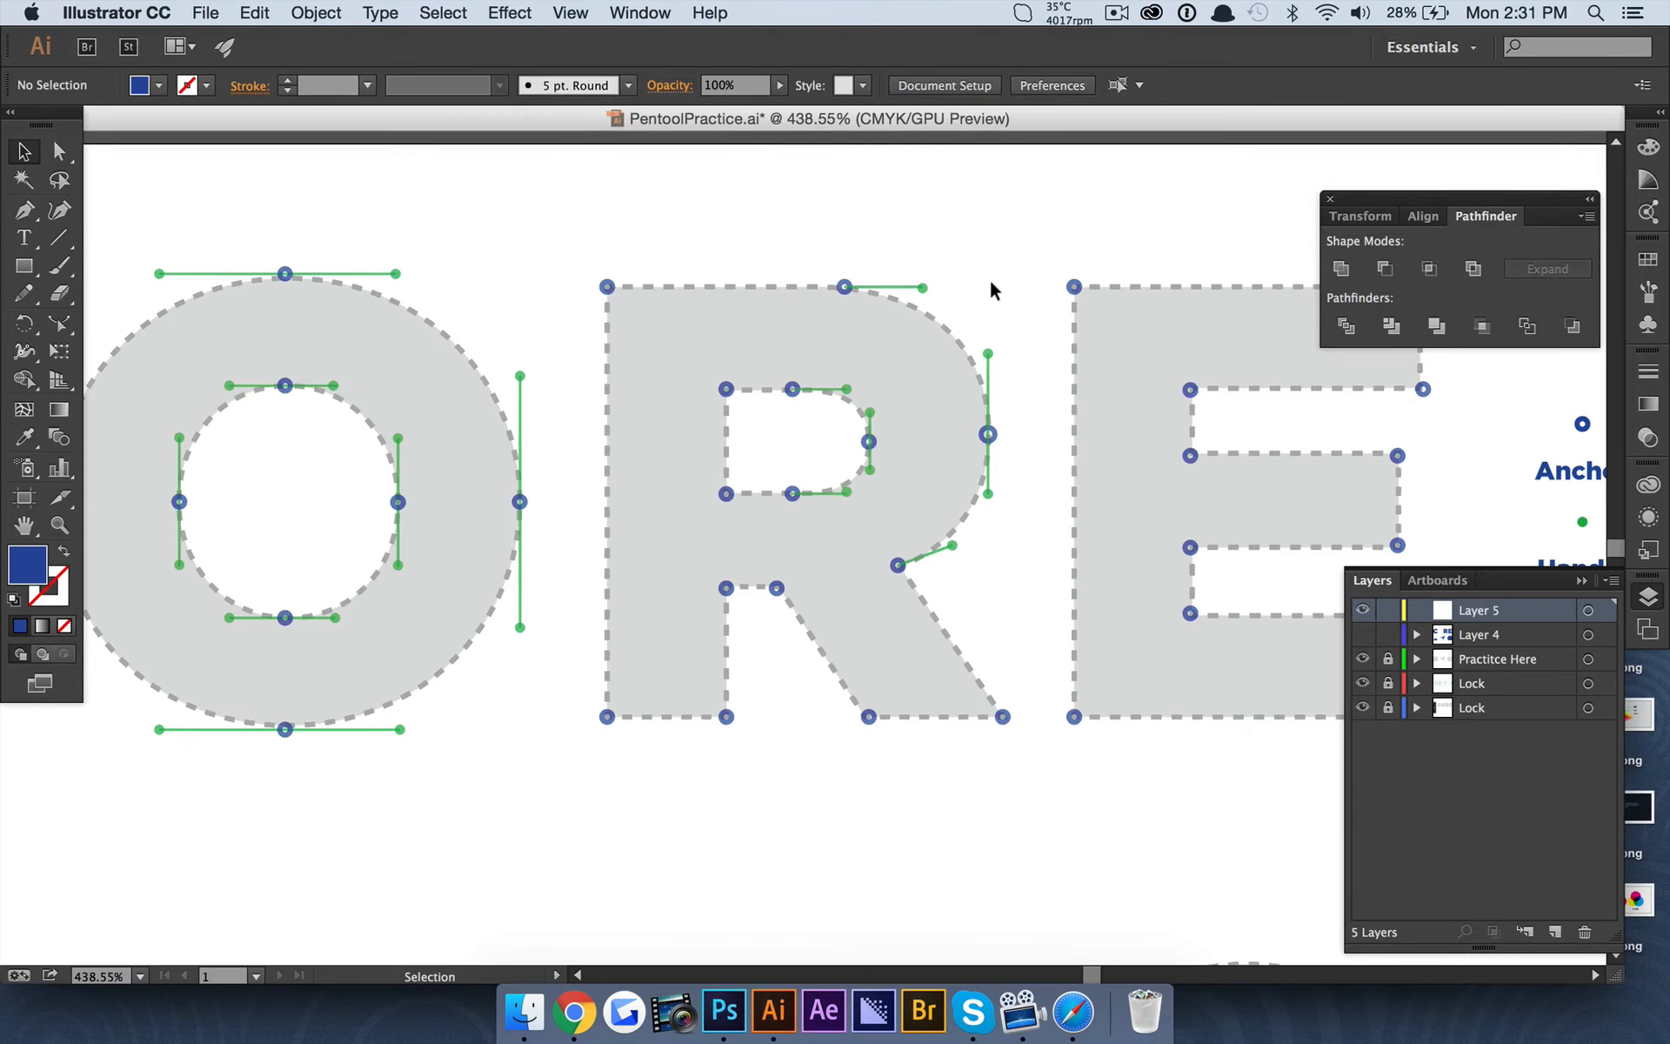
# Reset the Essentials workspace layout and display the document's layers in a taller list.
pyautogui.click(1431, 47)
pyautogui.click(1491, 237)
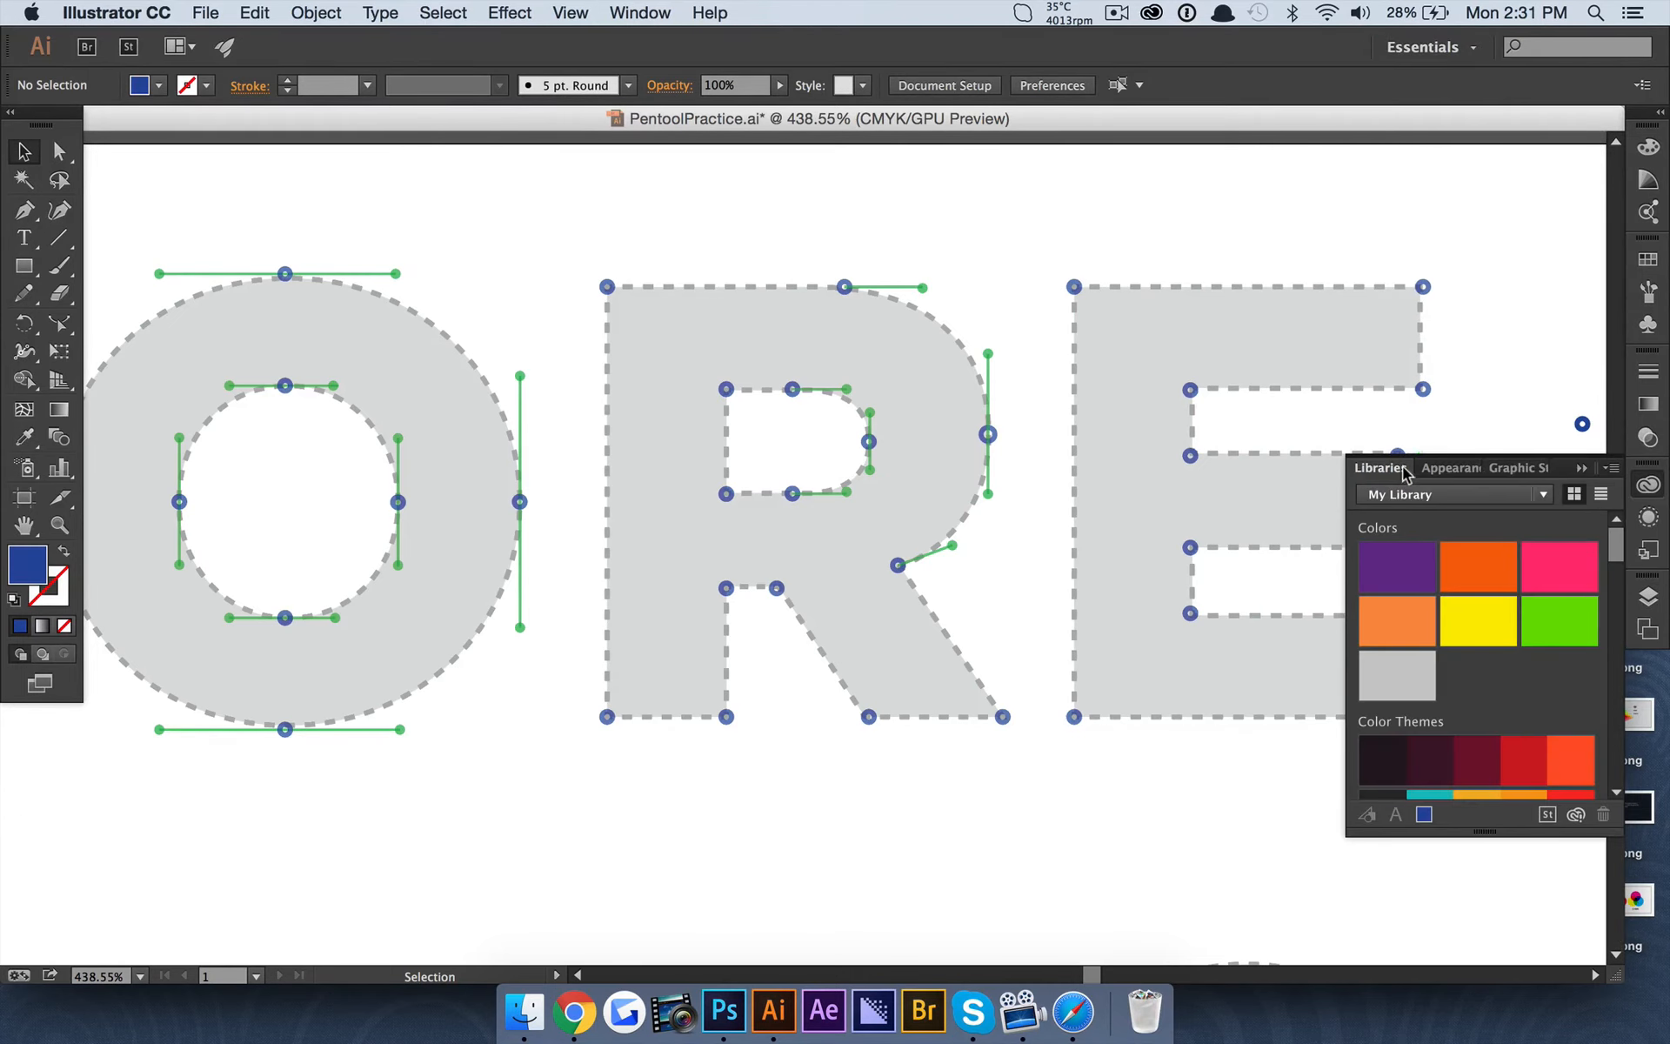
pyautogui.click(1589, 469)
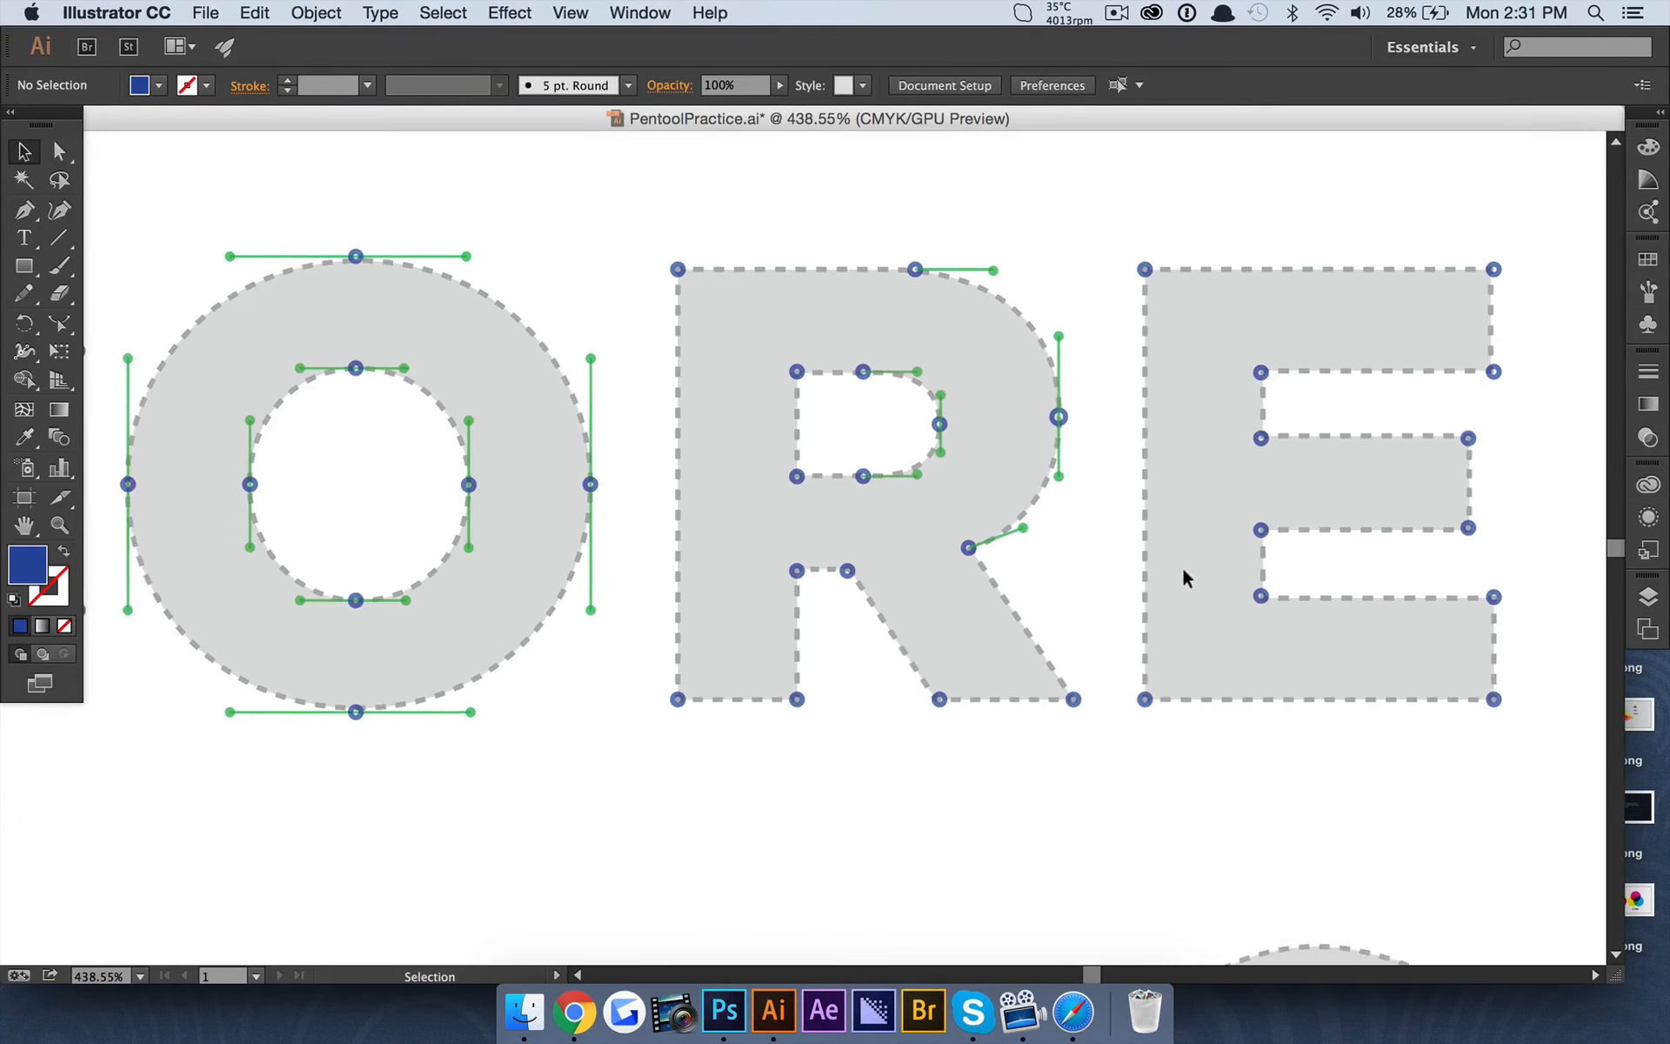
pyautogui.click(1649, 597)
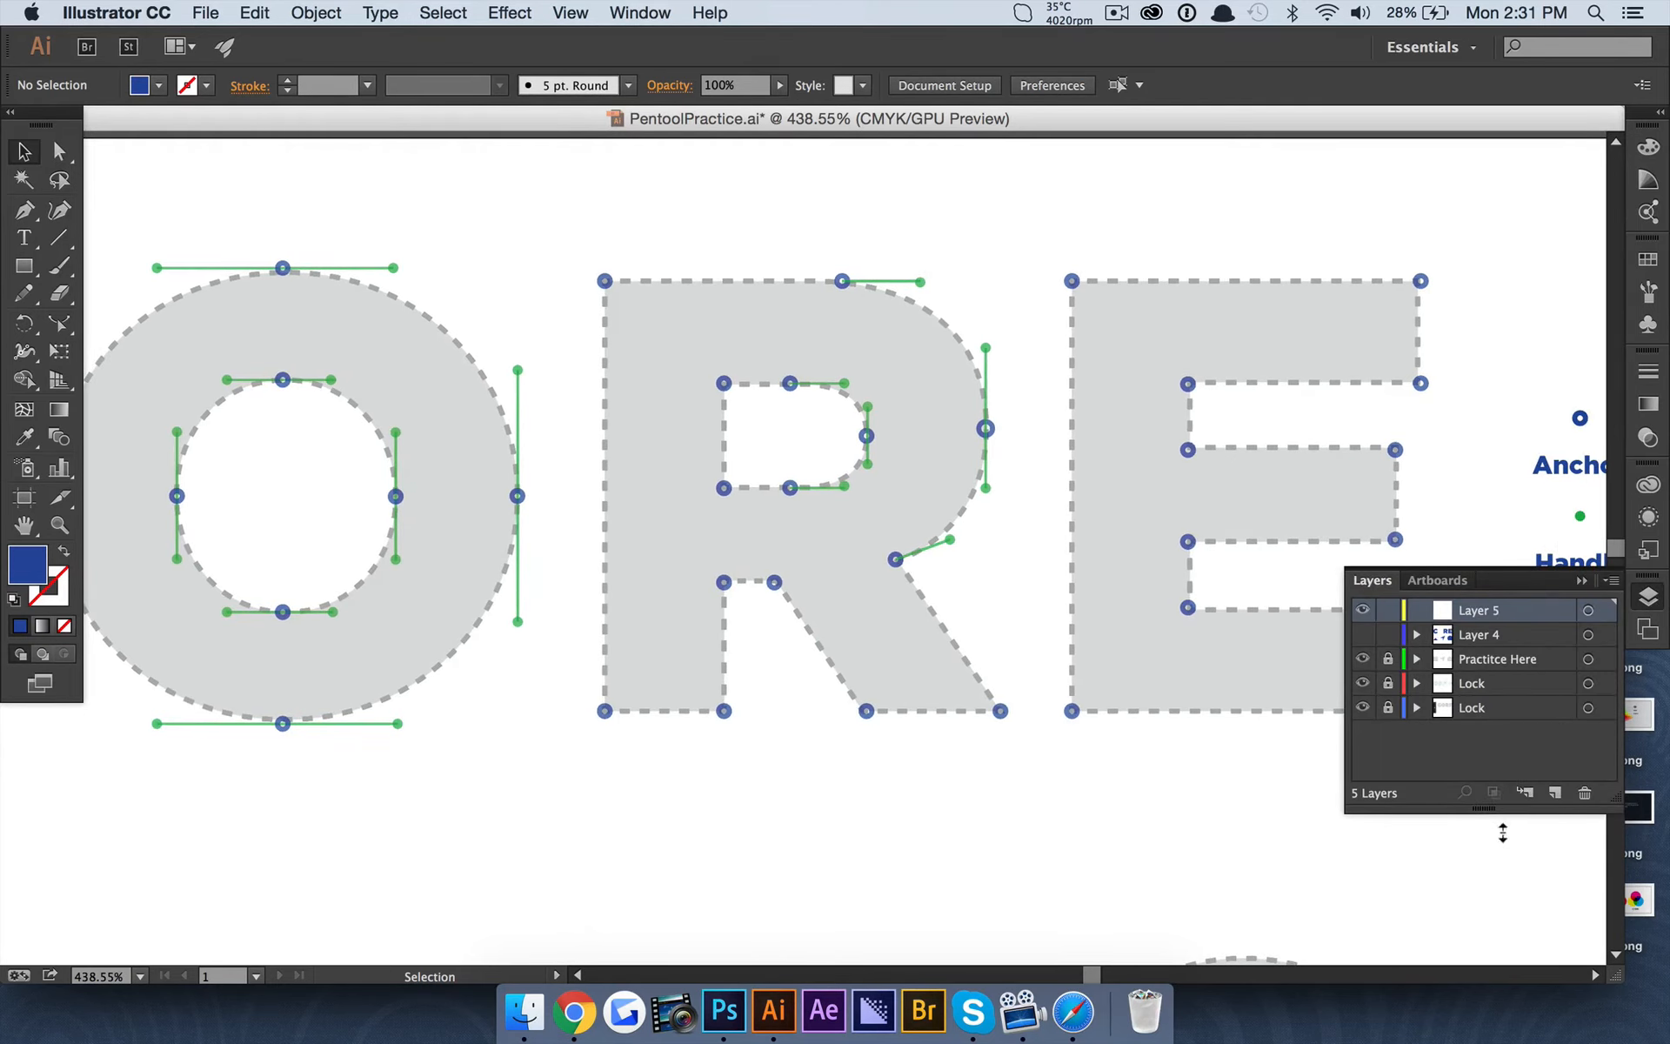
pyautogui.moveTo(1503, 833); pyautogui.dragTo(1511, 960)
# Draw a rectangle about 23.4 by 84.5 pt covering the vertical stem of the letter R.
pyautogui.scroll(-2, 731, 452)
pyautogui.scroll(3, 731, 452)
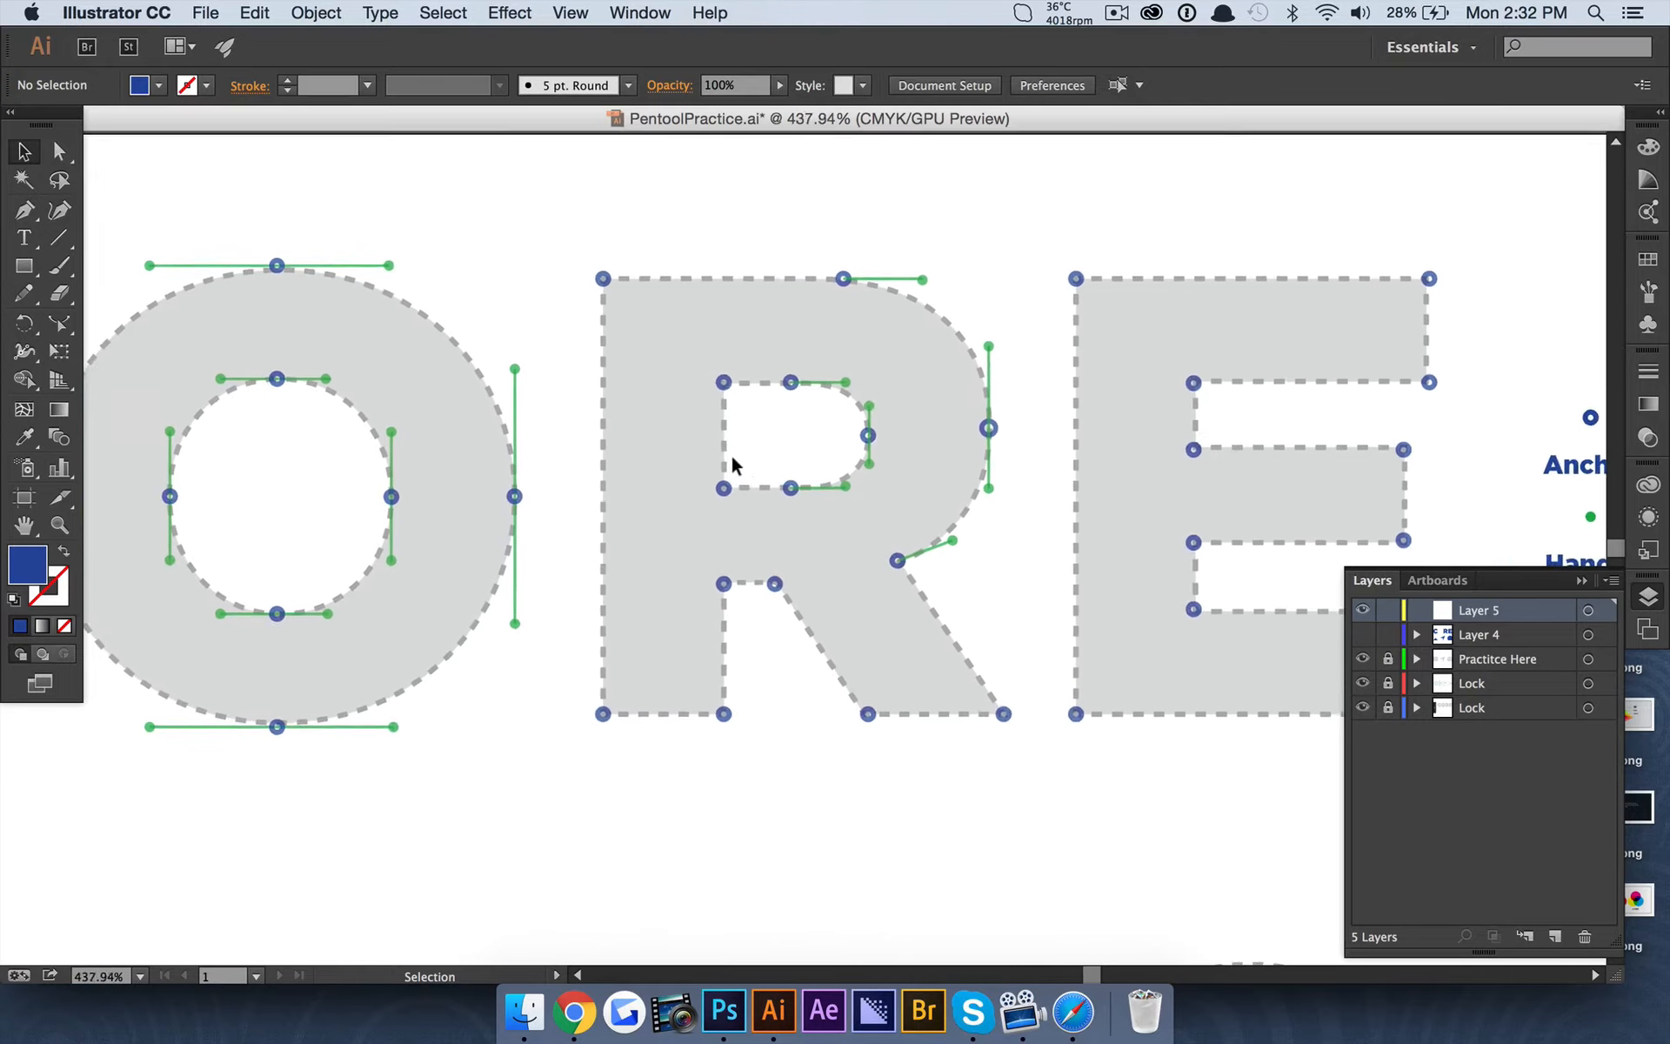
pyautogui.hscroll(-2, 731, 466)
pyautogui.scroll(1, 731, 466)
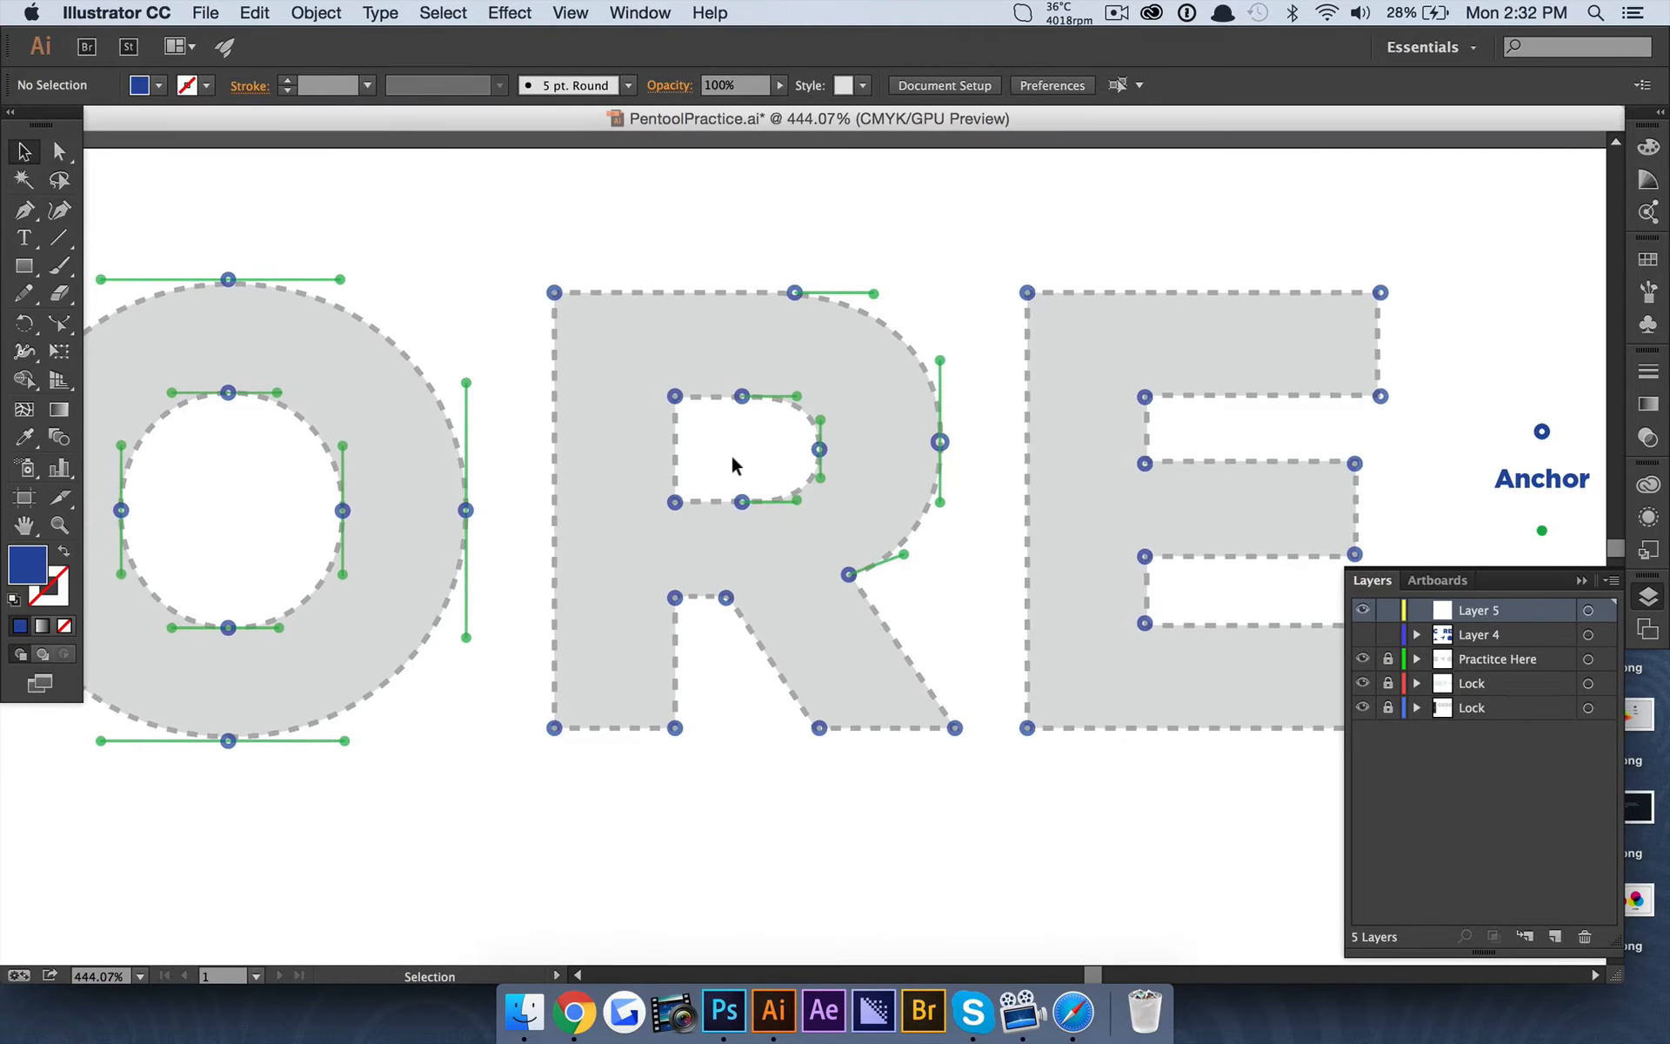
pyautogui.click(26, 266)
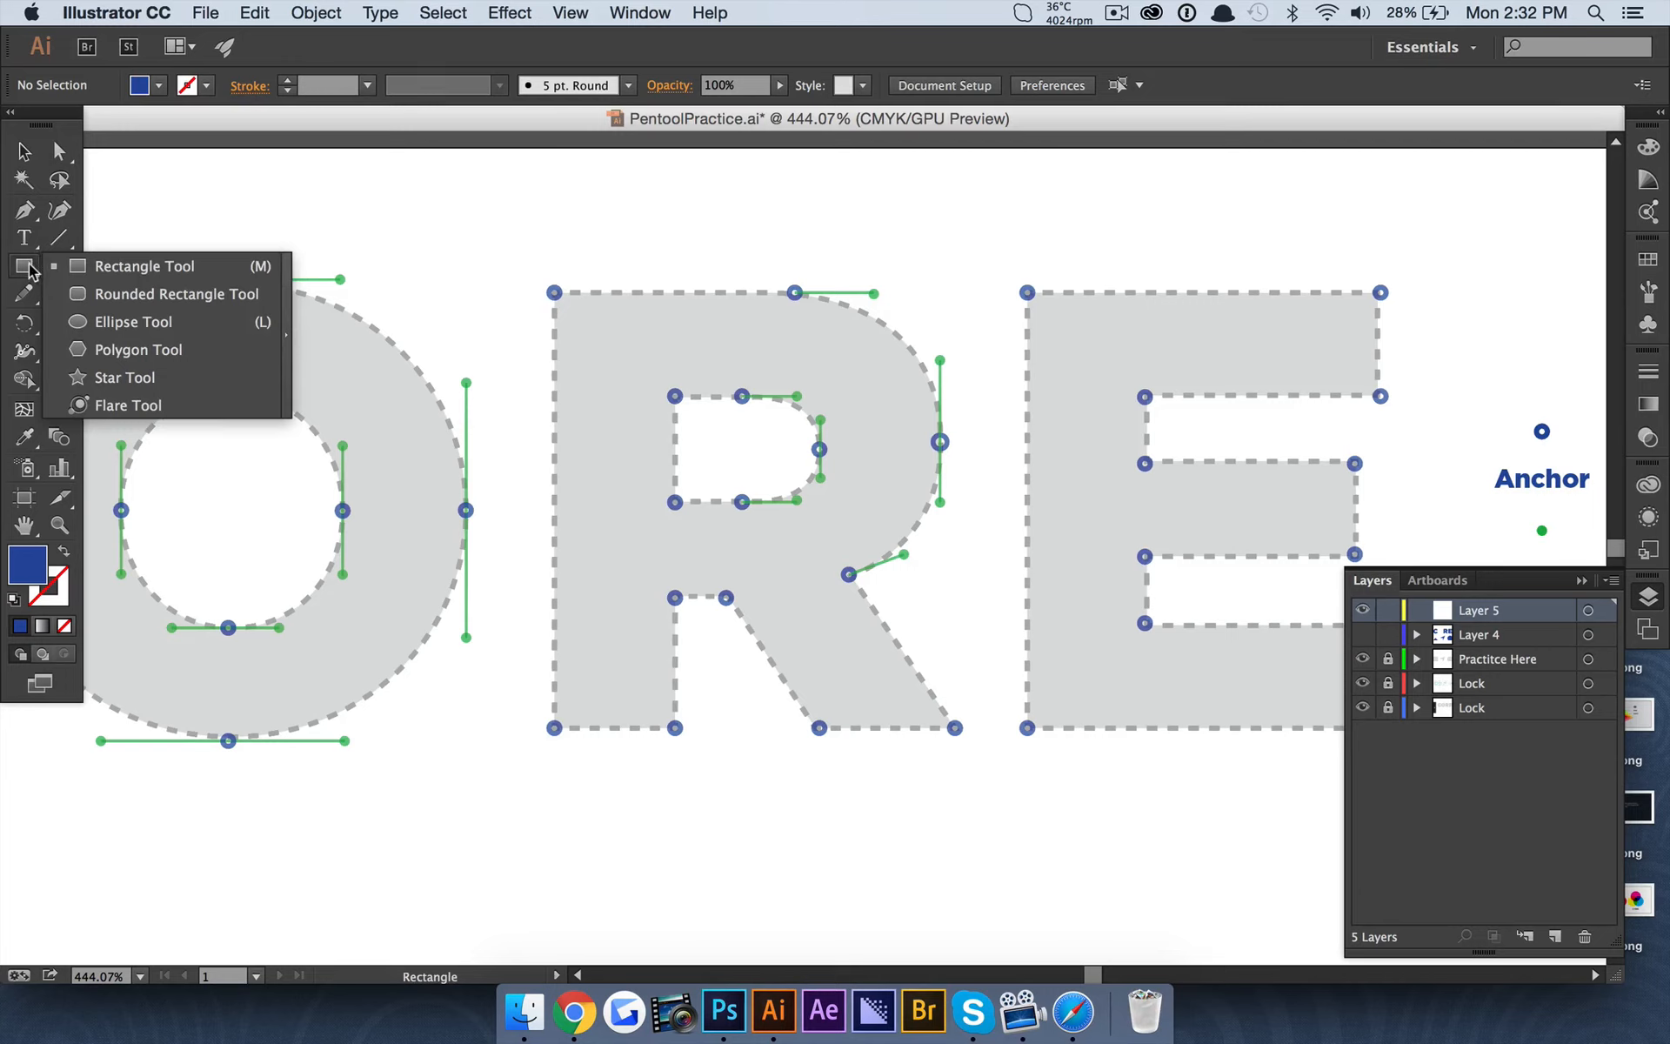
pyautogui.click(149, 266)
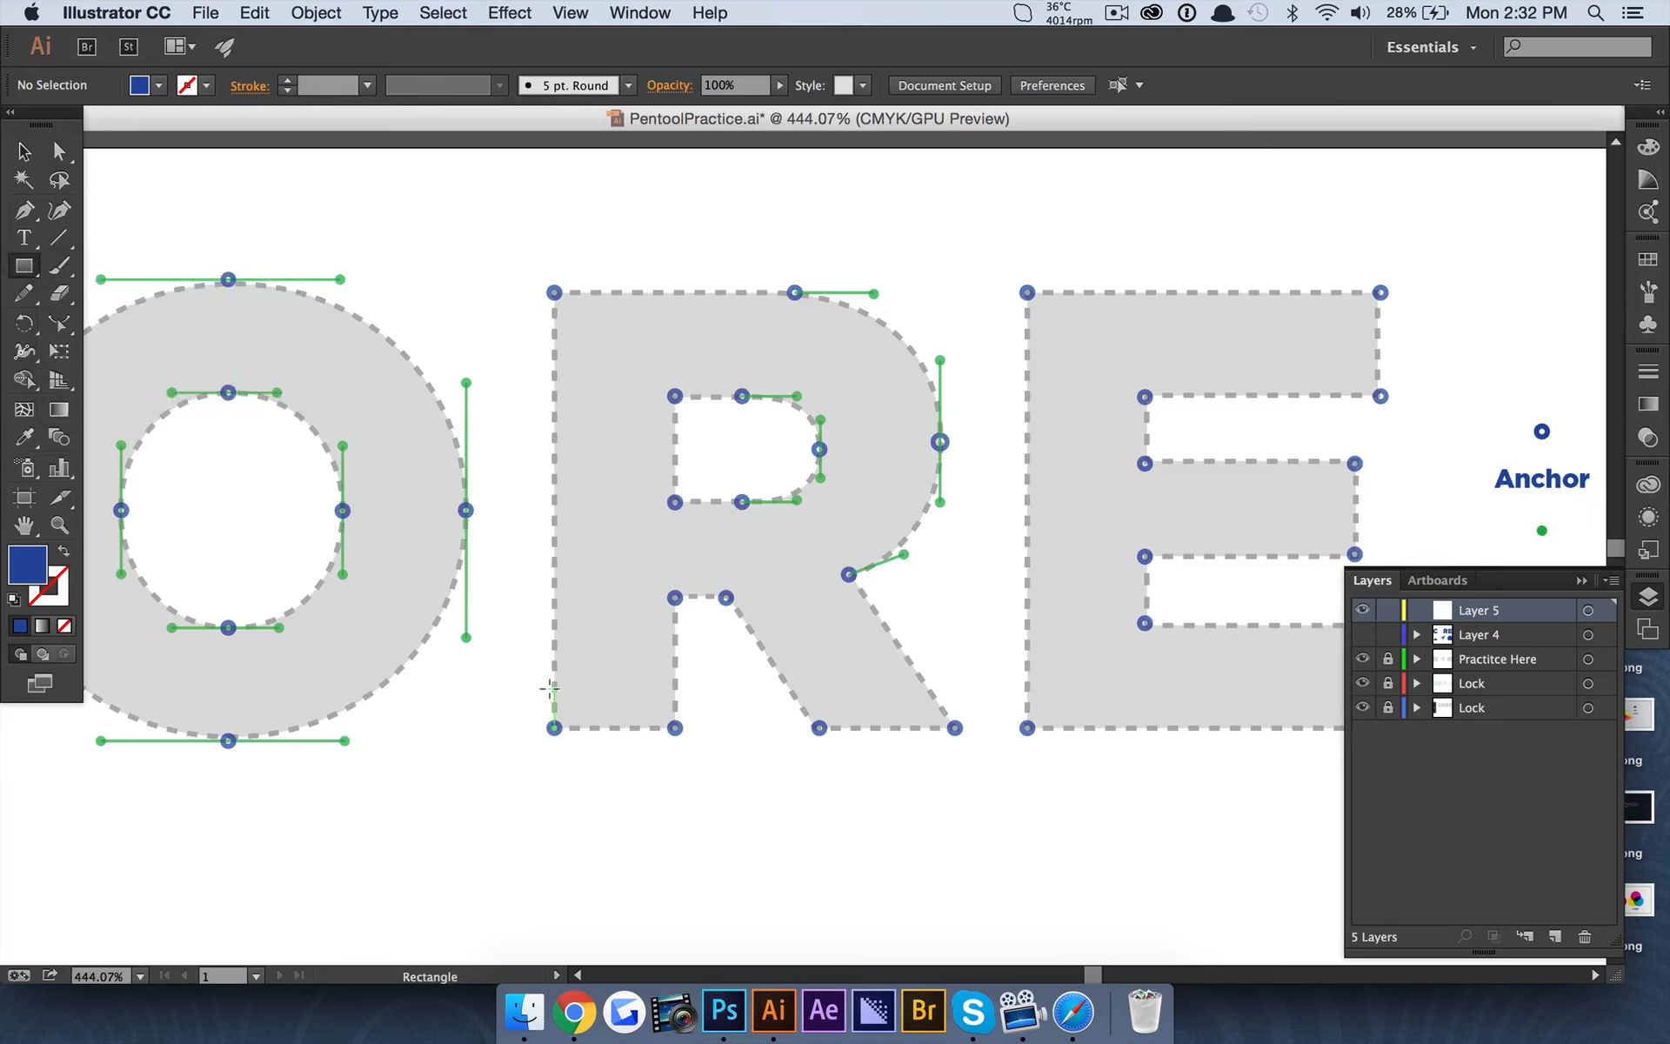
pyautogui.moveTo(552, 725); pyautogui.dragTo(675, 293)
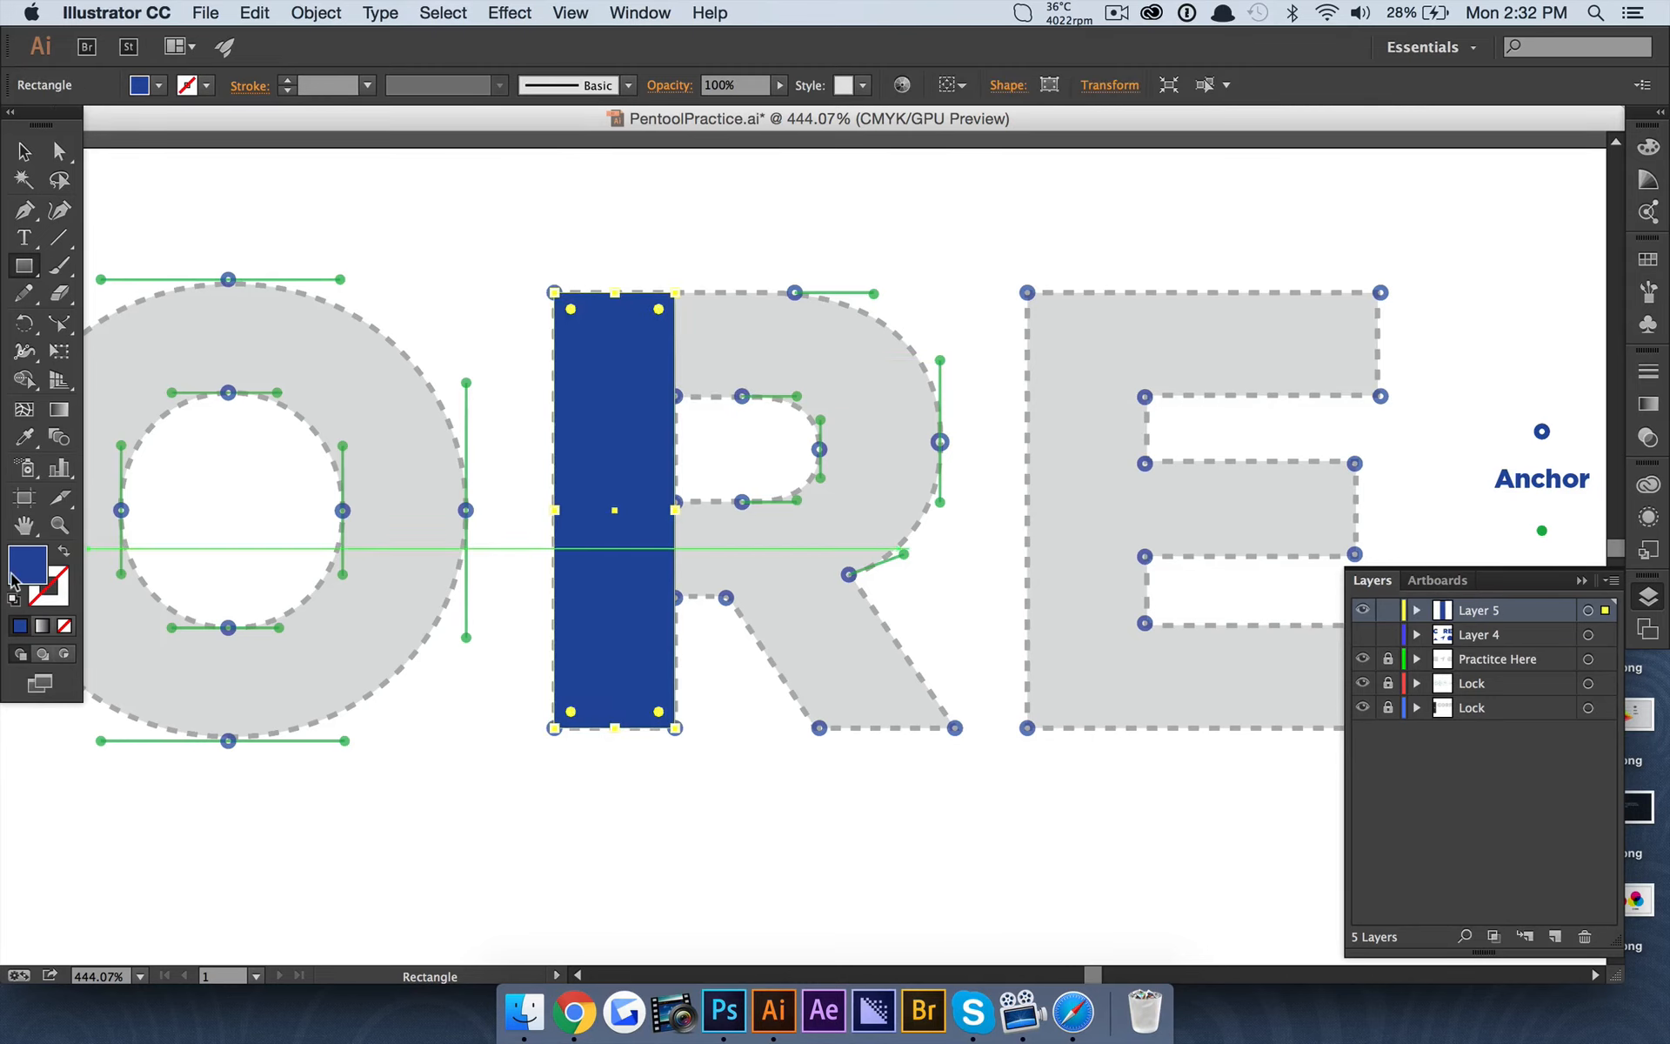
# Change the fill of the stem rectangle to black and deselect it.
pyautogui.doubleClick(27, 558)
pyautogui.click(946, 642)
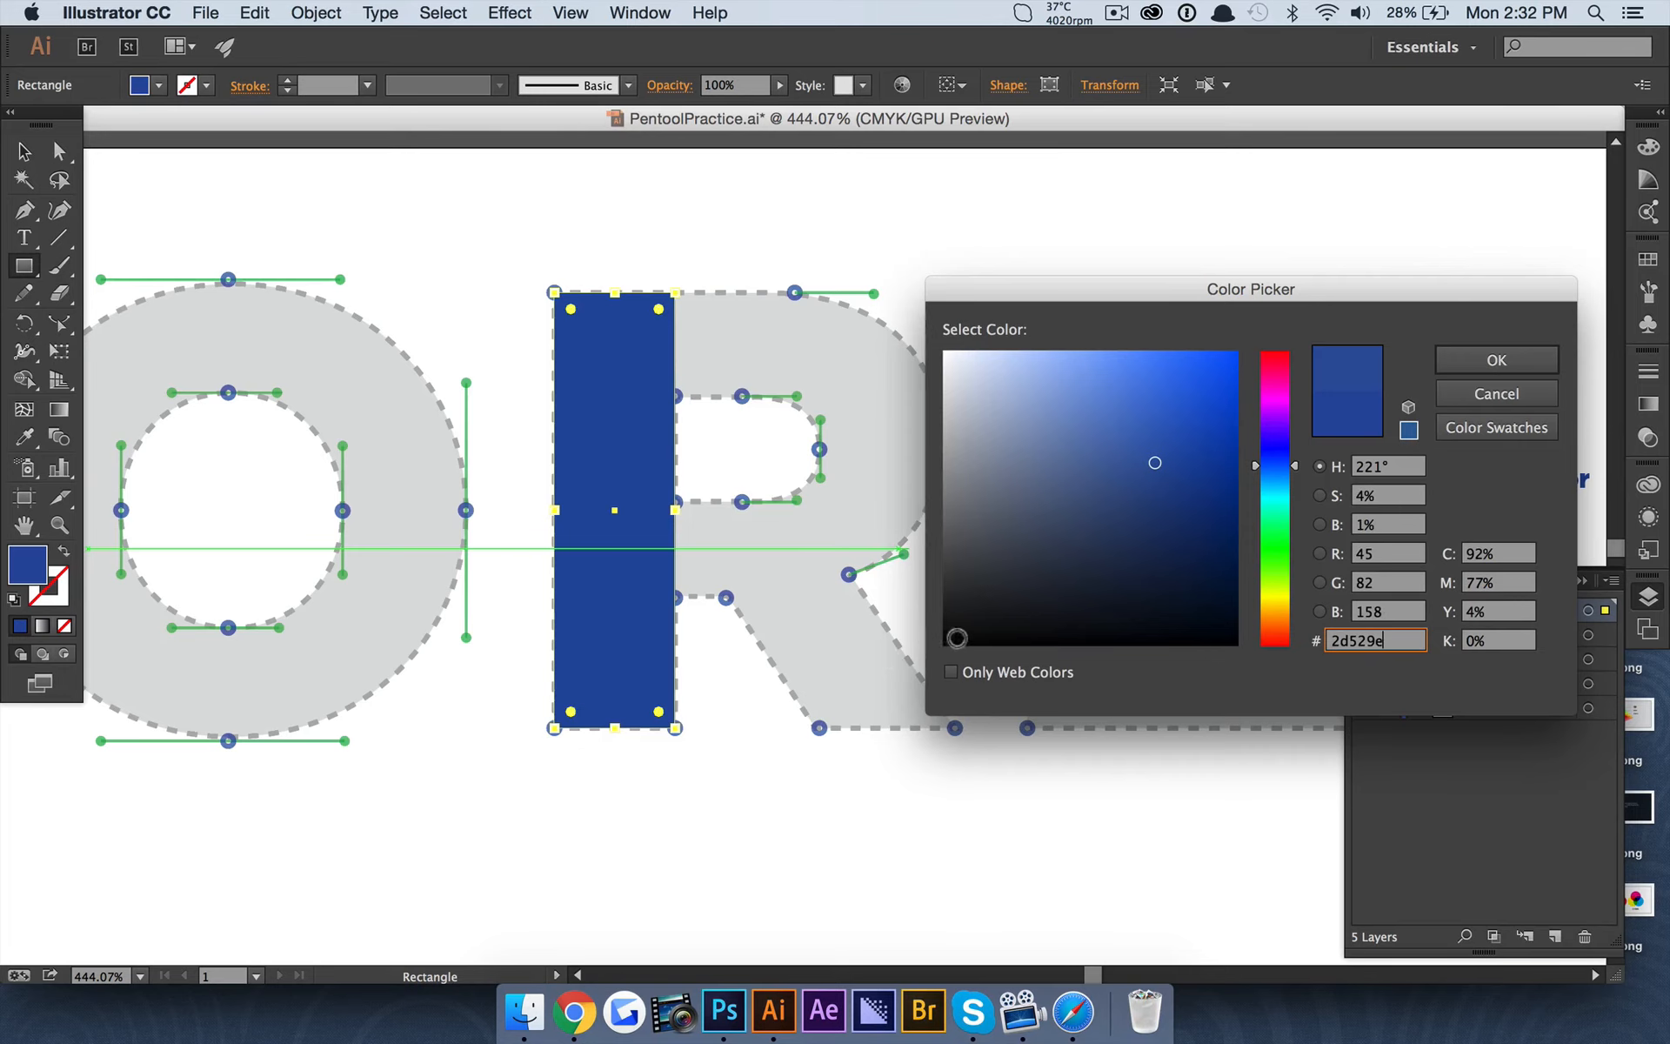
pyautogui.click(1496, 360)
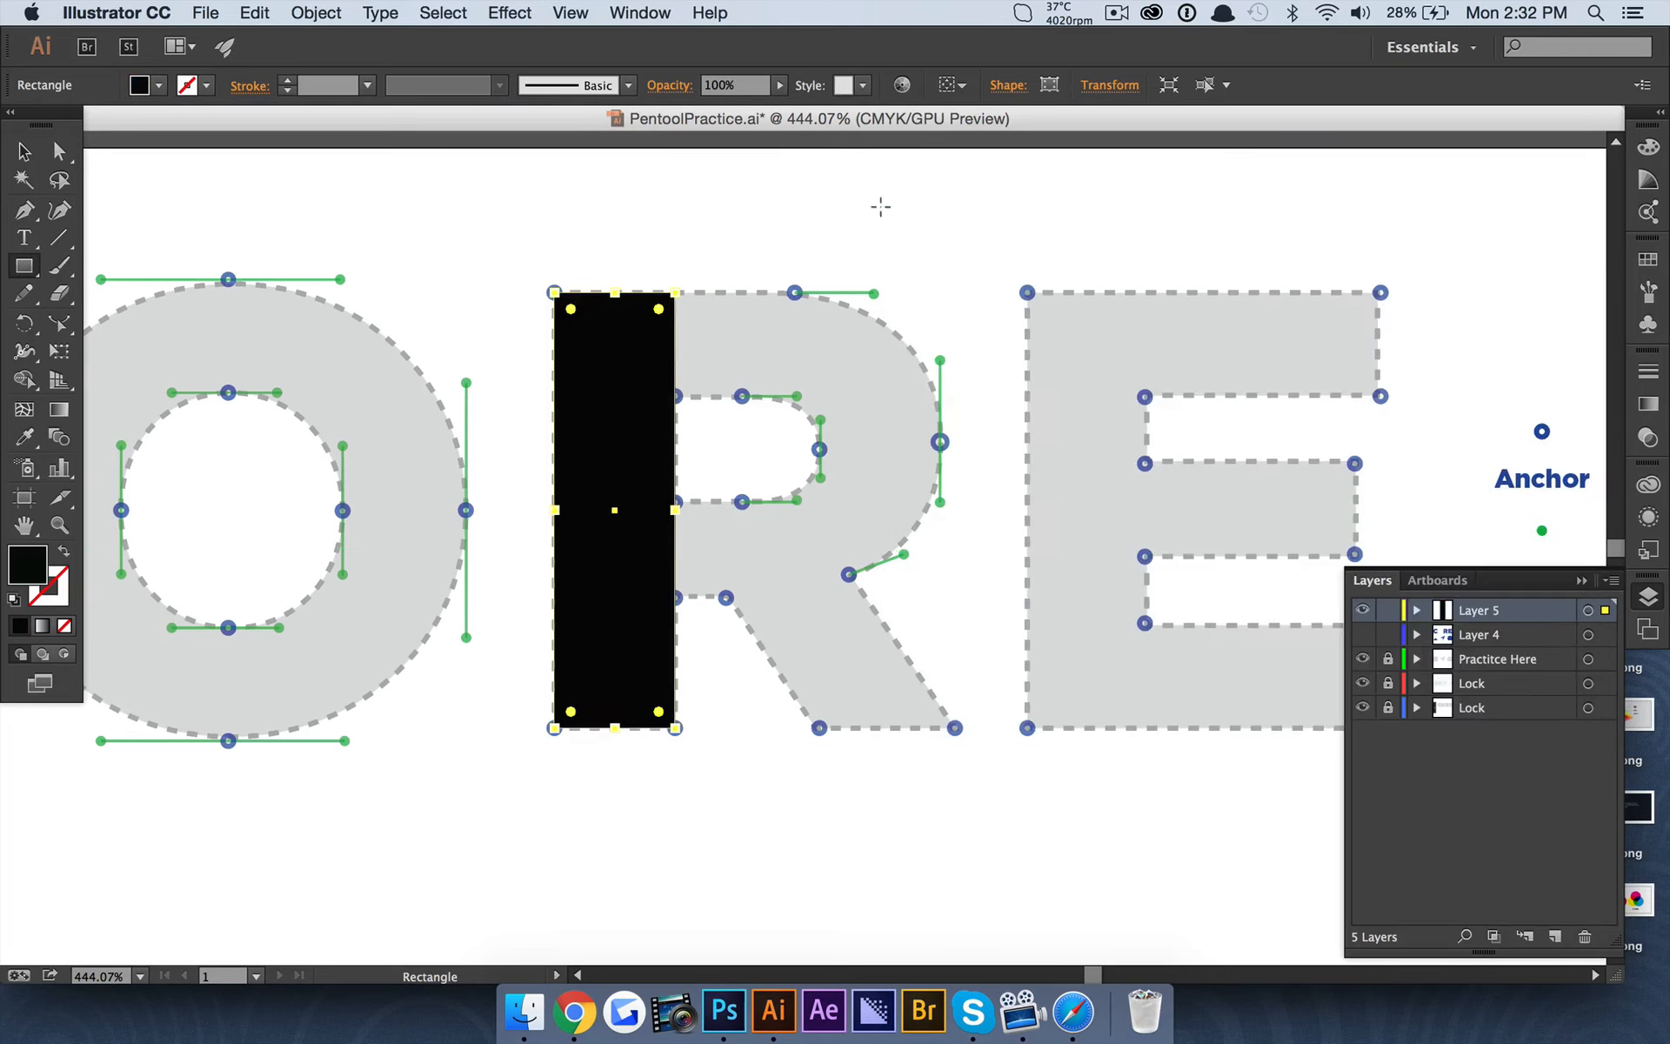
pyautogui.click(24, 153)
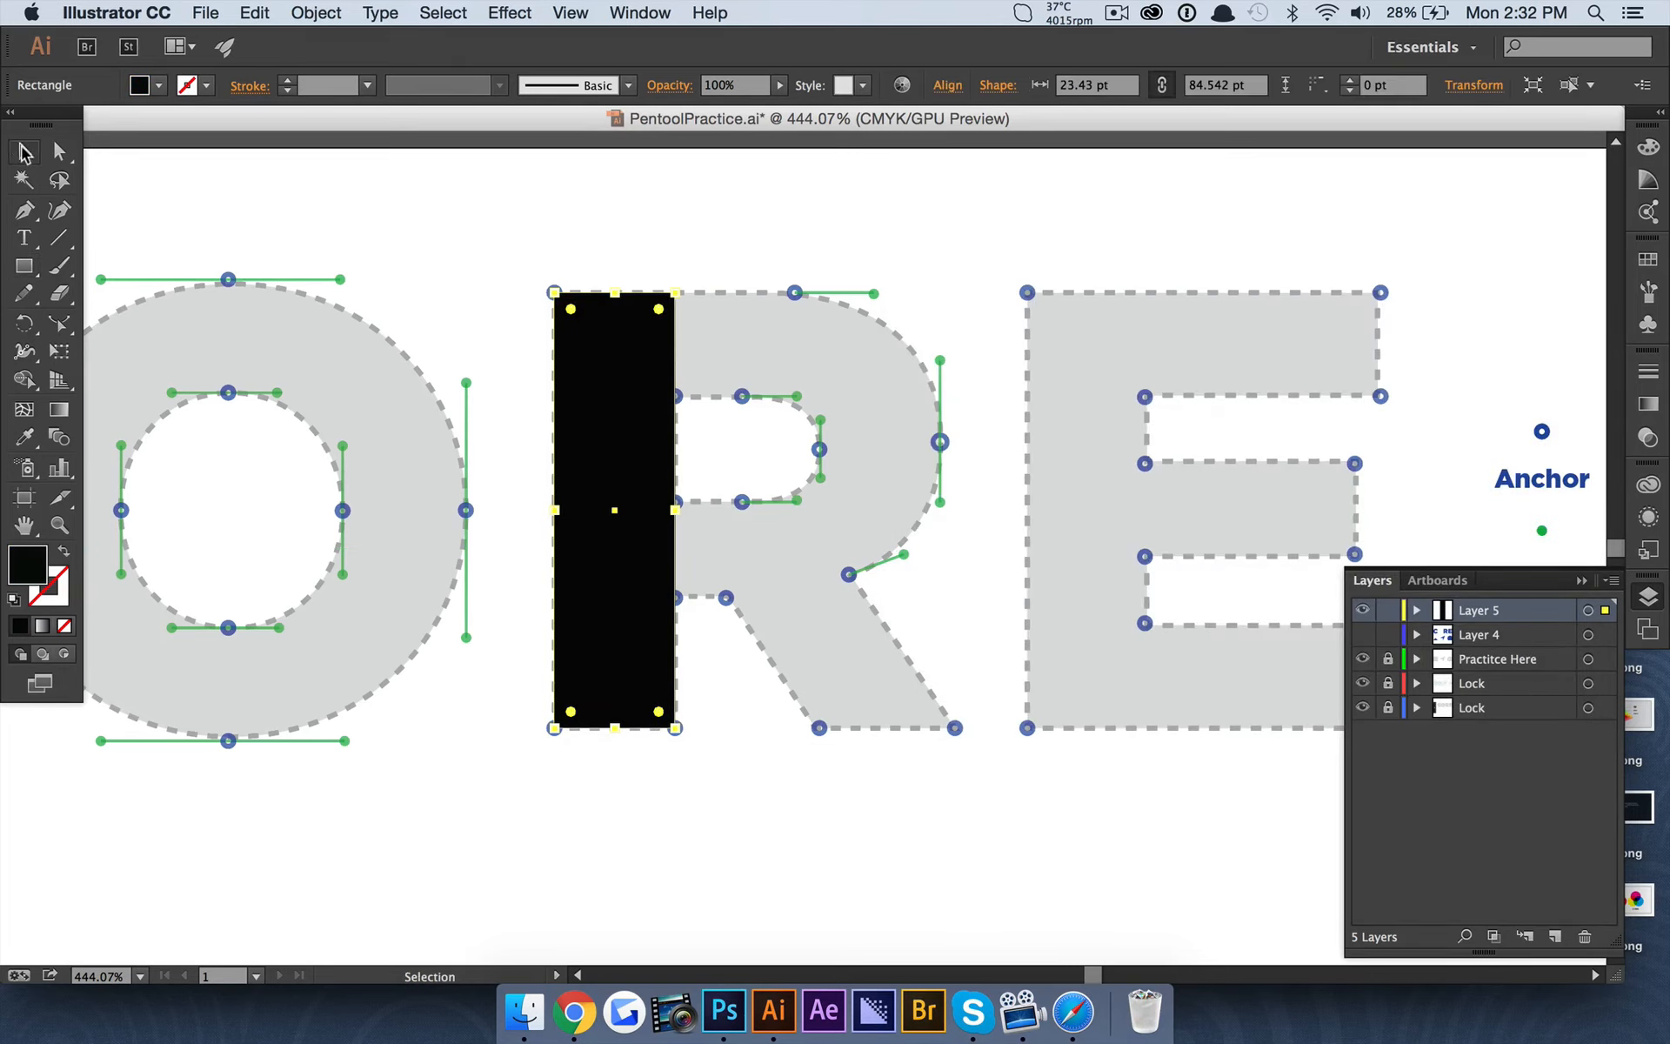
pyautogui.click(383, 209)
# Draw a black circle from the centre of the R's bowl, matching the bowl's outer curve, and deselect it.
pyautogui.scroll(2, 847, 388)
pyautogui.hscroll(2, 847, 388)
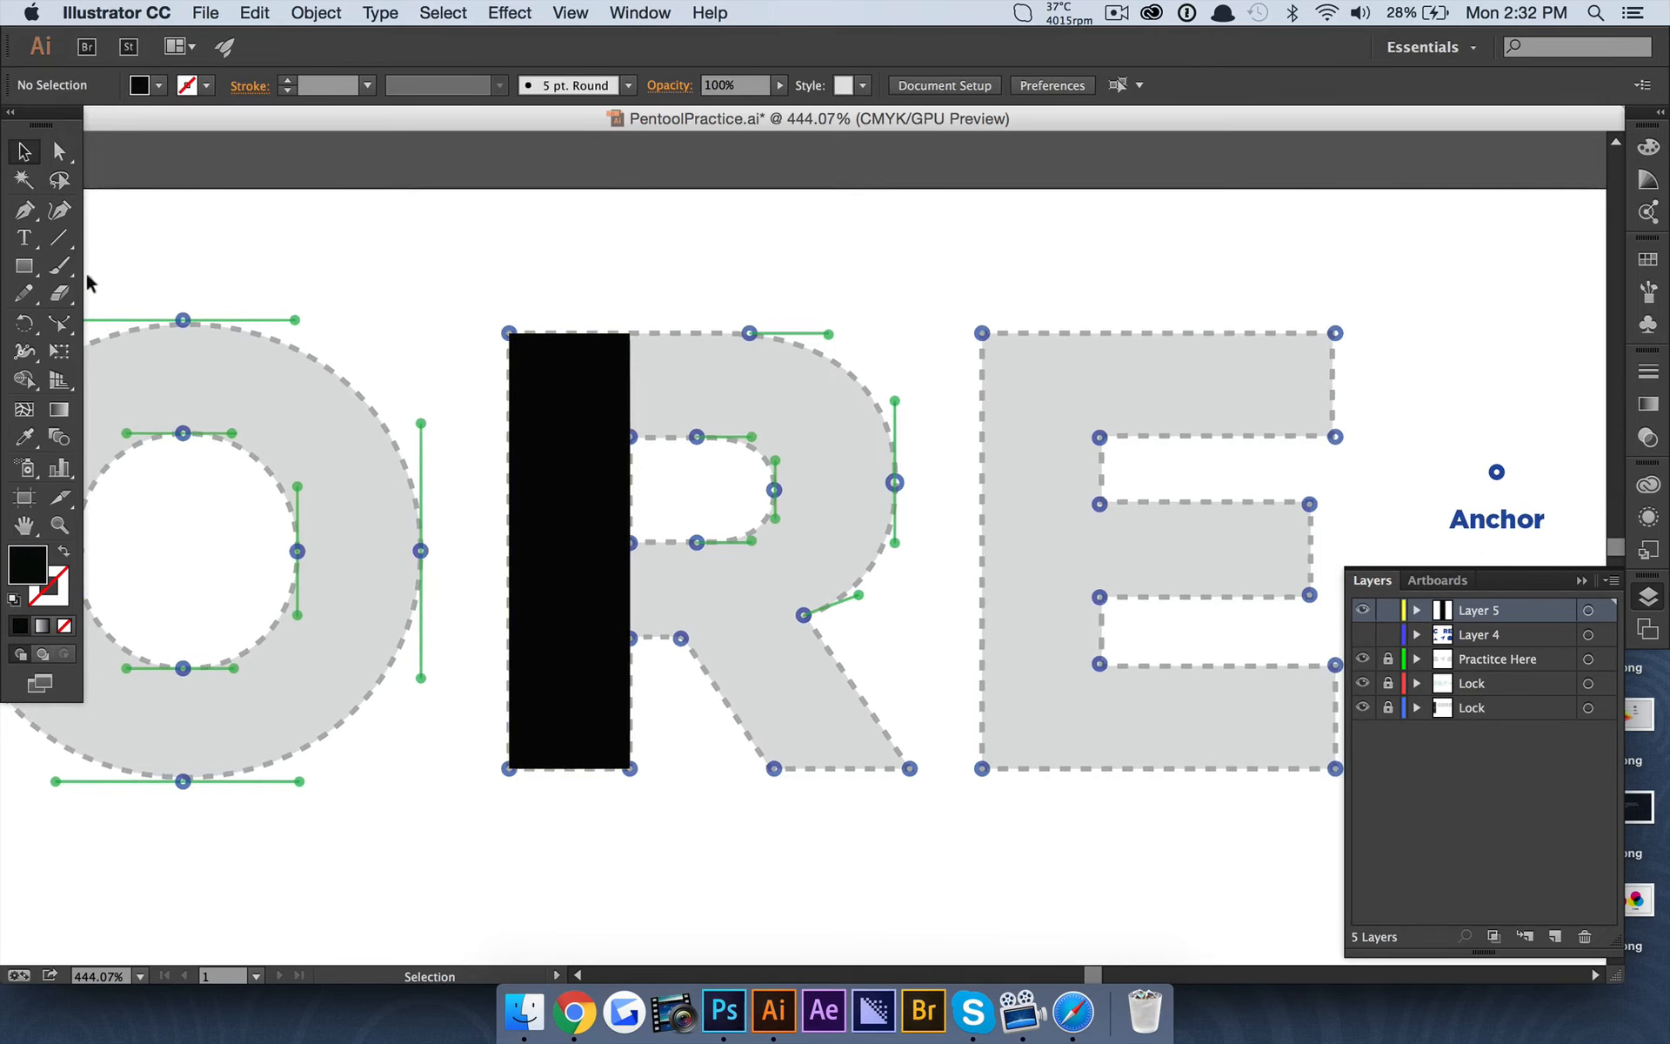
pyautogui.click(26, 272)
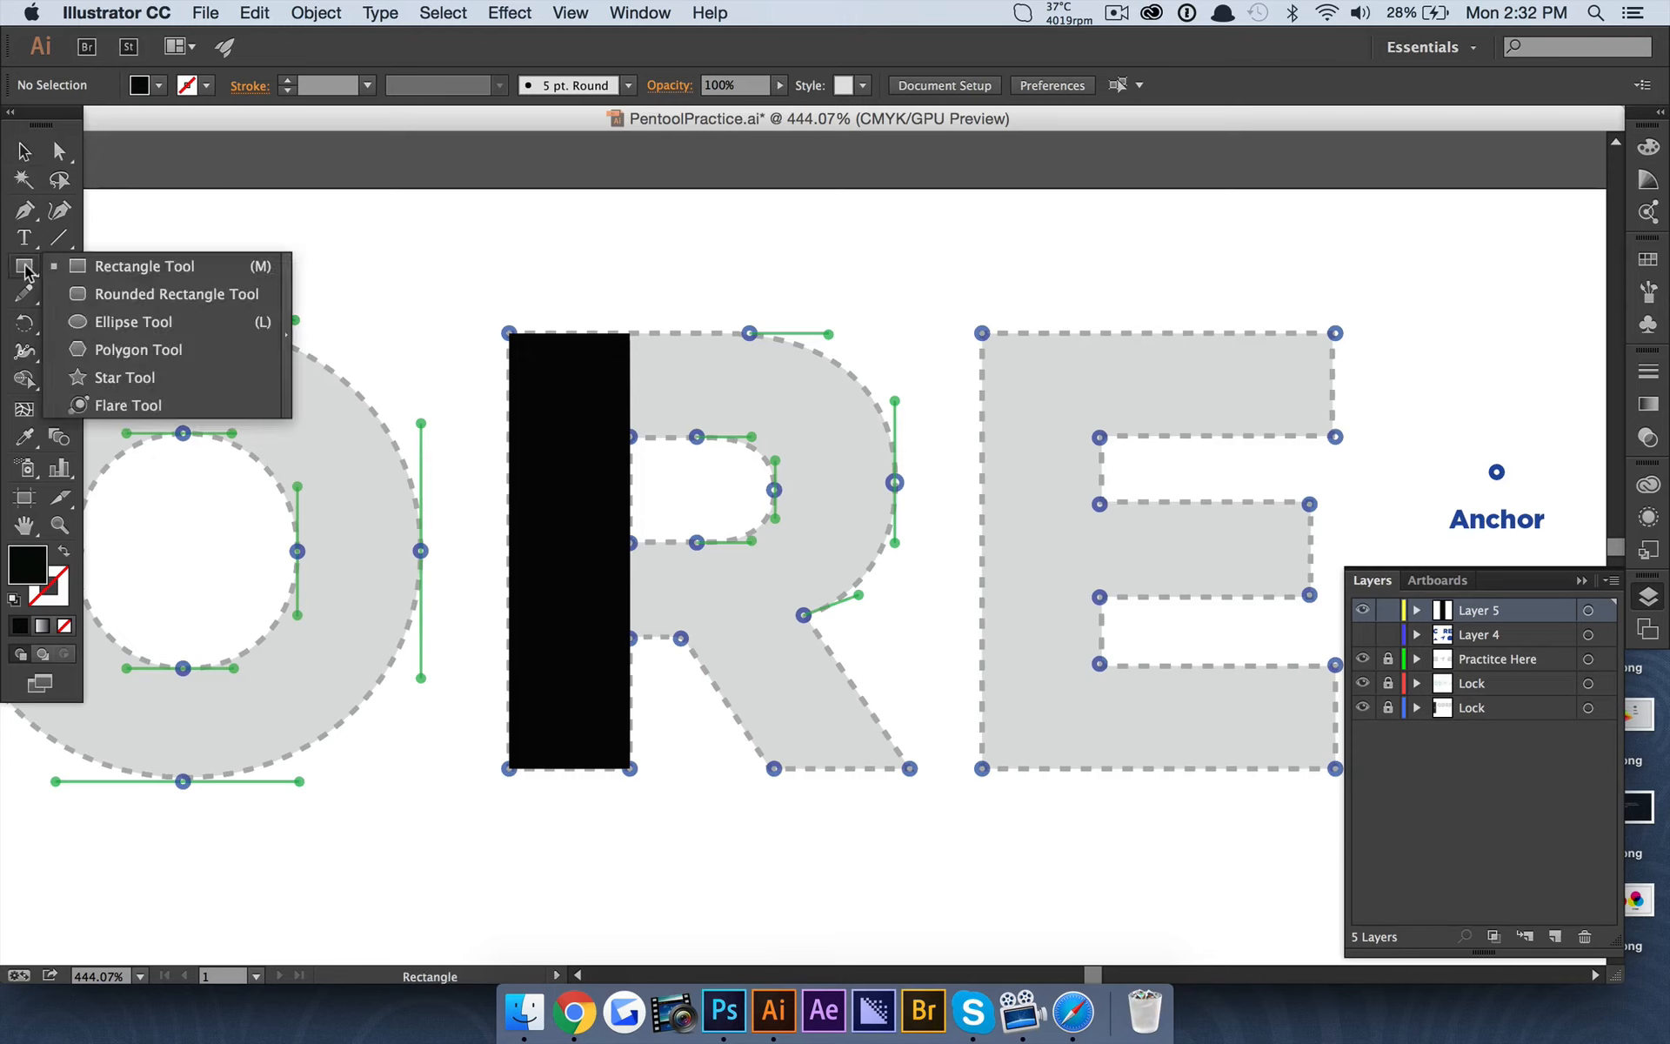
pyautogui.click(214, 323)
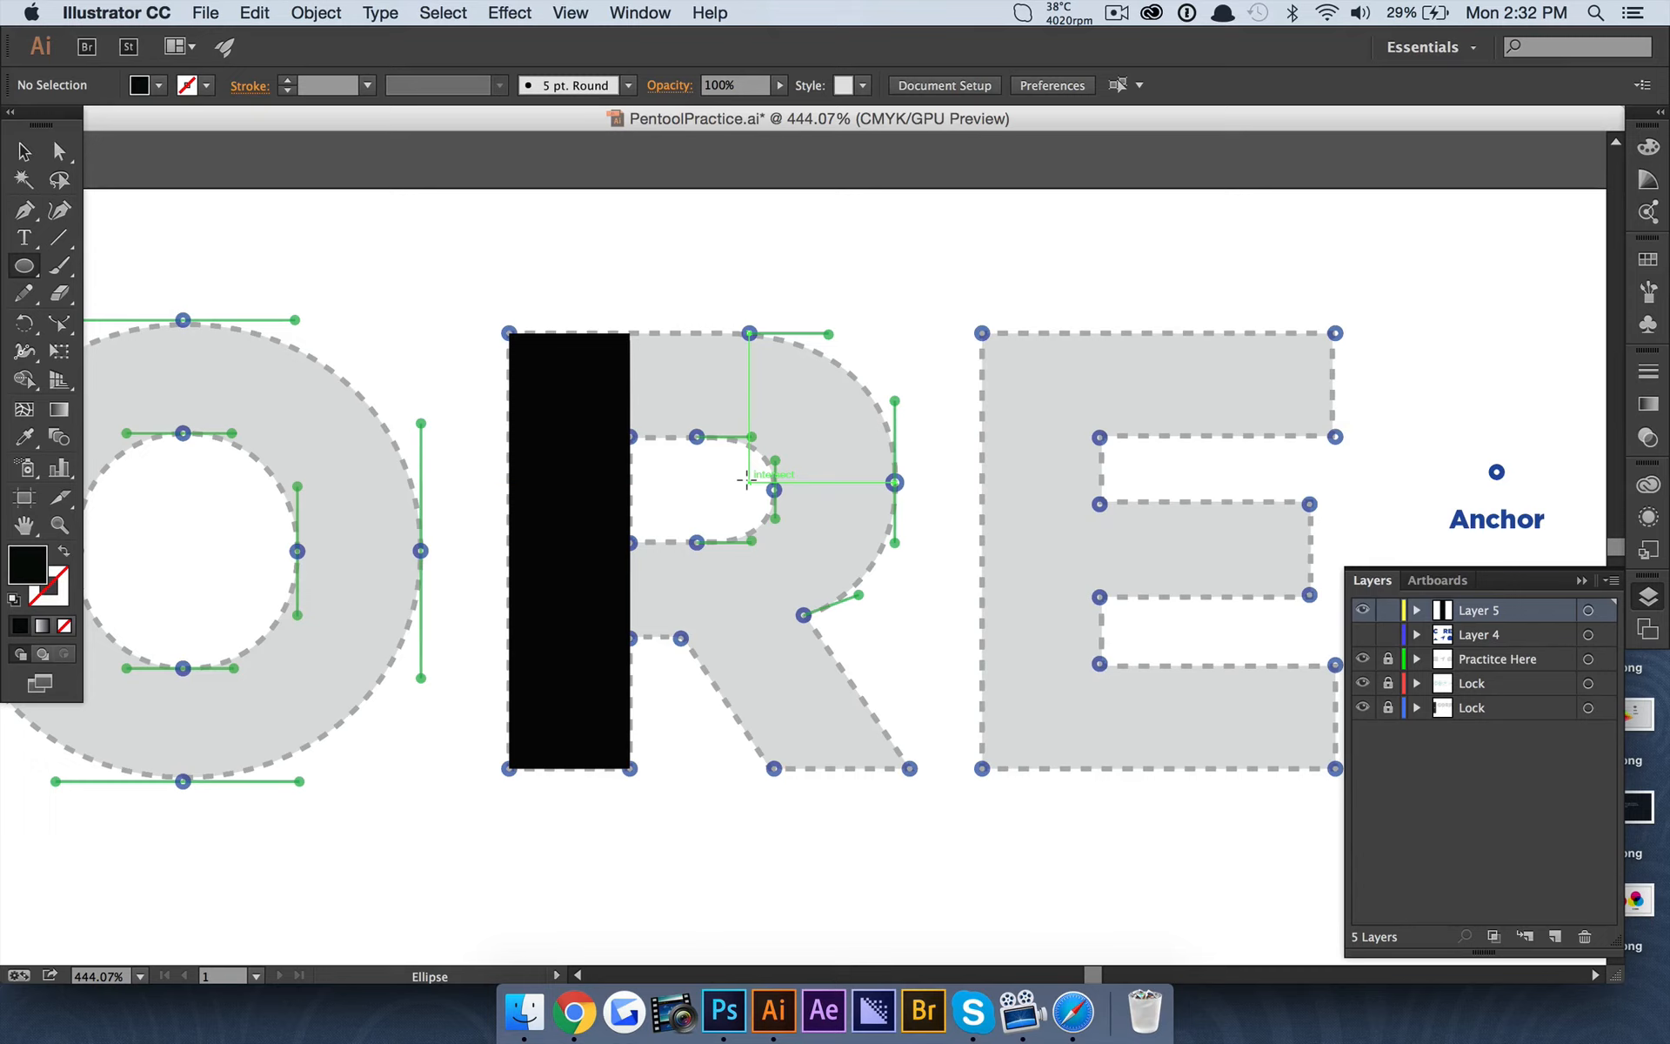
pyautogui.moveTo(746, 480); pyautogui.dragTo(889, 625)
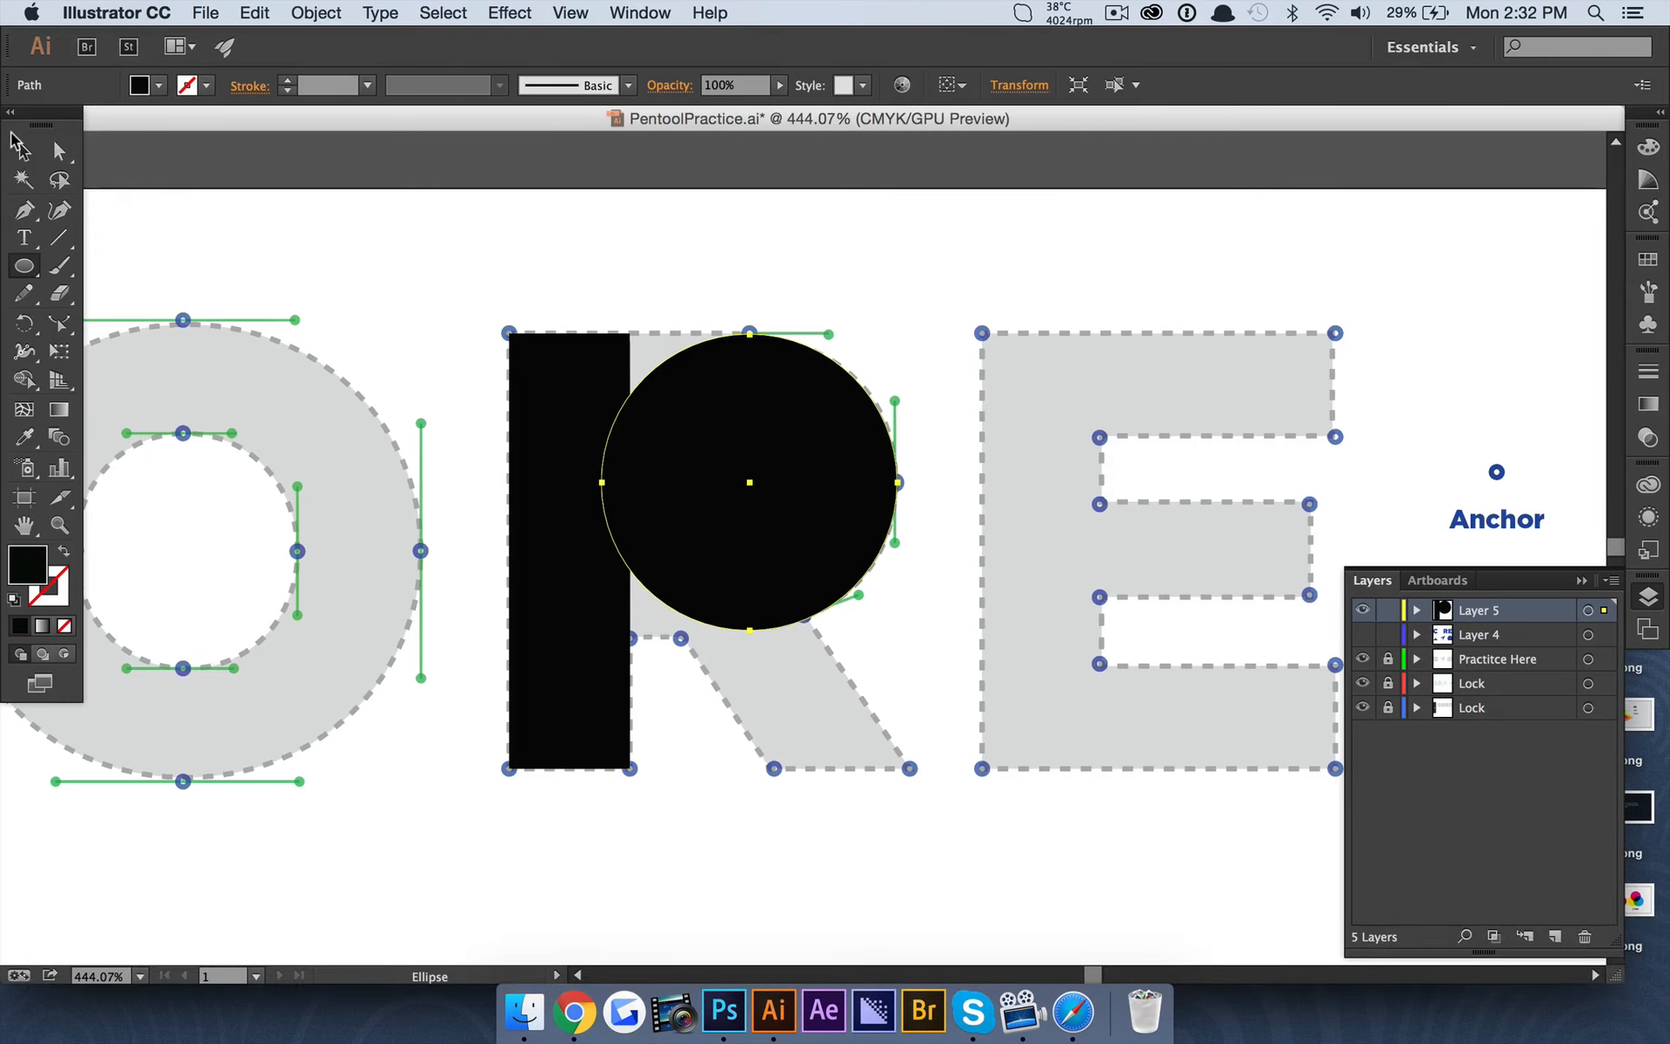
pyautogui.click(58, 151)
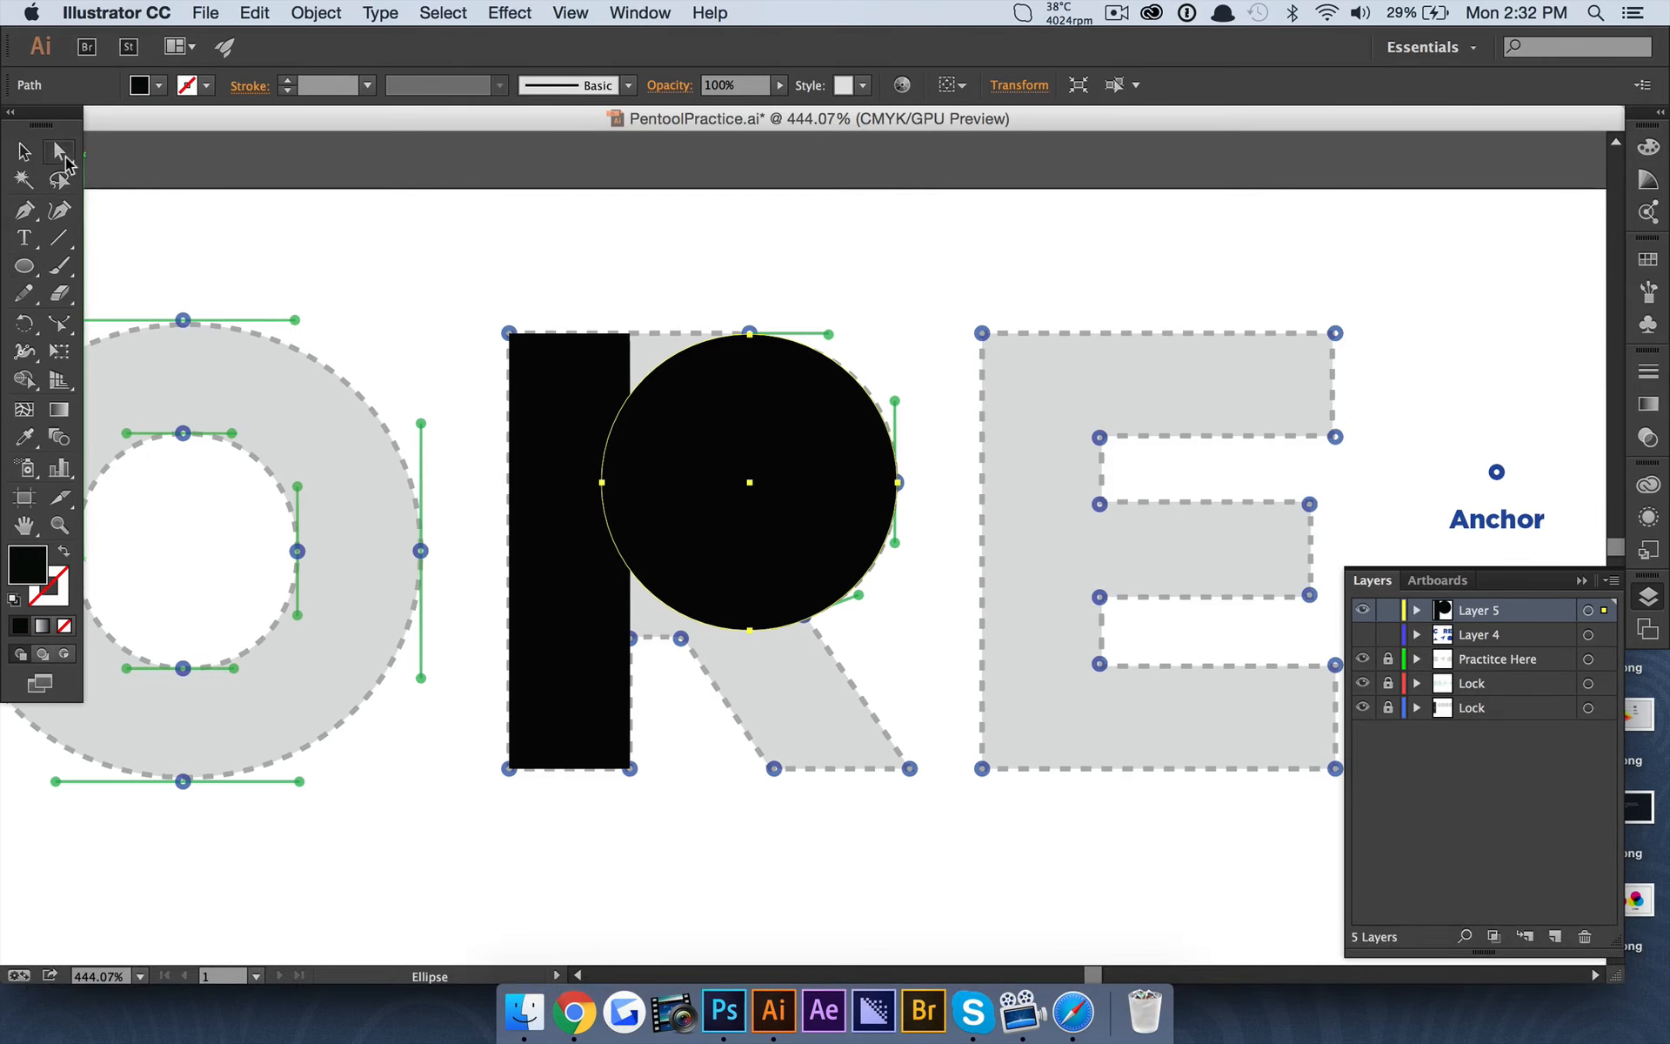
pyautogui.click(402, 165)
# Delete the leftmost anchor point of the circle over the R's bowl.
pyautogui.scroll(2, 608, 232)
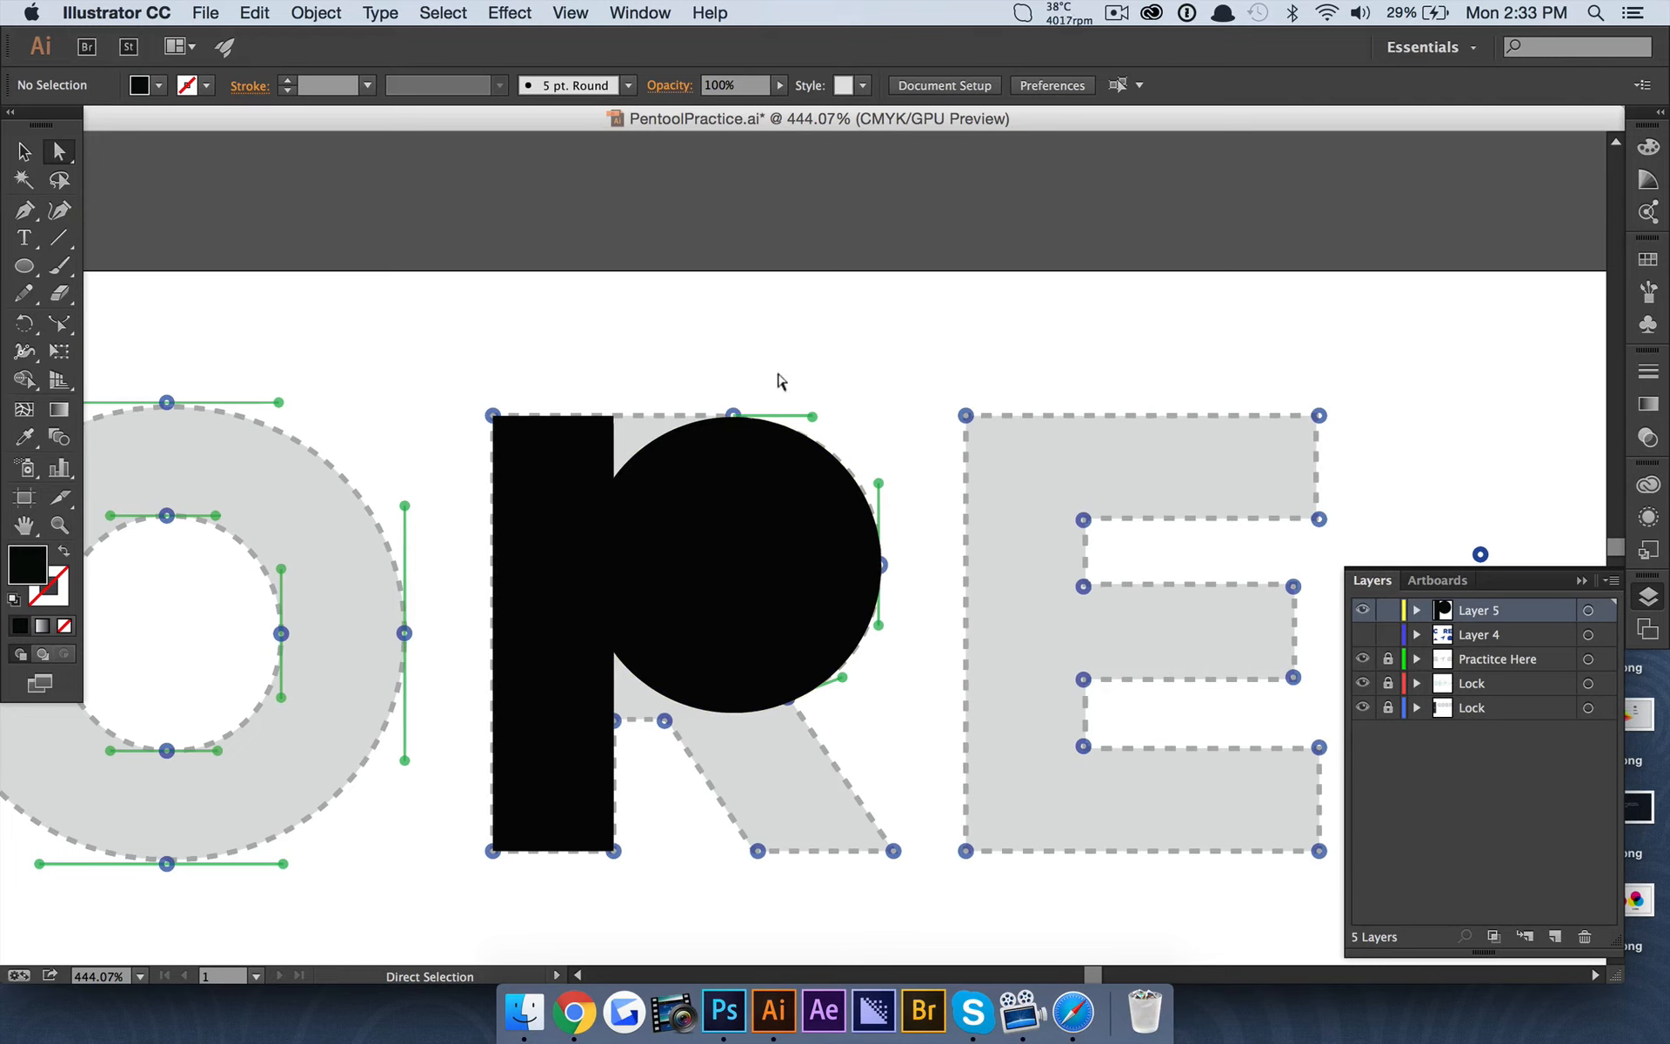
pyautogui.click(748, 489)
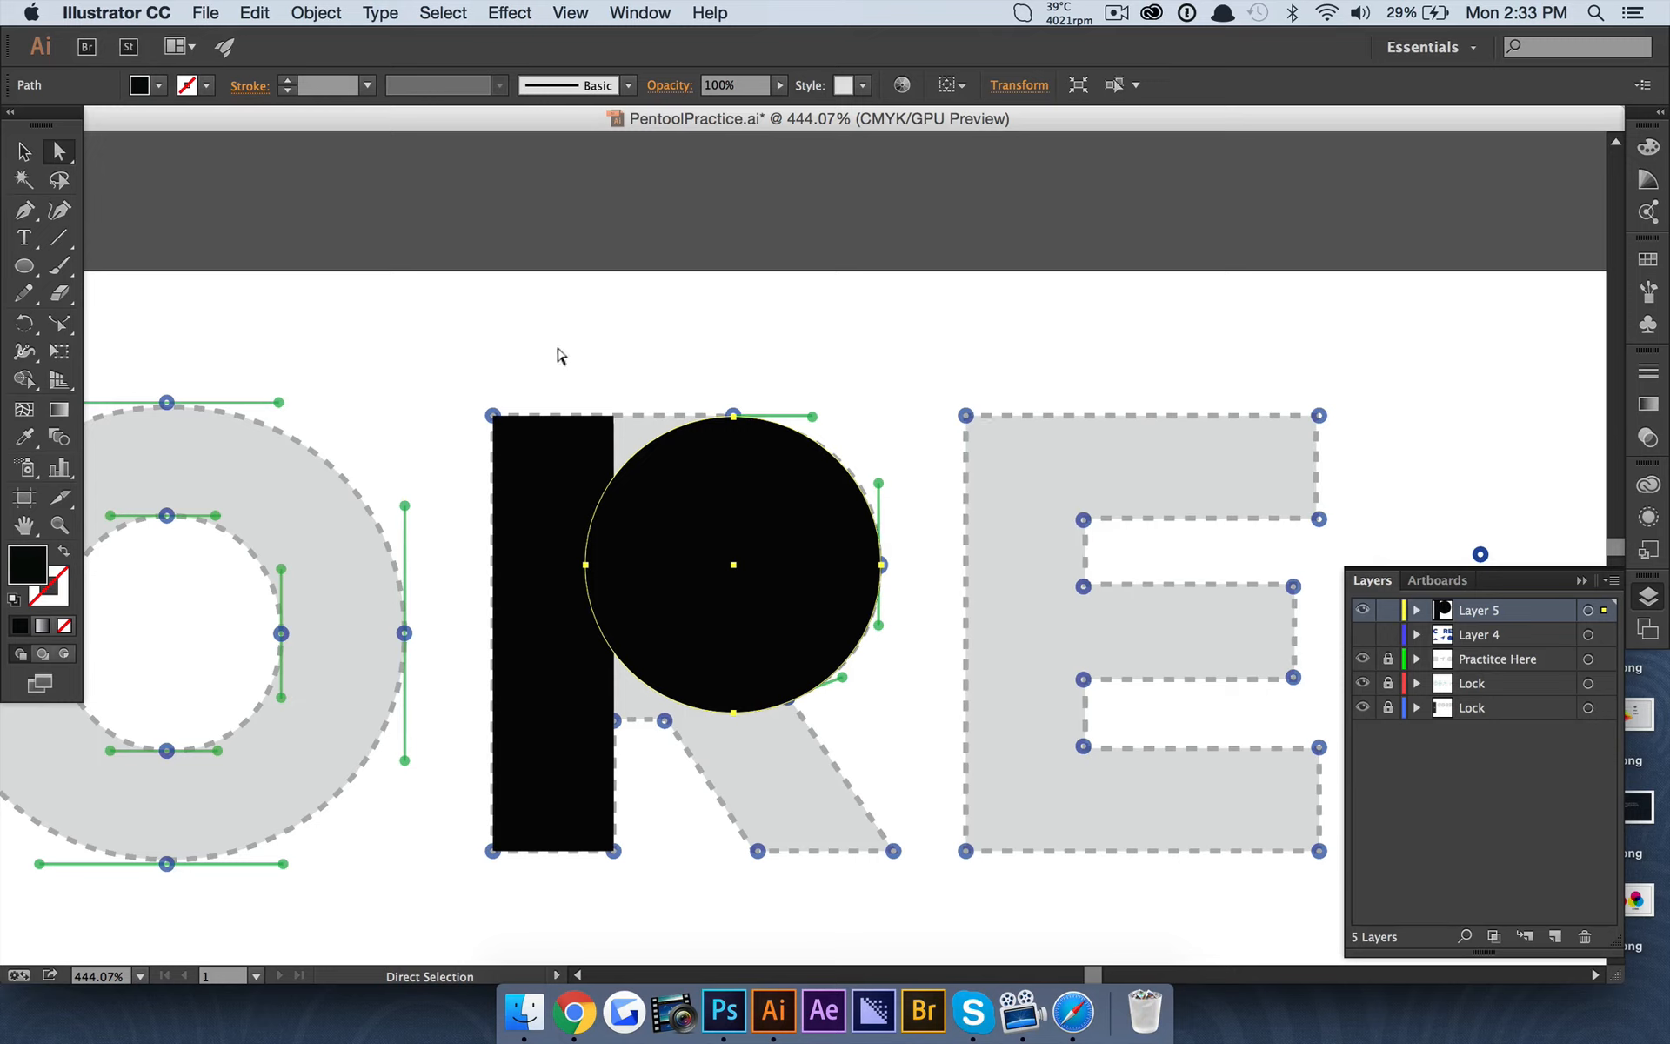
pyautogui.click(26, 209)
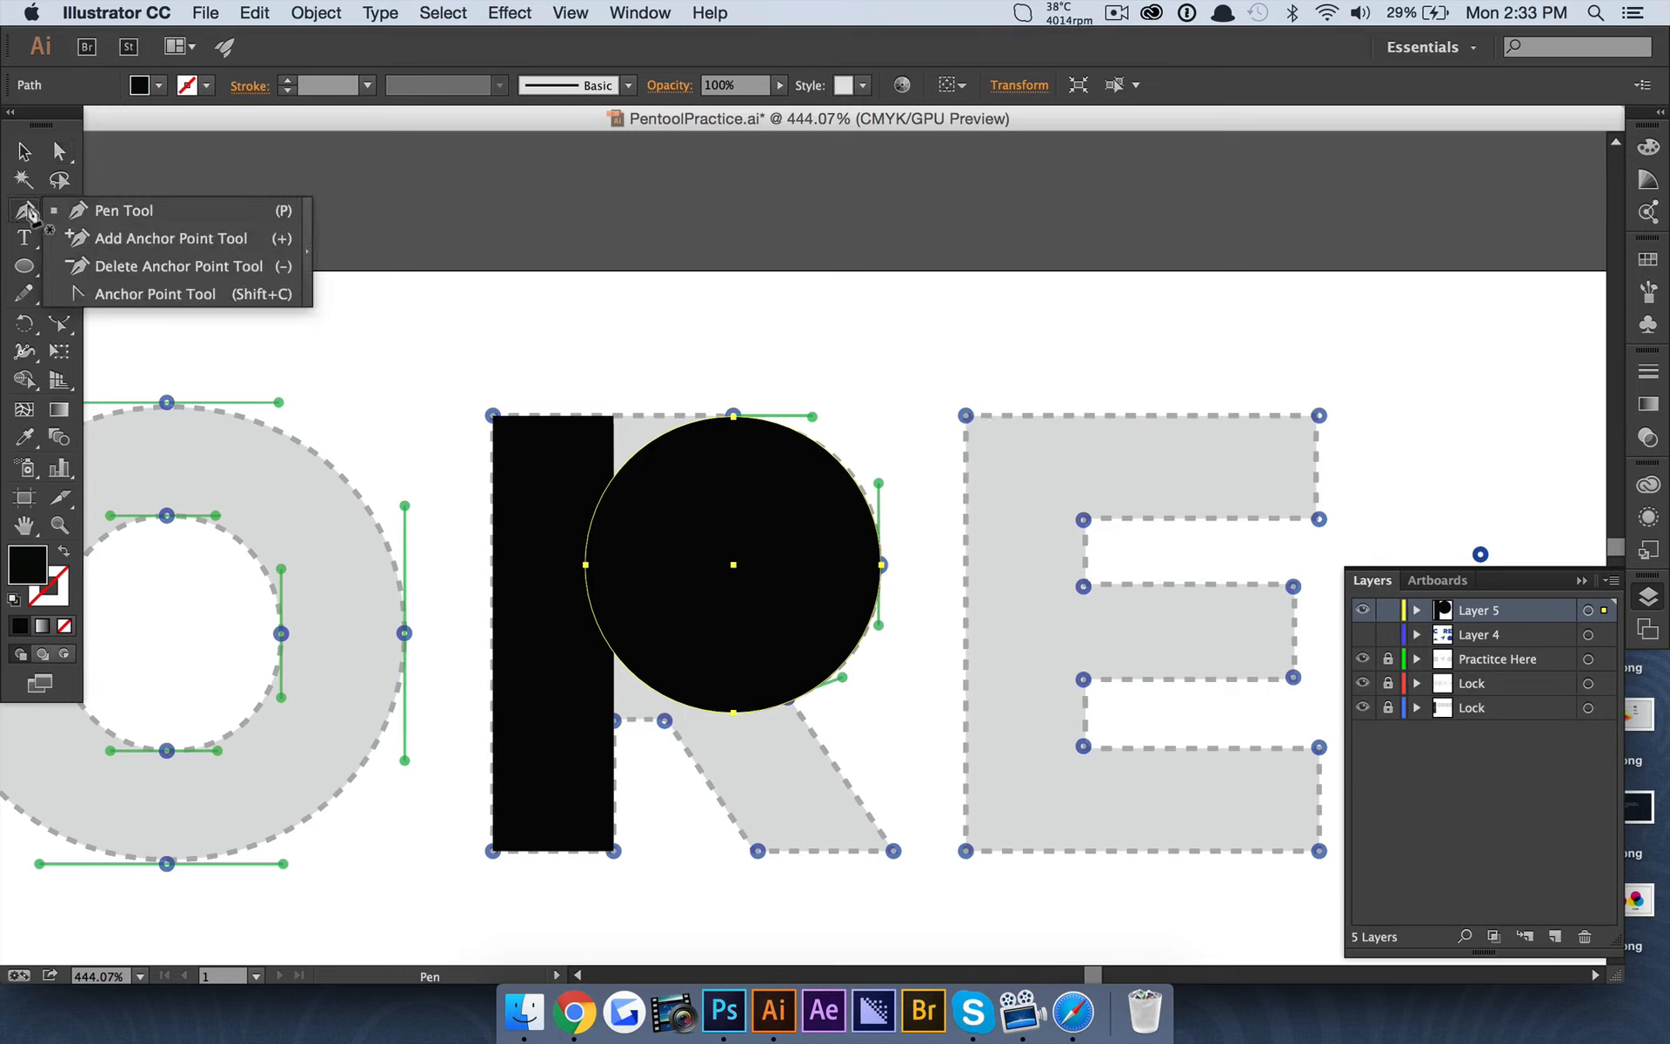
pyautogui.moveTo(31, 213); pyautogui.dragTo(129, 270)
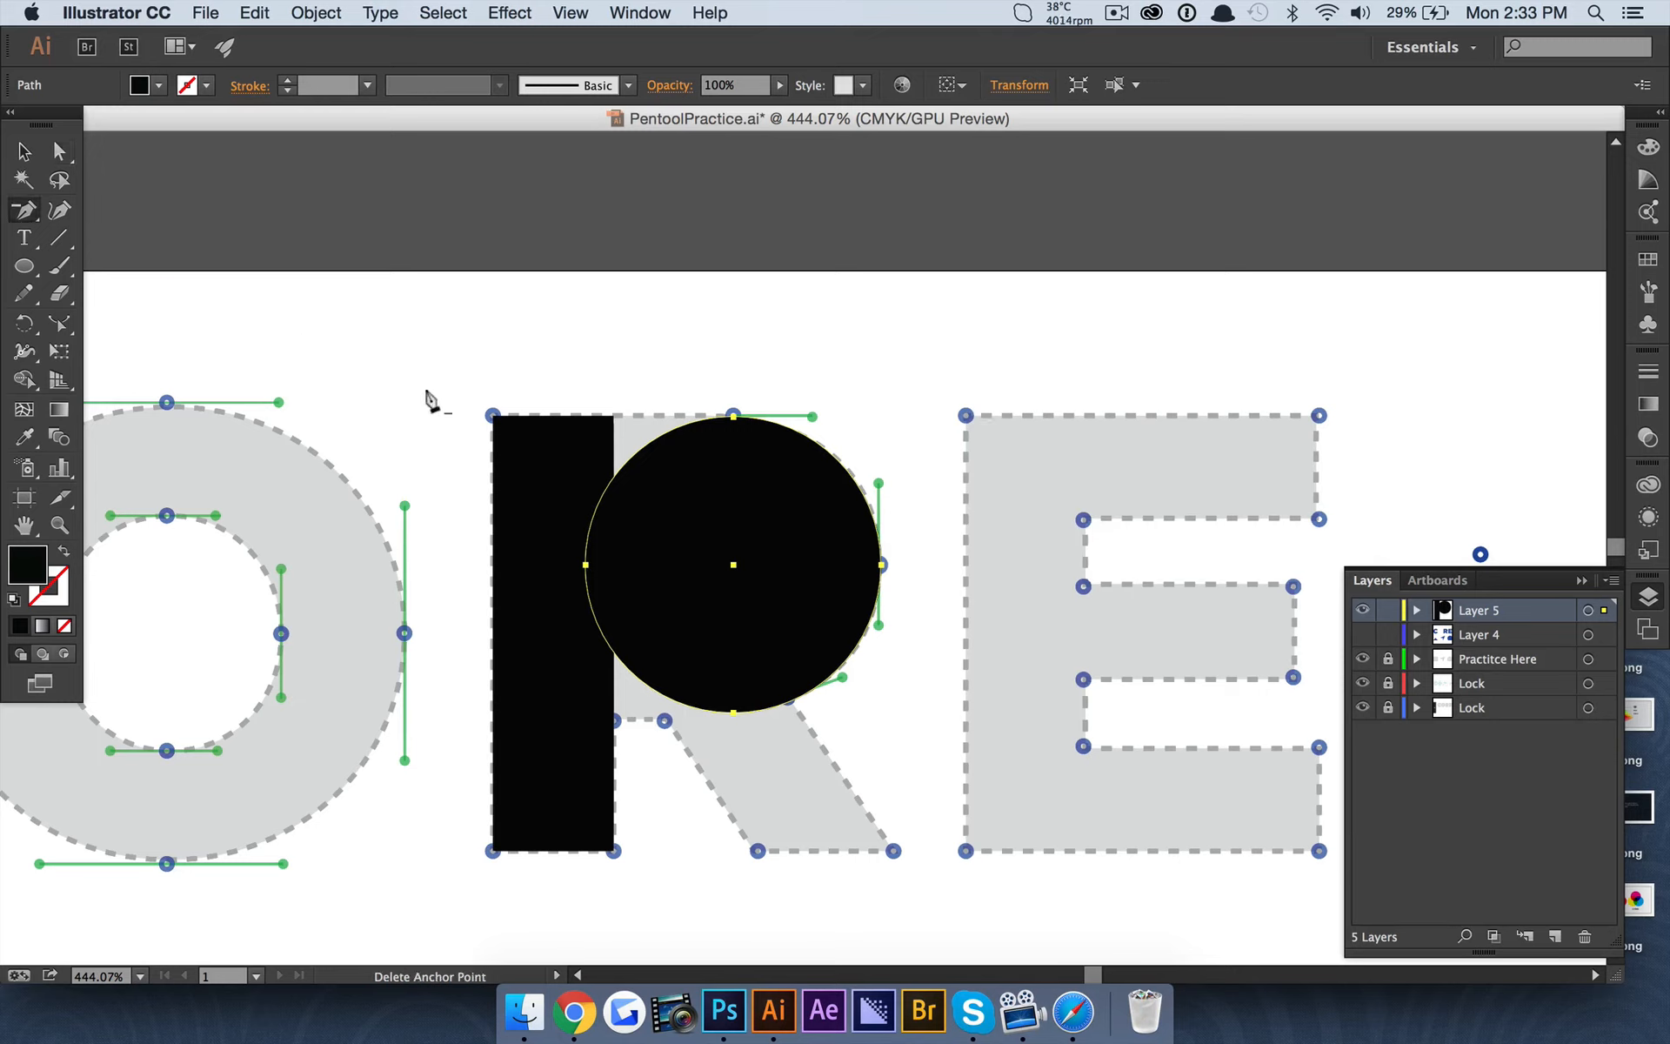
pyautogui.click(585, 564)
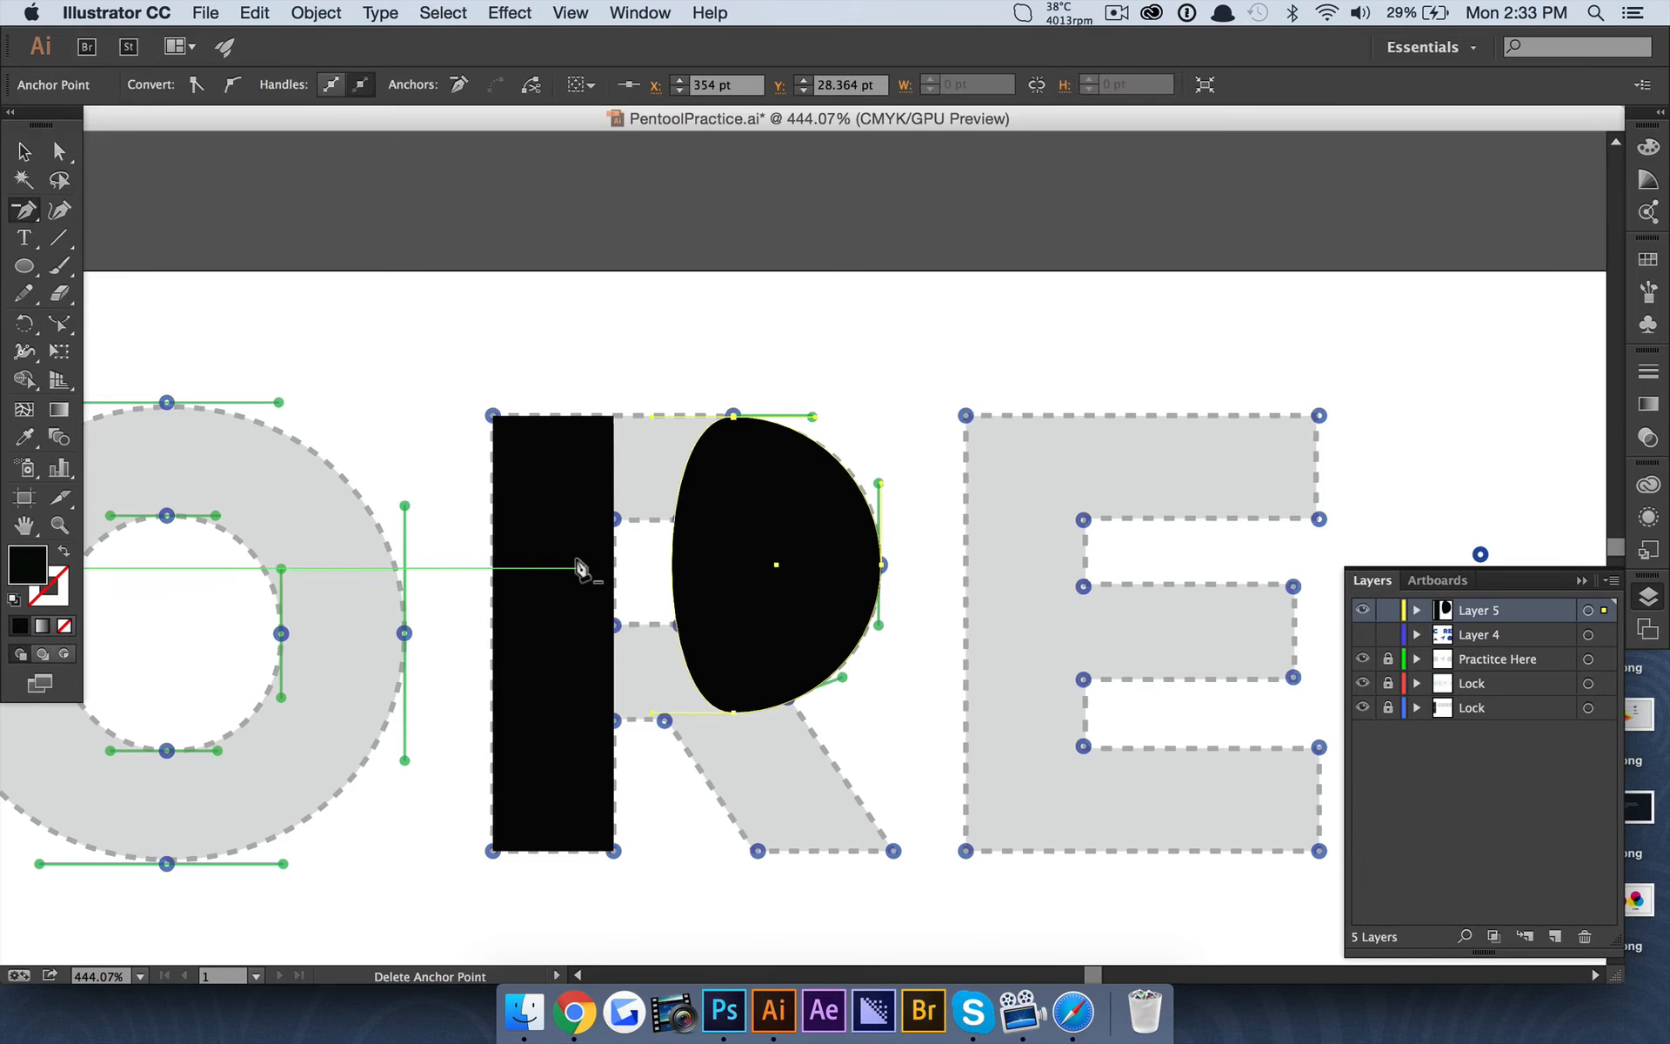
# Retract the left-pointing handles of the shape's top and bottom anchors into their points to form a straight-sided half circle.
pyautogui.click(59, 151)
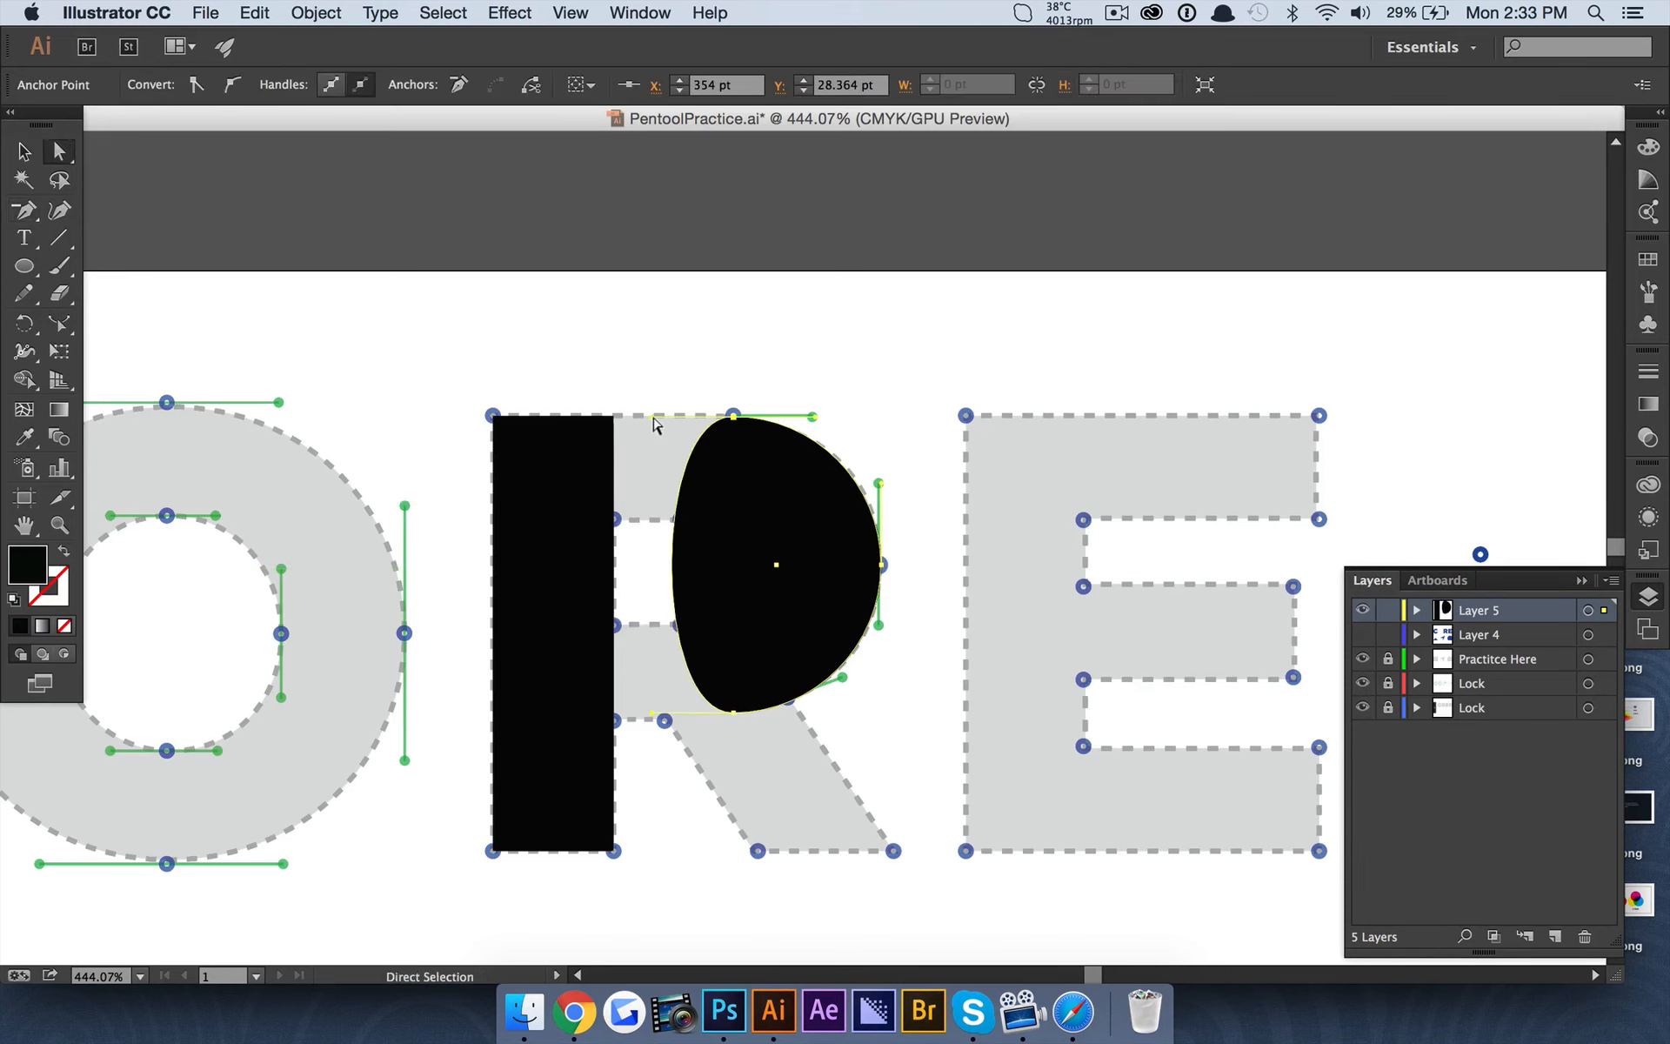
pyautogui.moveTo(644, 416); pyautogui.dragTo(734, 416)
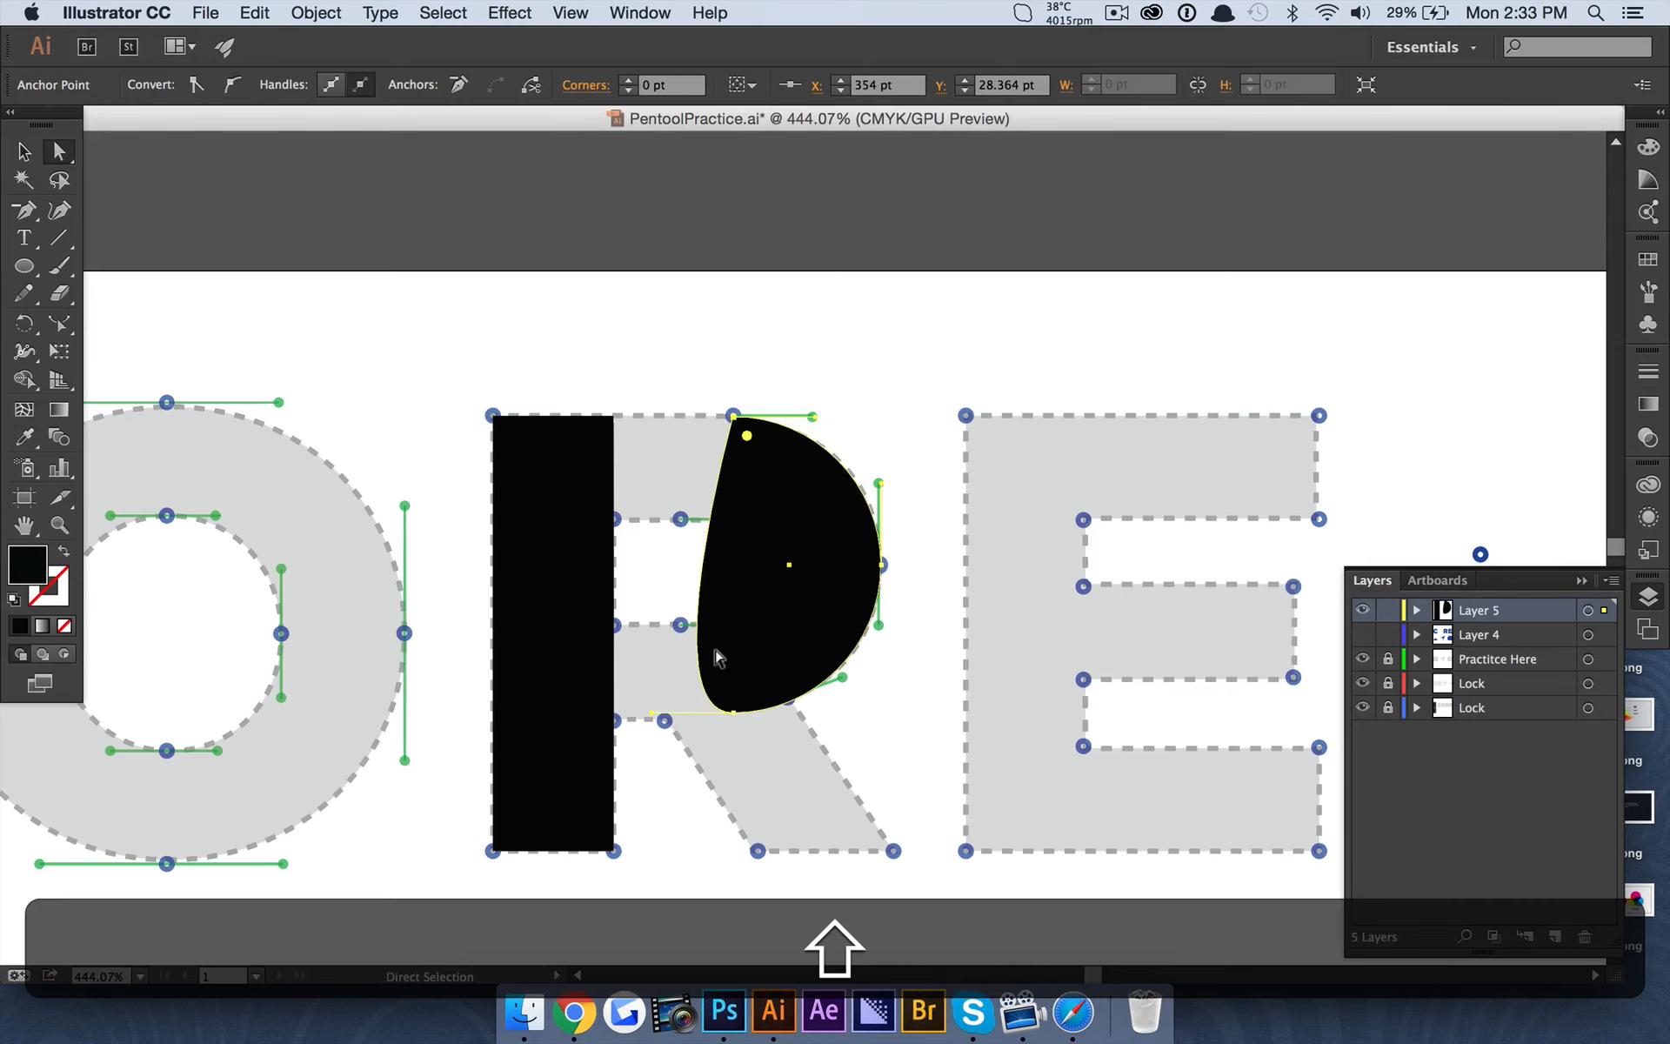
pyautogui.moveTo(646, 712); pyautogui.dragTo(733, 713)
pyautogui.click(796, 324)
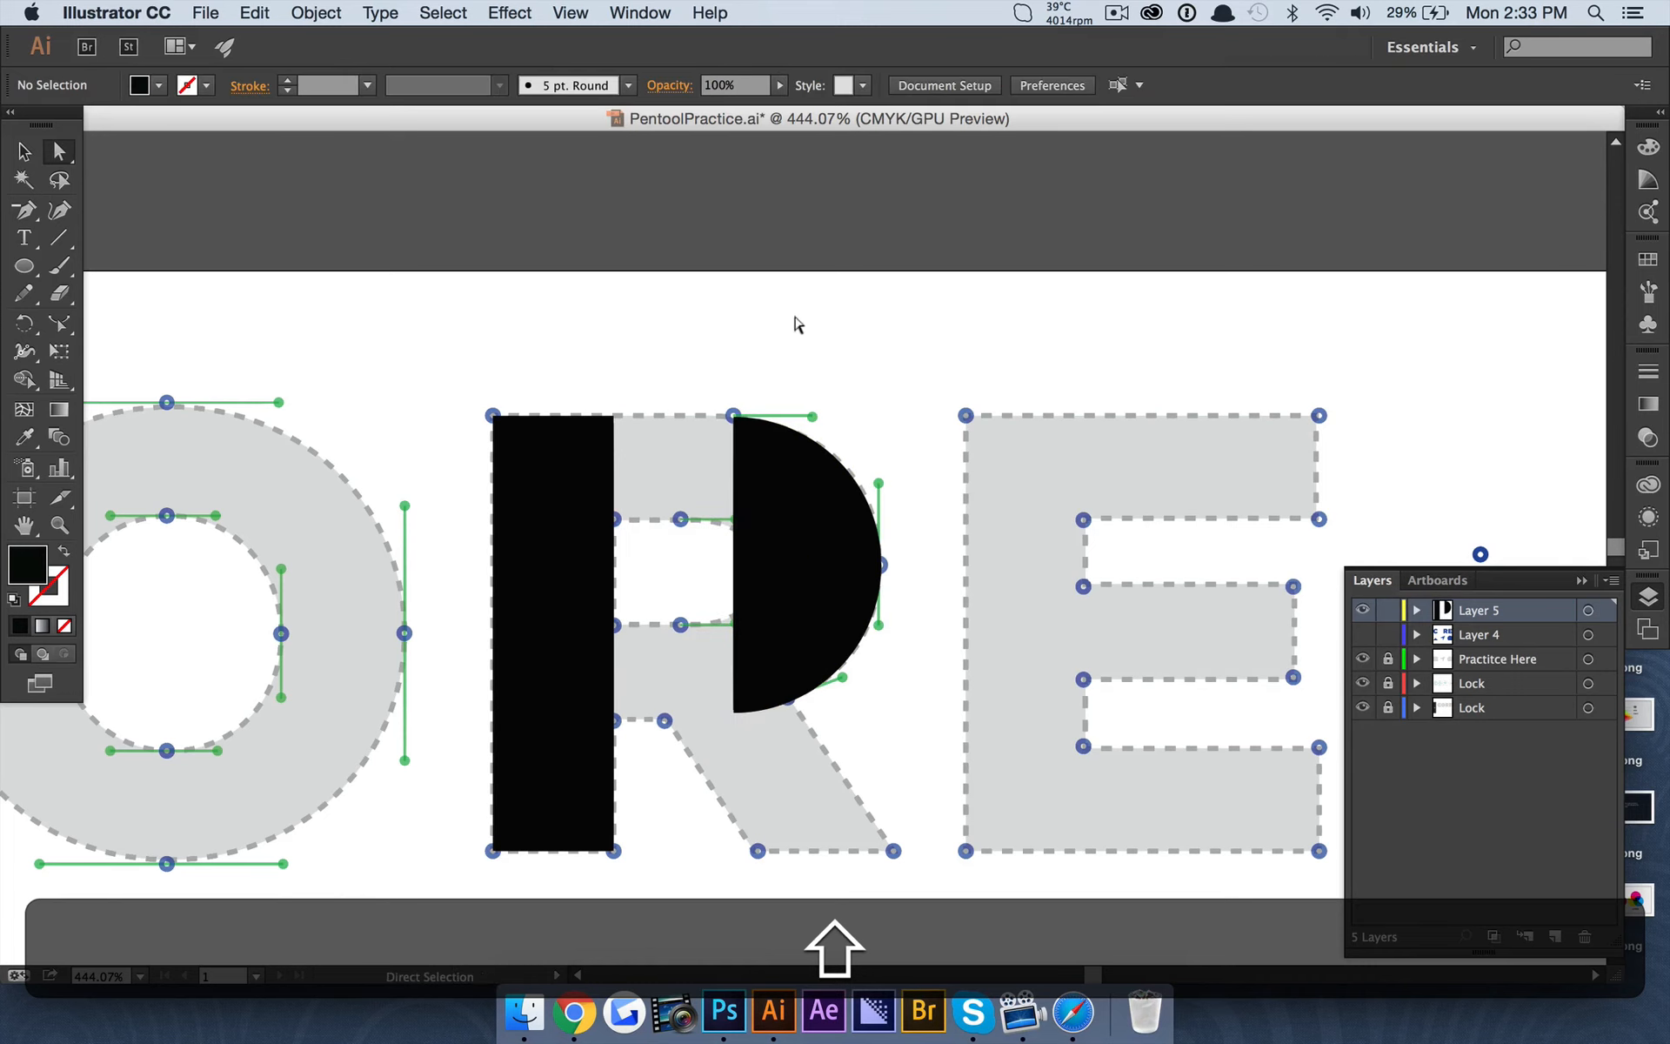
pyautogui.scroll(-4, 720, 403)
pyautogui.scroll(3, 721, 403)
pyautogui.scroll(1, 718, 403)
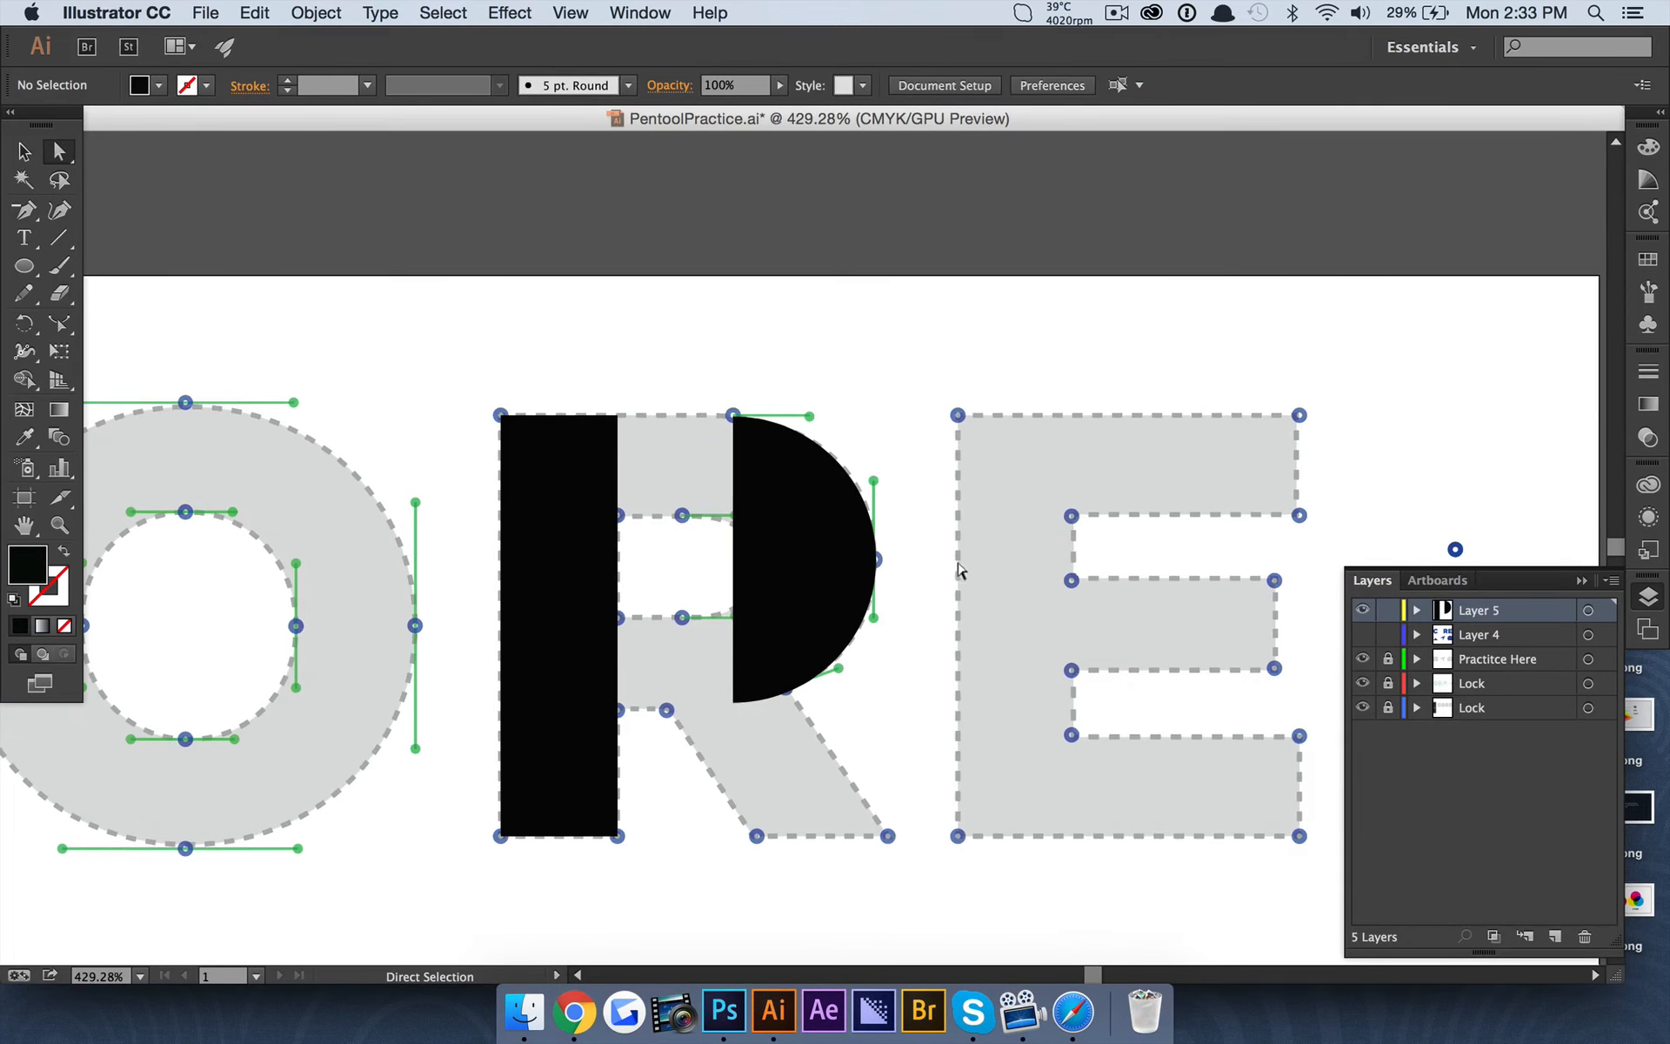
pyautogui.click(742, 490)
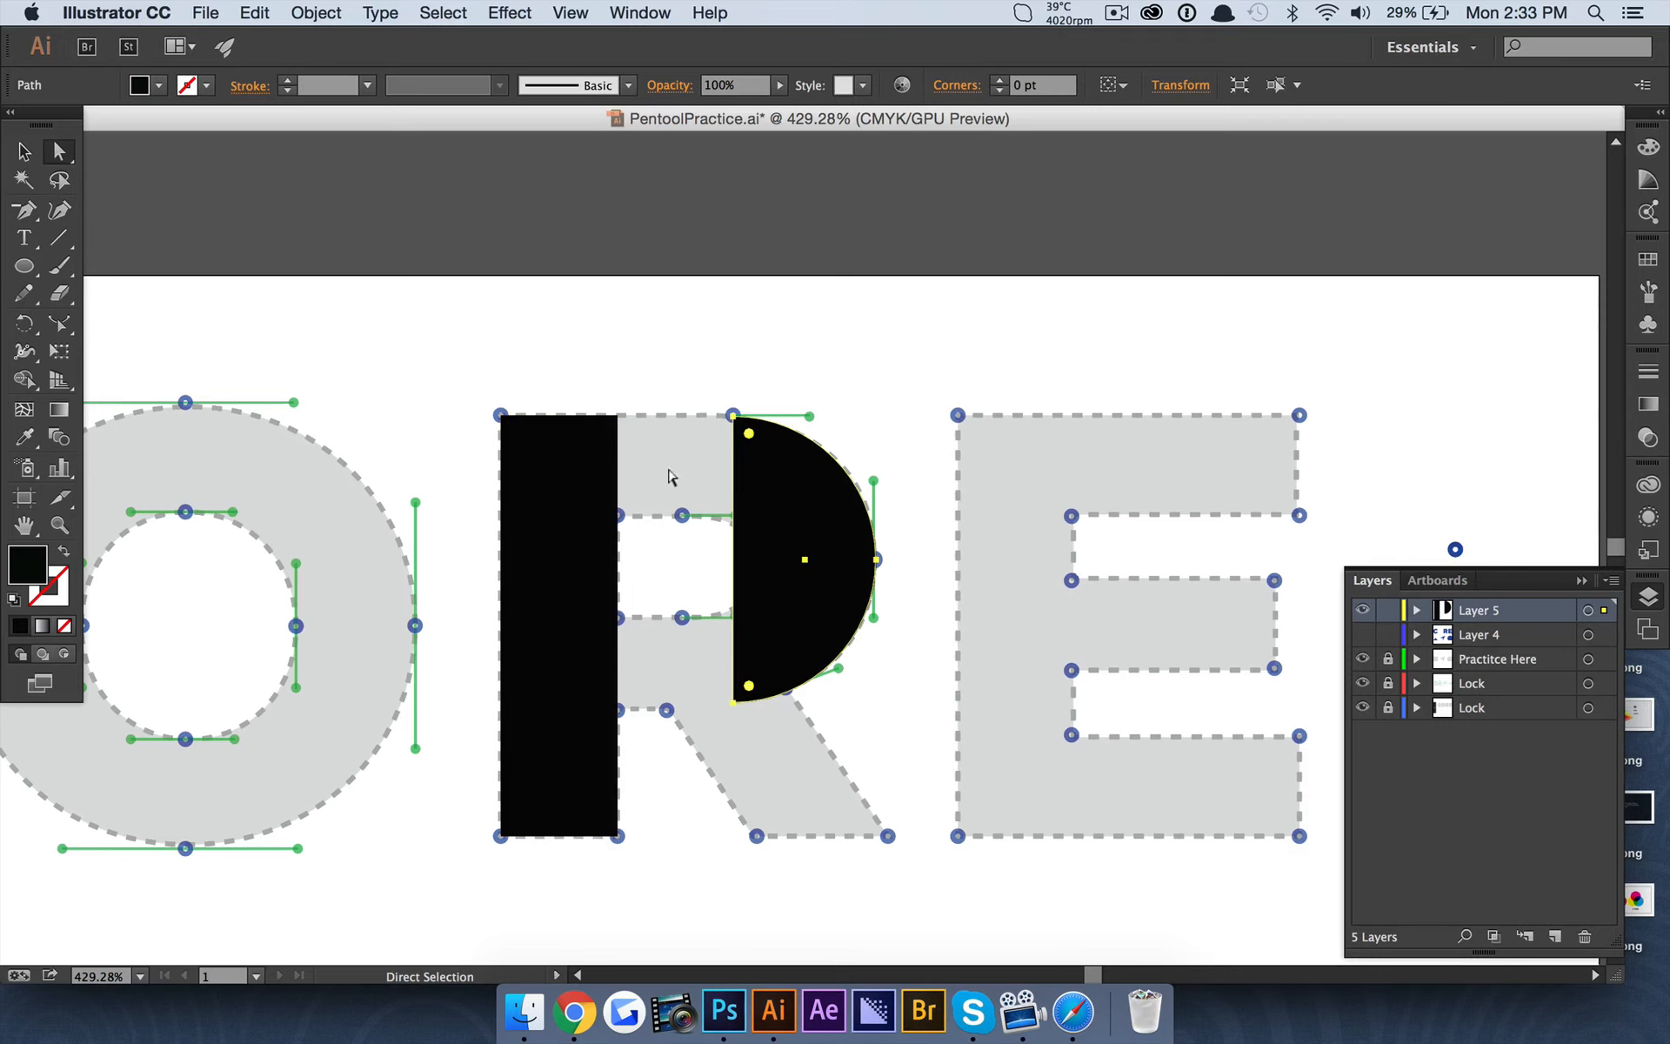
pyautogui.click(713, 300)
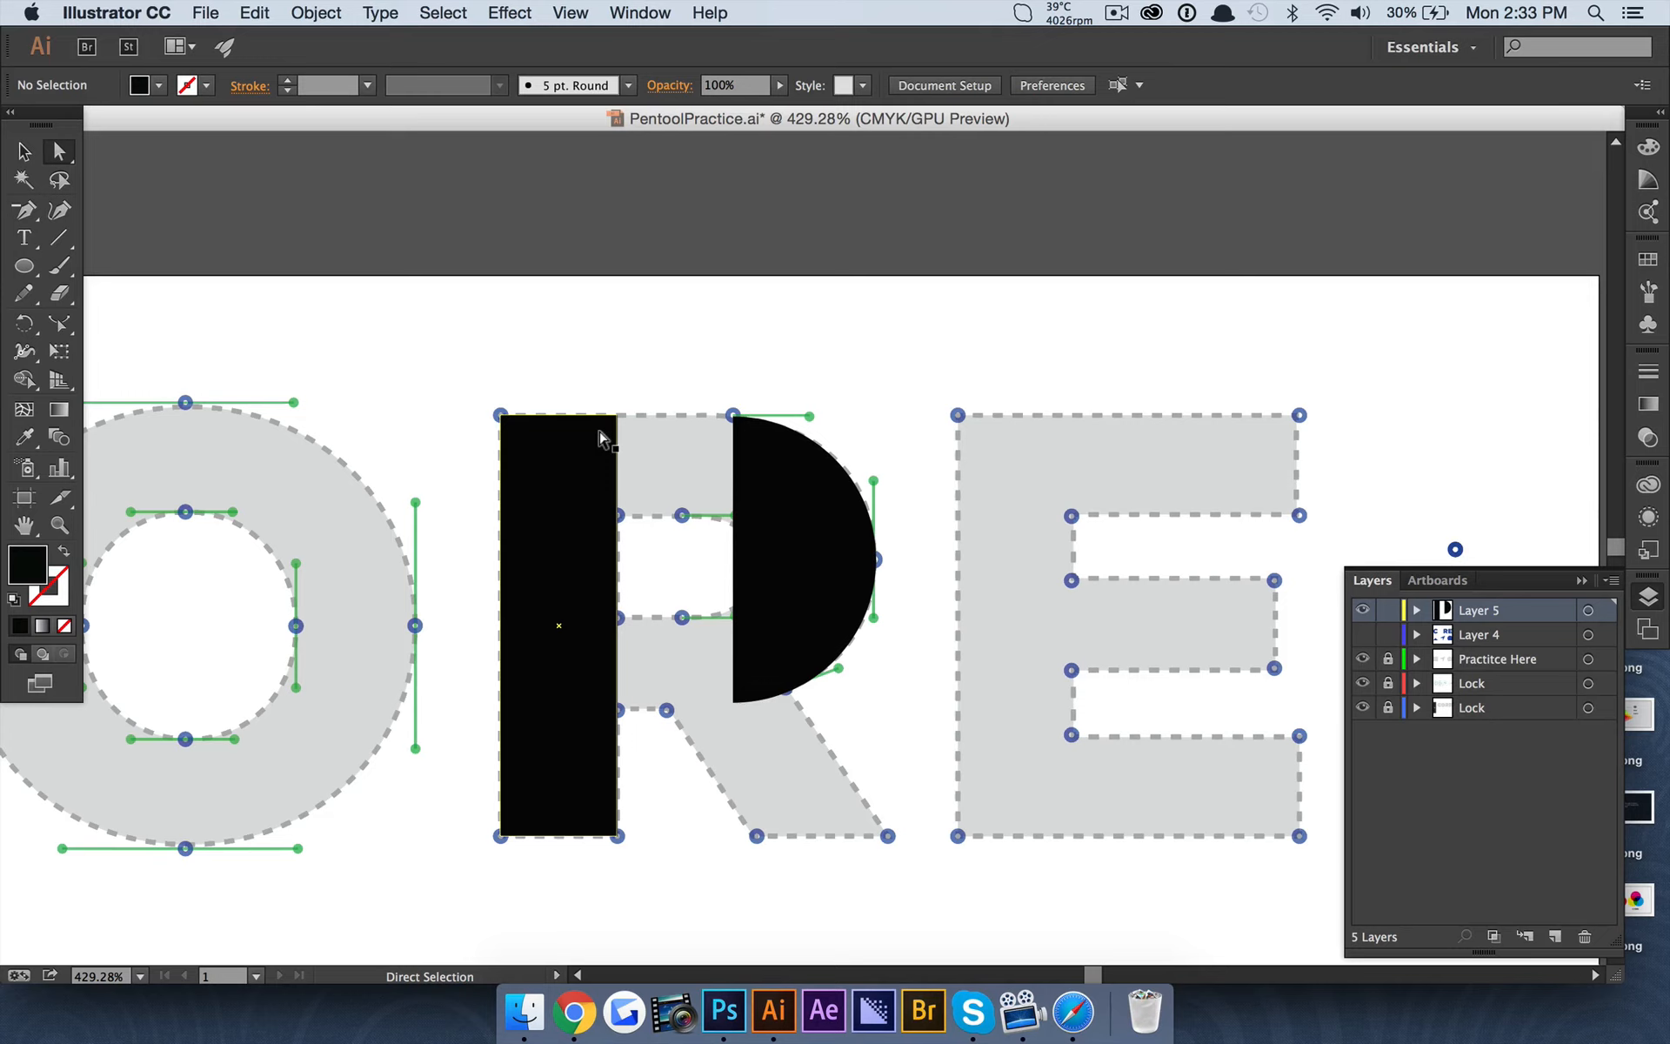
# Add two anchor points, one upper and one lower, along the straight edge of the half circle.
pyautogui.click(760, 497)
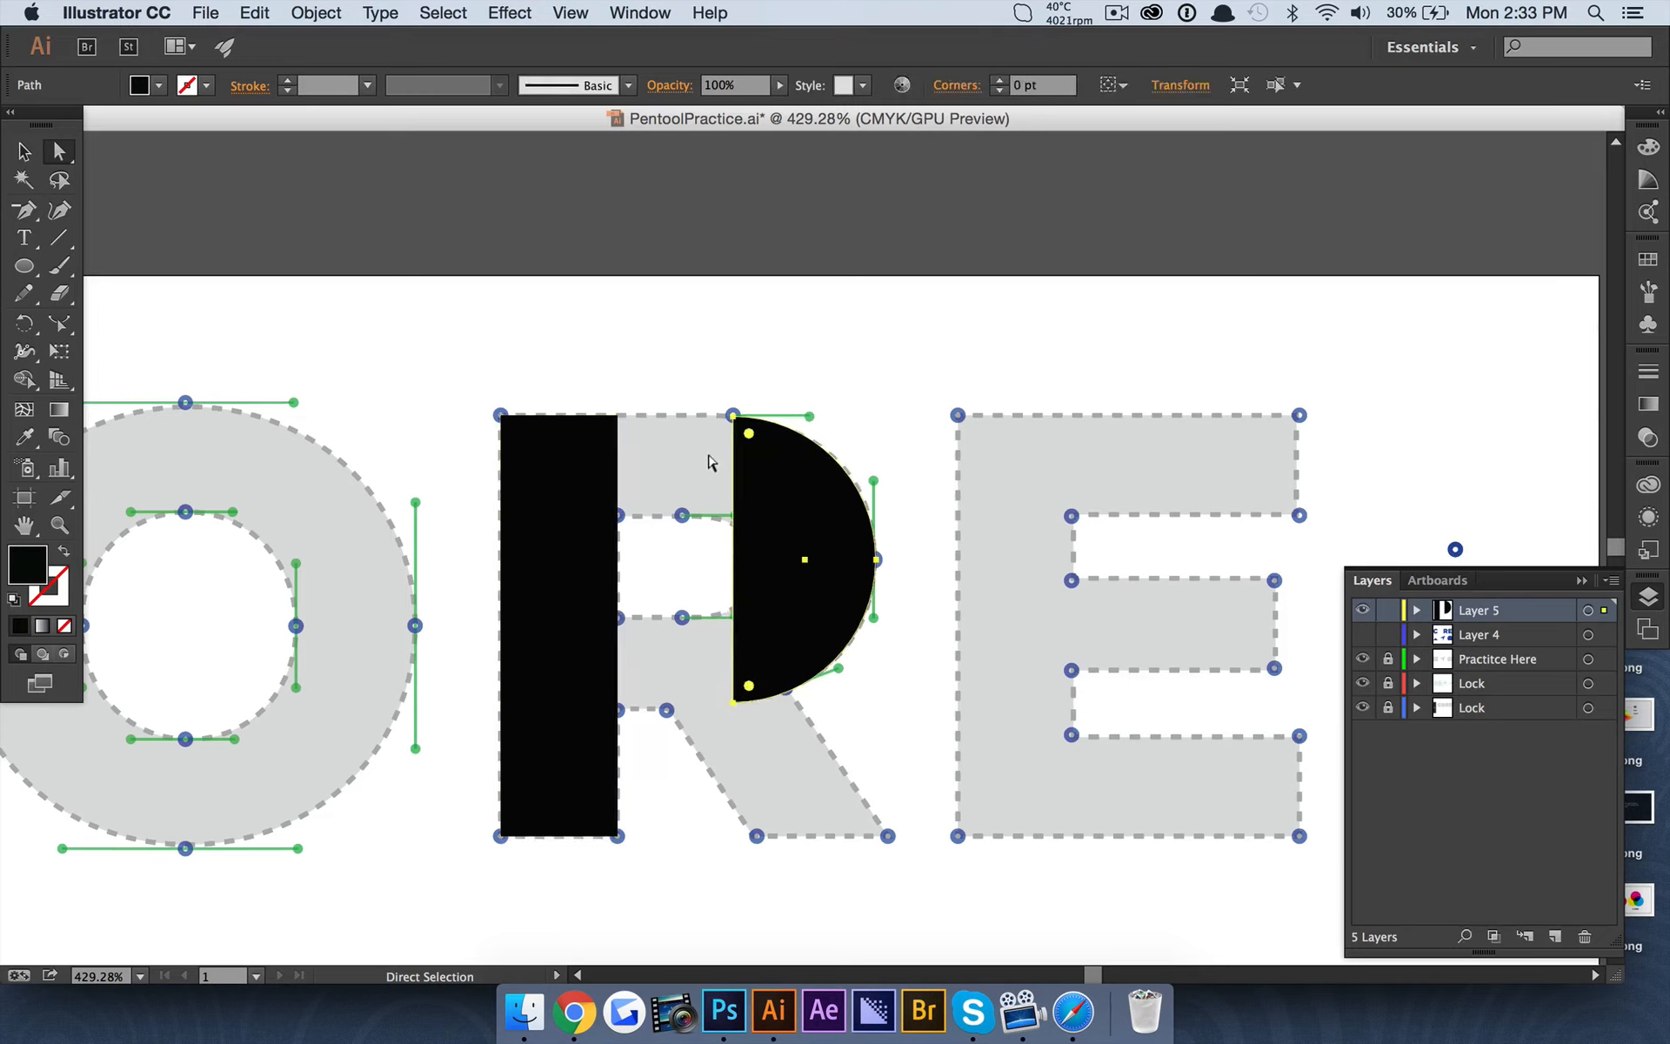
pyautogui.click(24, 210)
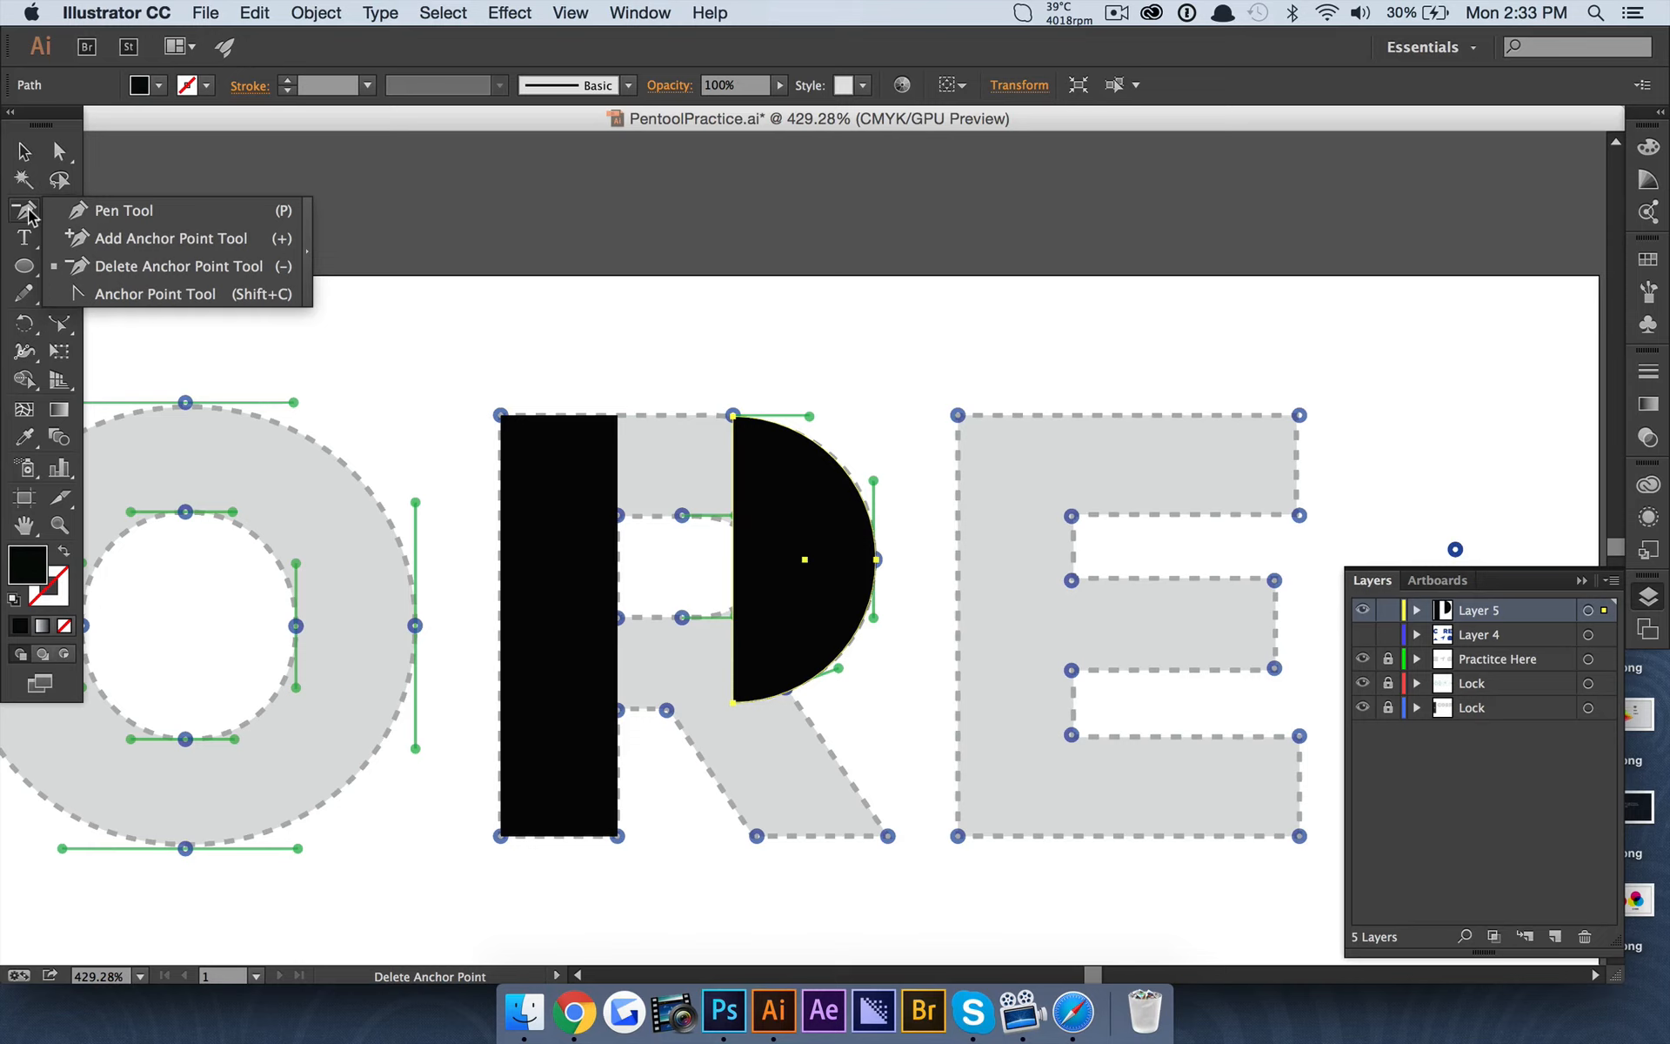
pyautogui.click(211, 248)
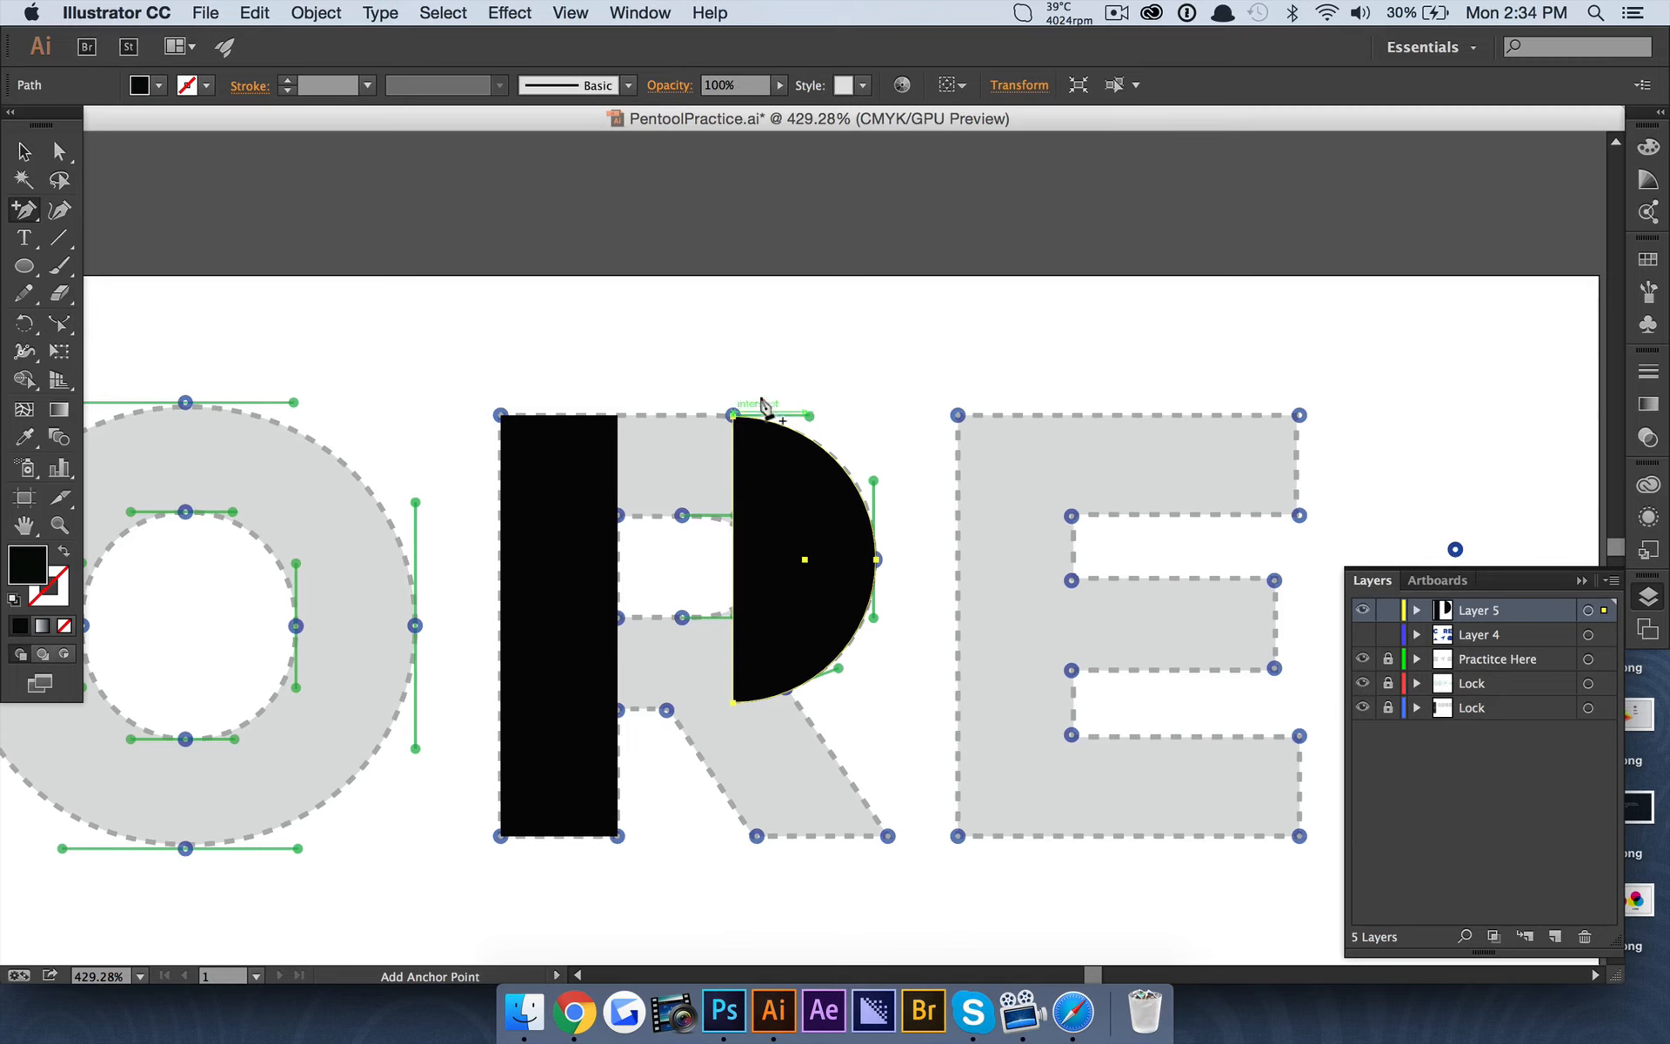
pyautogui.click(730, 484)
pyautogui.scroll(5, 728, 533)
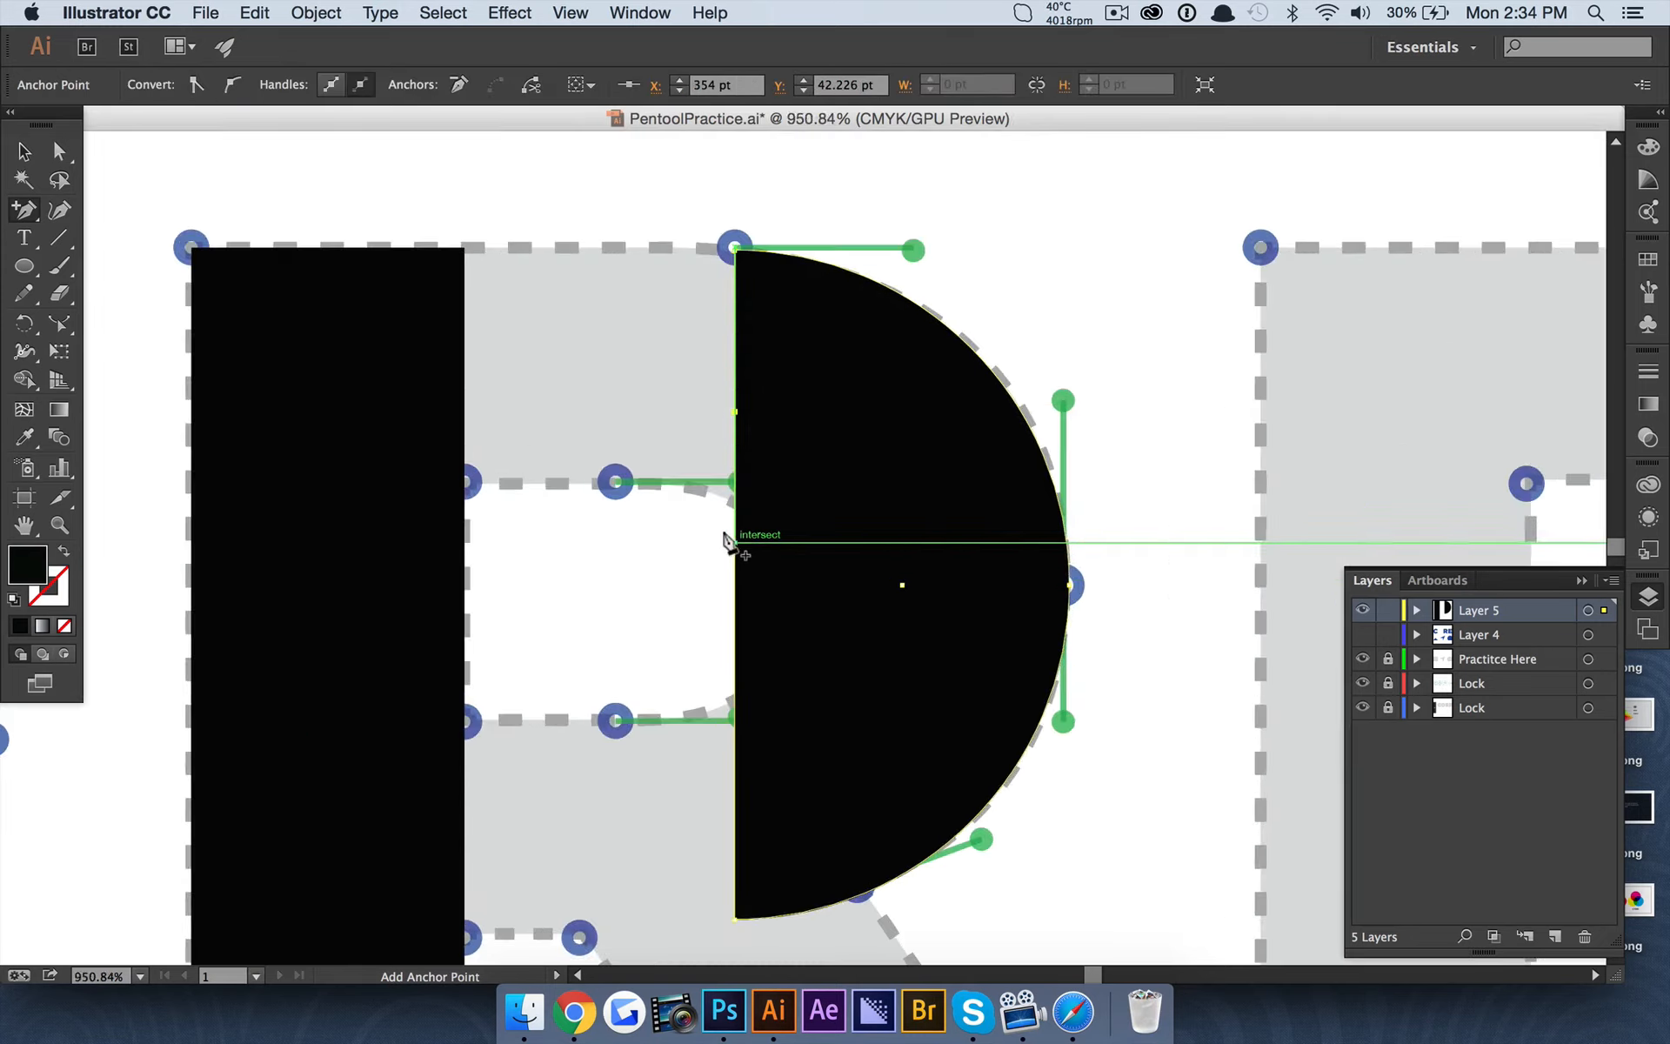
pyautogui.click(729, 649)
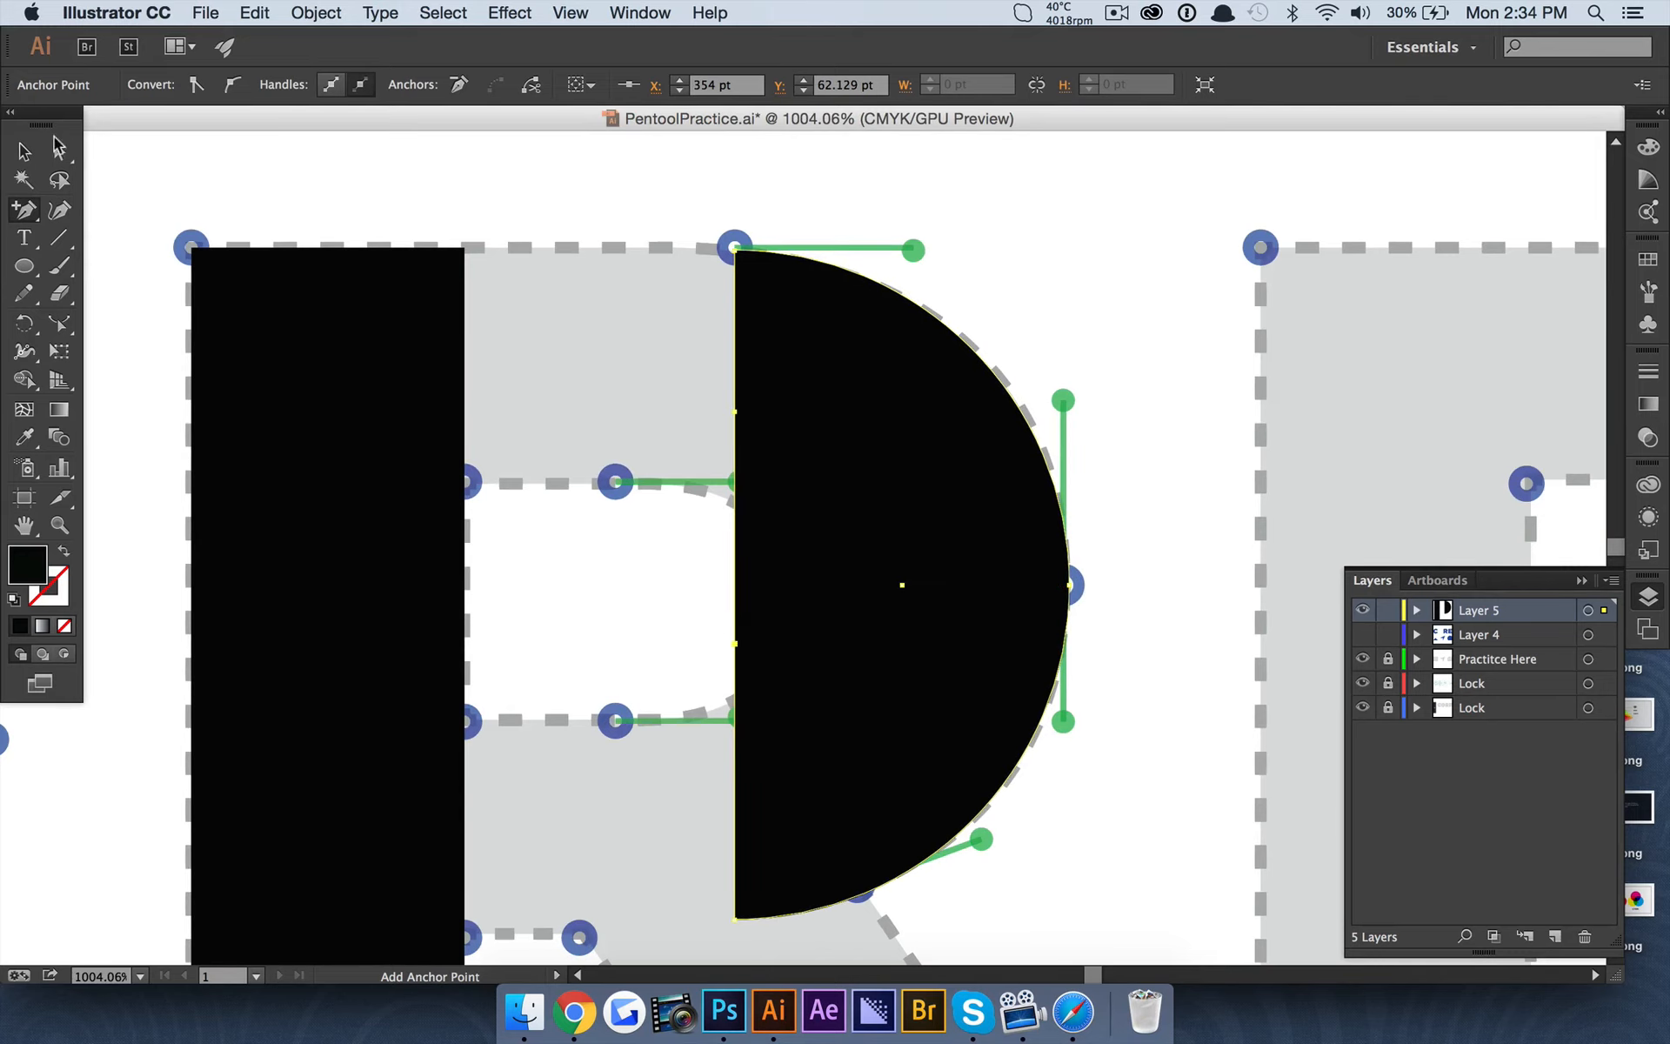
# Move the two added anchor points to the stem's right edge, level with the top and bottom of the R's bowl.
pyautogui.click(59, 150)
pyautogui.scroll(-5, 519, 314)
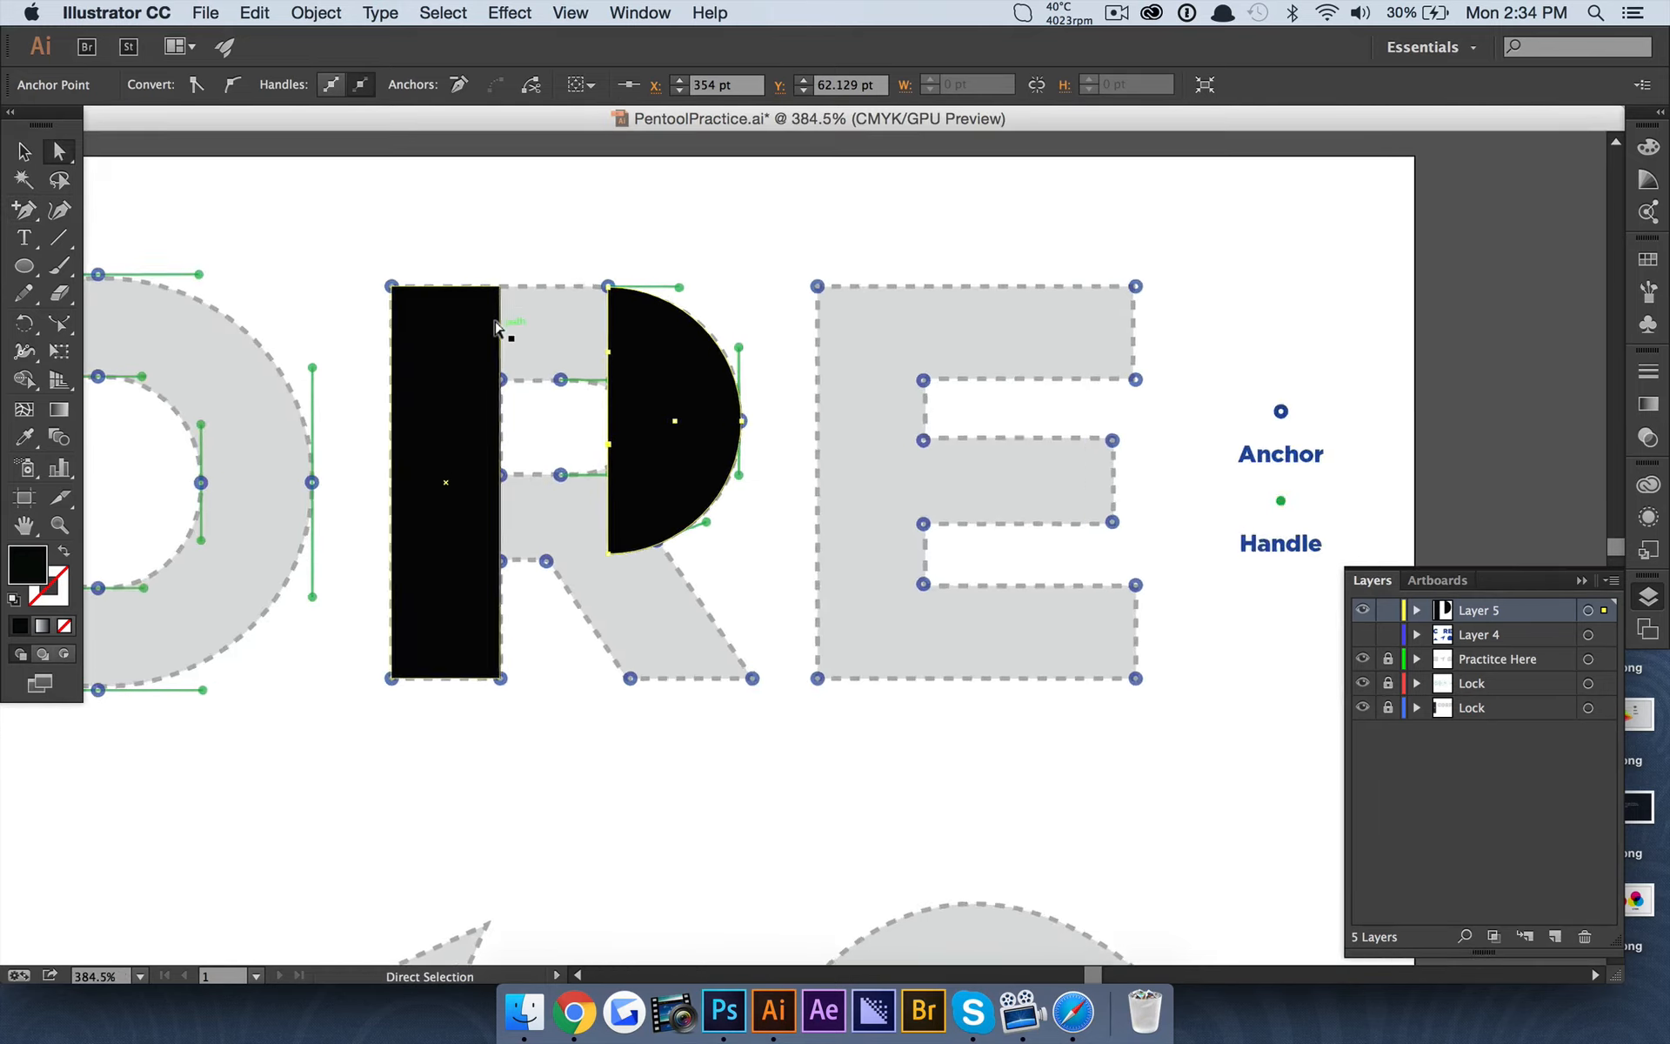
pyautogui.scroll(4, 496, 326)
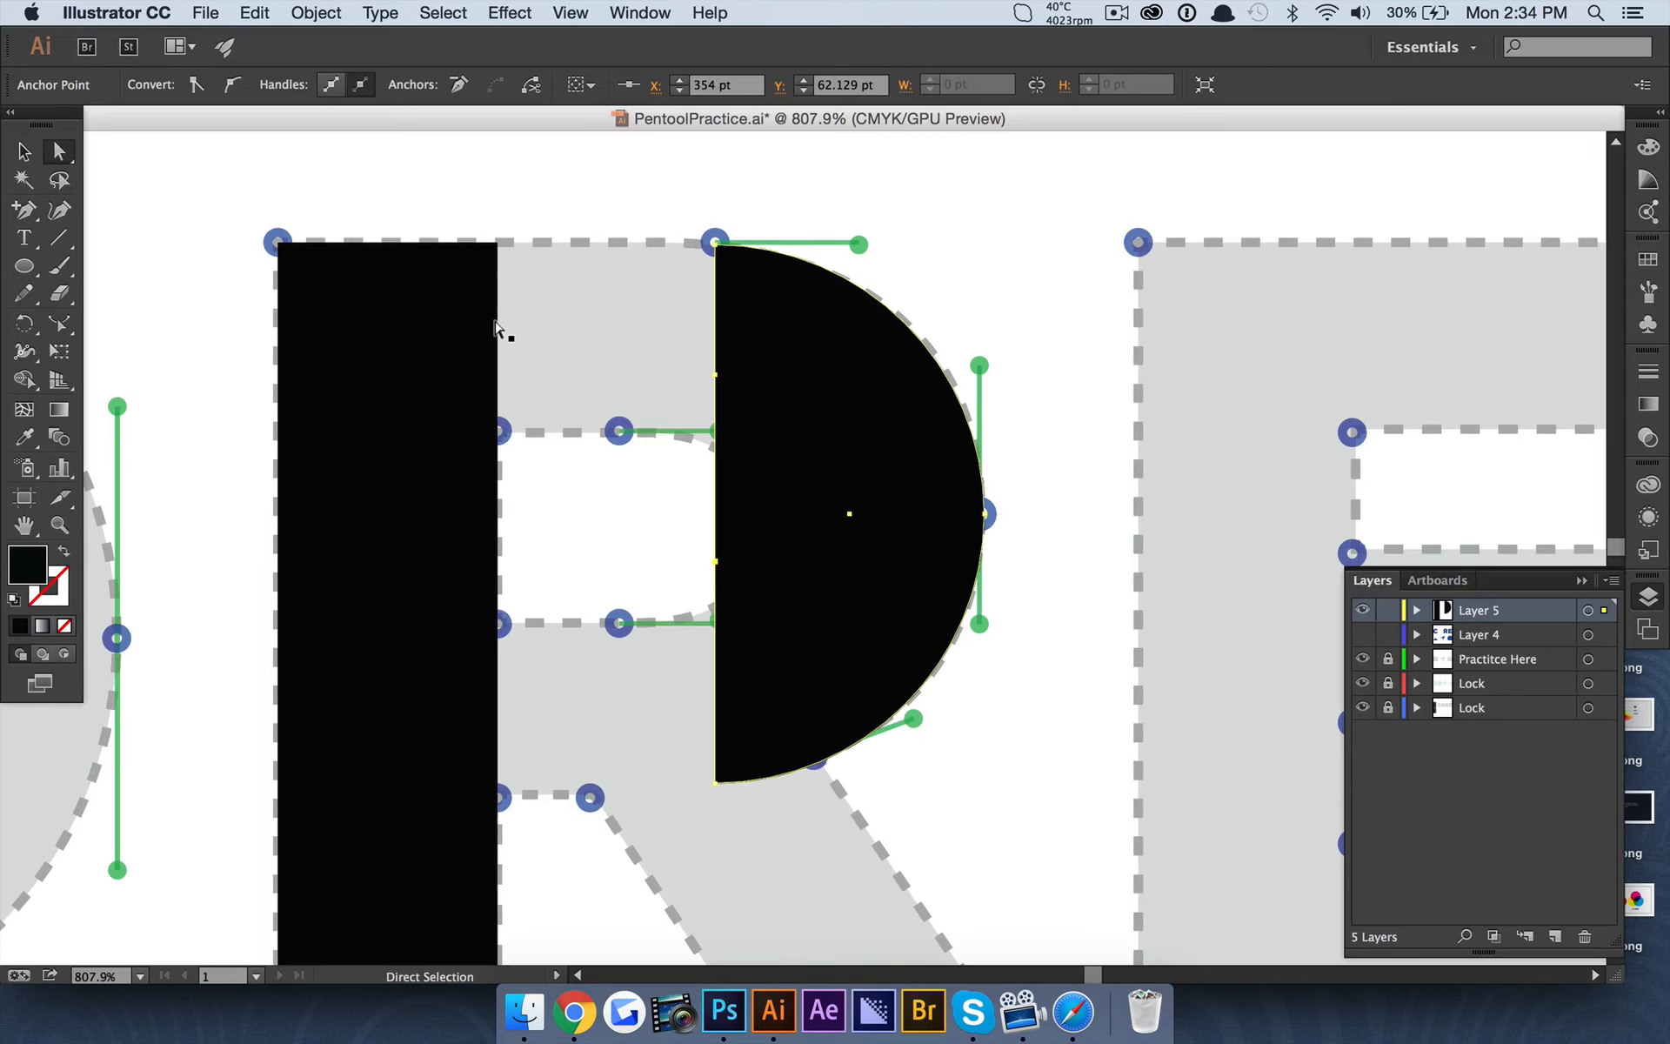
pyautogui.moveTo(710, 561); pyautogui.dragTo(493, 785)
pyautogui.moveTo(712, 379); pyautogui.dragTo(497, 243)
pyautogui.click(659, 182)
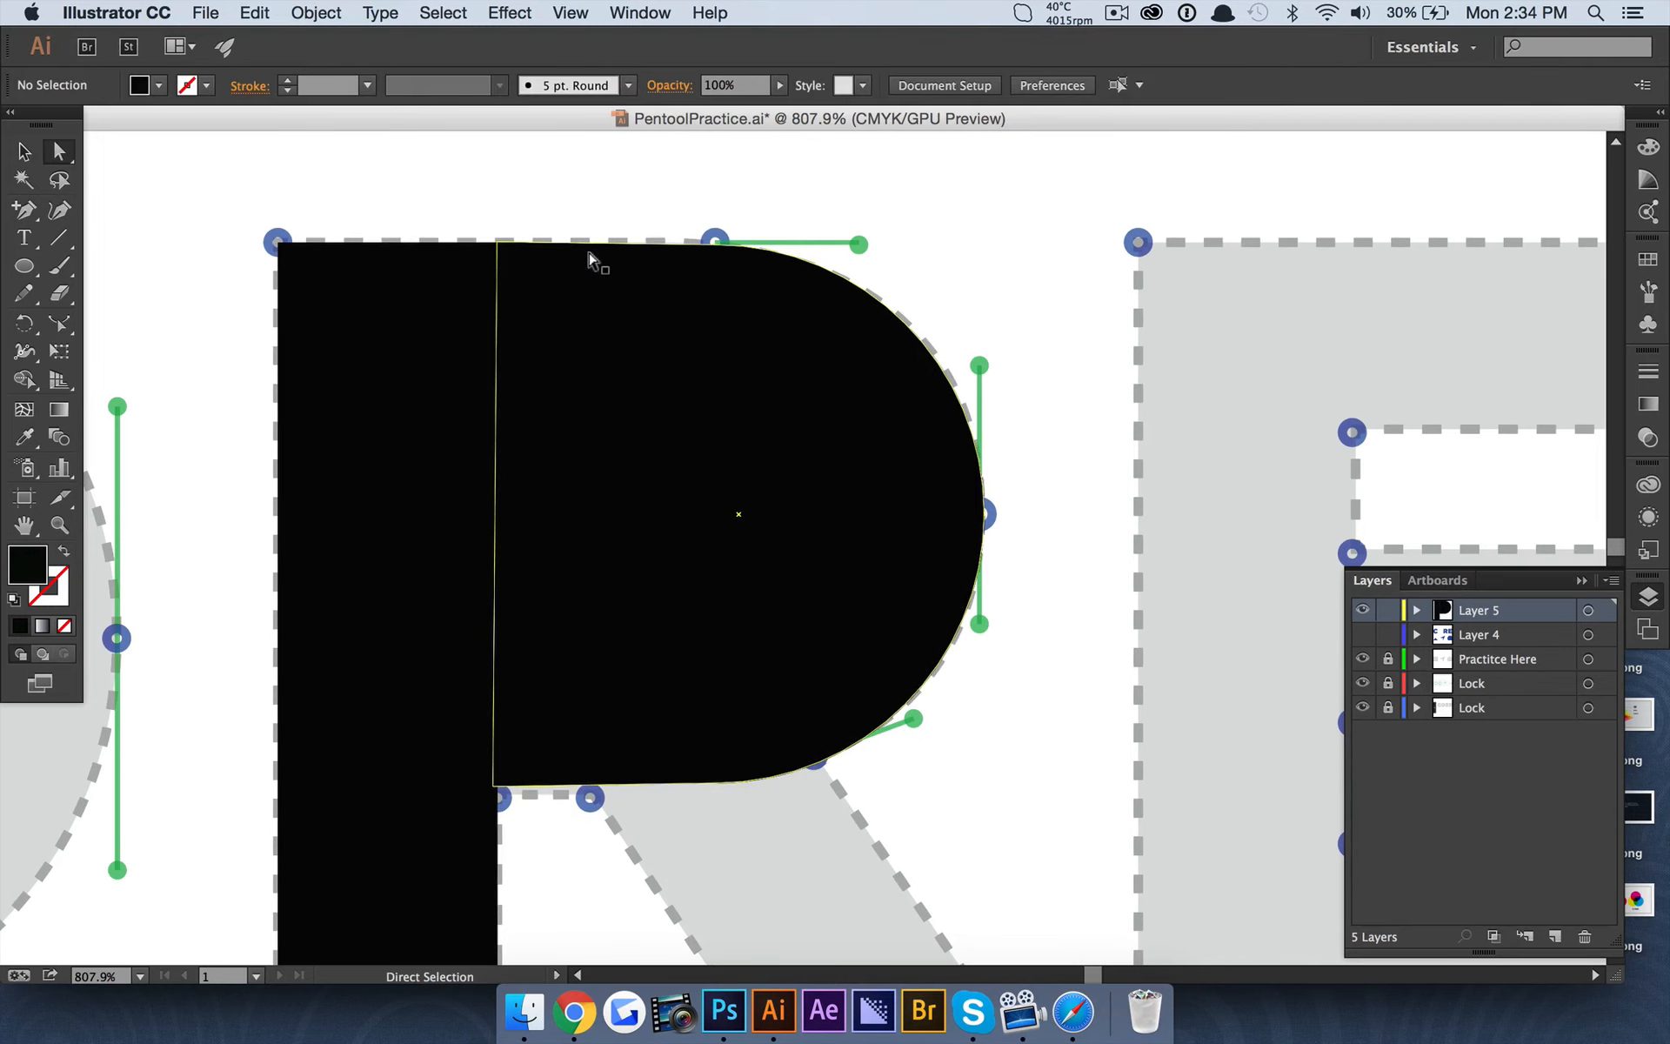
# Duplicate the stem rectangle and place the copy over the R's leg, its lower-left corner on the leg's lower-left template anchor.
pyautogui.scroll(-5, 589, 261)
pyautogui.scroll(5, 584, 315)
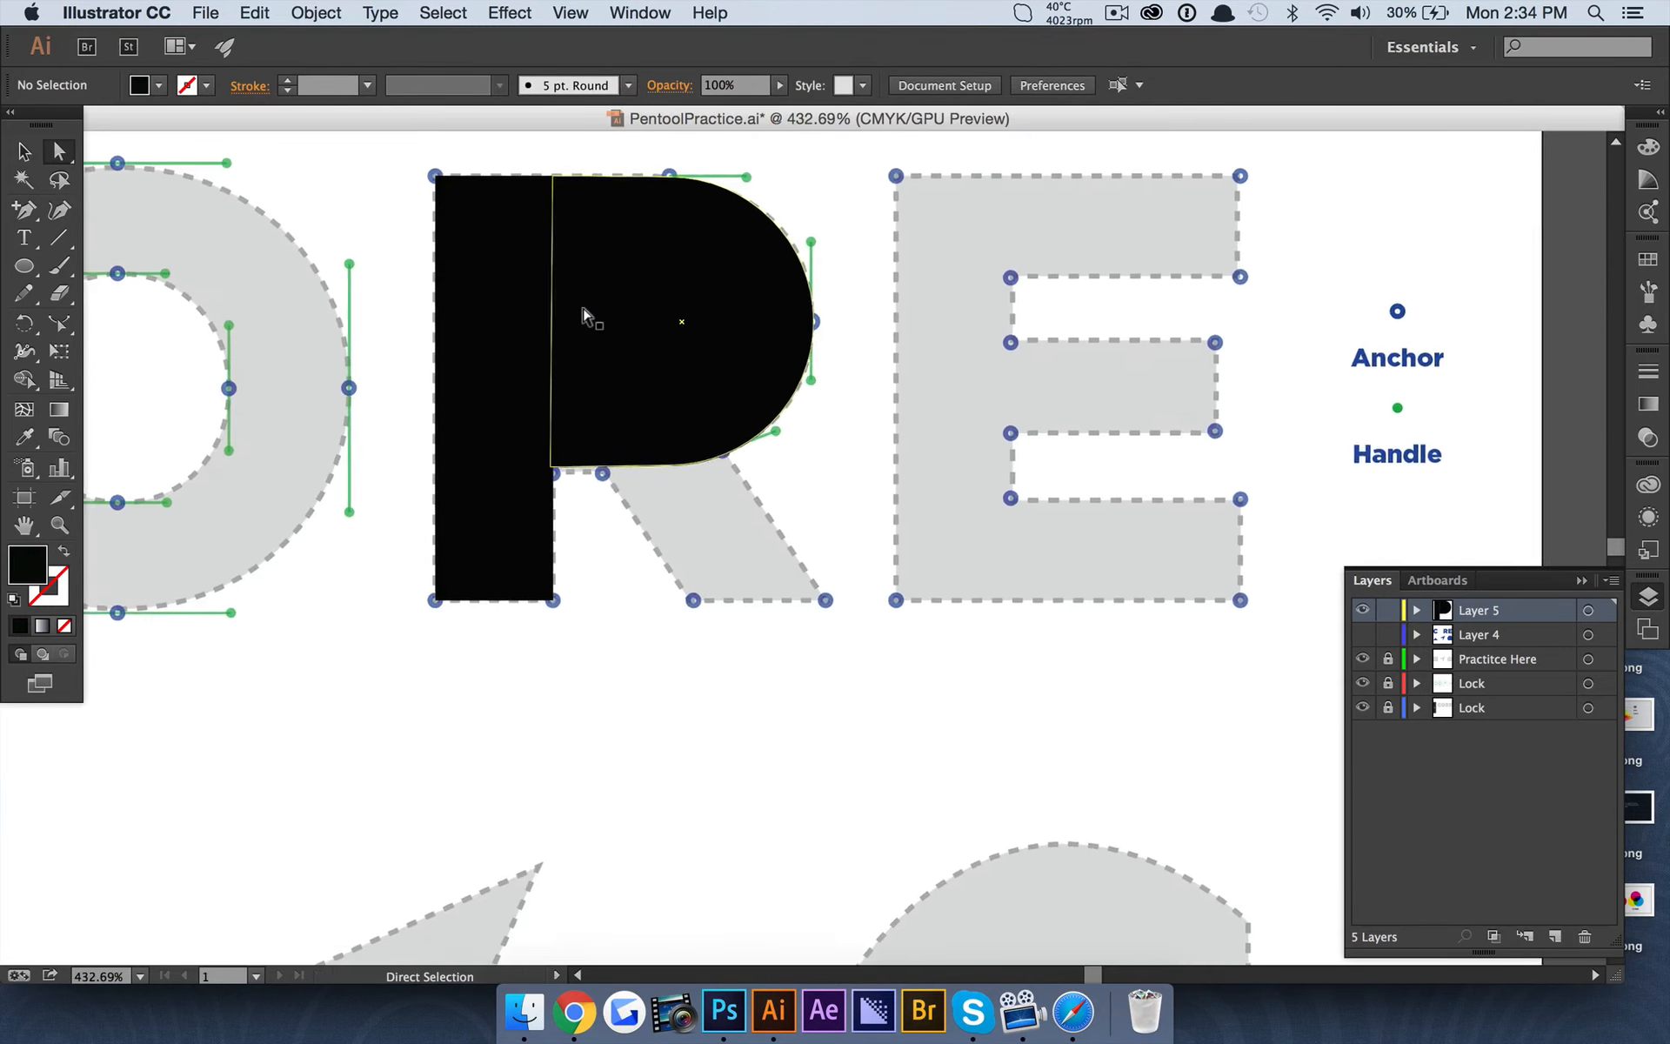
pyautogui.hscroll(-1, 724, 183)
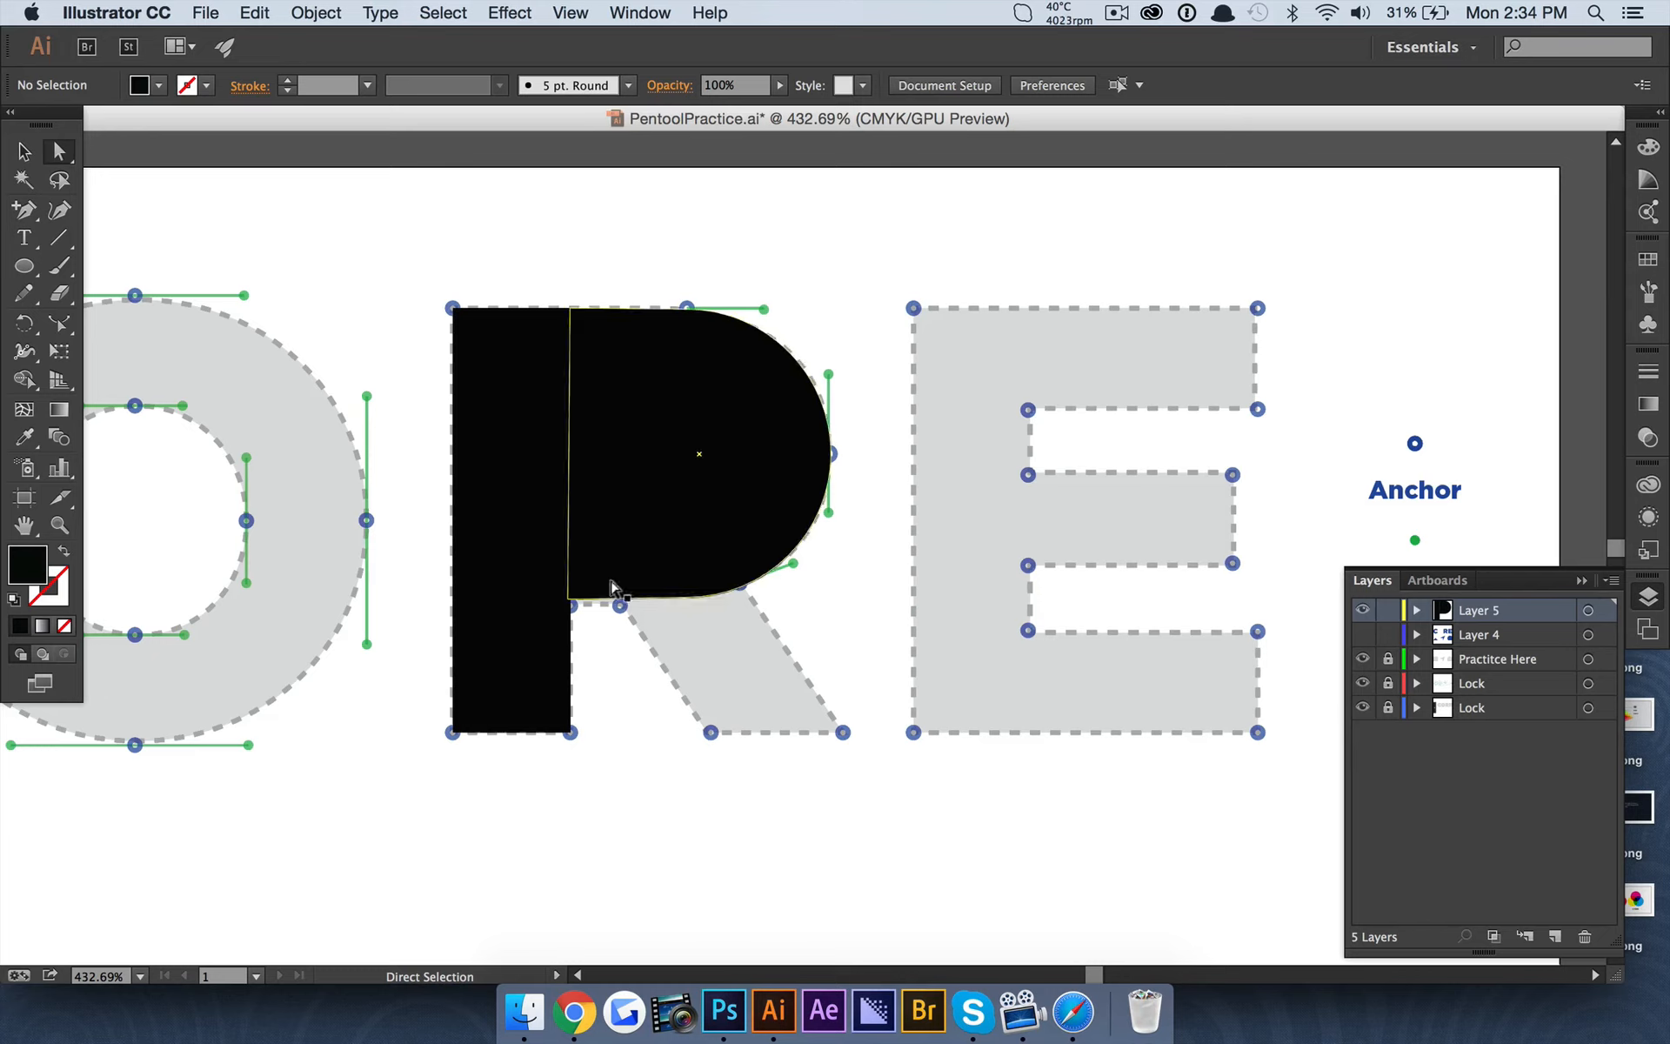
pyautogui.press('v')
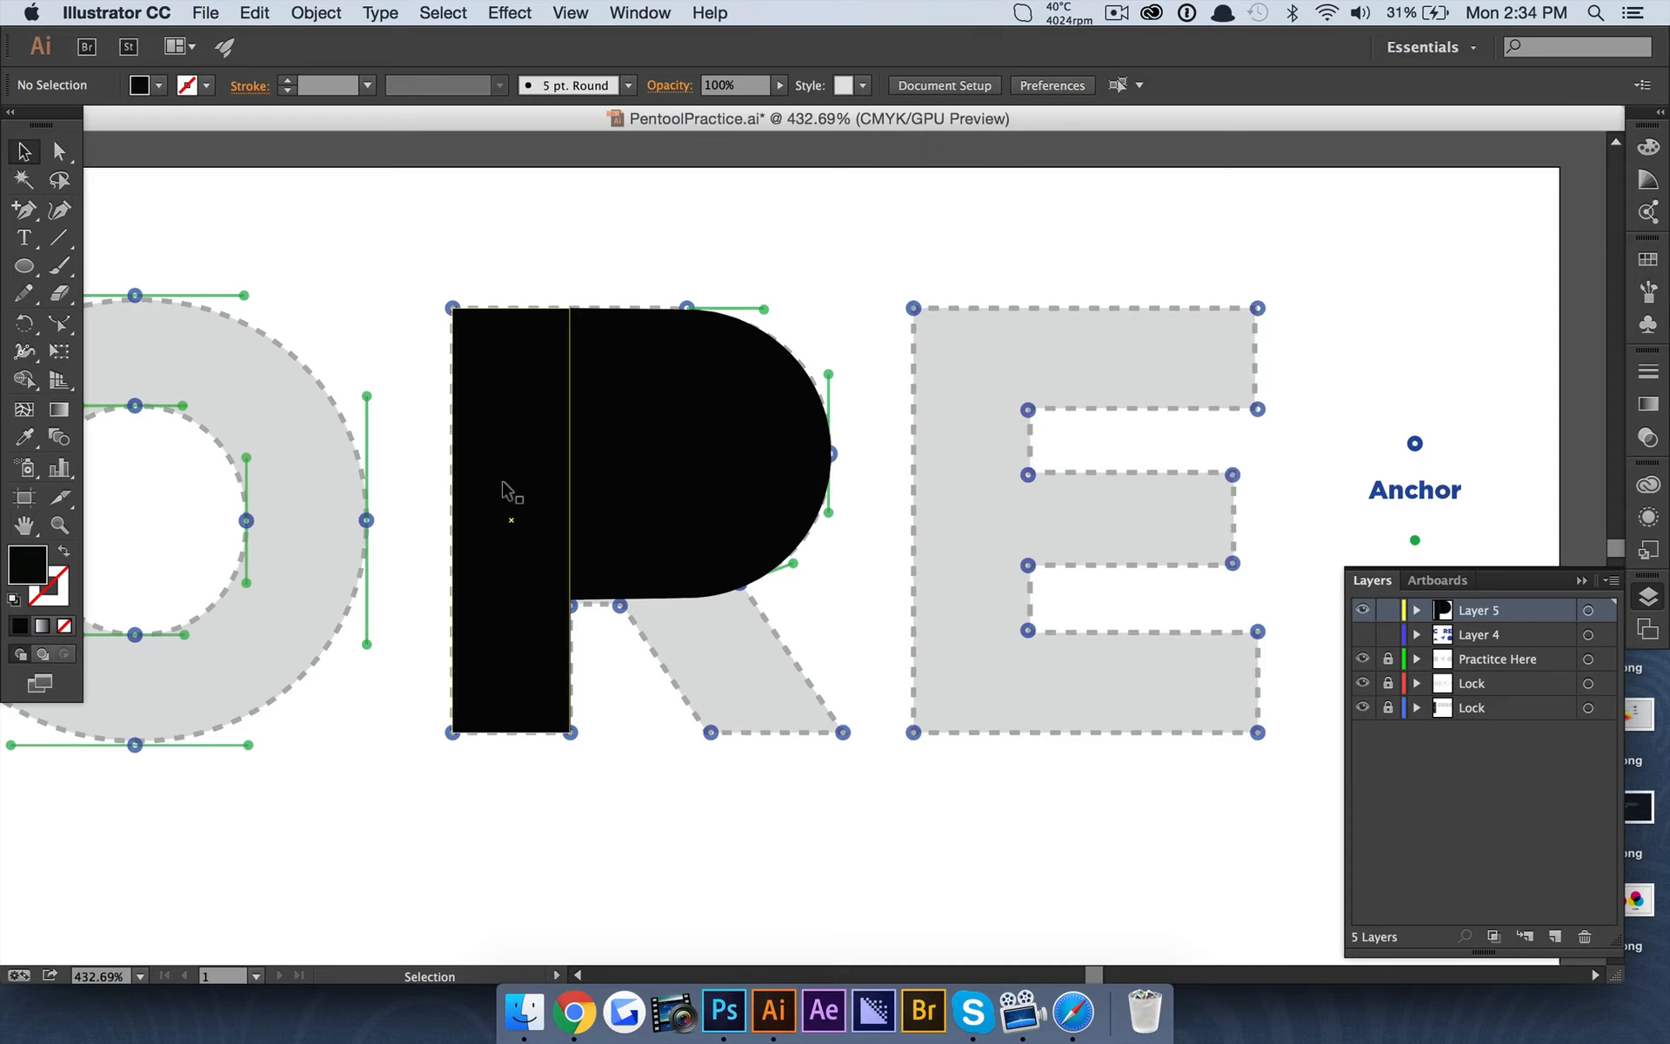
pyautogui.click(506, 490)
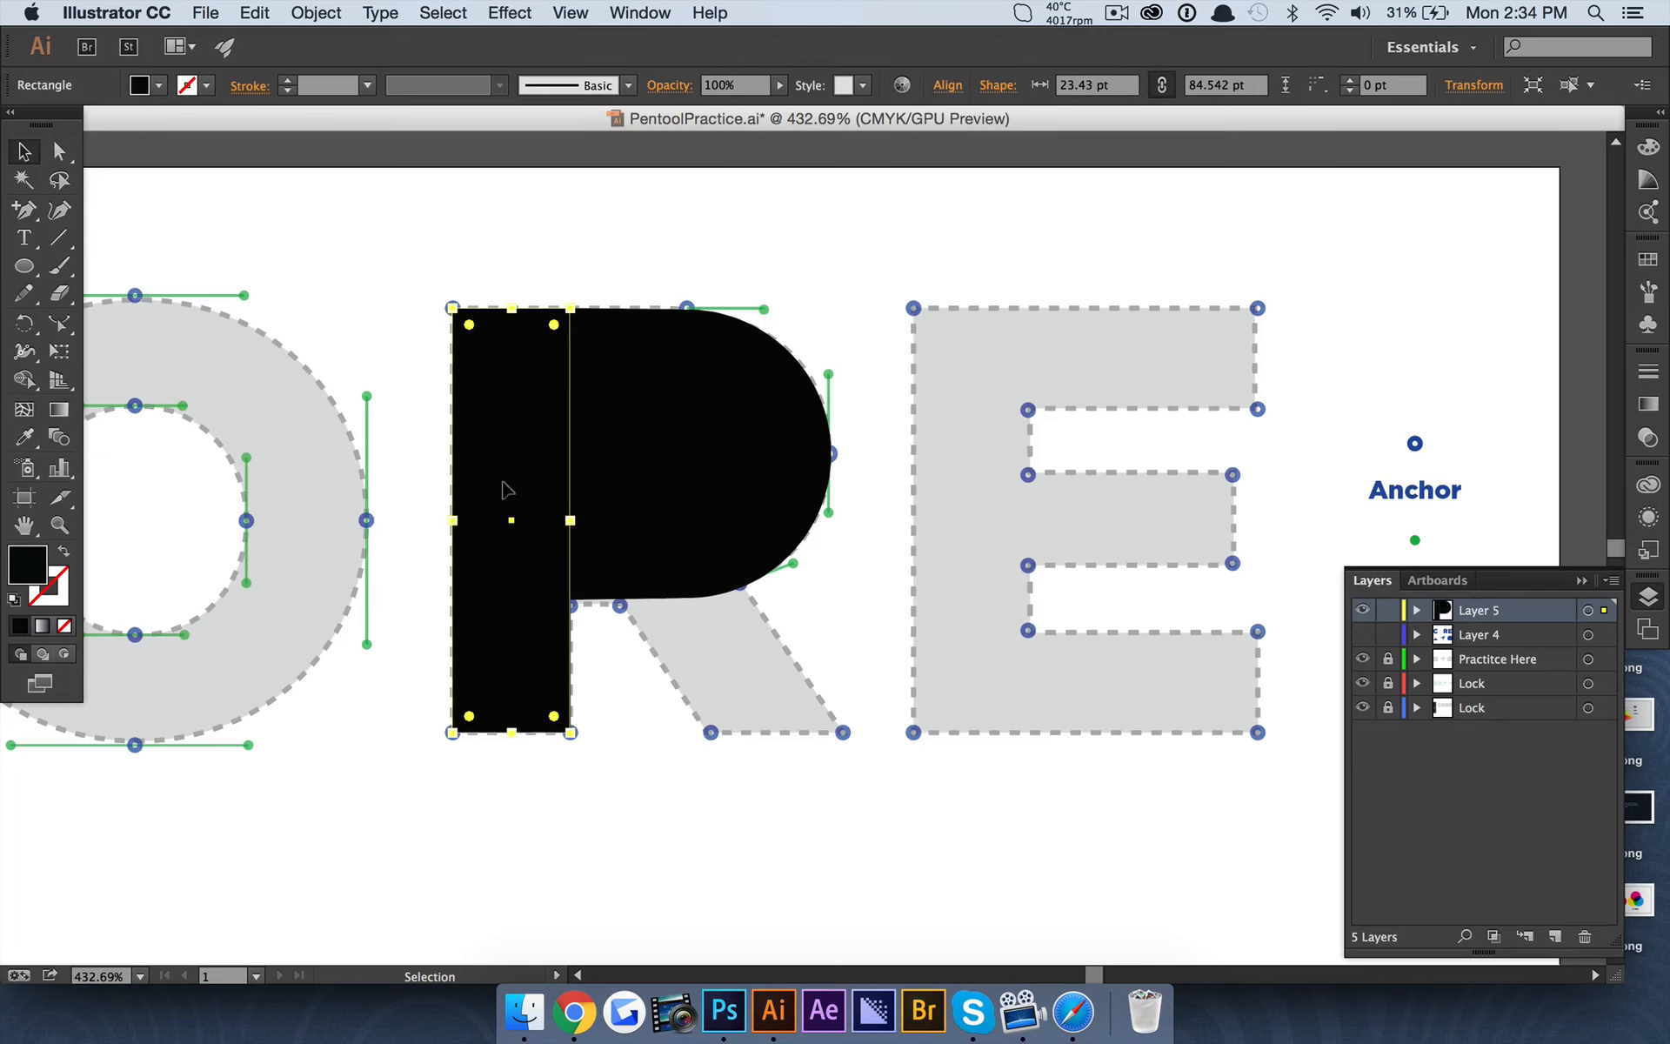
pyautogui.press('super+c')
pyautogui.press('super+v')
pyautogui.moveTo(790, 635); pyautogui.dragTo(753, 605)
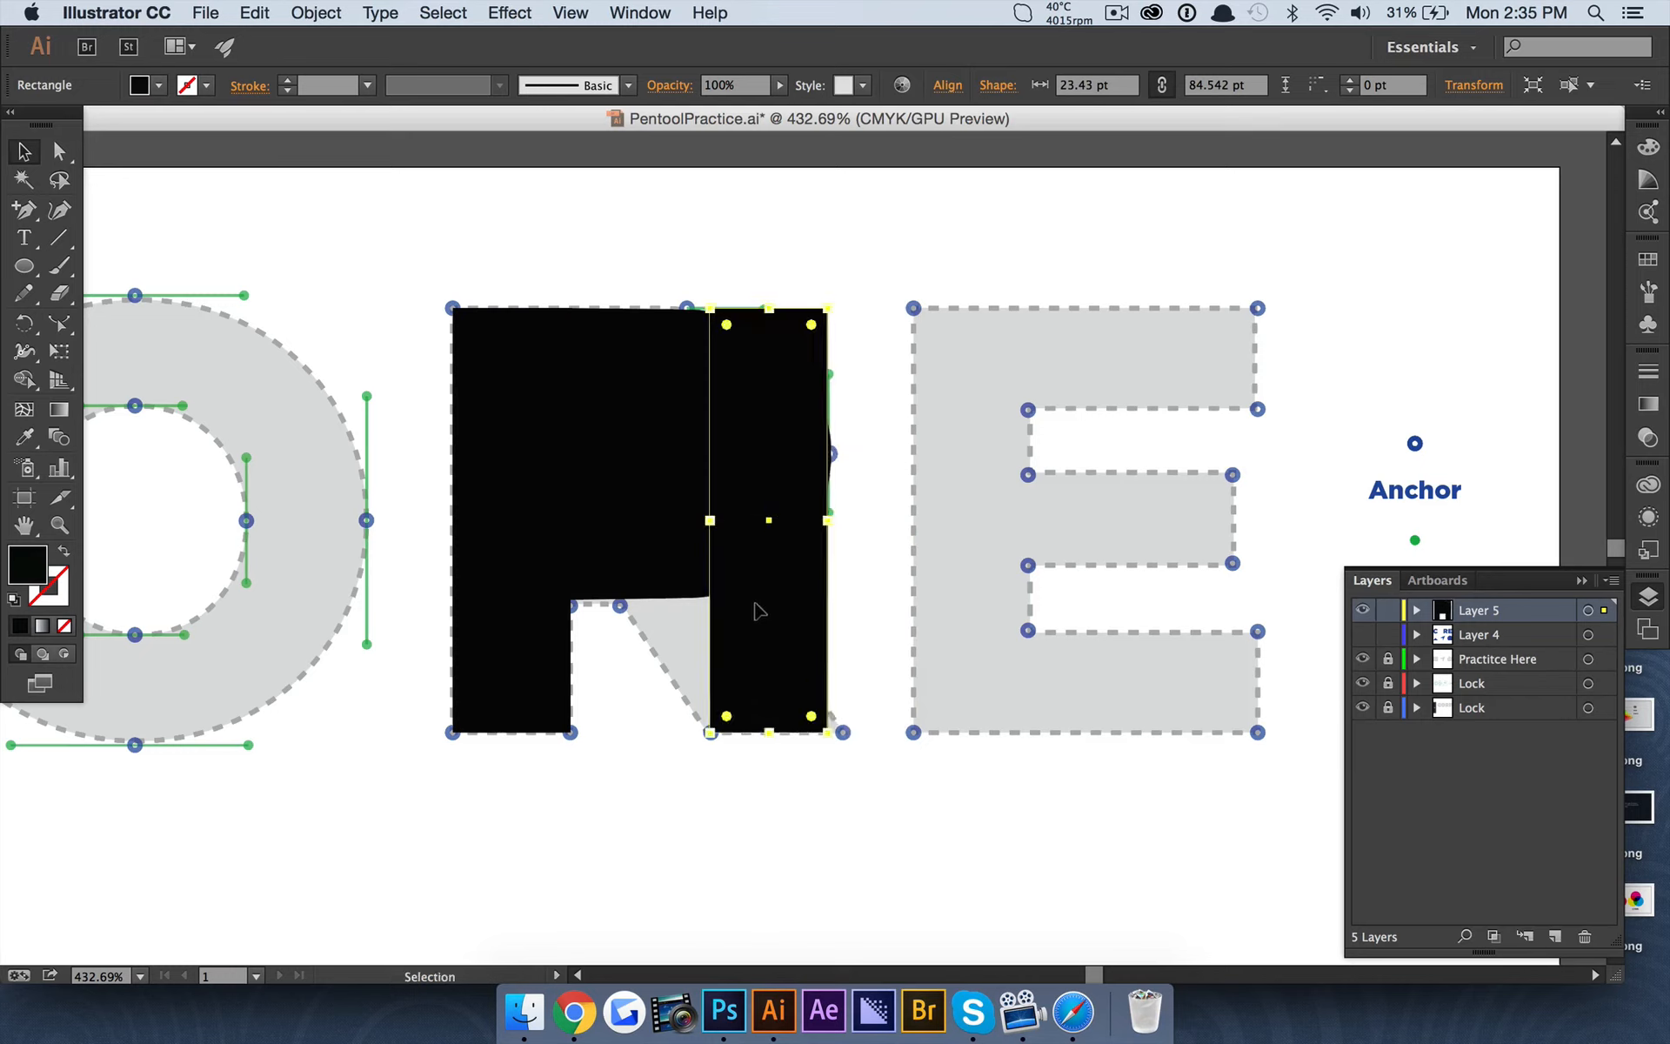
# Shift the duplicate rectangle's two top anchor points horizontally until its left edge slants along the left edge of the R's leg.
pyautogui.click(59, 151)
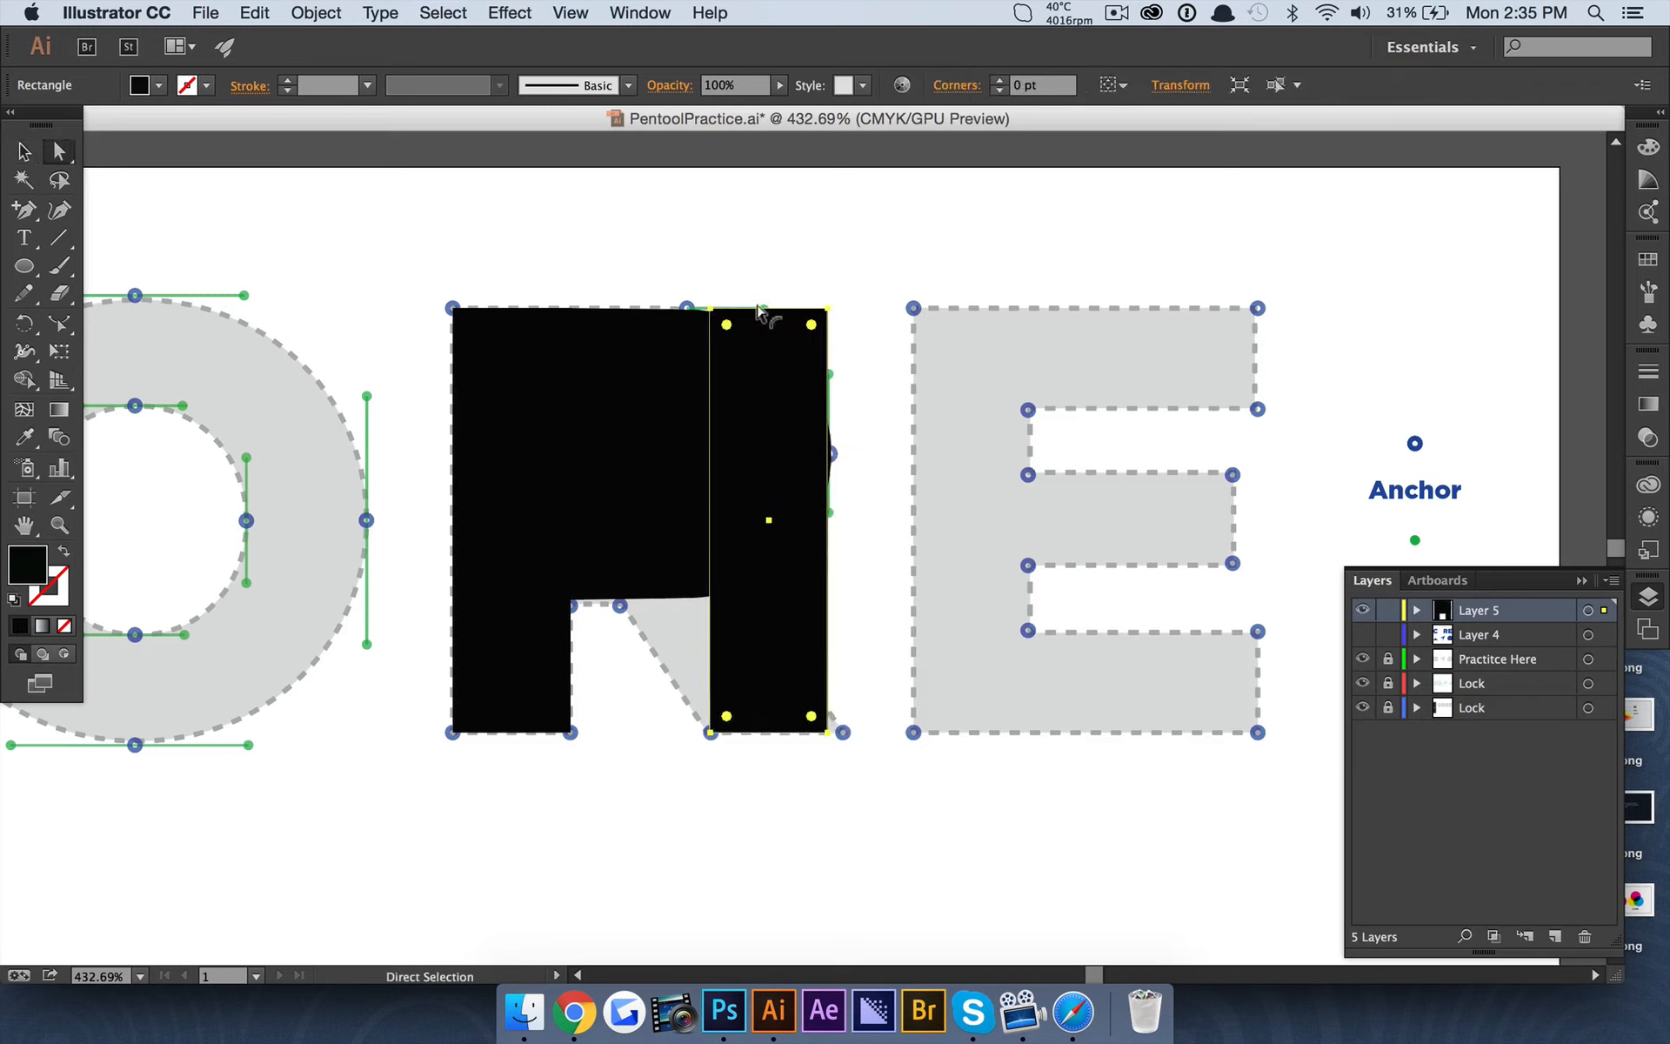
pyautogui.click(712, 308)
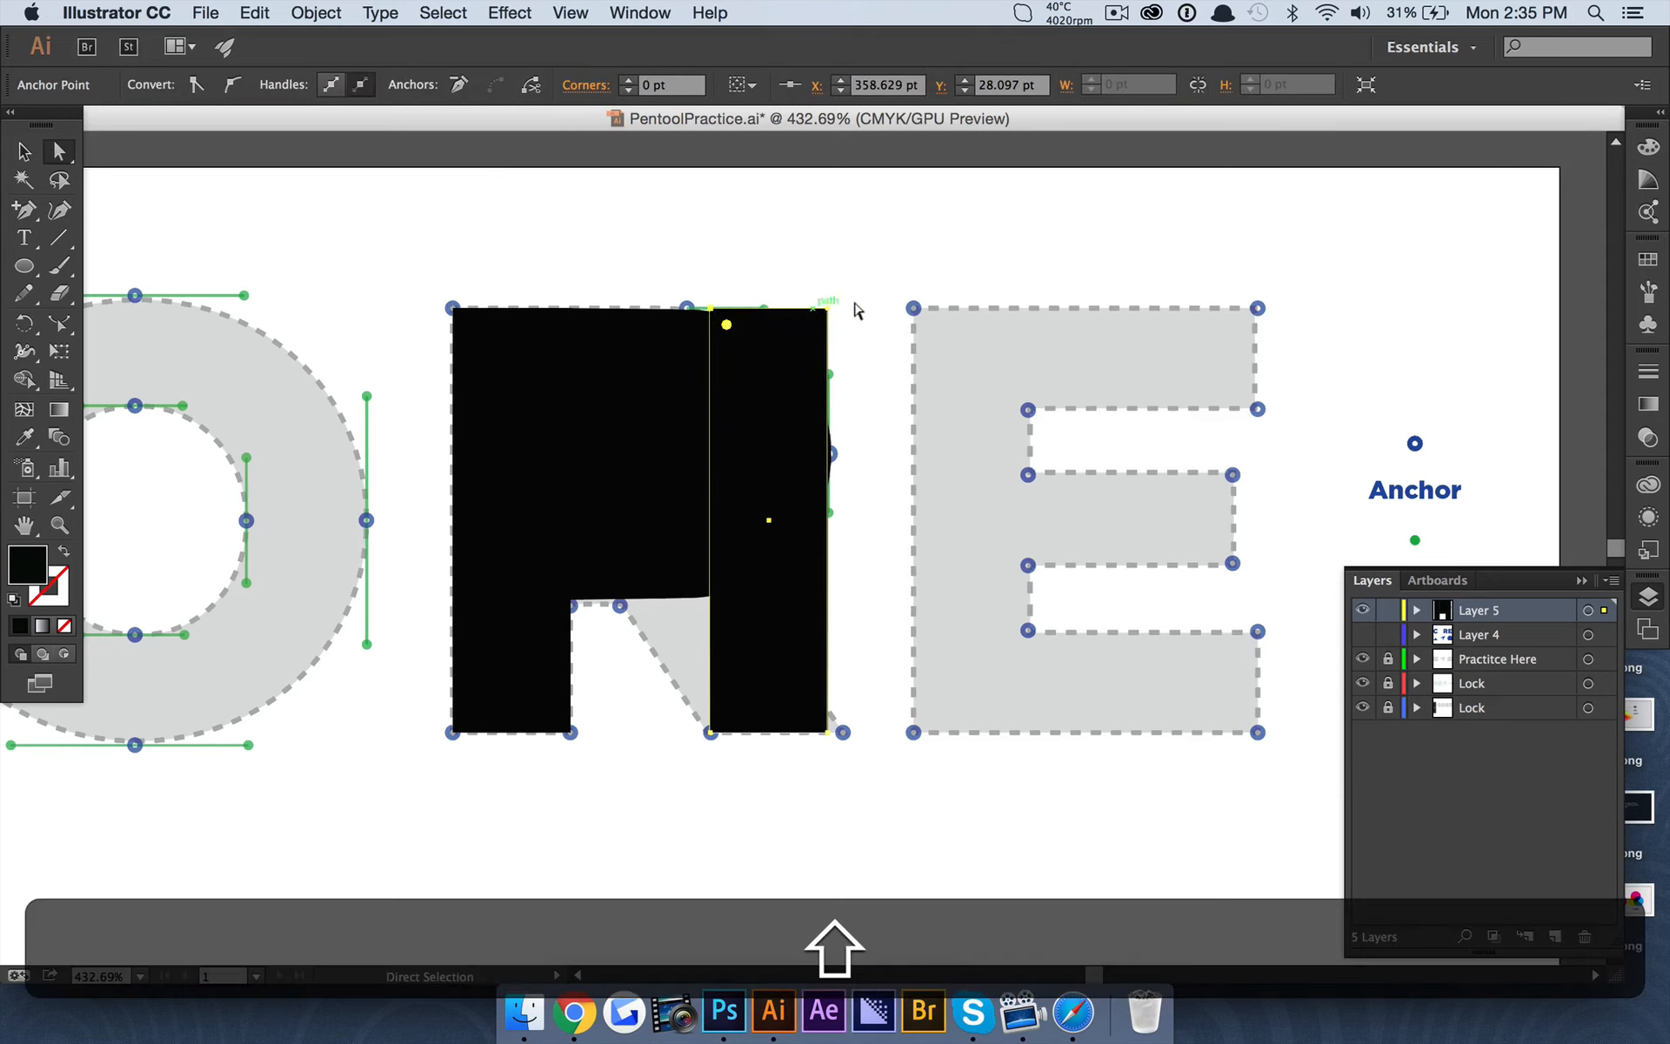
pyautogui.keyDown('shift'); pyautogui.click(818, 304); pyautogui.keyUp('shift')
pyautogui.press('Left')
pyautogui.press('Left')
pyautogui.press('Left')
pyautogui.press('Left')
pyautogui.press('Left')
pyautogui.press('Left')
pyautogui.press('Left')
pyautogui.press('Left')
pyautogui.press('Left')
pyautogui.press('Left')
pyautogui.press('Left')
pyautogui.press('Left')
pyautogui.press('Left')
pyautogui.press('Left')
pyautogui.press('Left')
pyautogui.press('Left')
pyautogui.press('Left')
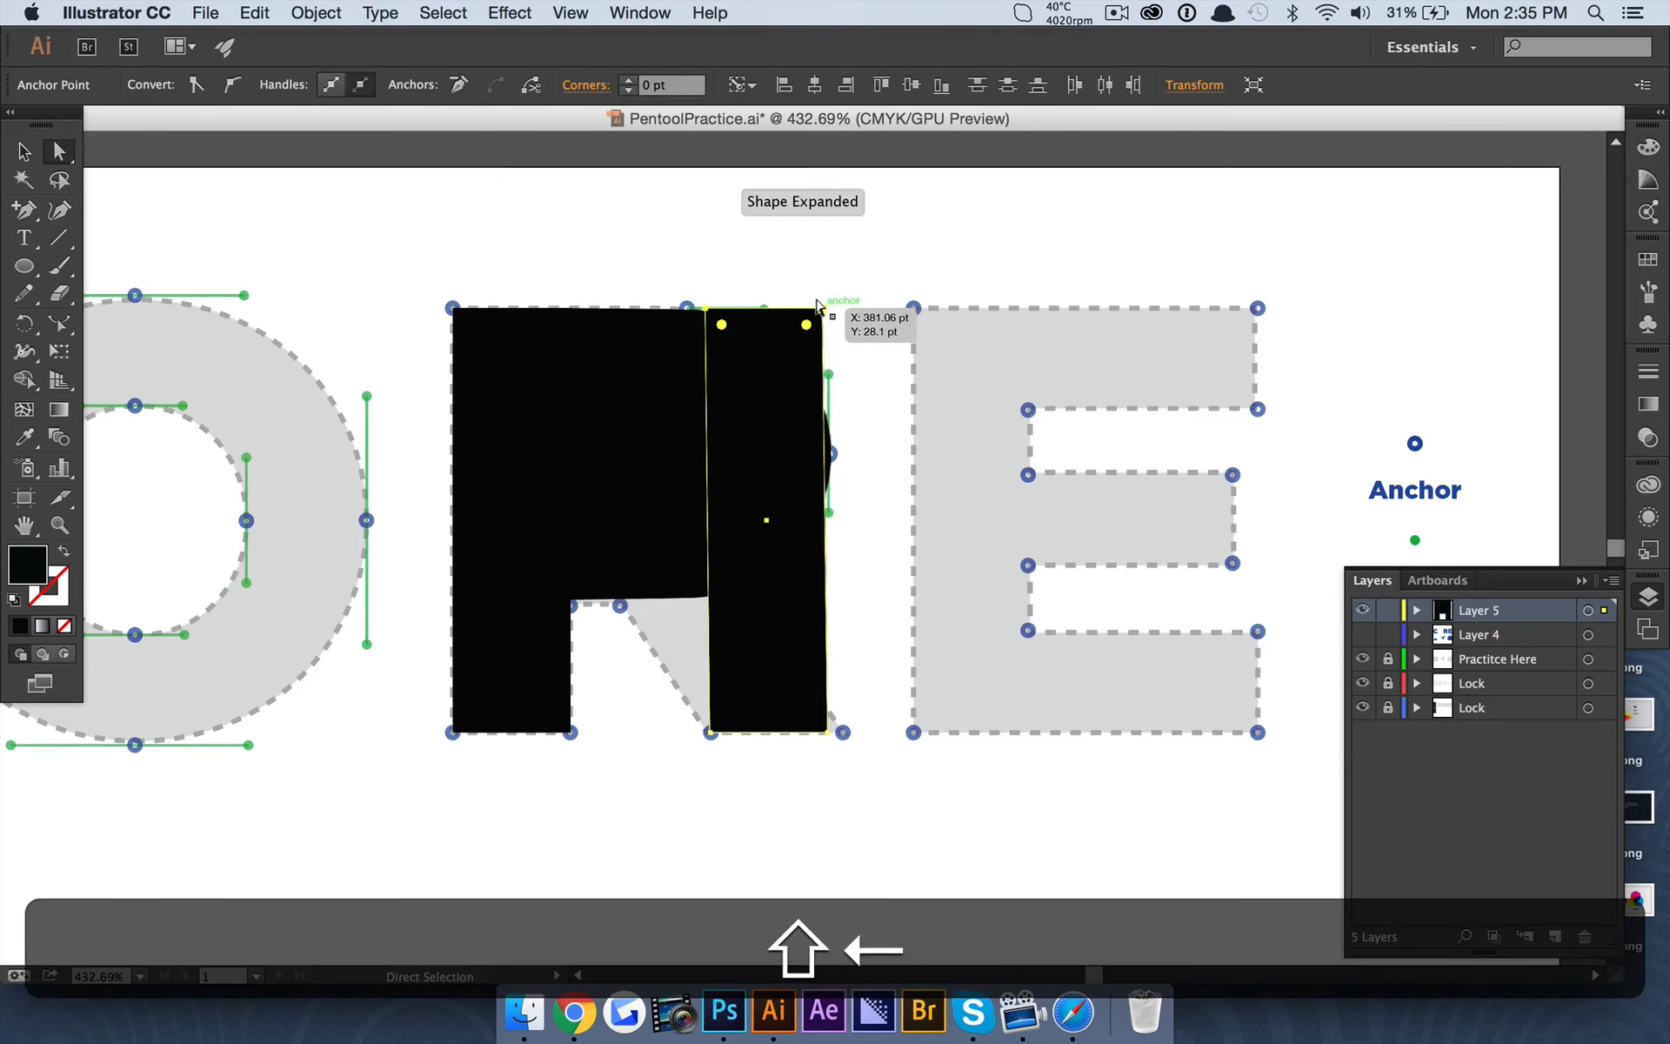
pyautogui.press('Left')
pyautogui.press('Left')
pyautogui.press('Left')
pyautogui.press('Left')
pyautogui.press('Left')
pyautogui.press('Left')
pyautogui.press('Left')
pyautogui.press('Left')
pyautogui.press('Left')
pyautogui.press('Left')
pyautogui.press('Left')
pyautogui.press('Left')
pyautogui.press('Left')
pyautogui.press('Left')
pyautogui.press('Left')
pyautogui.press('Left')
pyautogui.press('Left')
pyautogui.press('Left')
pyautogui.press('Left')
pyautogui.press('Left')
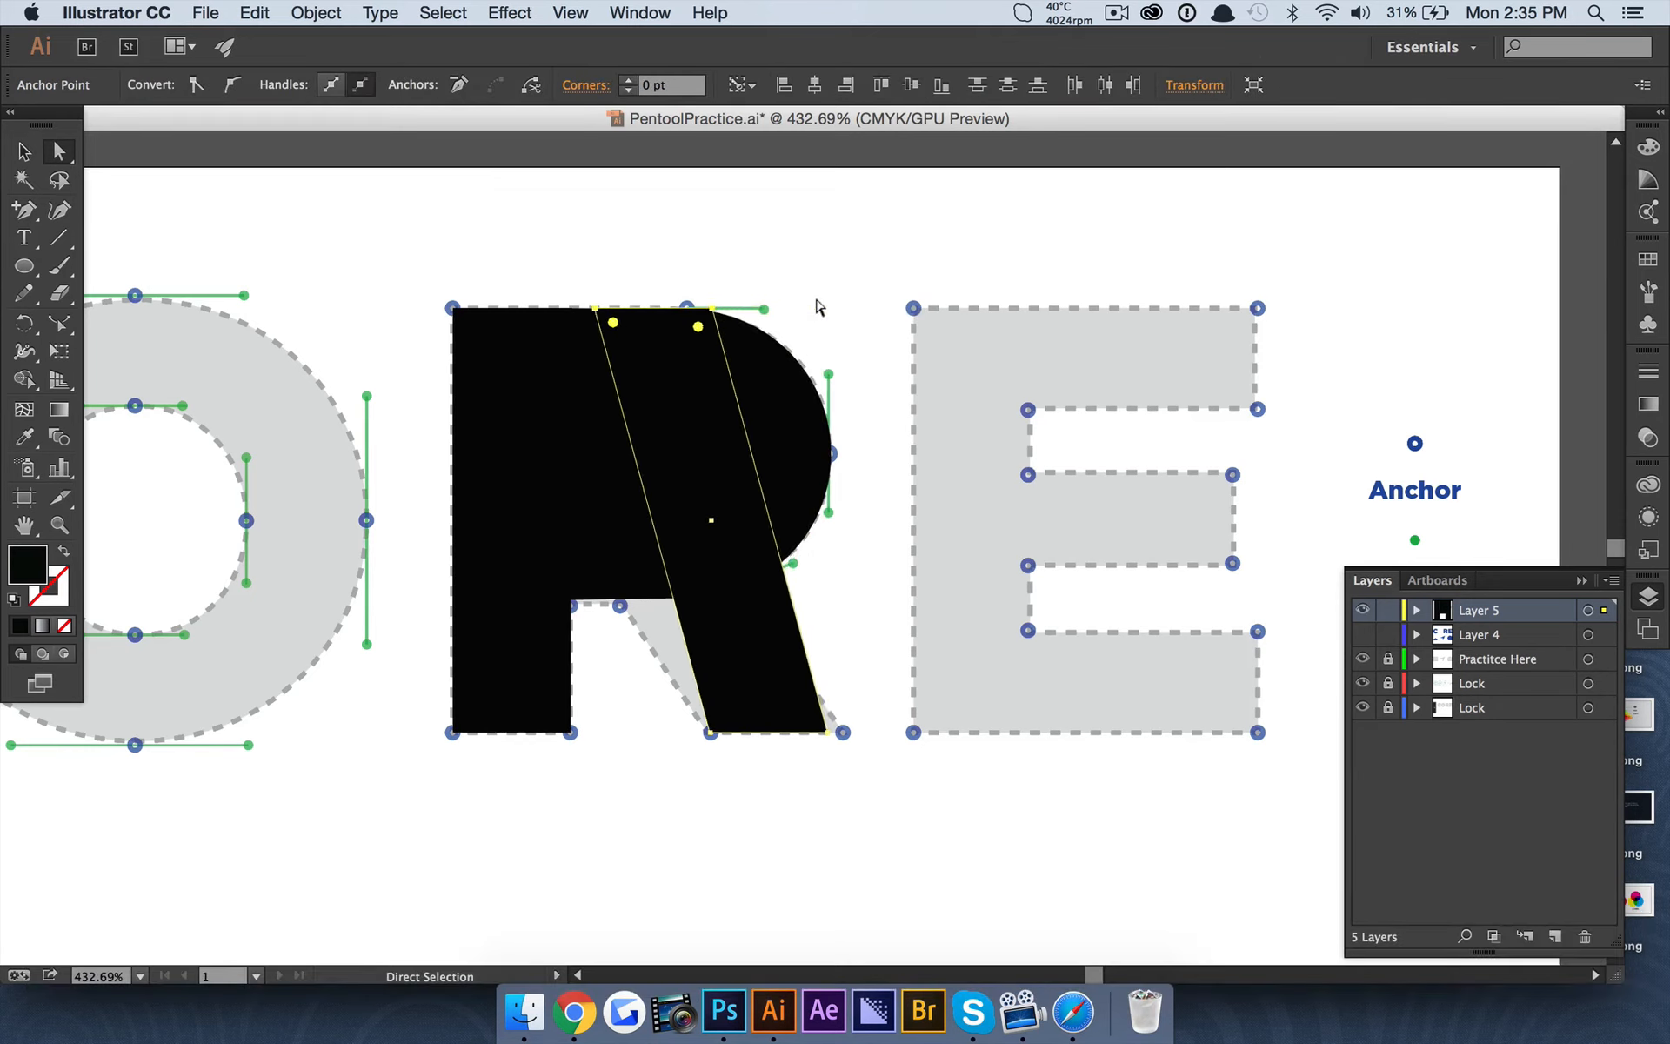
pyautogui.press('Left')
pyautogui.press('Left')
pyautogui.press('Left')
pyautogui.press('Left')
pyautogui.press('Left')
pyautogui.press('Left')
pyautogui.press('Left')
pyautogui.press('Left')
pyautogui.press('Left')
pyautogui.press('Left')
pyautogui.press('Left')
pyautogui.press('Left')
pyautogui.press('Left')
pyautogui.press('Left')
pyautogui.press('Left')
pyautogui.press('Left')
pyautogui.press('Left')
pyautogui.press('Left')
pyautogui.press('Left')
pyautogui.press('Left')
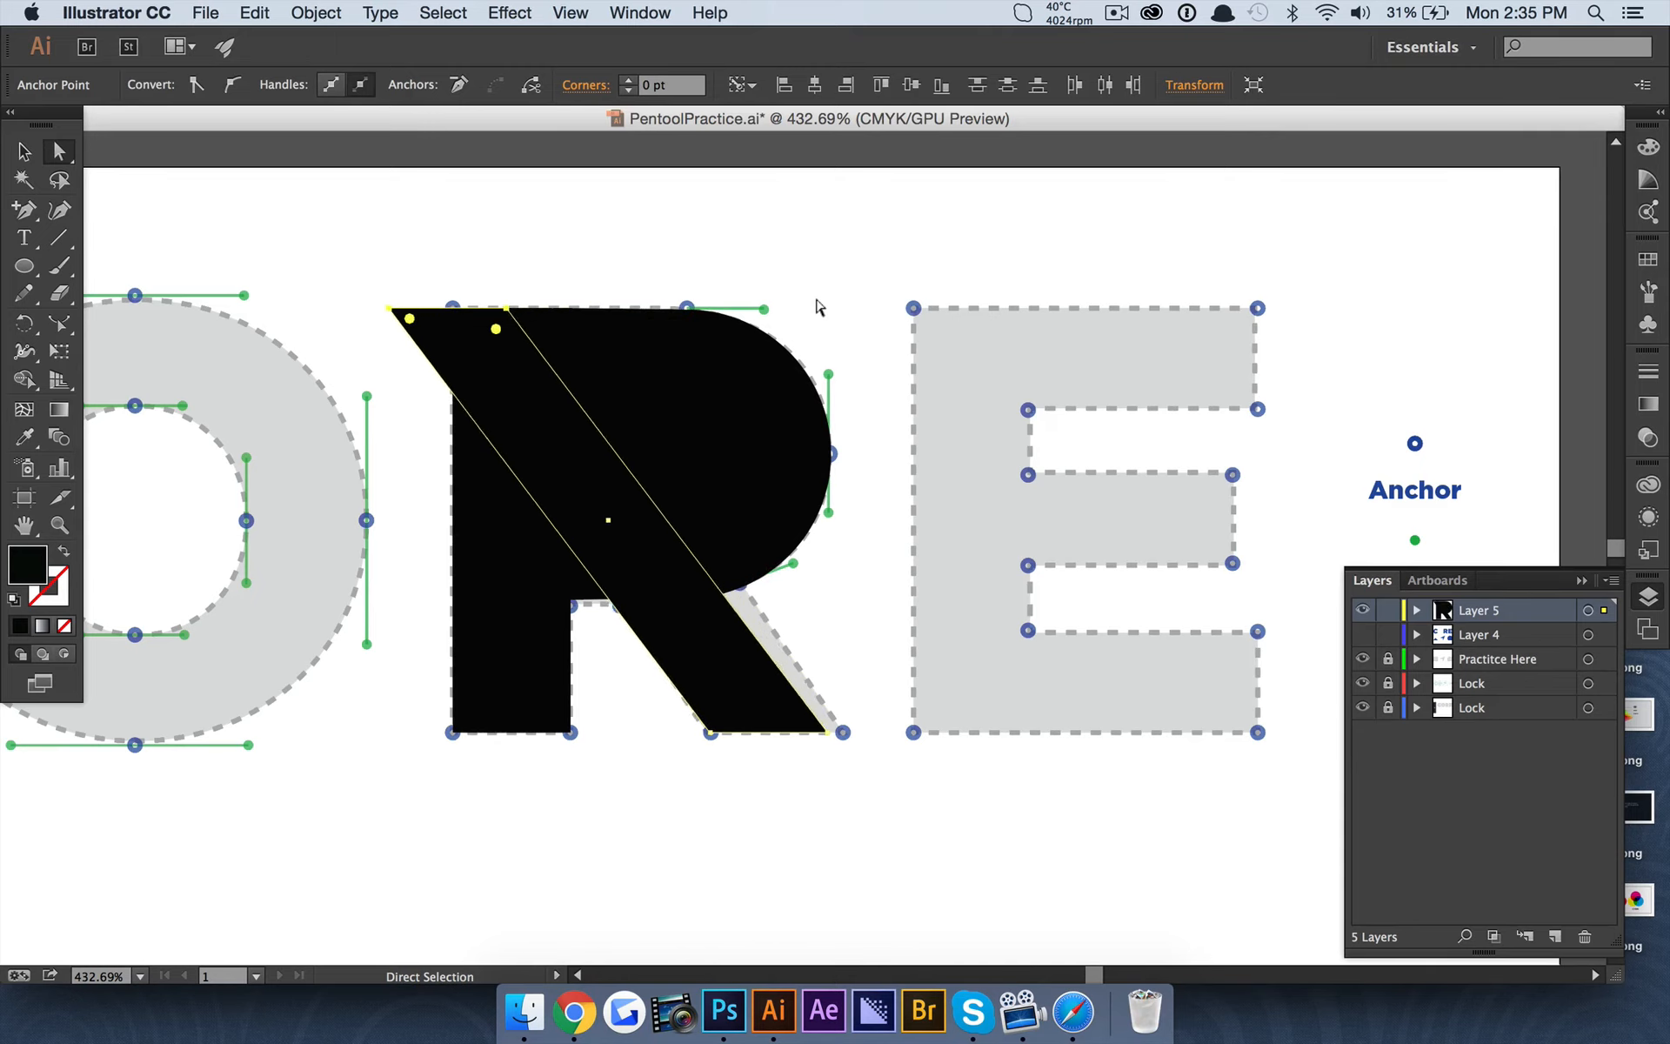
pyautogui.press('Right')
pyautogui.press('Right')
pyautogui.press('Right')
pyautogui.press('Right')
pyautogui.press('Right')
pyautogui.press('Right')
pyautogui.press('Right')
pyautogui.press('Right')
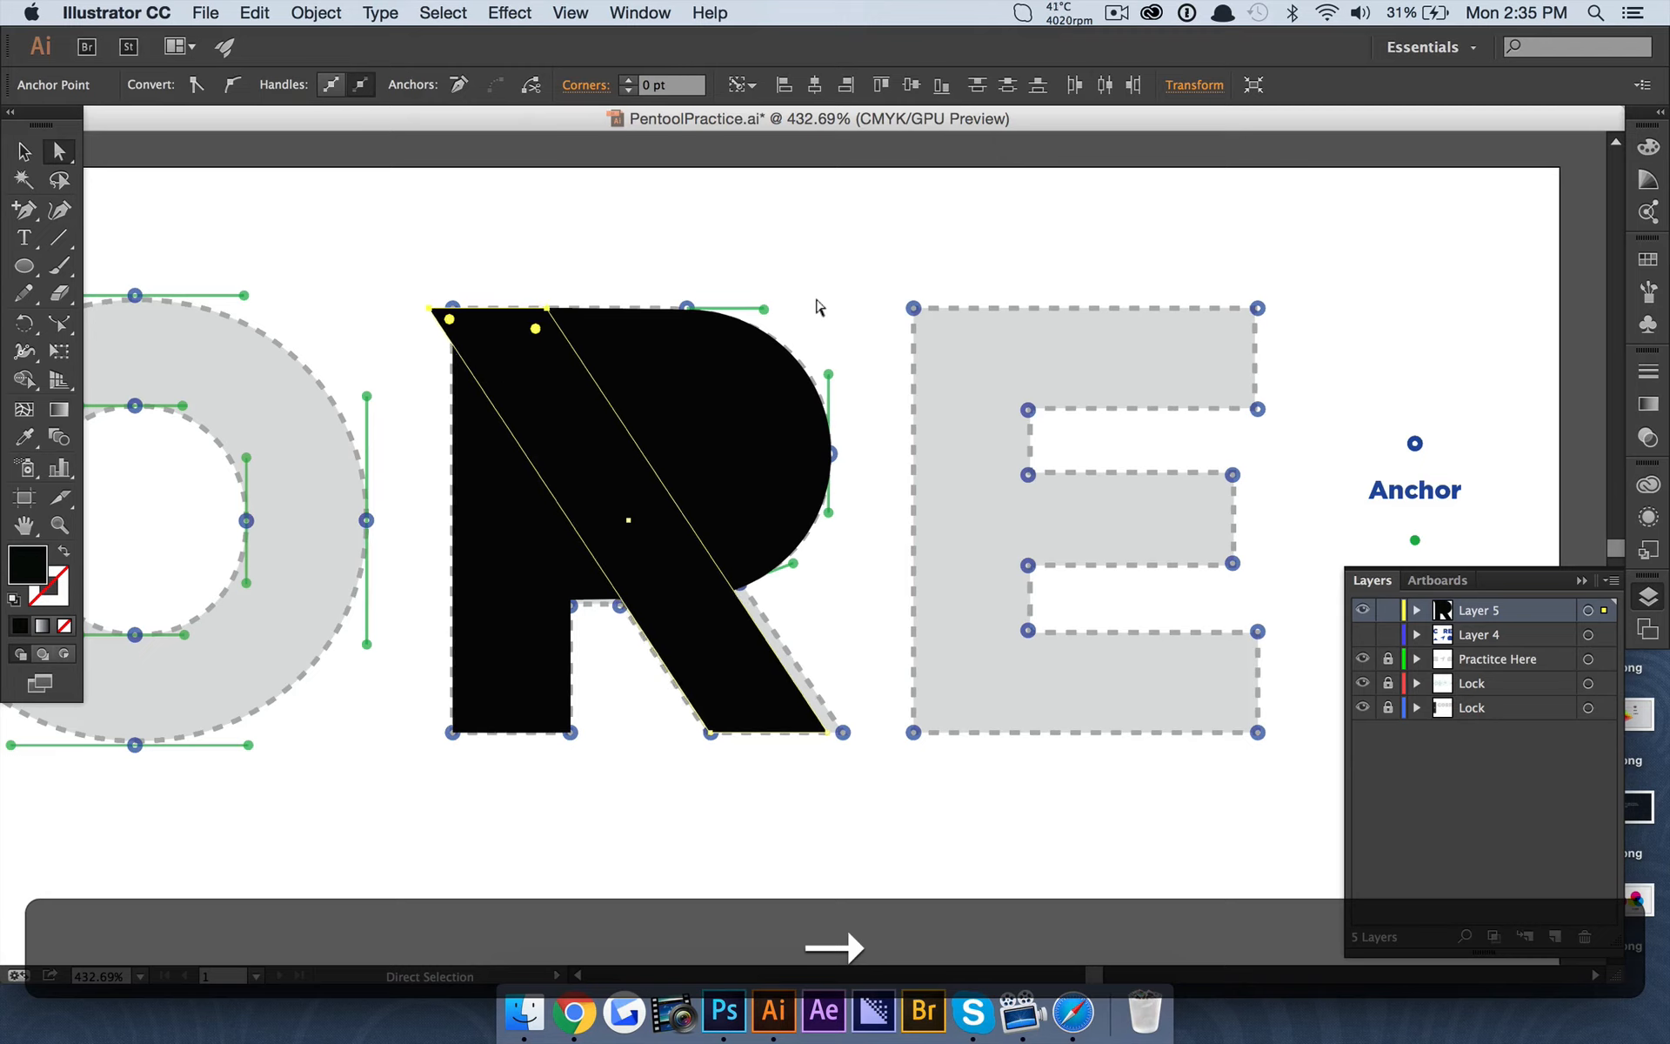
pyautogui.press('Left')
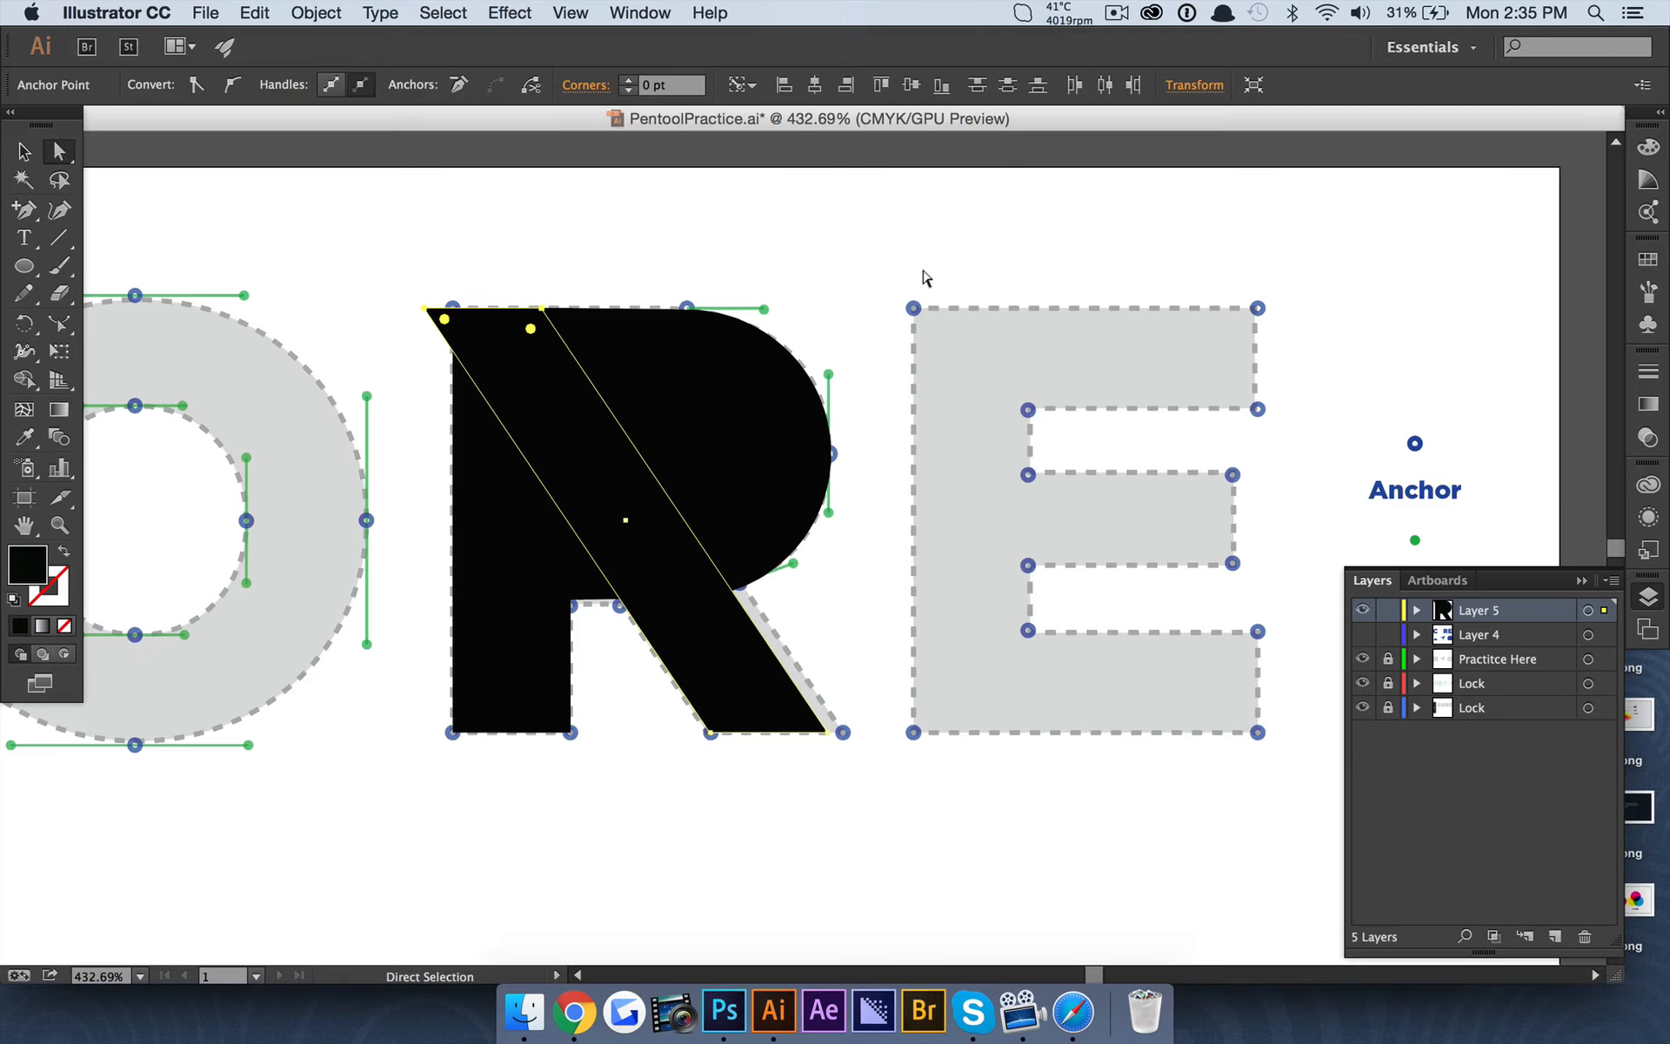
pyautogui.click(782, 278)
pyautogui.click(719, 653)
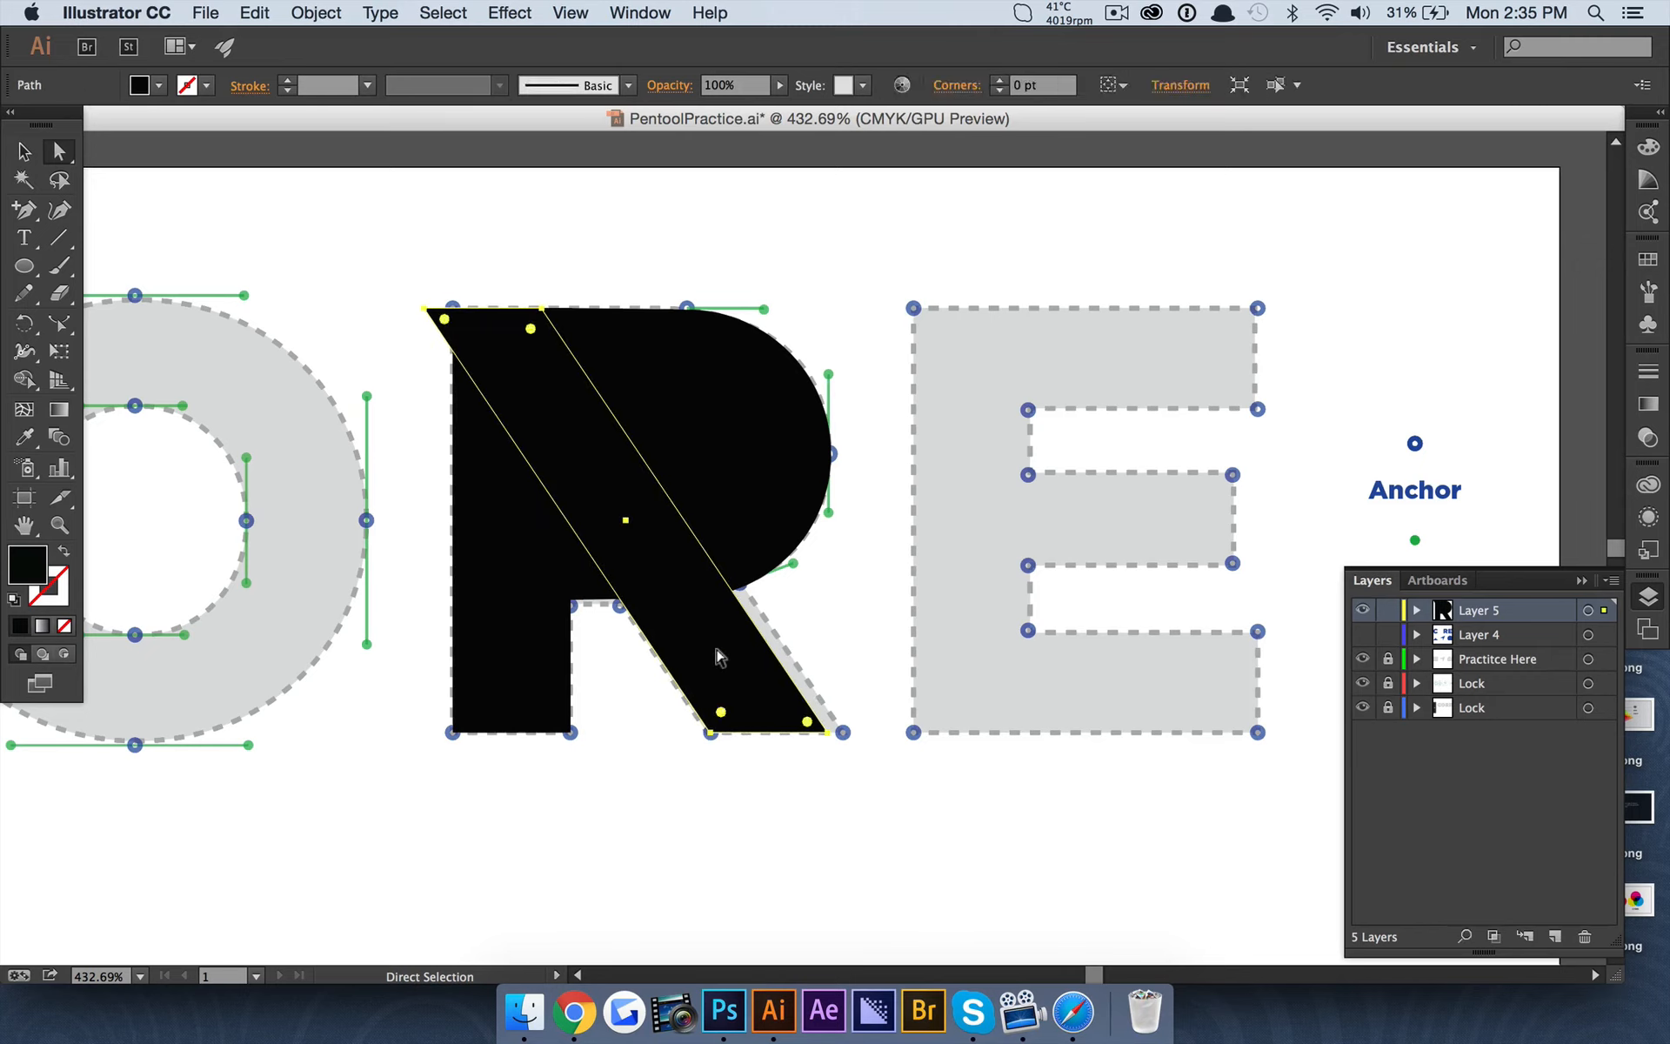
pyautogui.click(832, 244)
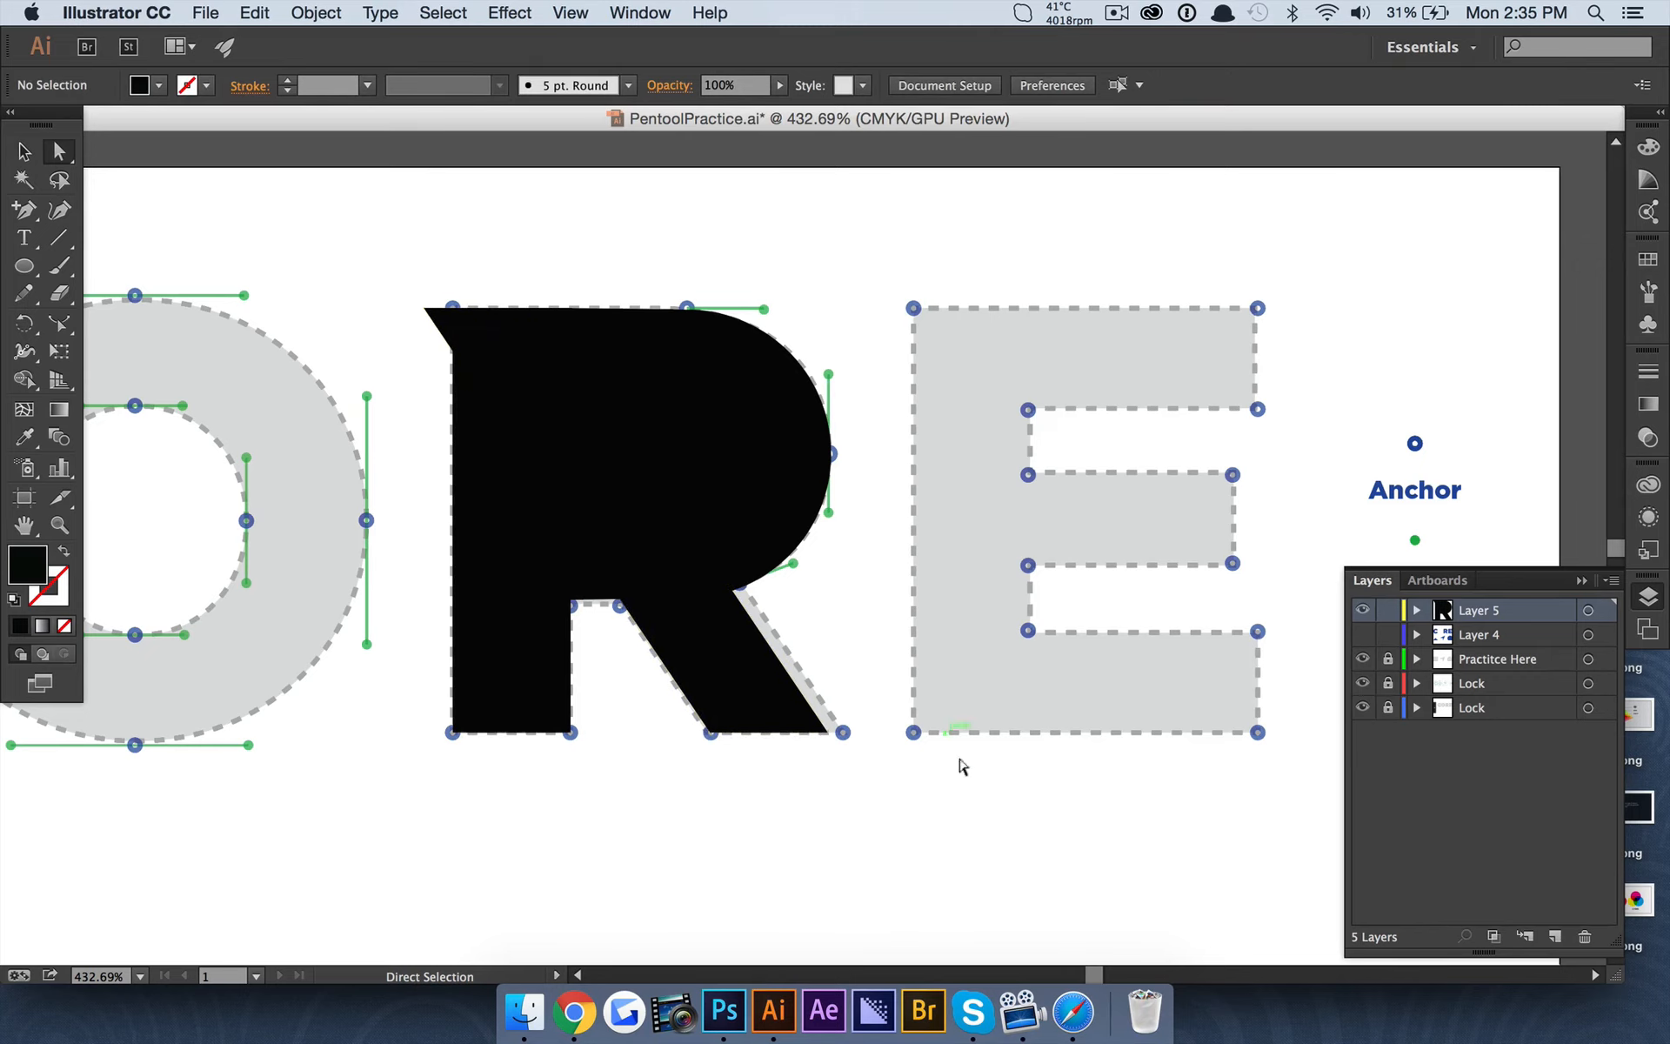
# Move the slanted shape's two right-hand anchor points rightward so its right edge follows the right edge of the template leg.
pyautogui.click(825, 732)
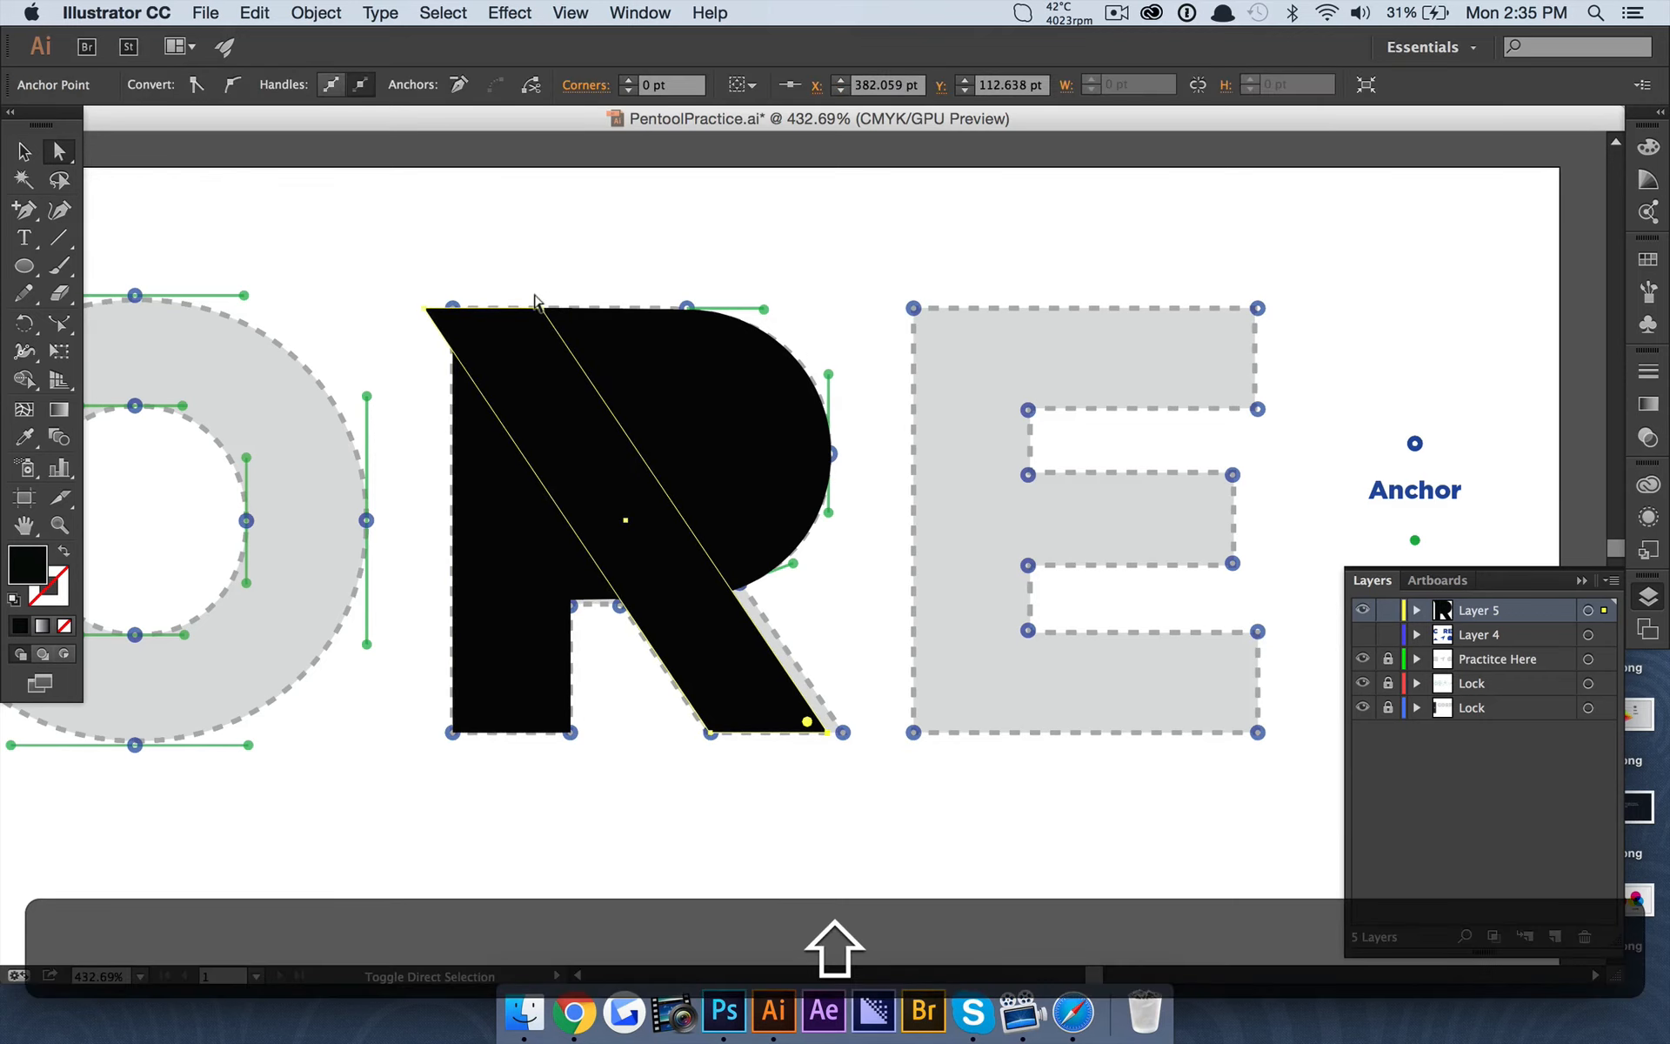
pyautogui.keyDown('shift'); pyautogui.click(535, 300); pyautogui.keyUp('shift')
pyautogui.press('Right')
pyautogui.press('Right')
pyautogui.press('Right')
pyautogui.press('Right')
pyautogui.press('Right')
pyautogui.press('Right')
pyautogui.press('Right')
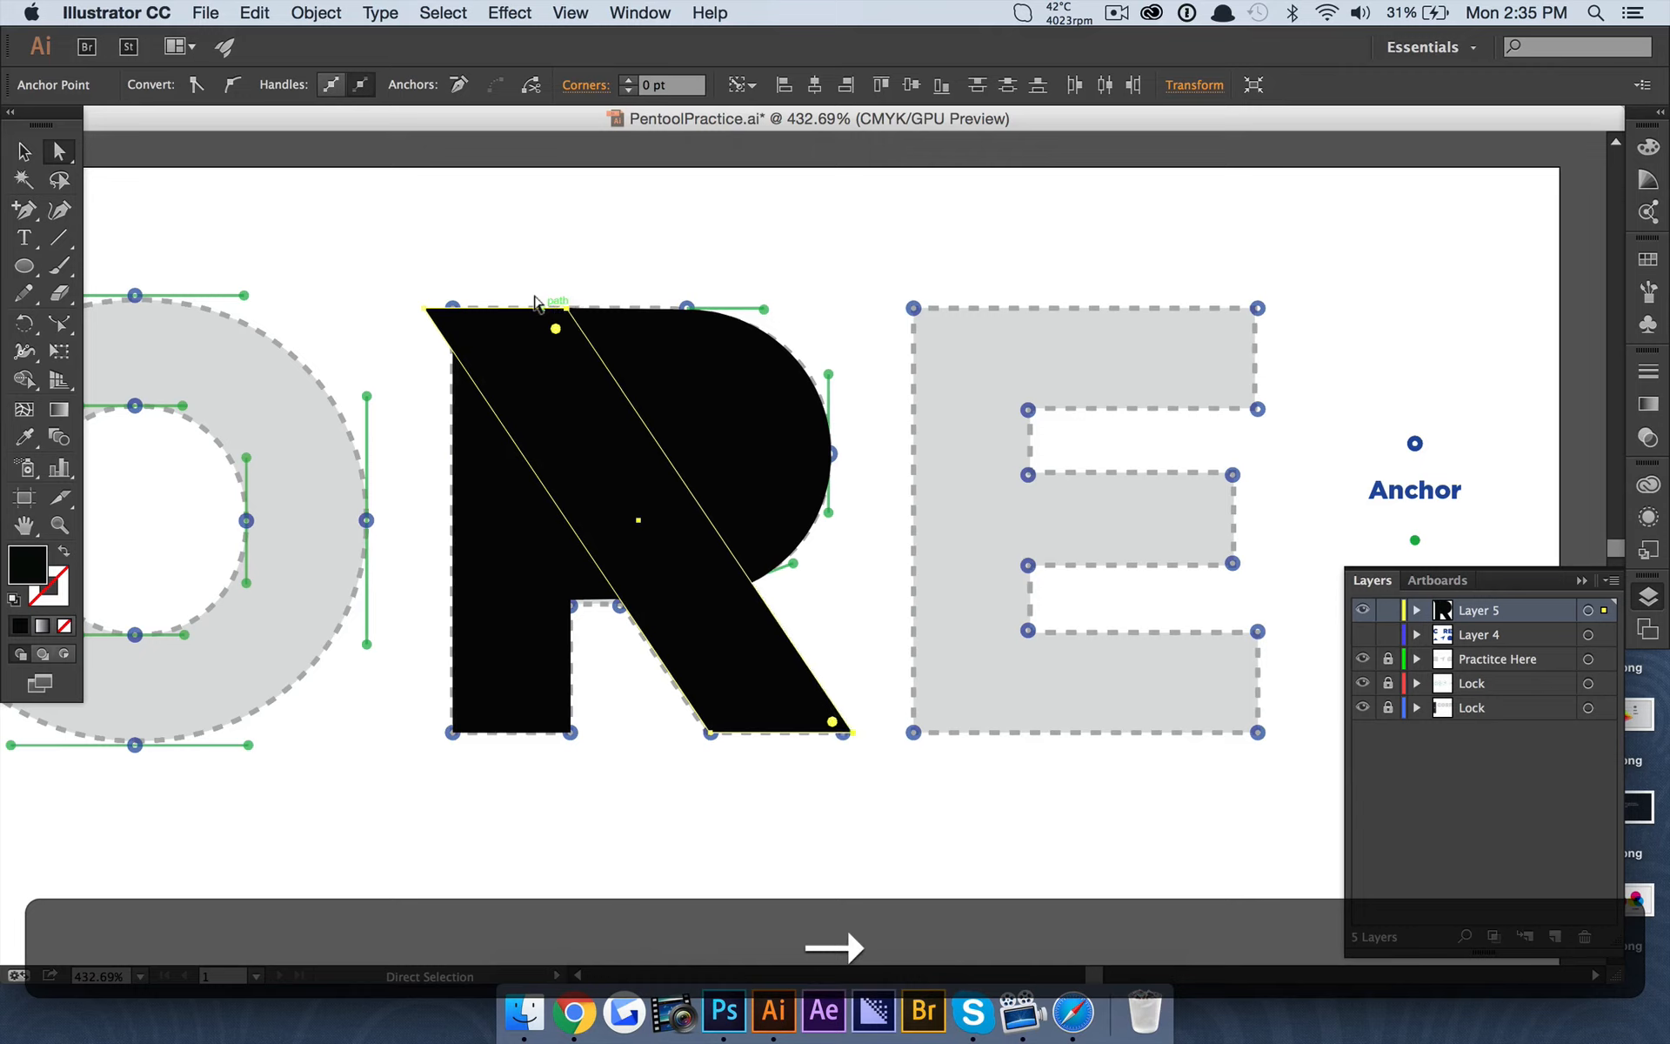
pyautogui.press('Left')
pyautogui.press('Left')
pyautogui.press('Left')
pyautogui.press('Left')
pyautogui.press('Right')
pyautogui.press('Right')
pyautogui.press('Right')
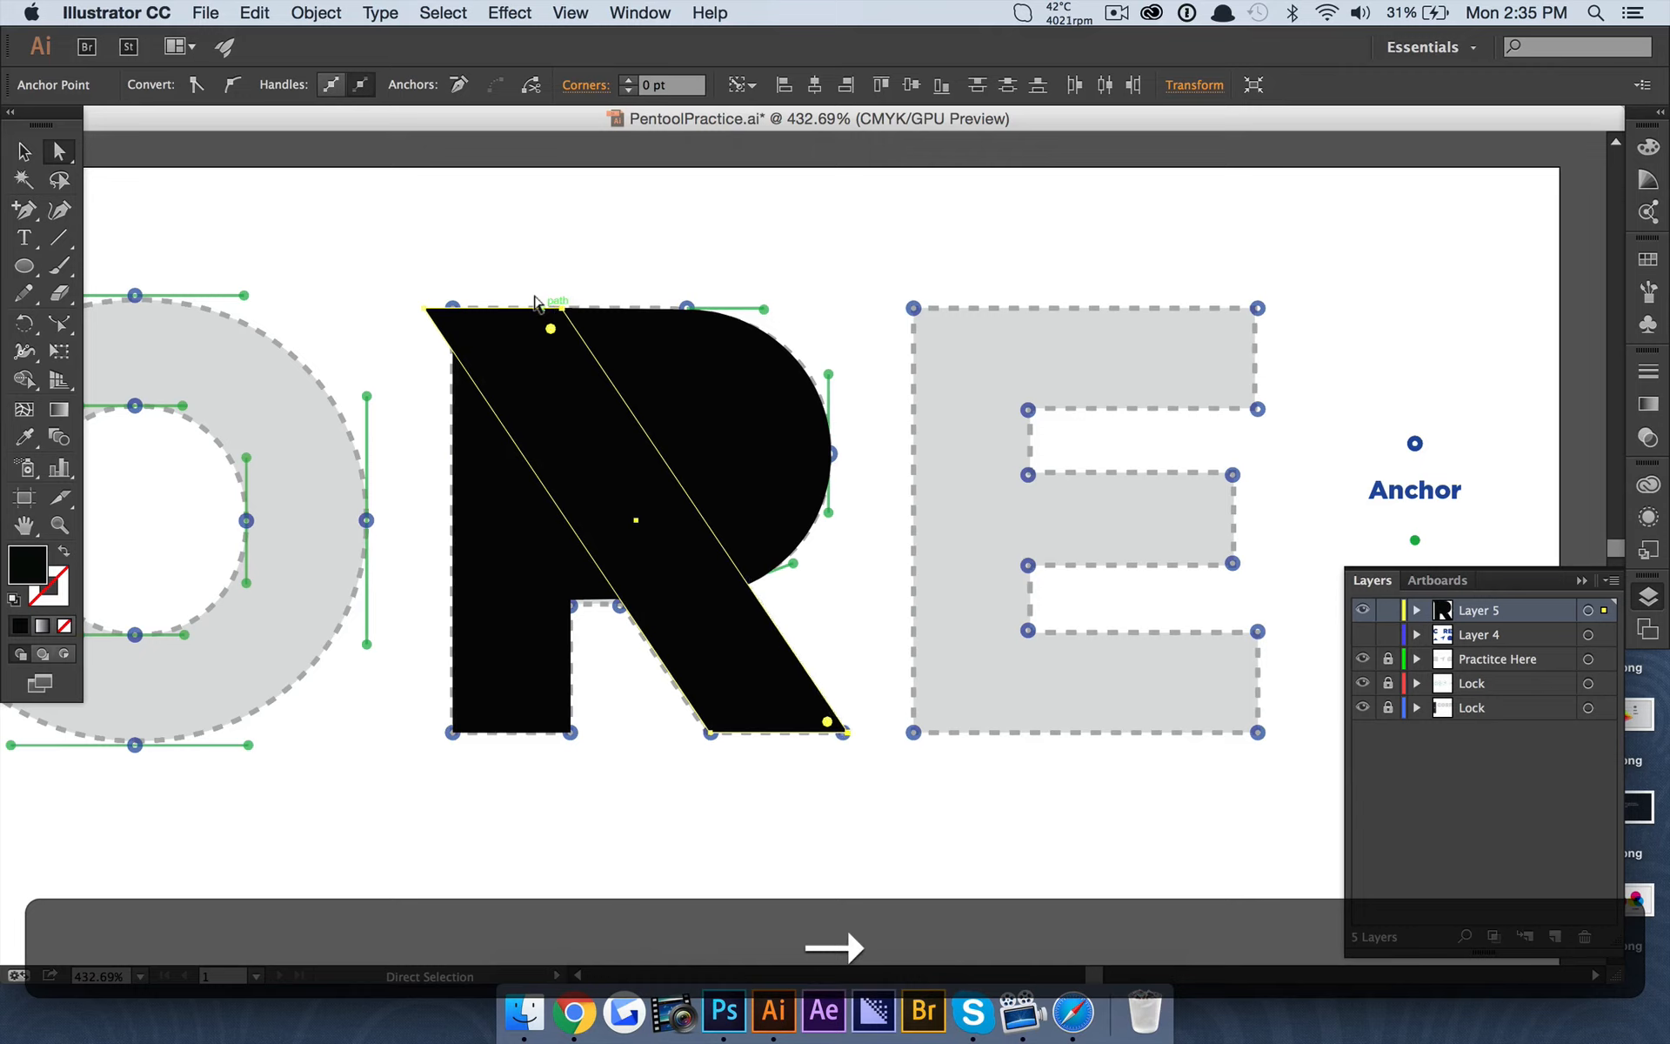
pyautogui.click(687, 235)
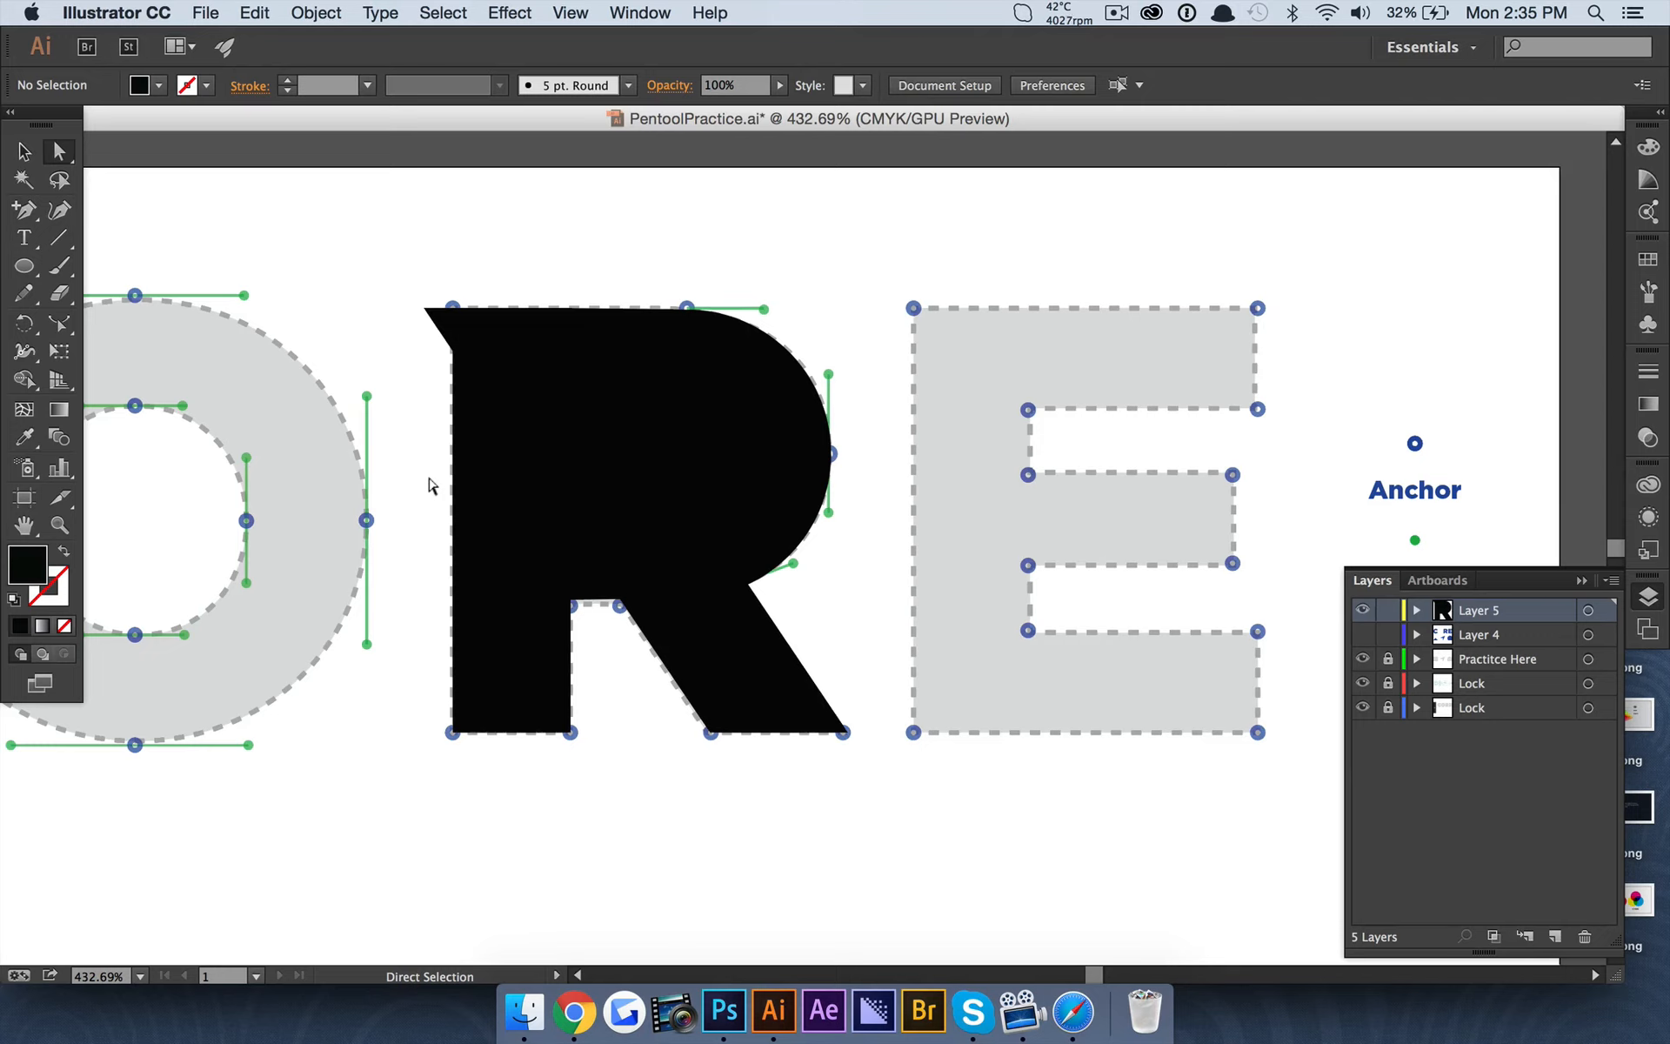
# Add an anchor point midway along the leg shape's left edge and delete its upper-left corner anchor protruding past the stem.
pyautogui.moveTo(426, 319); pyautogui.dragTo(529, 470)
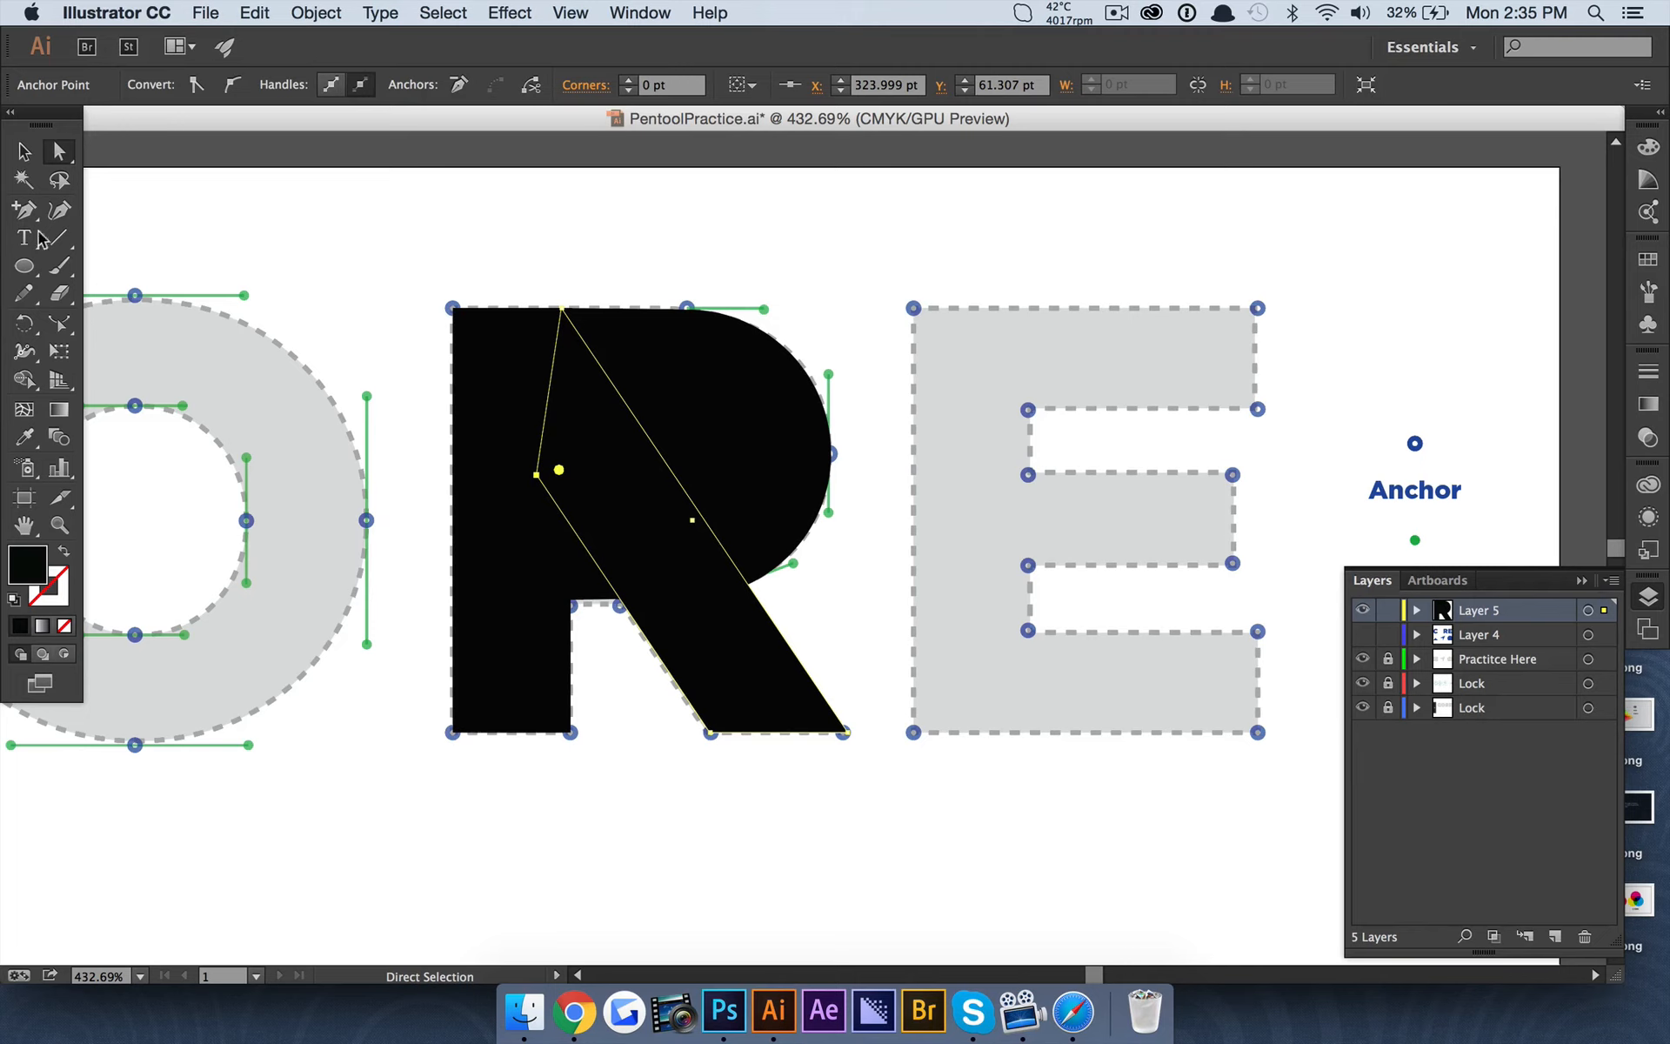
pyautogui.press('super+z')
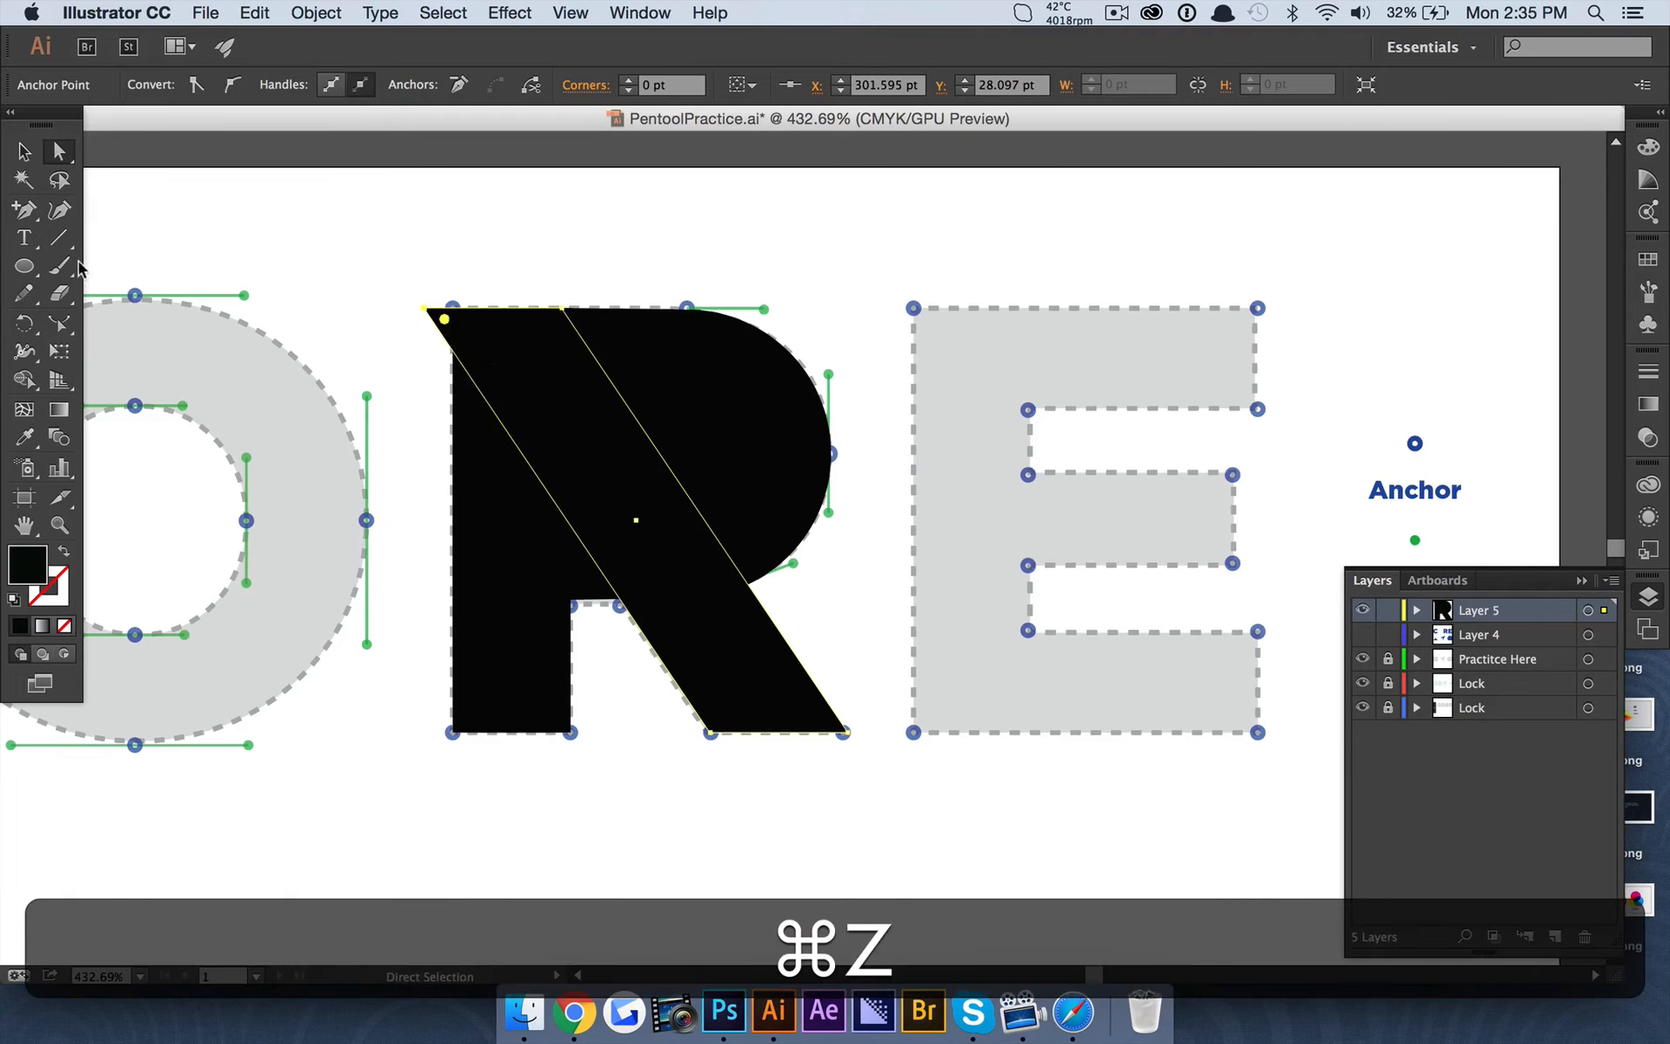
pyautogui.click(22, 209)
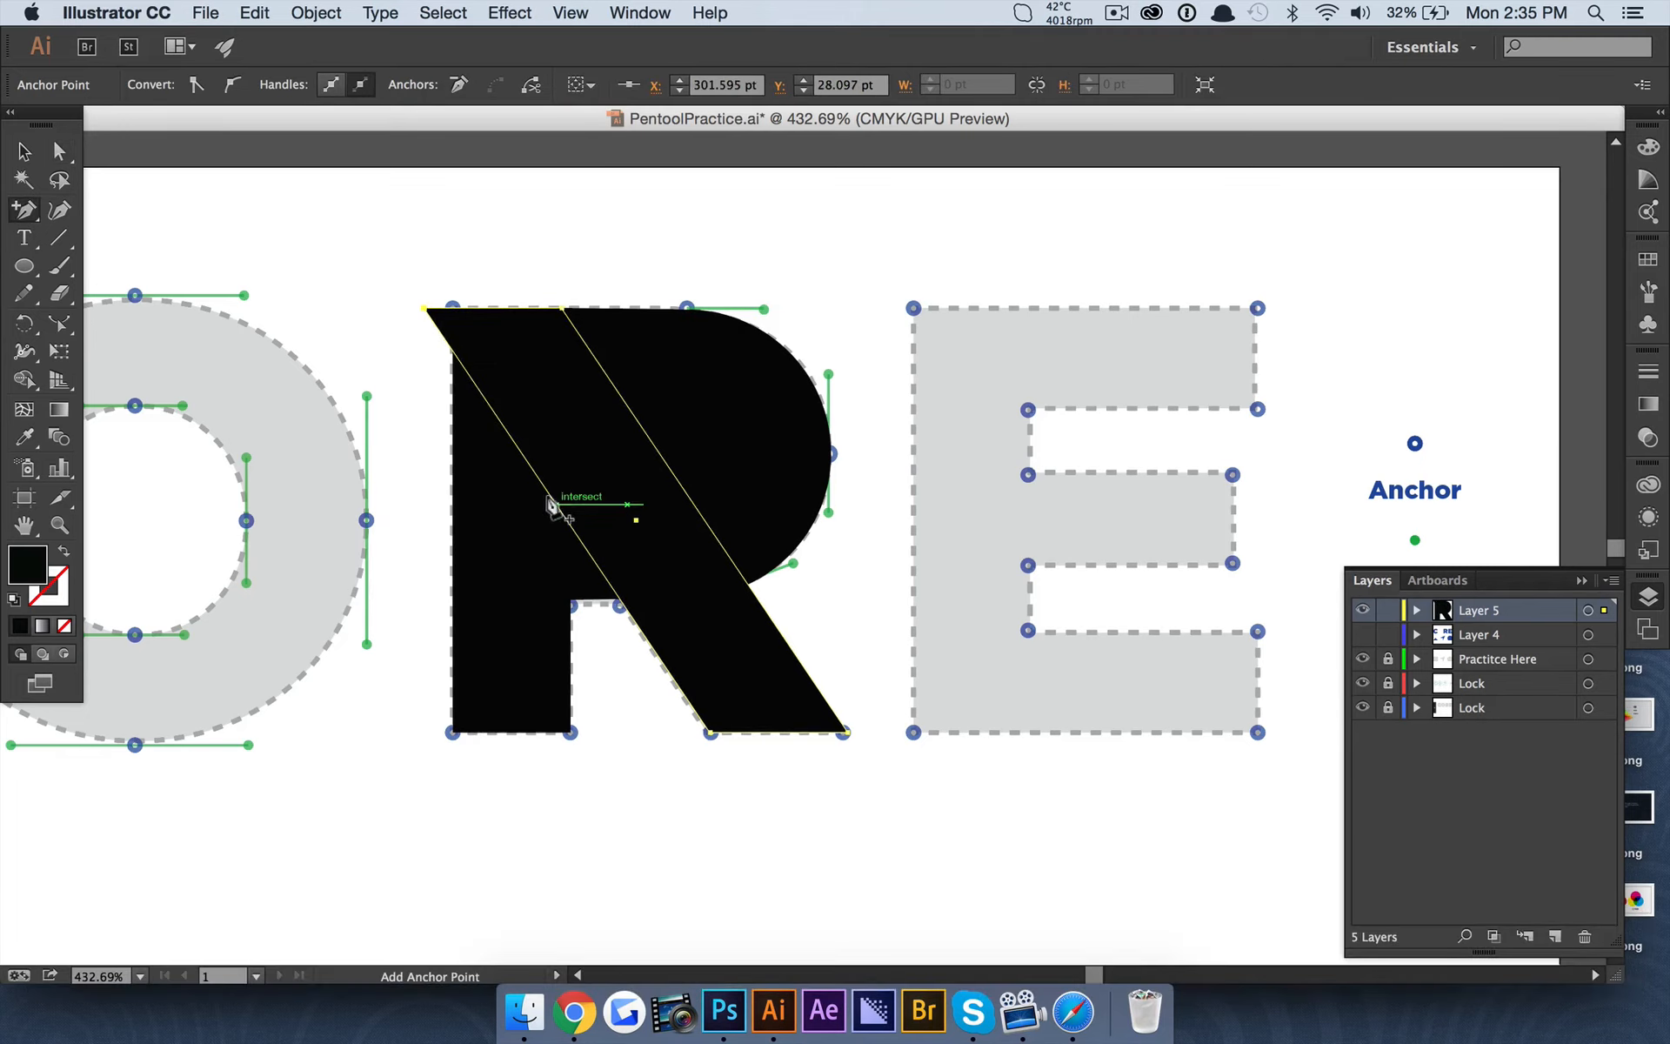
pyautogui.click(556, 504)
pyautogui.moveTo(32, 211); pyautogui.dragTo(131, 261)
pyautogui.click(421, 307)
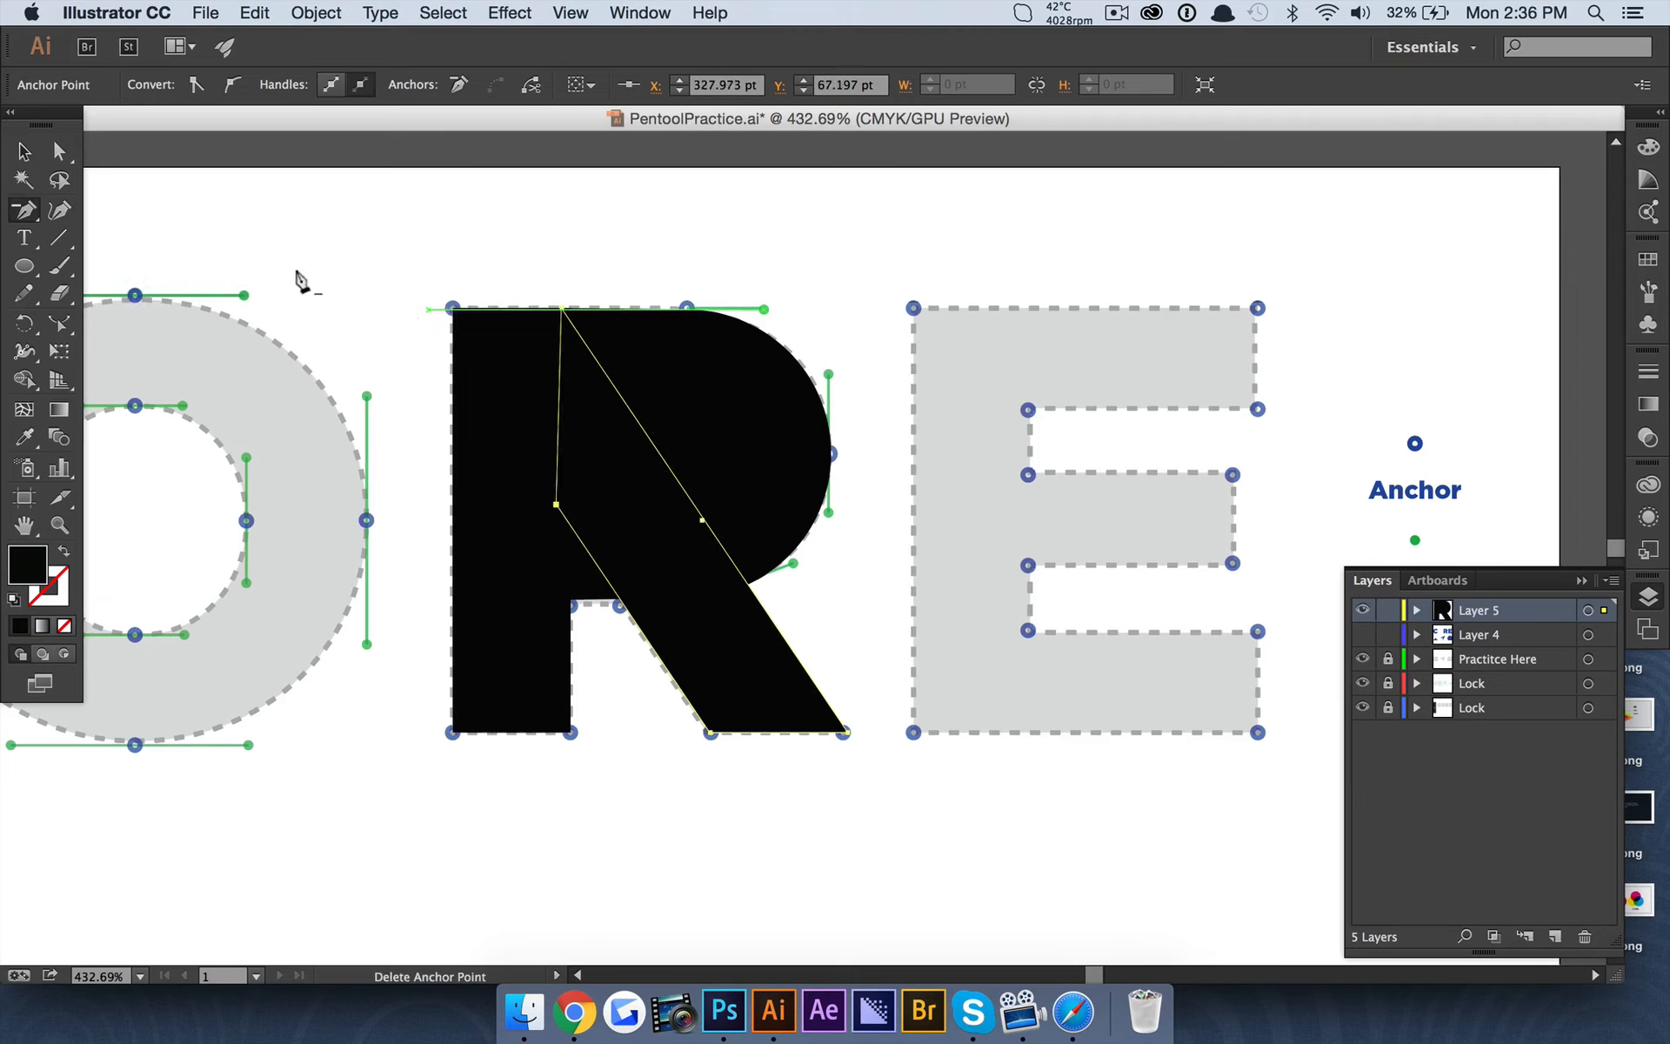
pyautogui.press('a')
pyautogui.click(324, 222)
# Lower the opacity of the stem, bowl and leg shapes together to 49%.
pyautogui.scroll(-3, 764, 462)
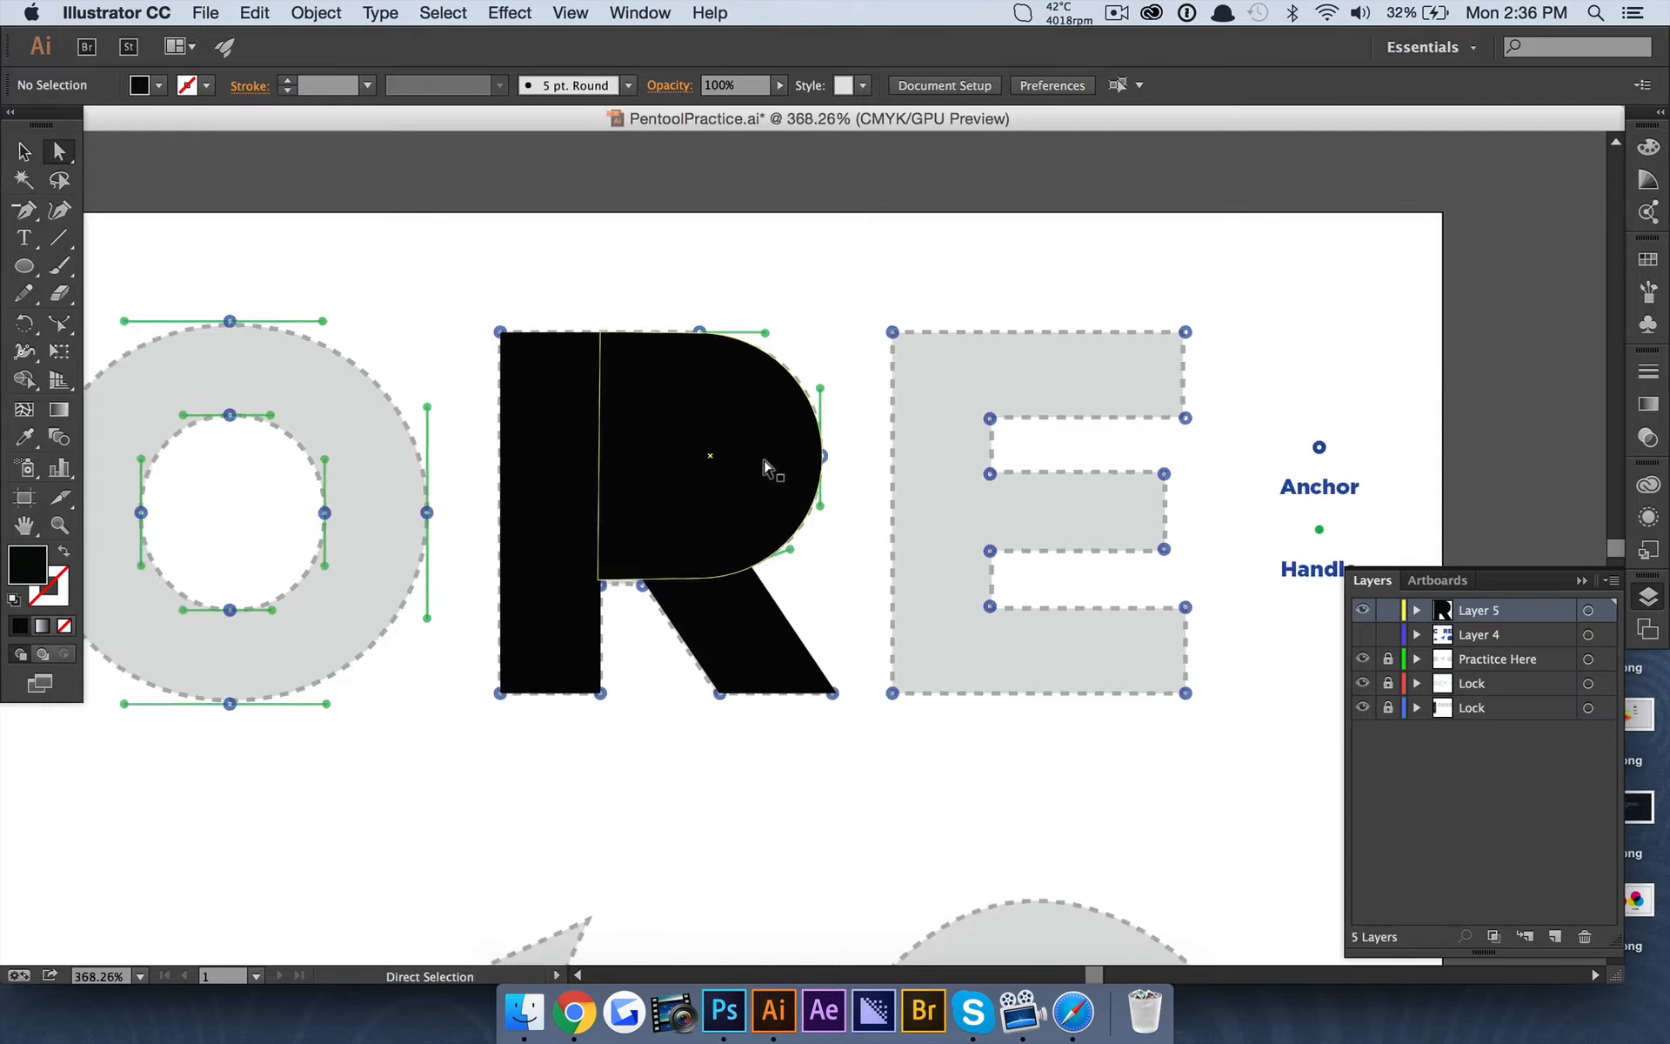
pyautogui.scroll(3, 764, 462)
pyautogui.click(708, 626)
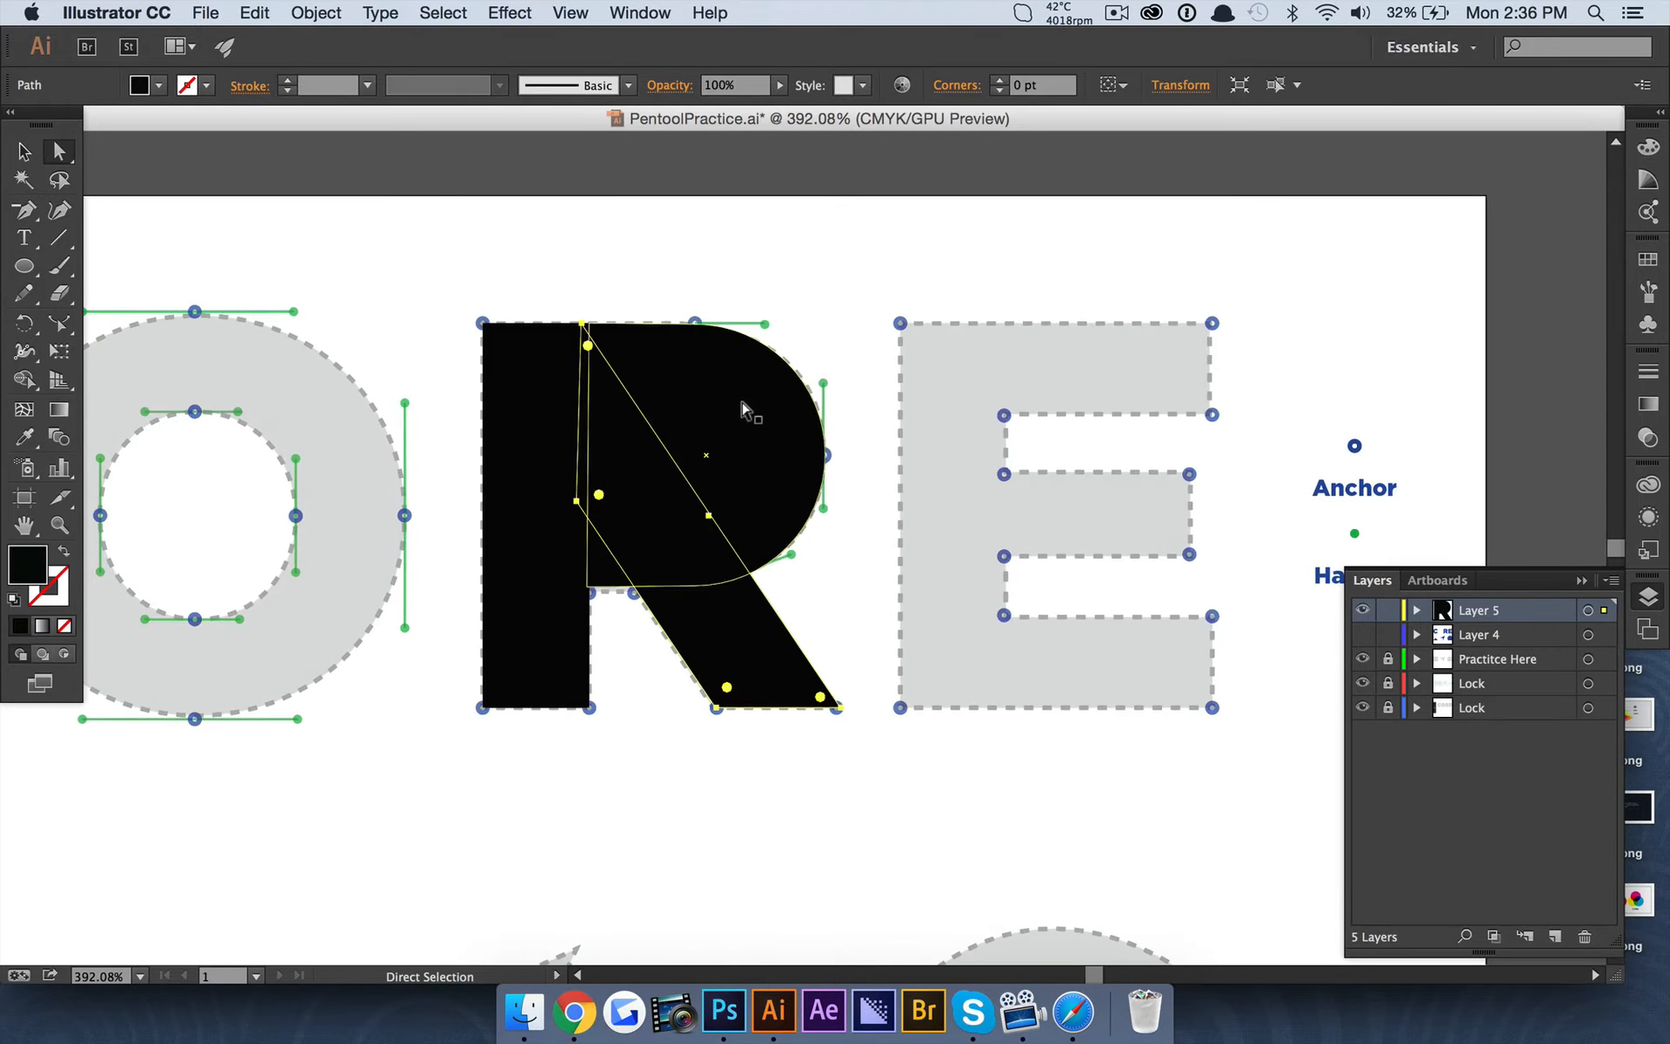
pyautogui.press('shift')
pyautogui.keyDown('shift'); pyautogui.click(561, 401); pyautogui.keyUp('shift')
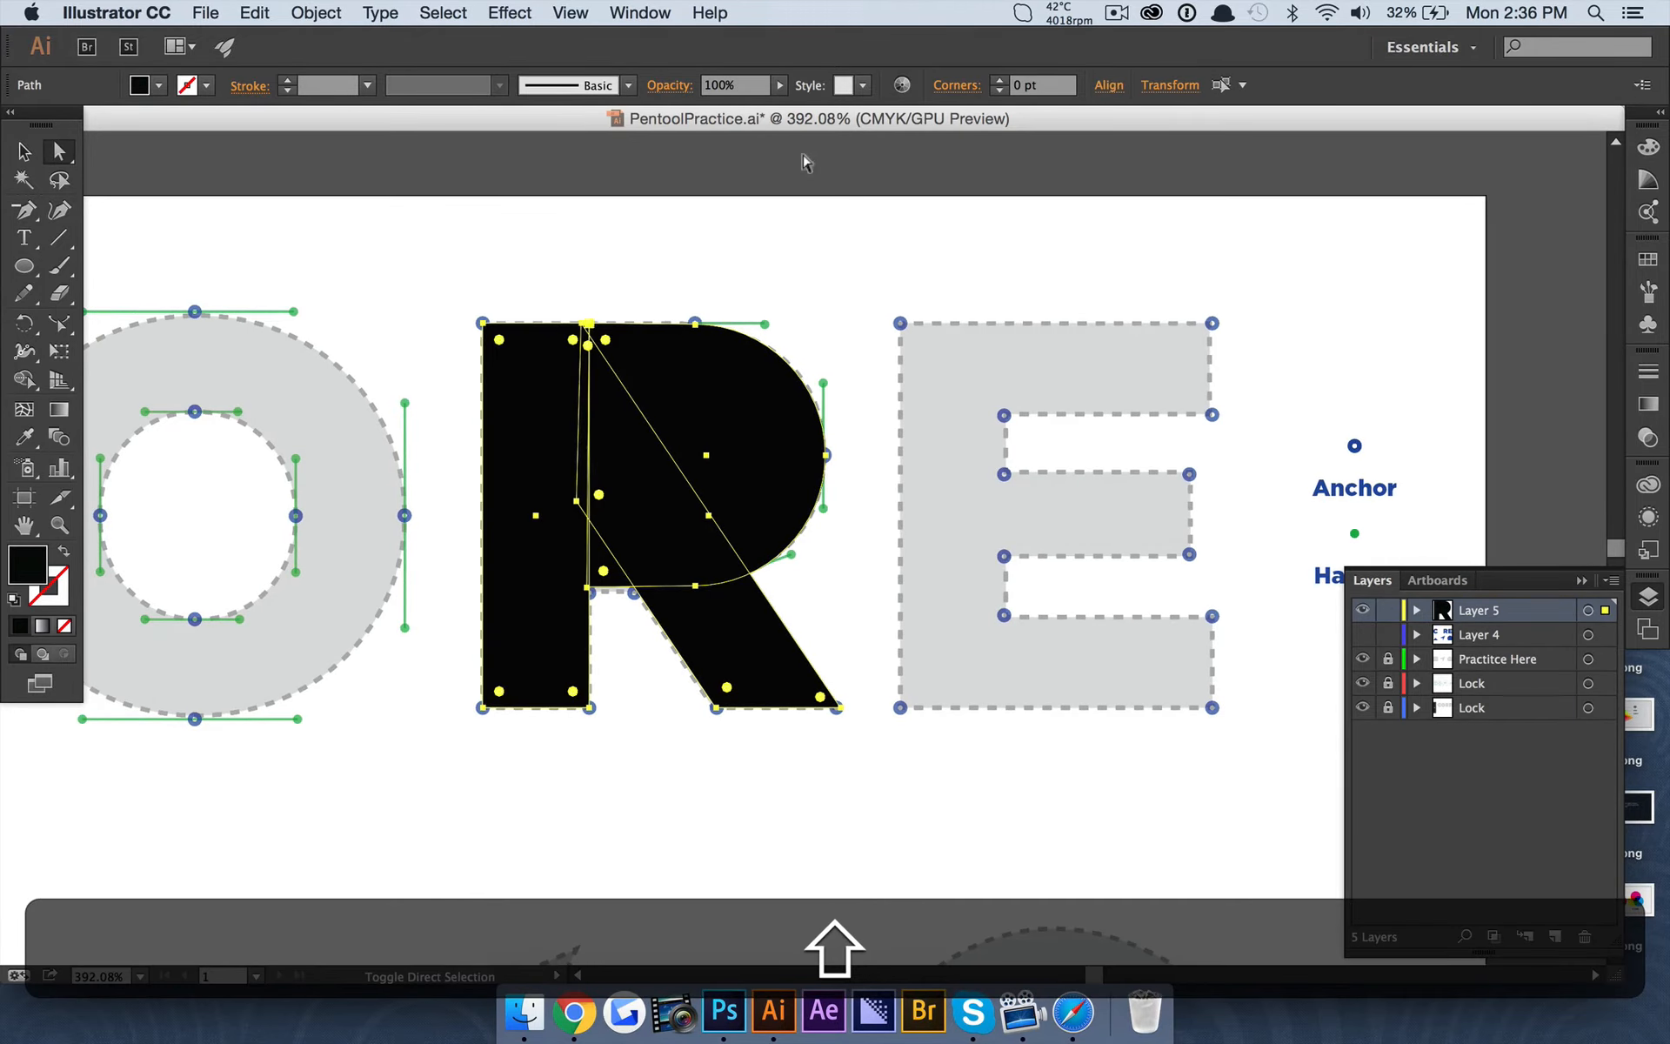
pyautogui.click(780, 84)
pyautogui.click(729, 106)
pyautogui.click(735, 235)
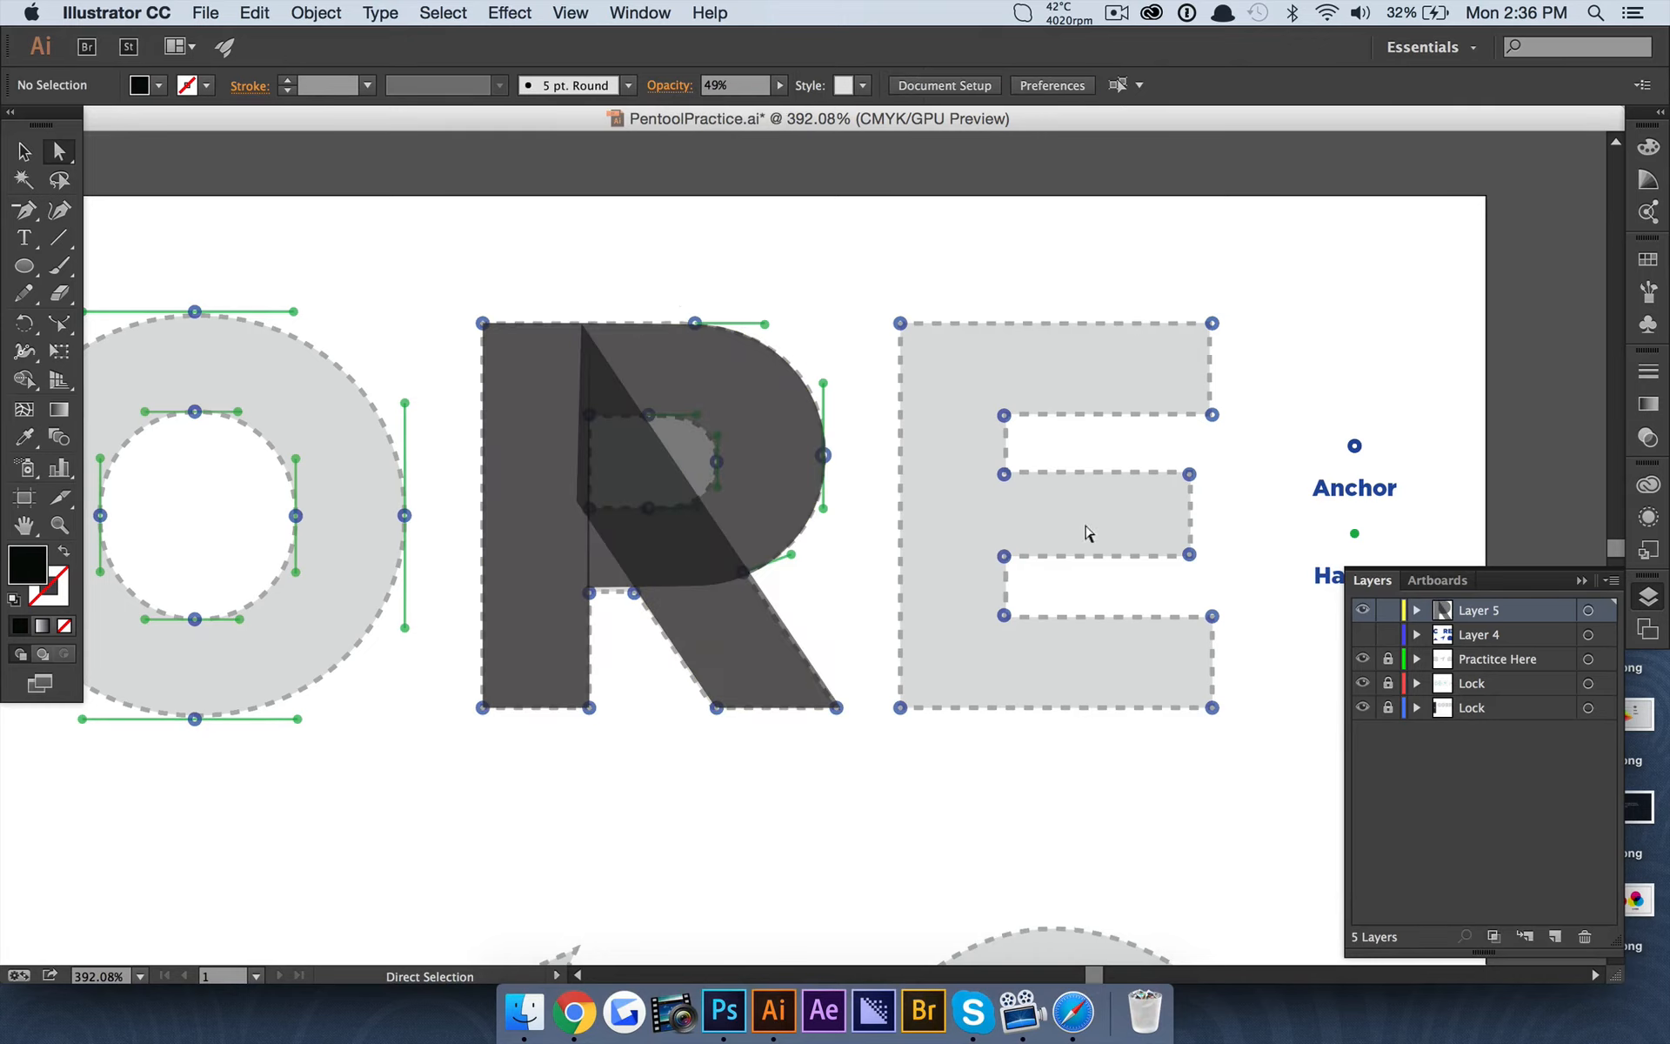
# Set the opacity of the stem, bowl and leg shapes to 100% and combine them with the Pathfinder Merge operation.
pyautogui.click(565, 407)
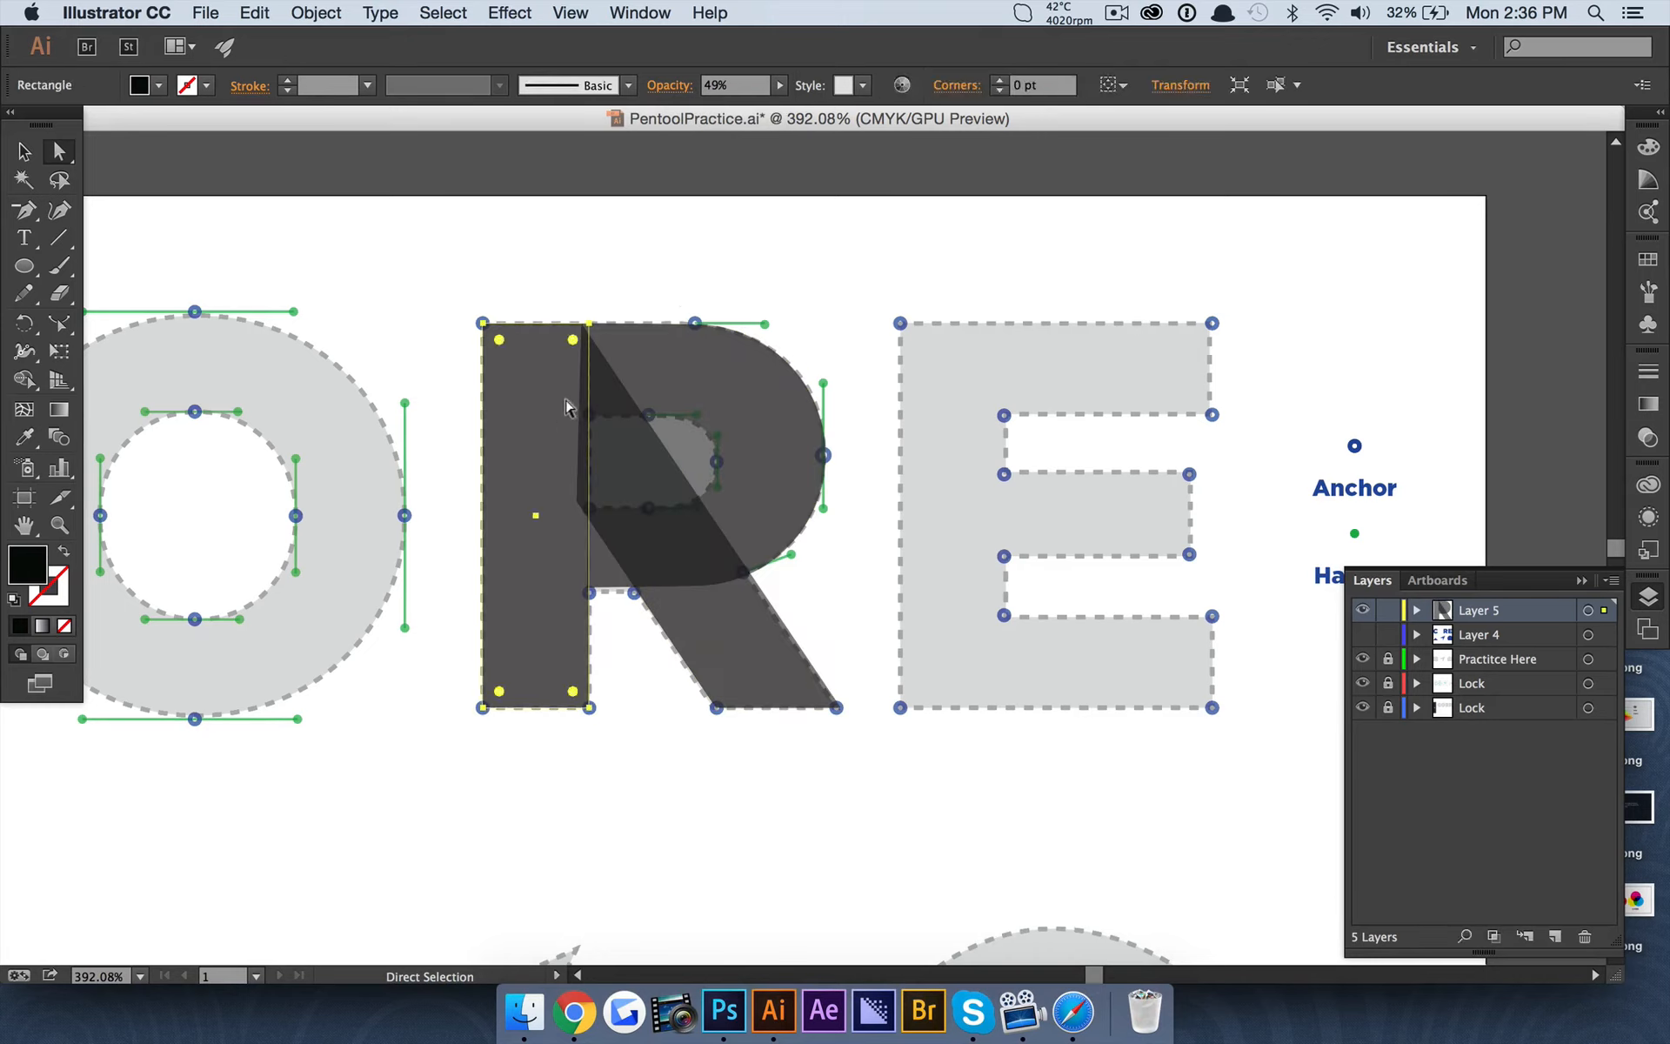
pyautogui.keyDown('shift'); pyautogui.click(748, 639); pyautogui.keyUp('shift')
pyautogui.click(639, 12)
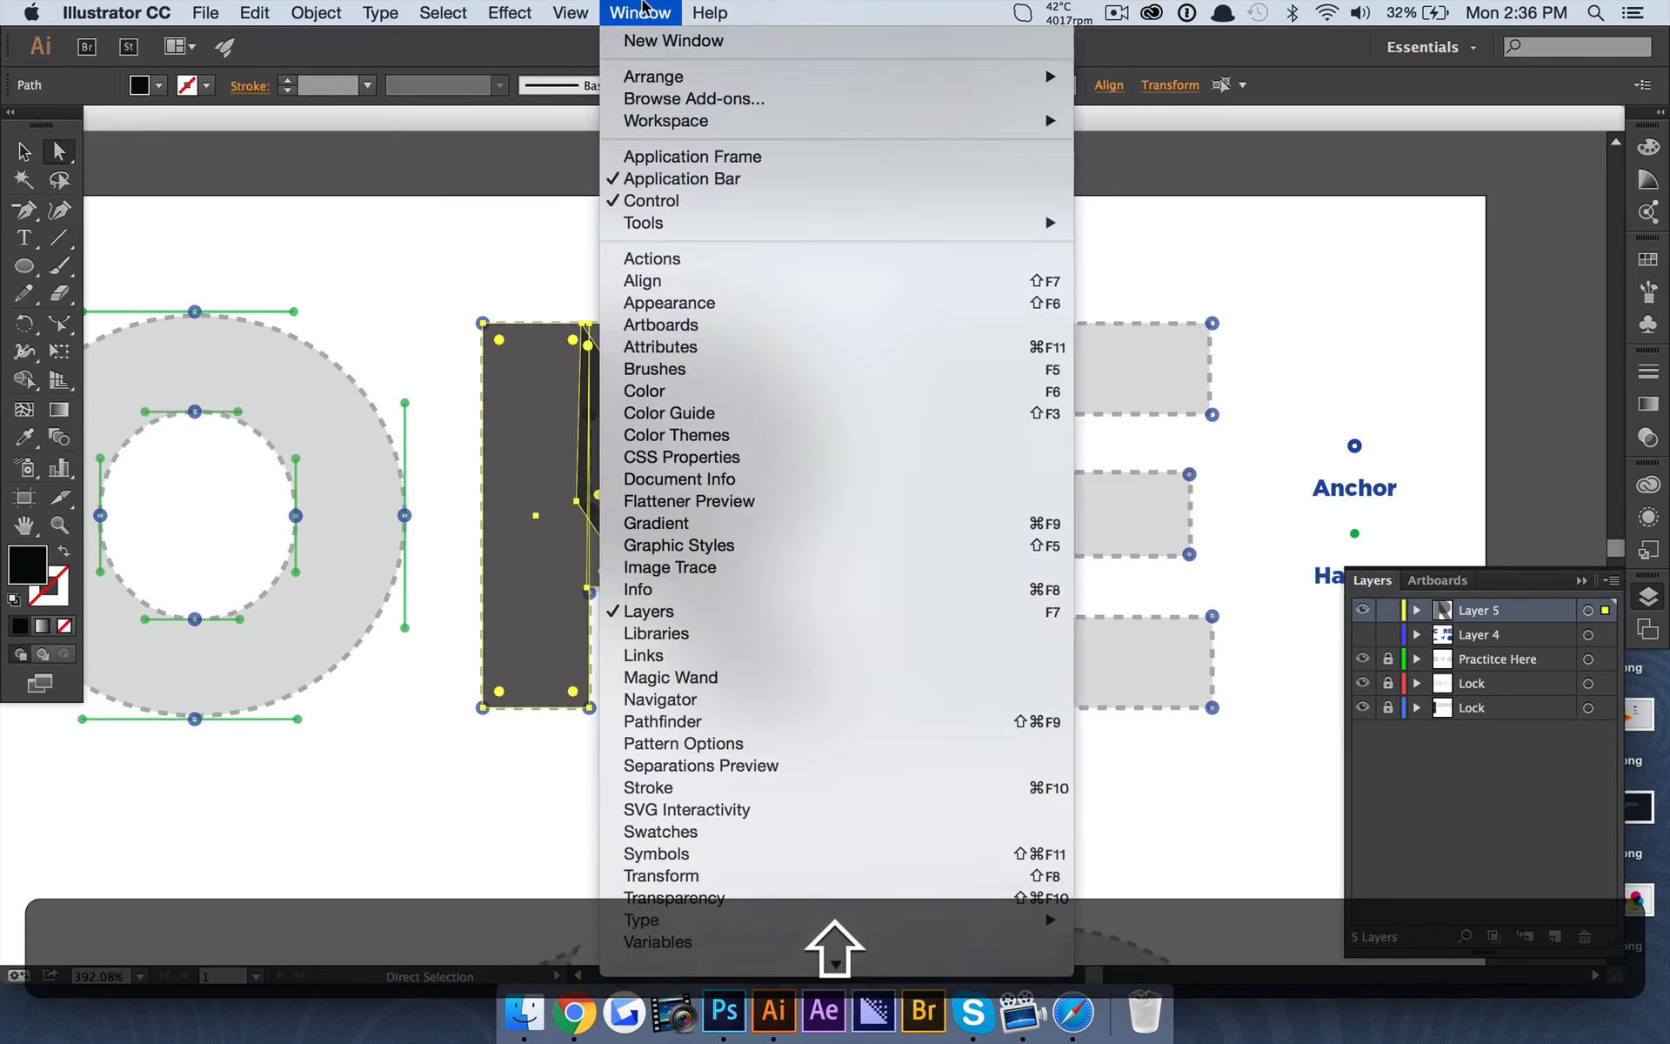
pyautogui.click(801, 722)
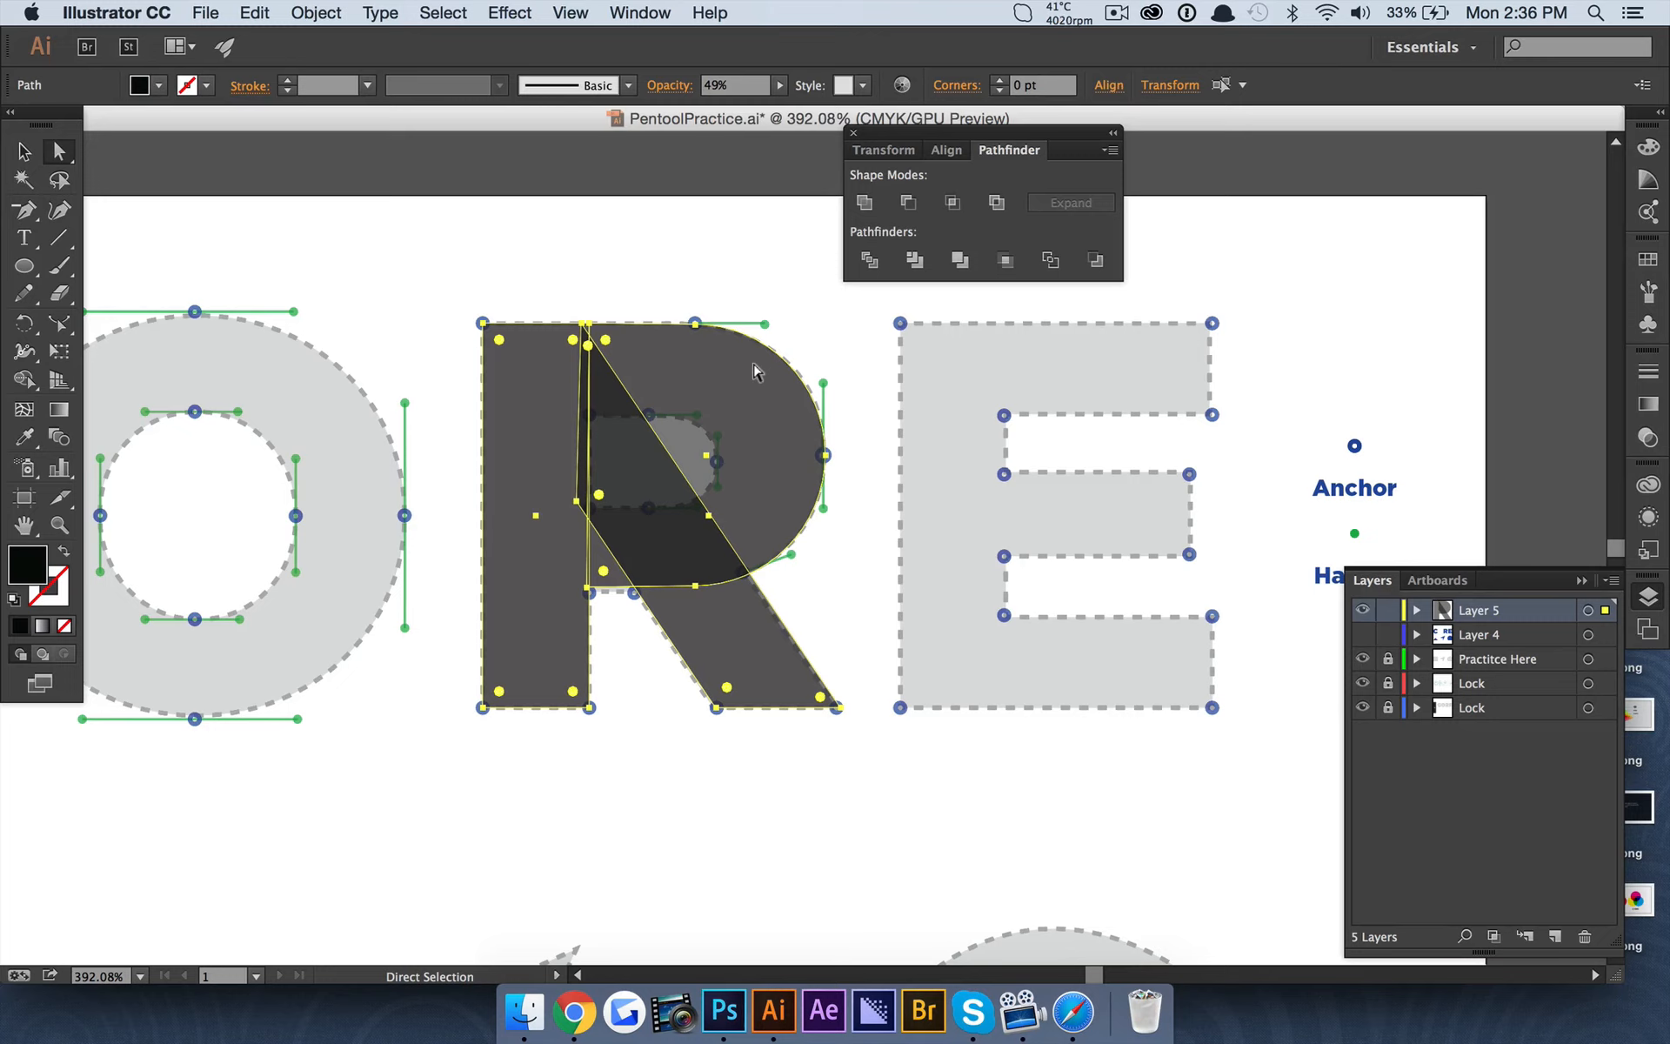
pyautogui.click(780, 84)
pyautogui.moveTo(735, 106); pyautogui.dragTo(818, 107)
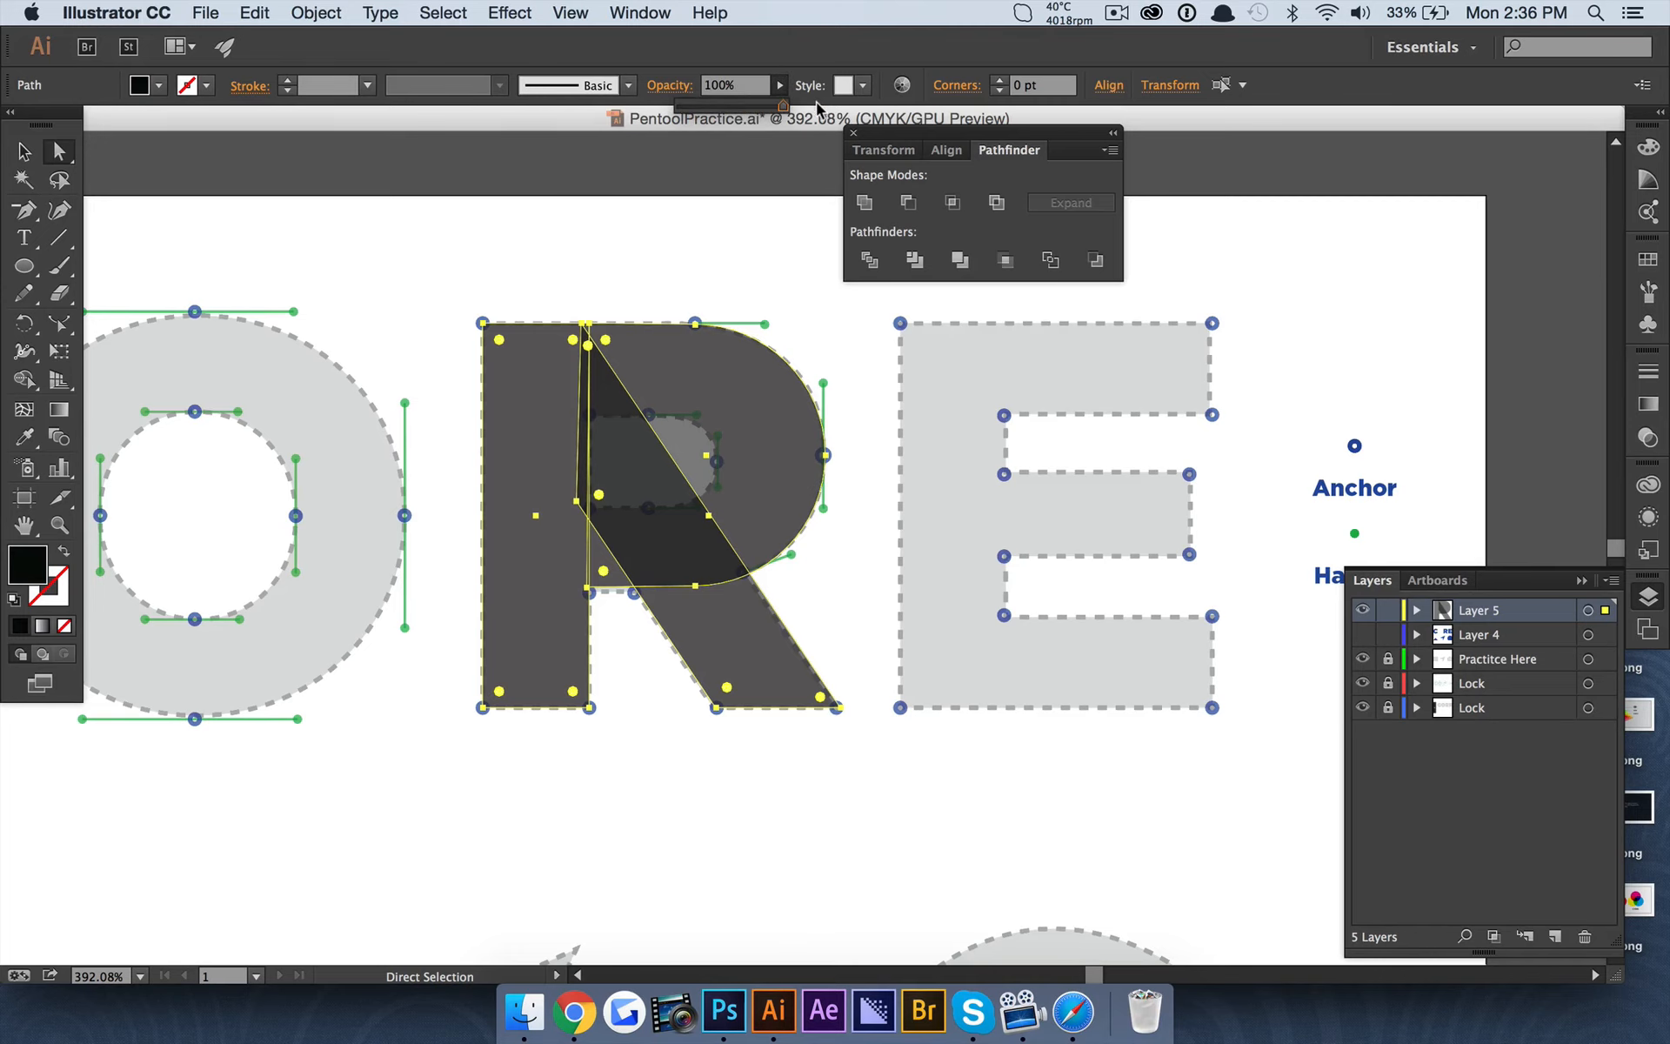
pyautogui.click(959, 262)
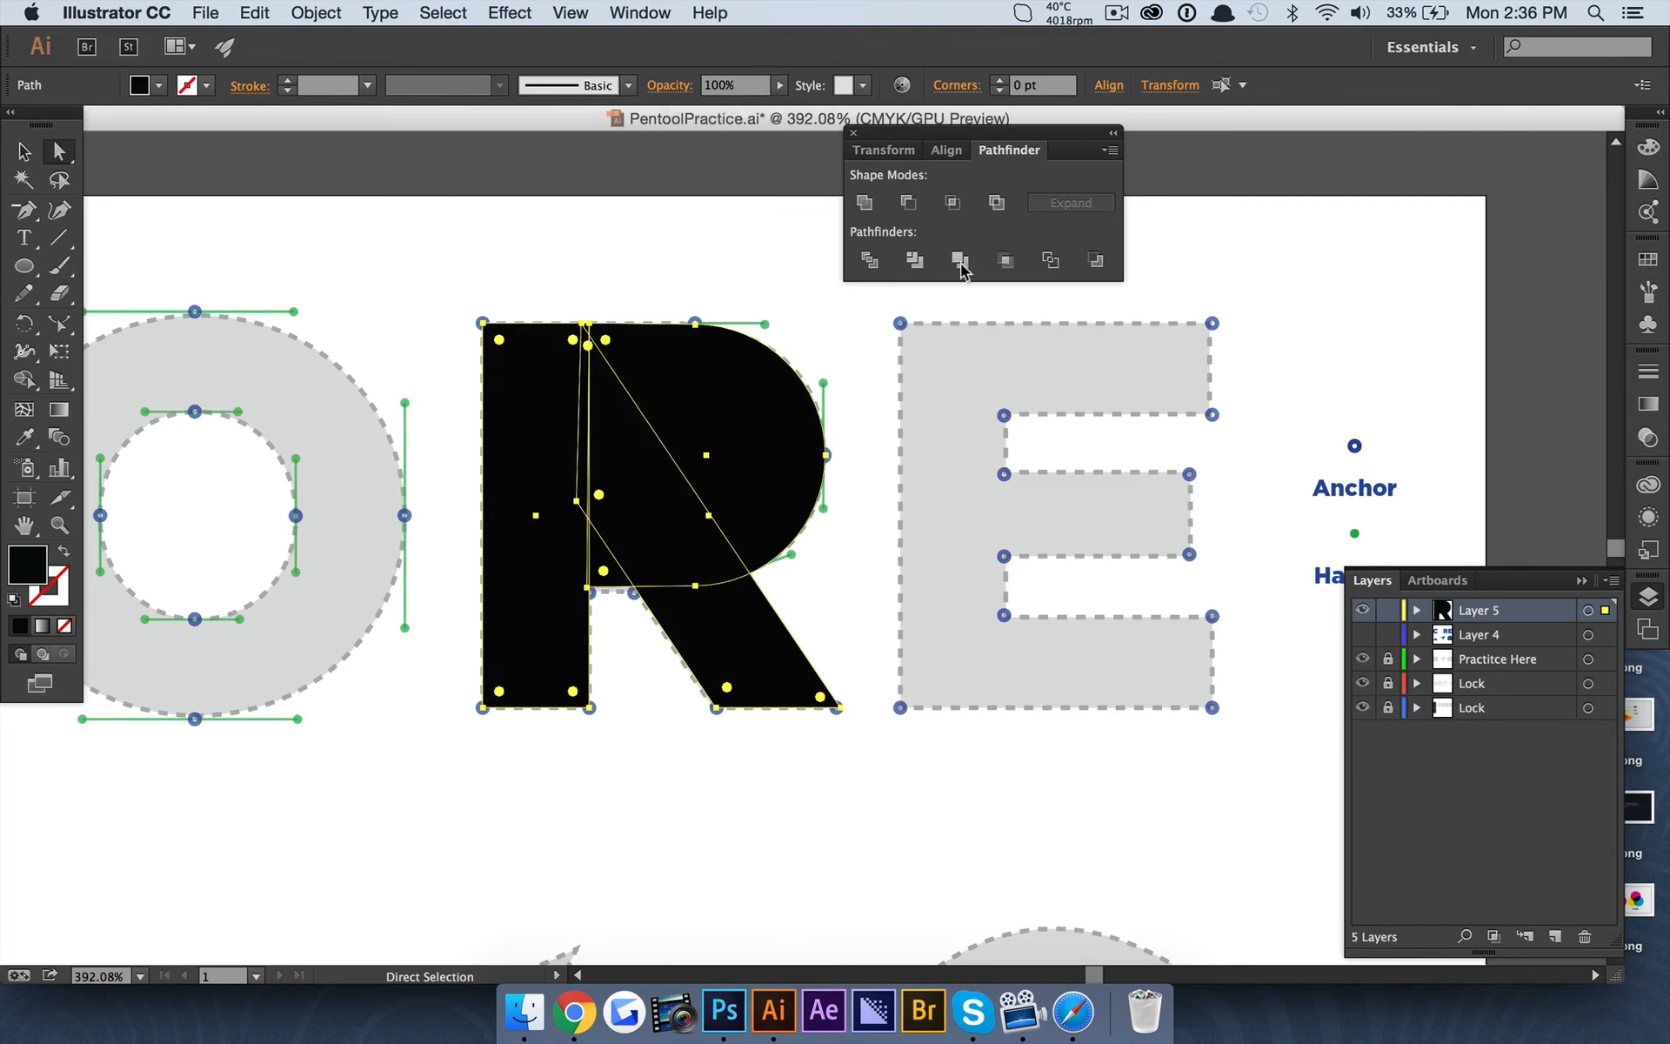
pyautogui.click(566, 146)
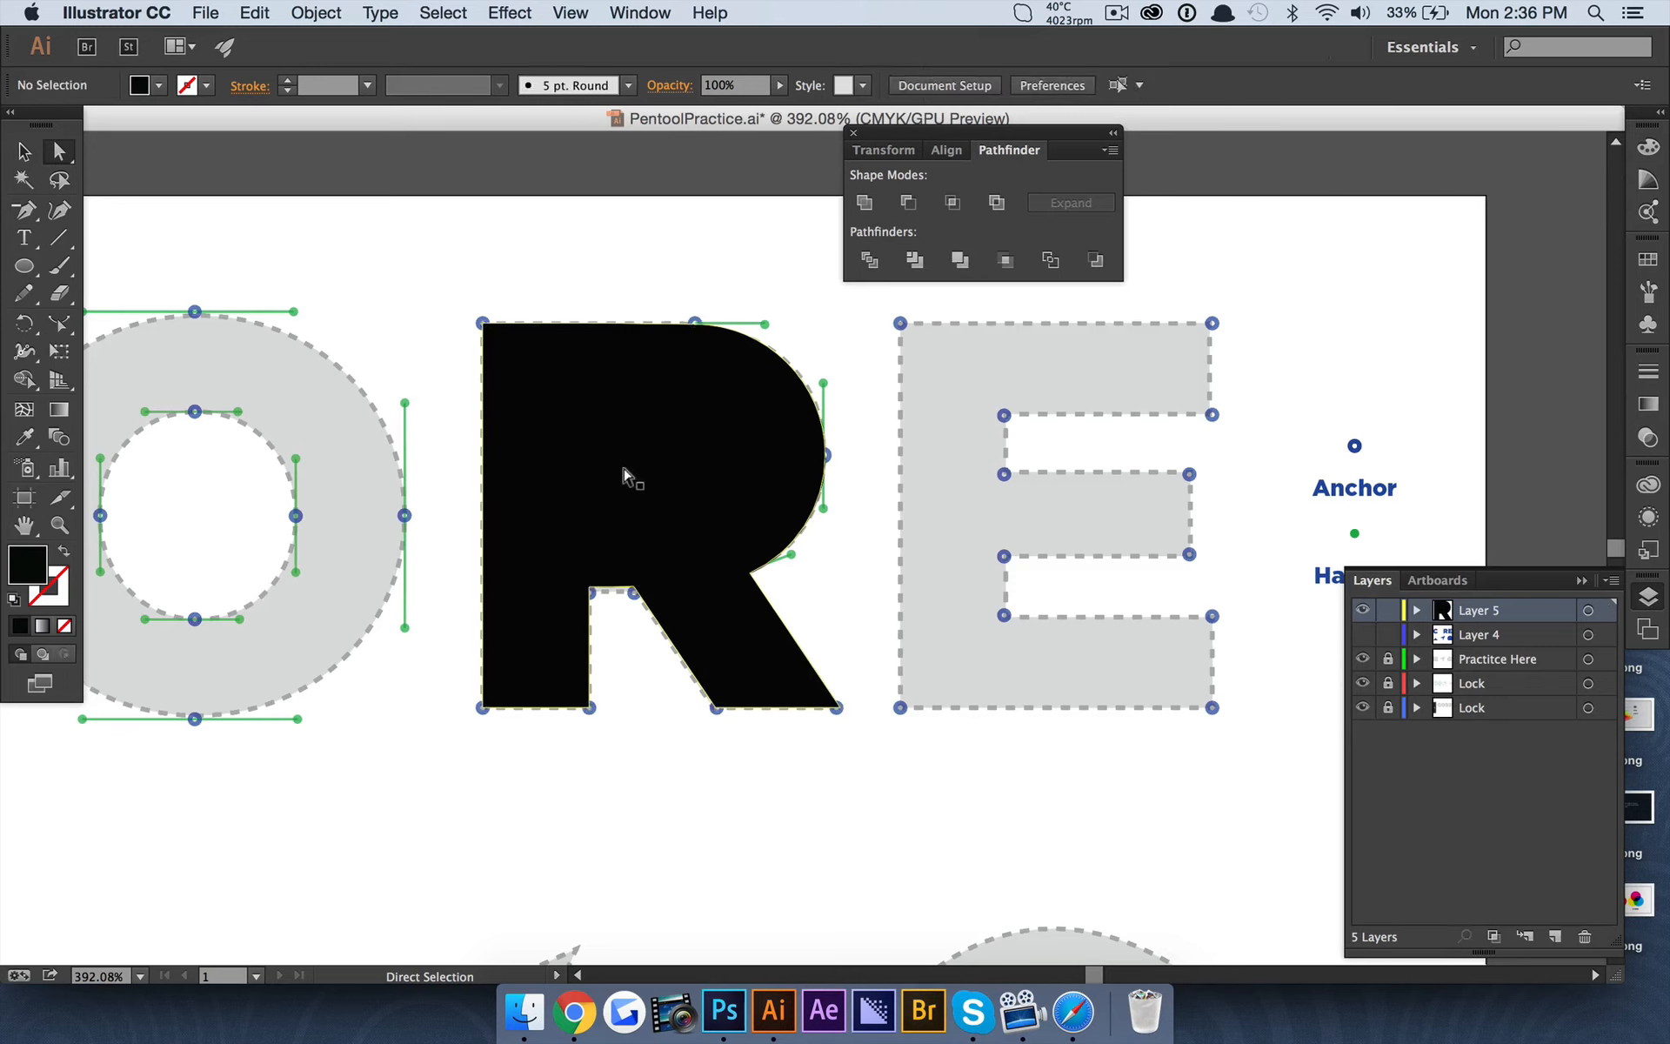
# Lower the merged R shape's opacity to 48% so the template's counter shows through.
pyautogui.click(624, 469)
pyautogui.click(776, 89)
pyautogui.click(730, 104)
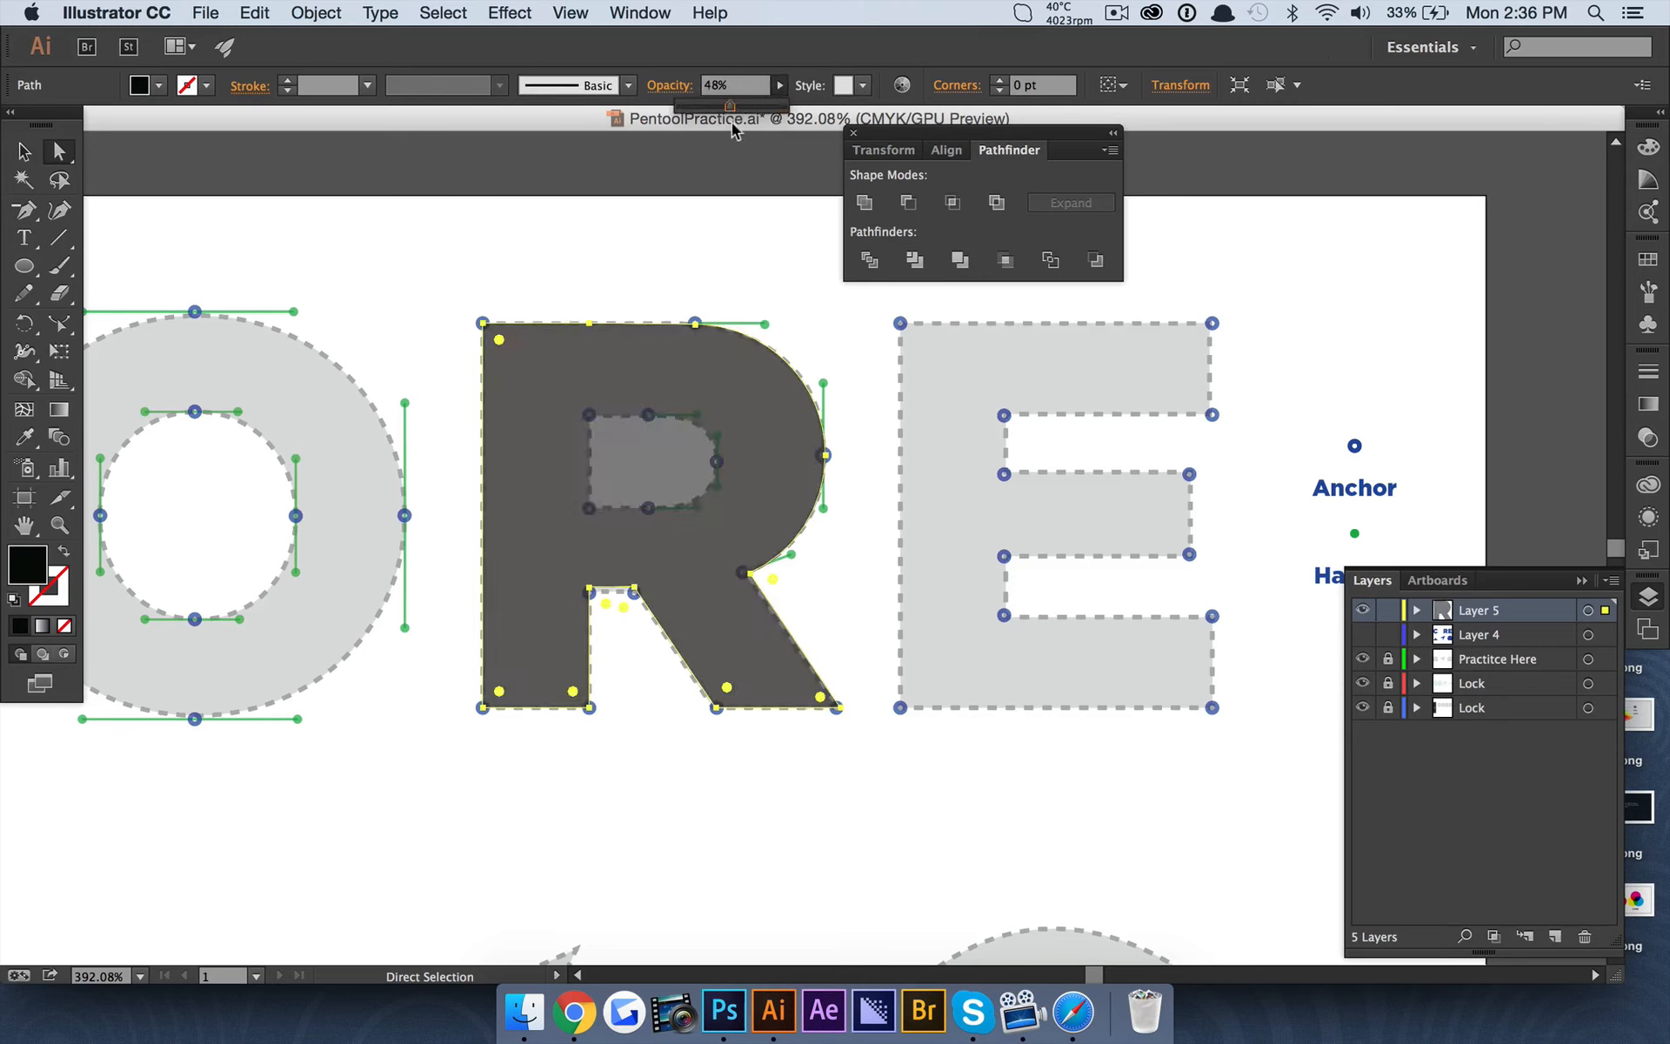
pyautogui.click(628, 193)
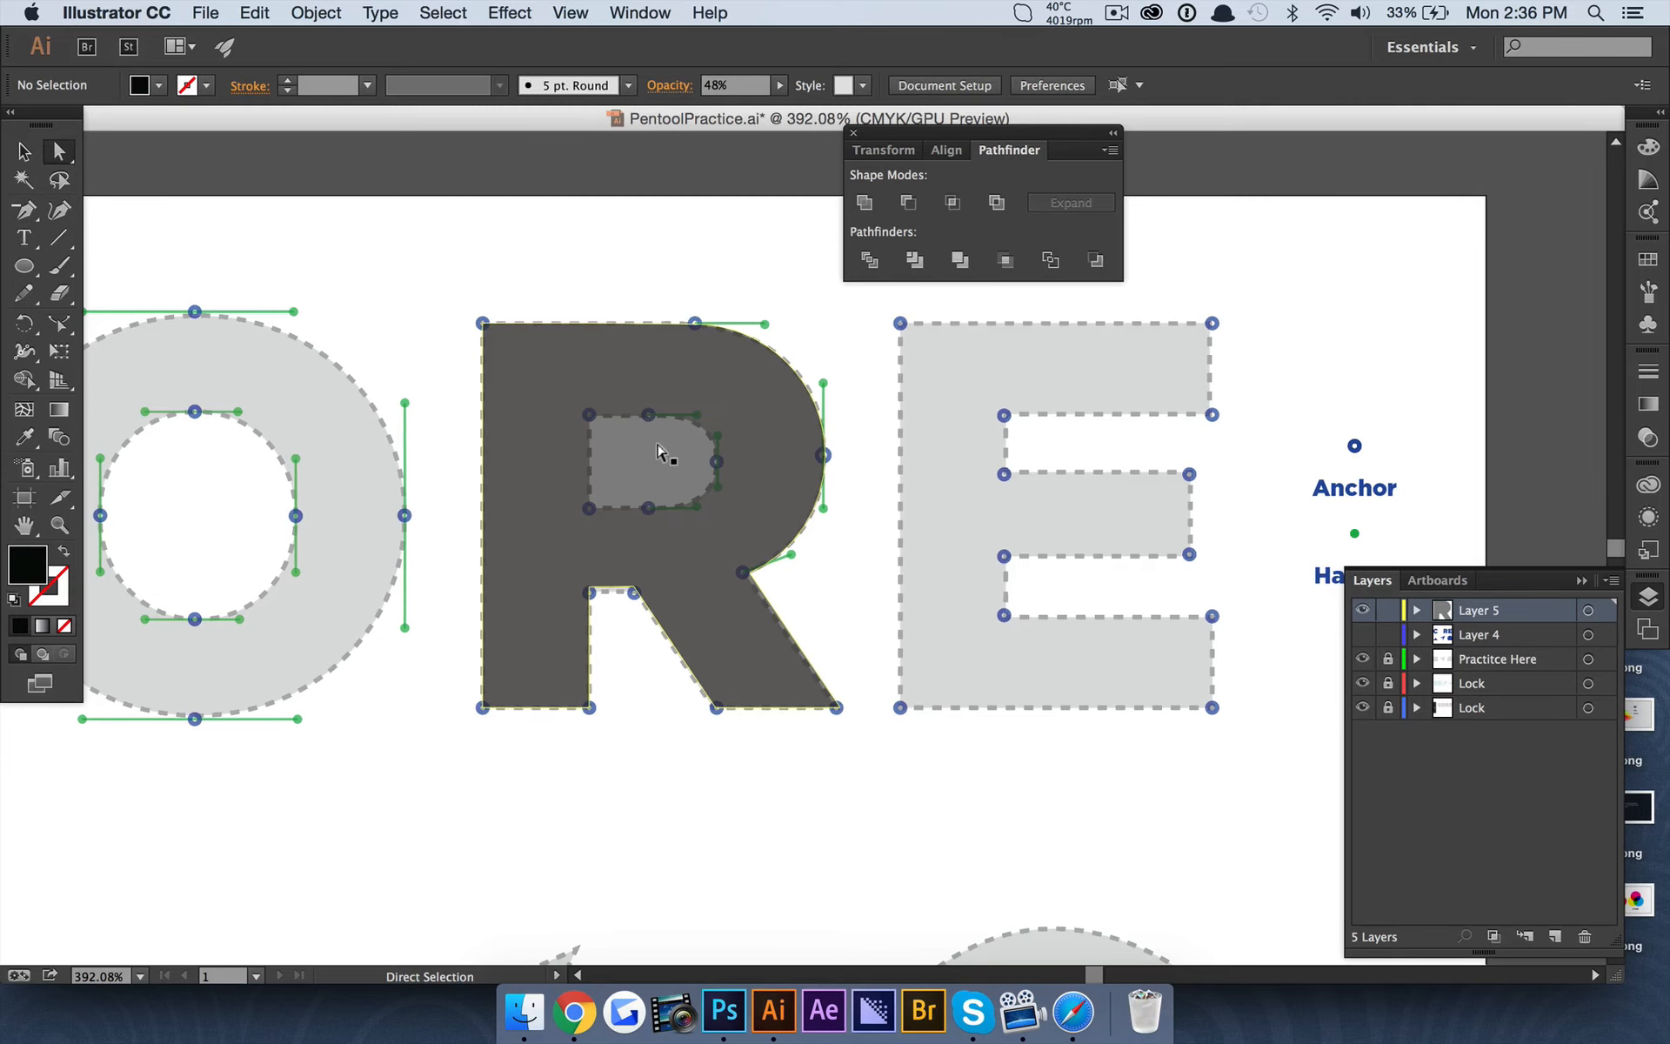
pyautogui.keyDown('alt'); pyautogui.scroll(3, 664, 453); pyautogui.keyUp('alt')
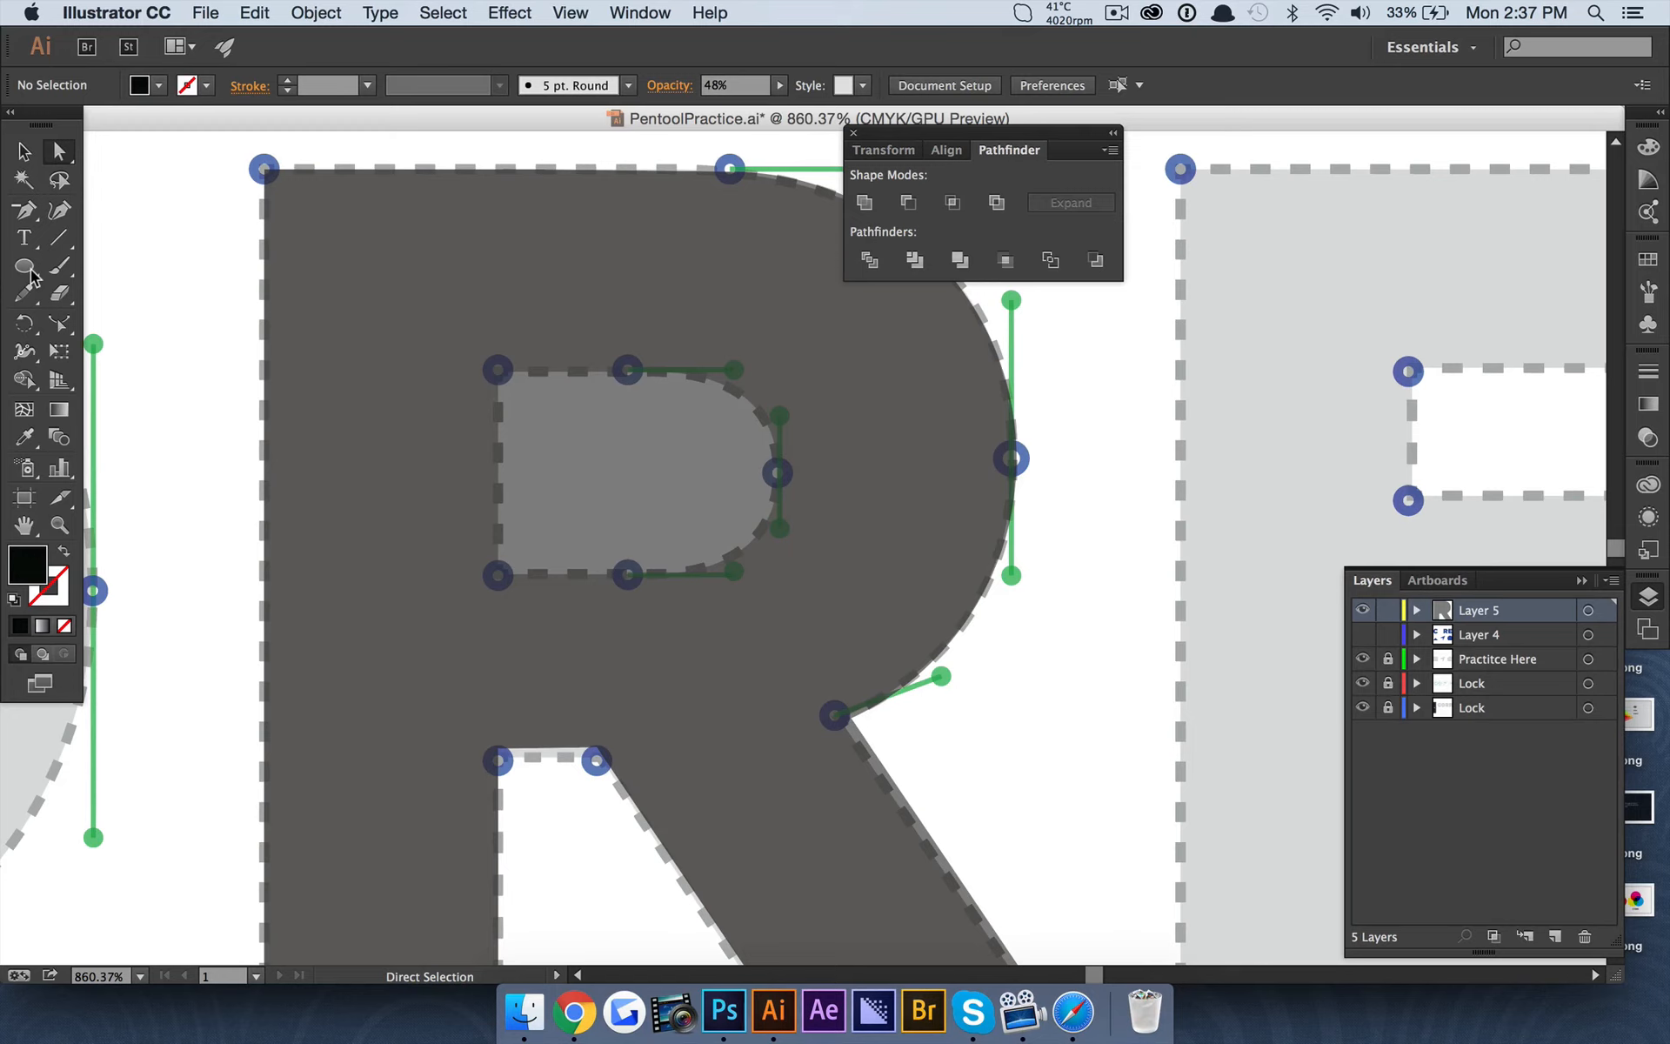
# Draw a circle as tall as the R template's counter and move it against the counter's curved right end.
pyautogui.moveTo(32, 277); pyautogui.dragTo(143, 316)
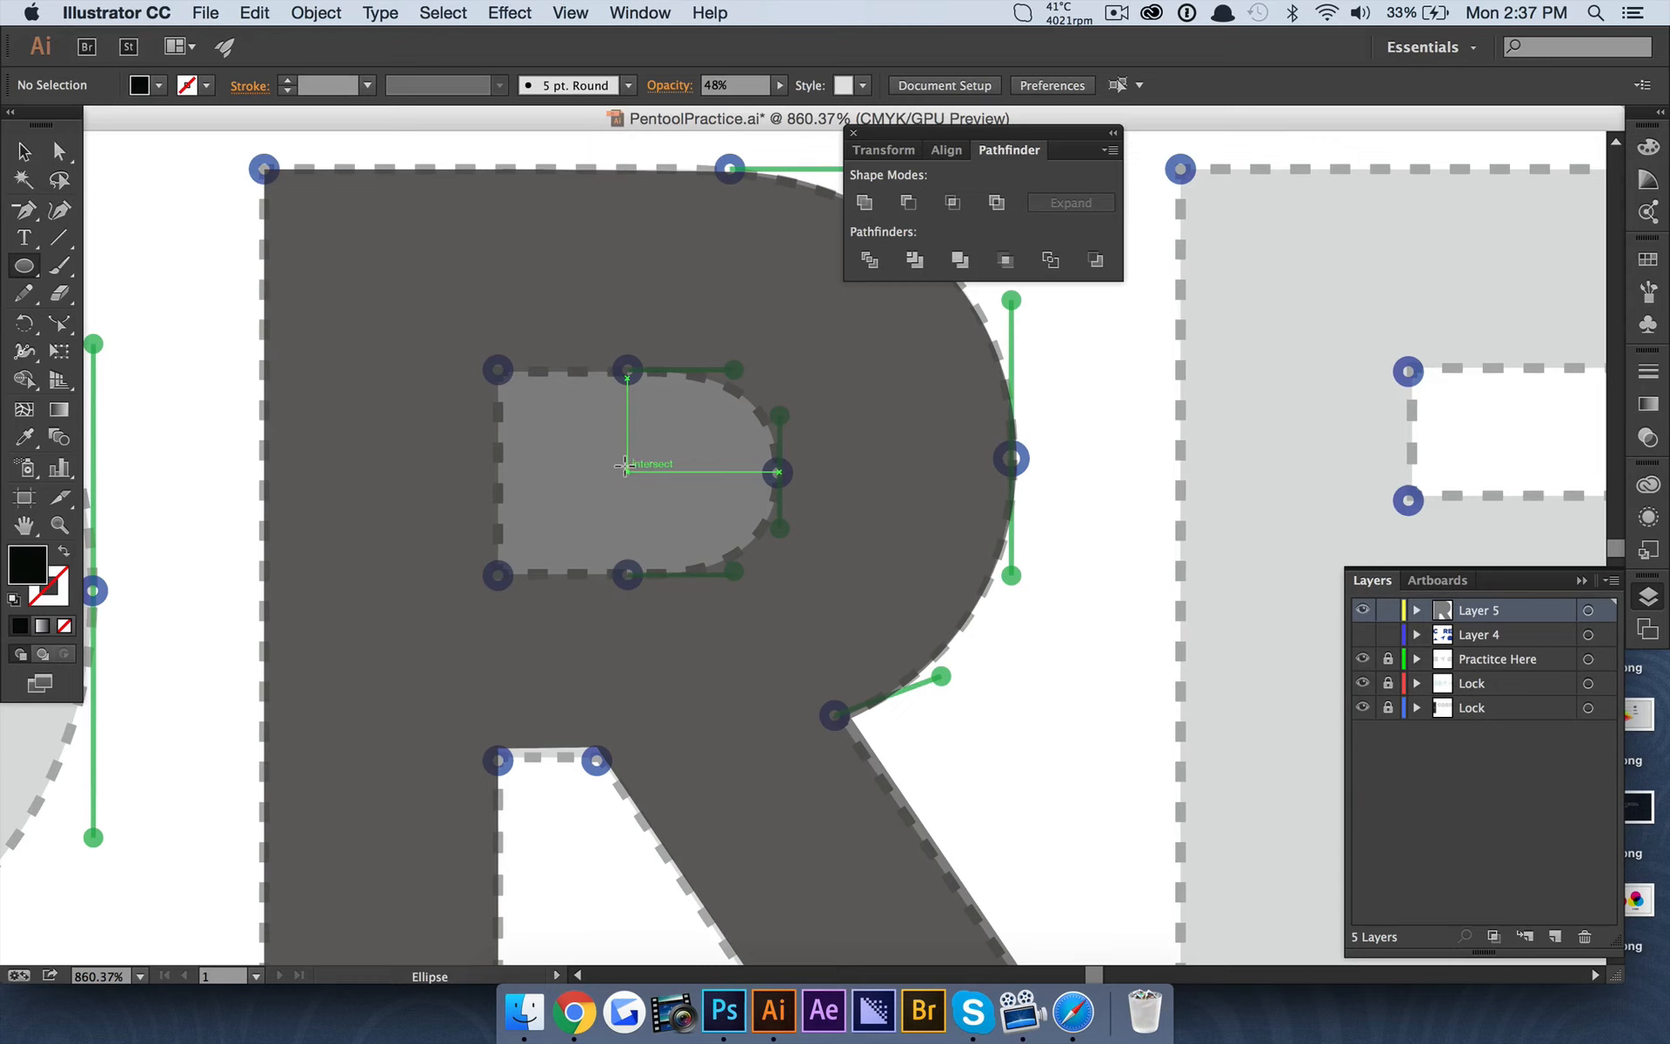
pyautogui.moveTo(625, 467); pyautogui.dragTo(728, 547)
pyautogui.press('v')
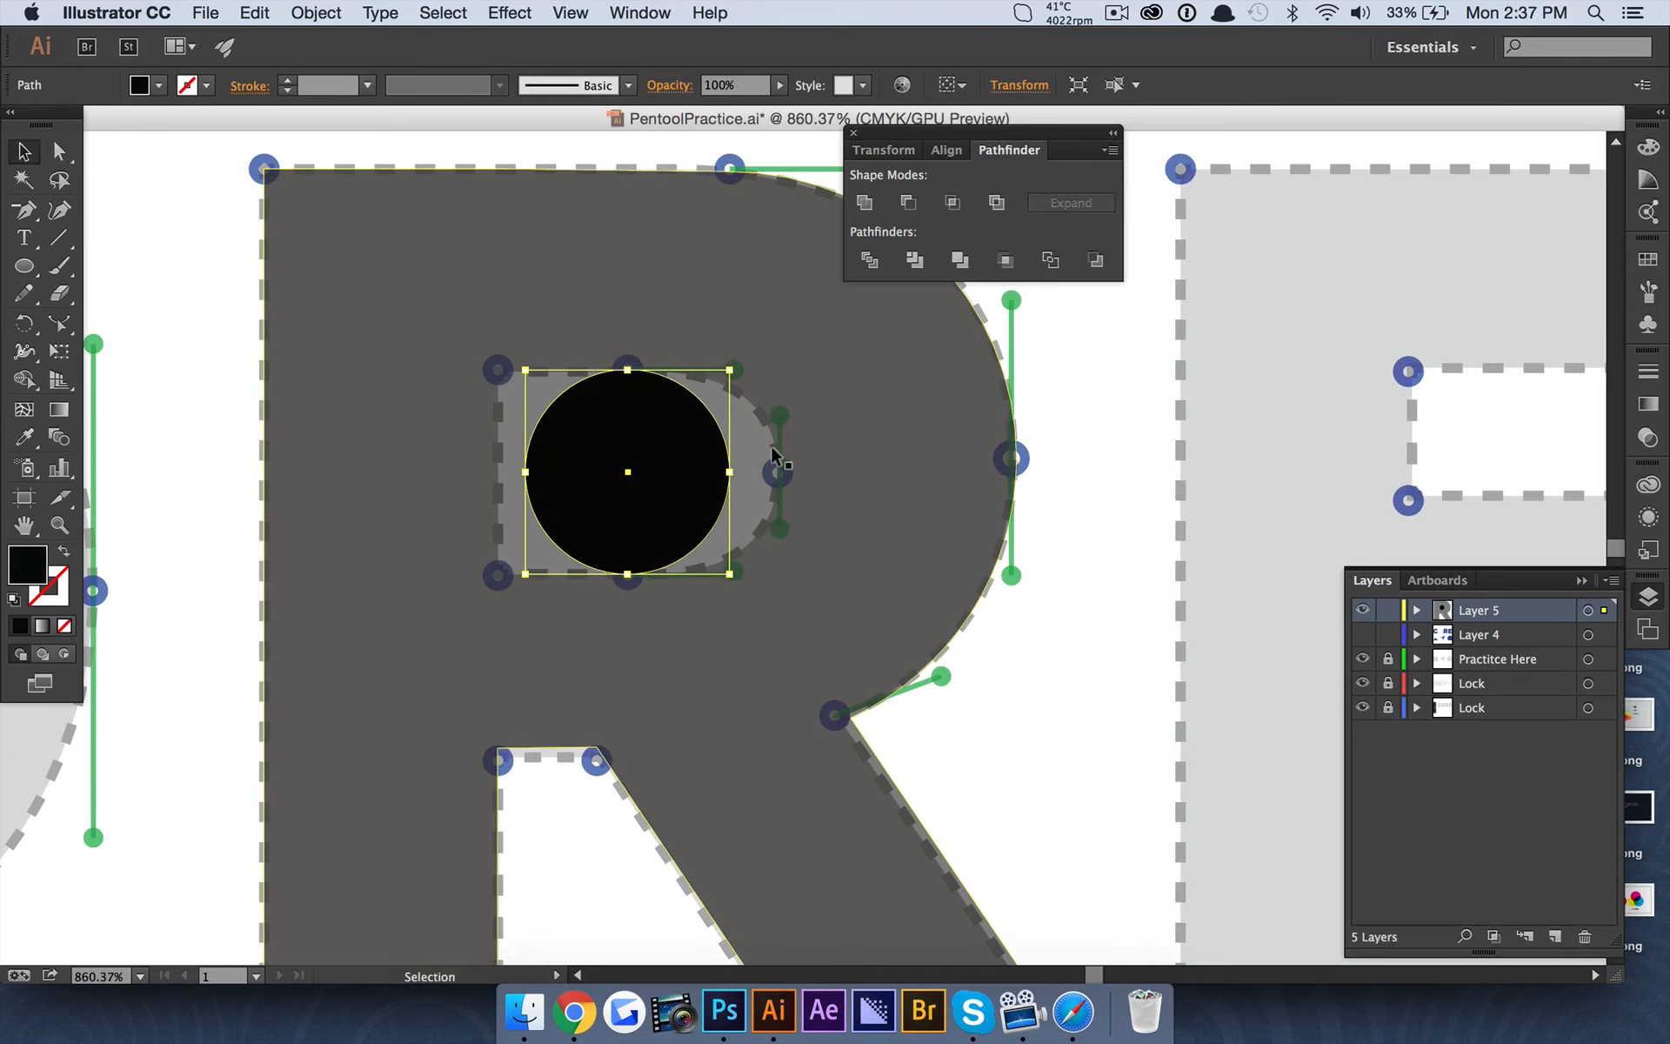
pyautogui.moveTo(675, 483); pyautogui.dragTo(722, 487)
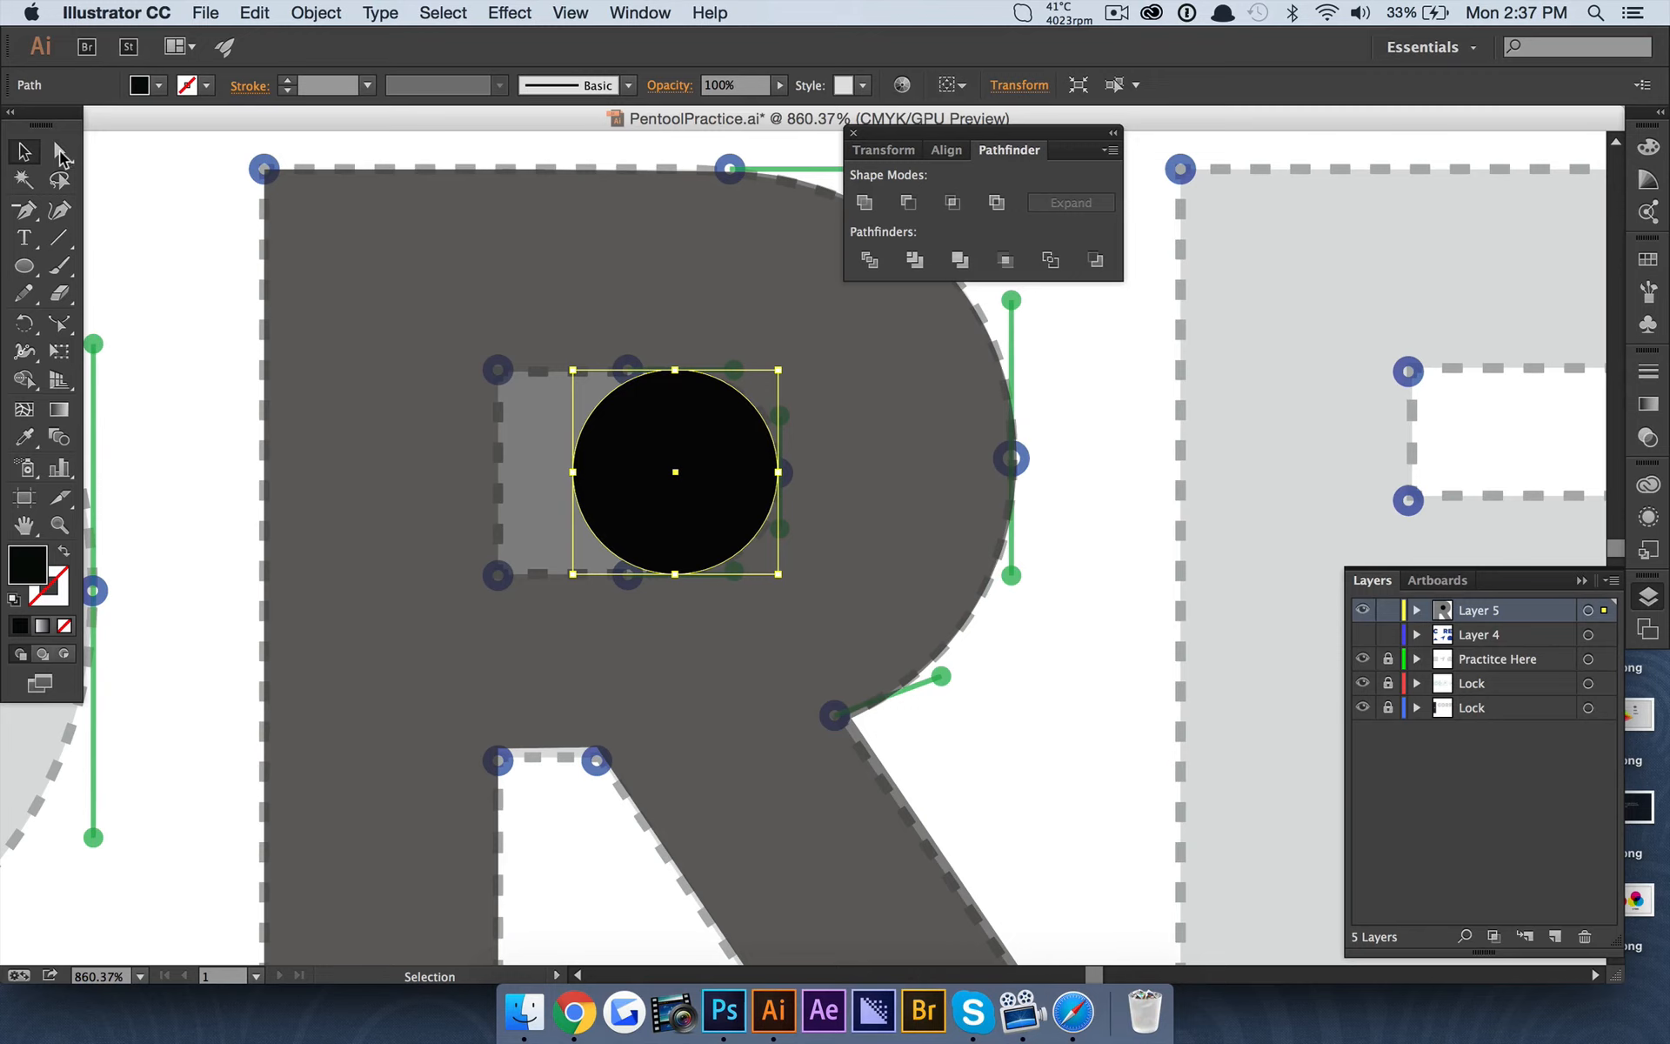
# Draw a rectangle about 17.8 × 20.5 pt from the counter's upper-left corner to the circle's vertical midline.
pyautogui.click(59, 152)
pyautogui.click(157, 249)
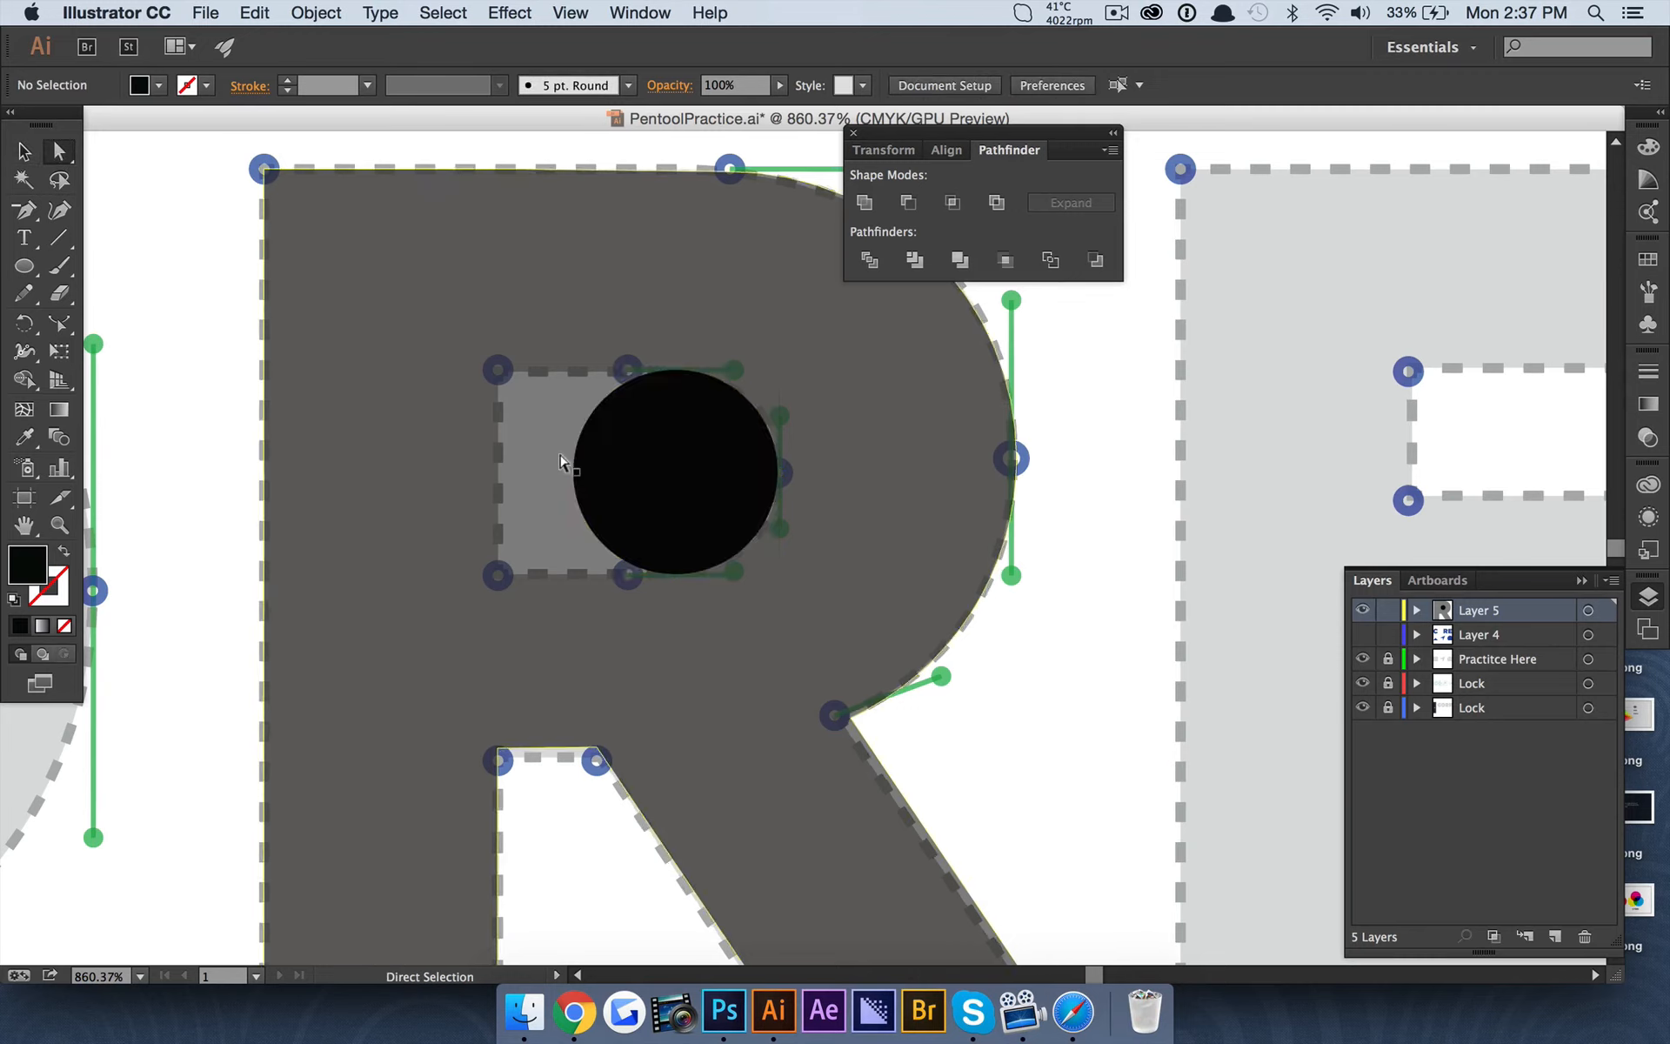
pyautogui.click(657, 462)
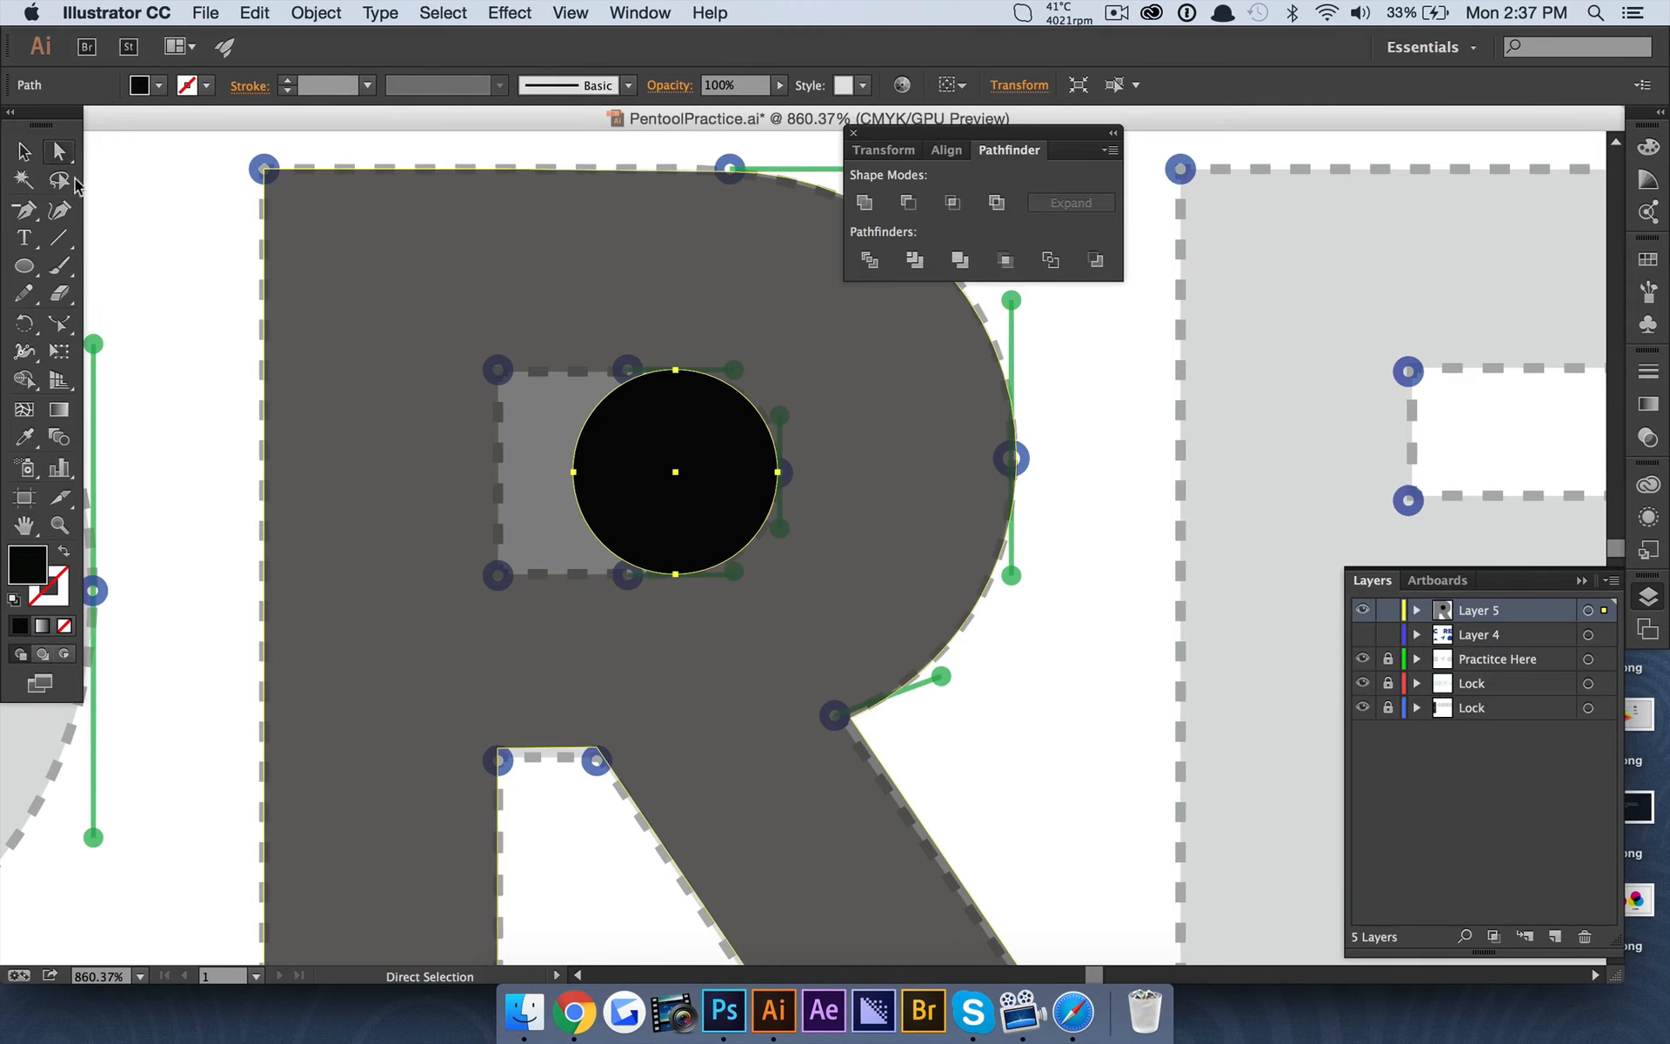
pyautogui.moveTo(26, 274); pyautogui.dragTo(104, 266)
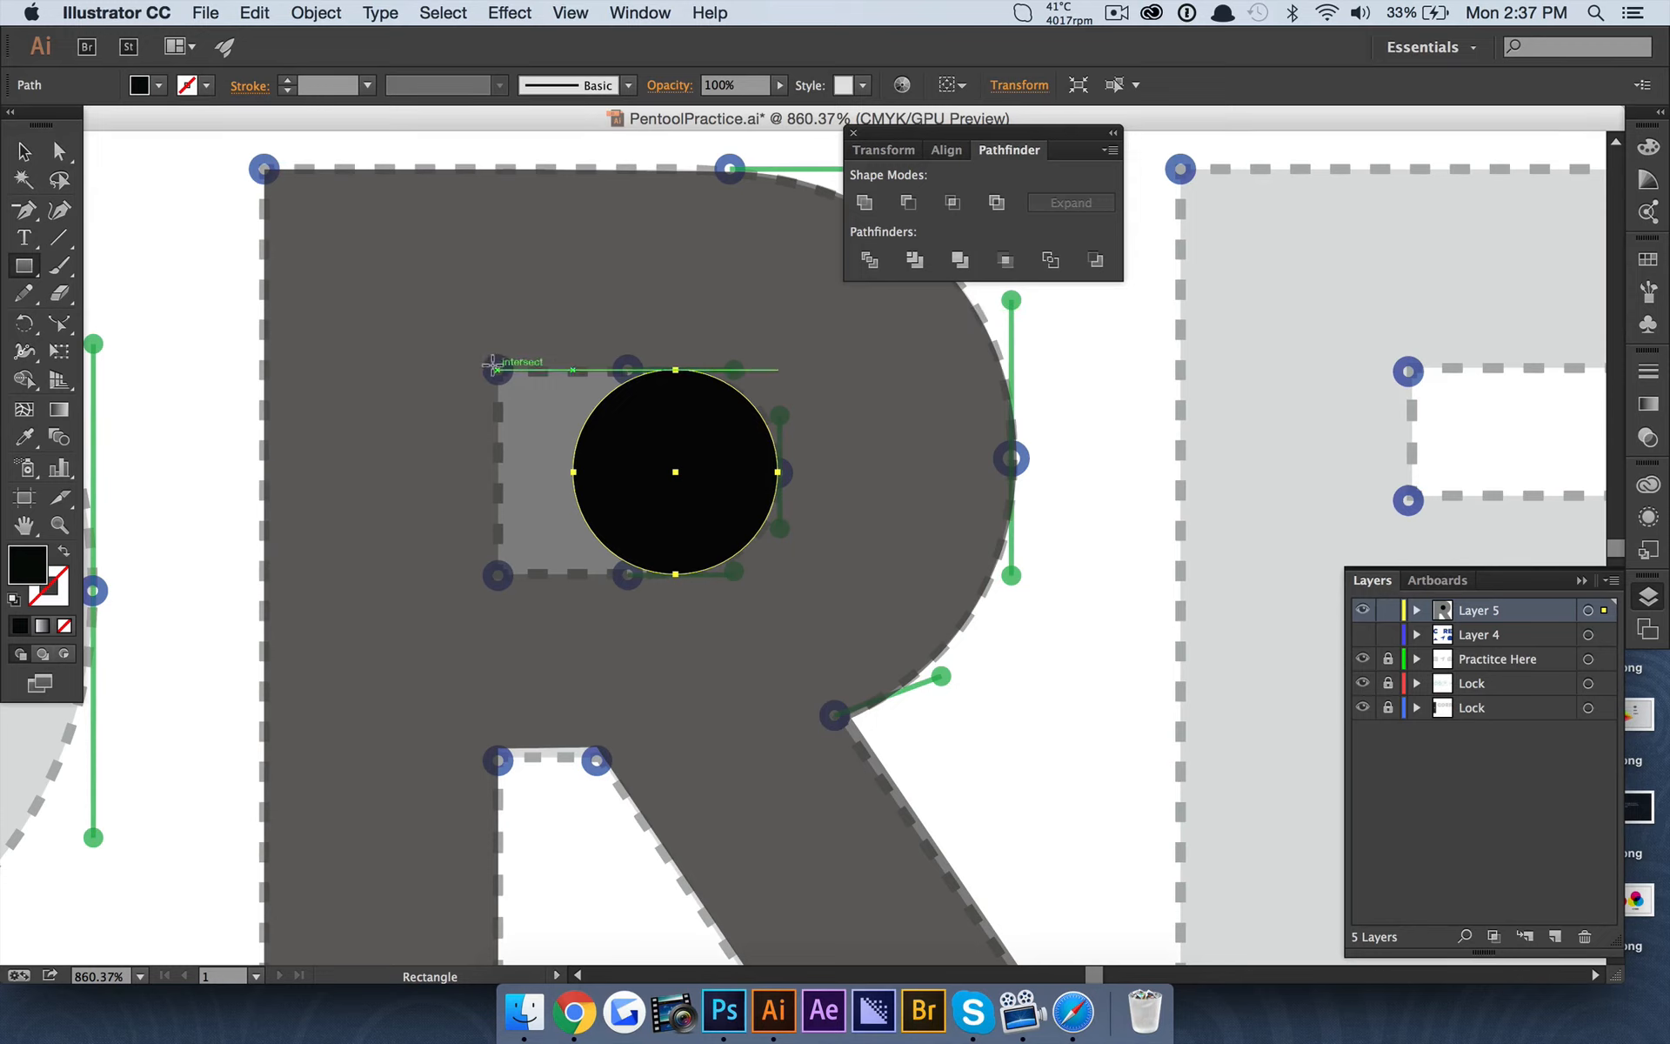
pyautogui.moveTo(495, 366); pyautogui.dragTo(675, 572)
pyautogui.click(25, 151)
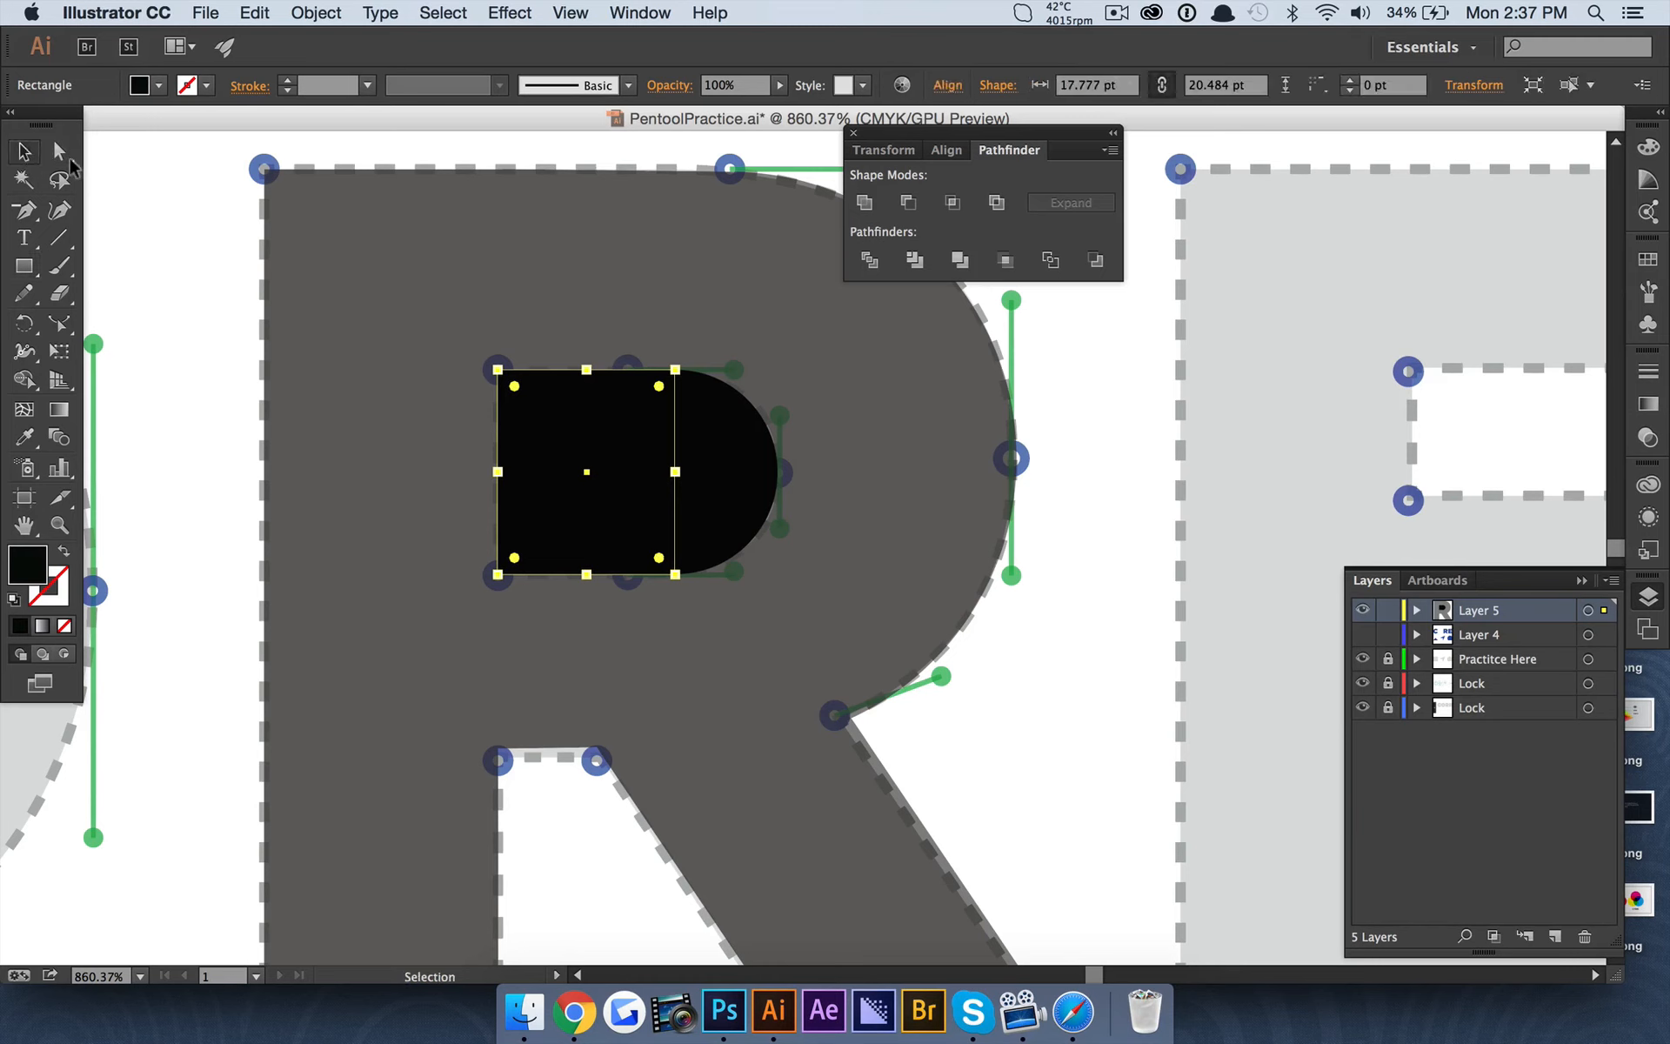
# Combine the circle and rectangle inside the R into one counter shape with the Pathfinder Merge operation.
pyautogui.click(168, 206)
pyautogui.keyDown('shift'); pyautogui.click(742, 440); pyautogui.keyUp('shift')
pyautogui.keyDown('shift'); pyautogui.click(536, 412); pyautogui.keyUp('shift')
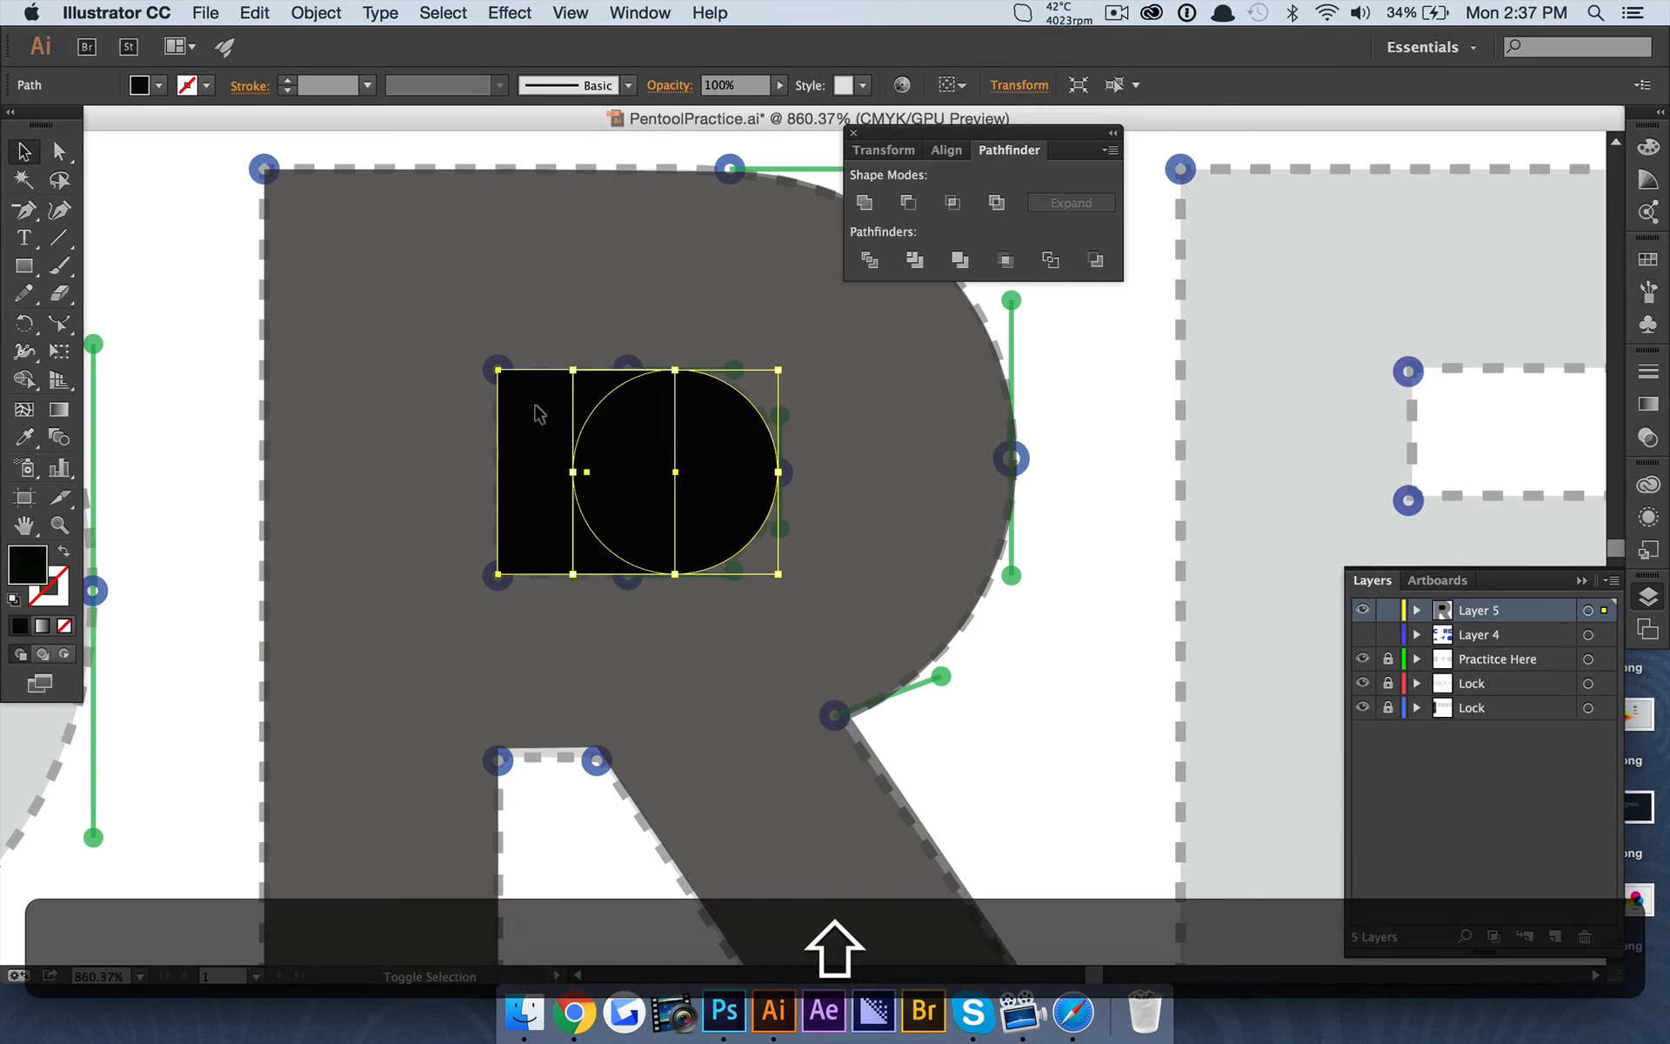
pyautogui.click(869, 259)
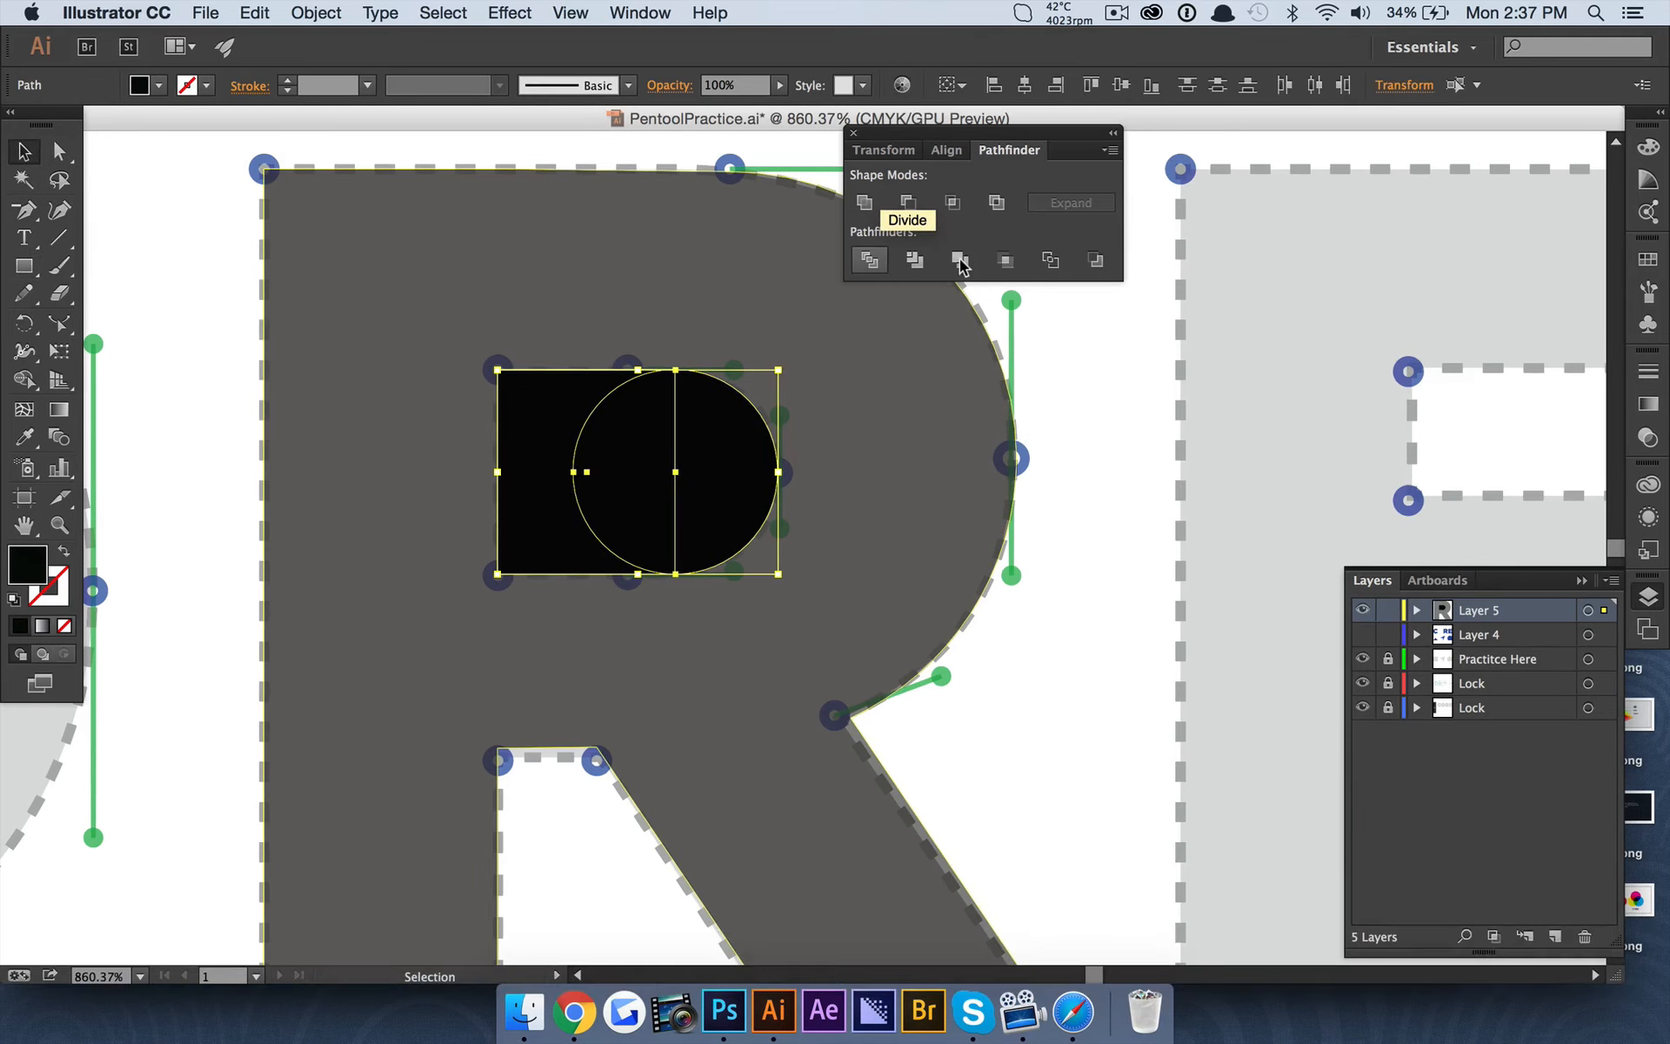
pyautogui.click(959, 259)
# Set the R shape's opacity to 100% and split it along the counter shape with Pathfinder Divide.
pyautogui.click(600, 279)
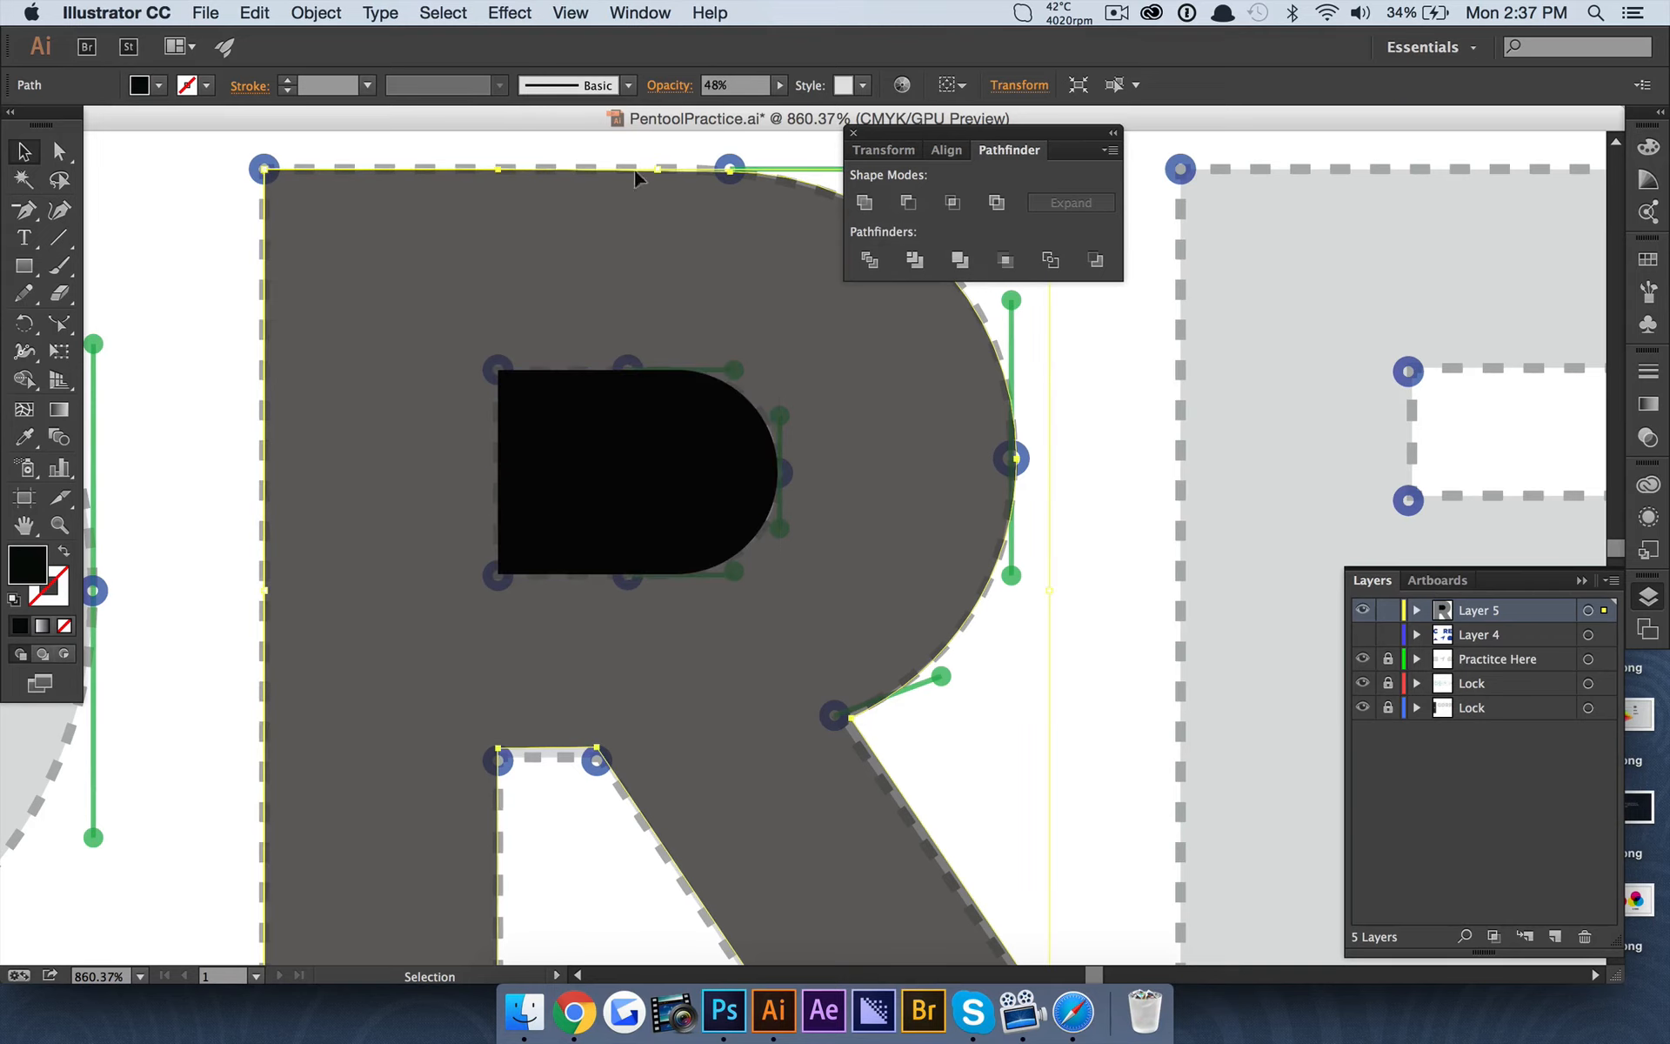
pyautogui.click(779, 86)
pyautogui.moveTo(755, 103); pyautogui.dragTo(831, 104)
pyautogui.keyDown('shift'); pyautogui.click(645, 424); pyautogui.keyUp('shift')
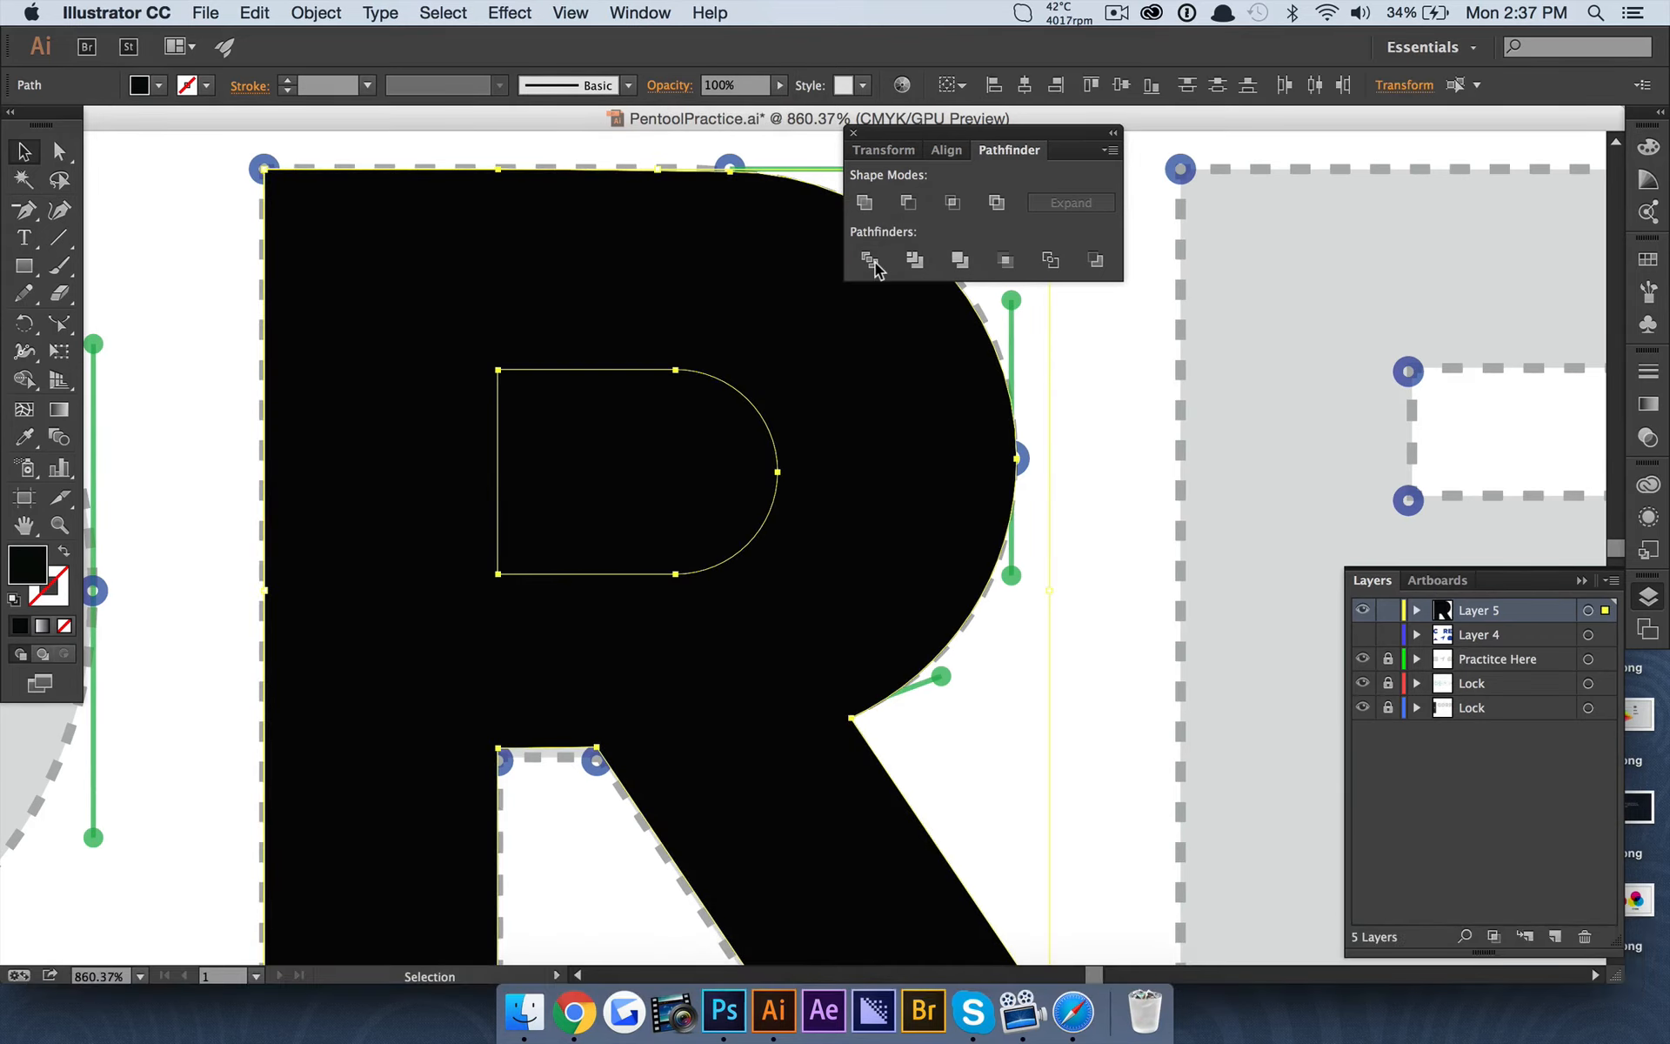
pyautogui.click(869, 261)
# Delete the divided counter piece from inside the R to cut out its hole.
pyautogui.click(59, 152)
pyautogui.click(136, 204)
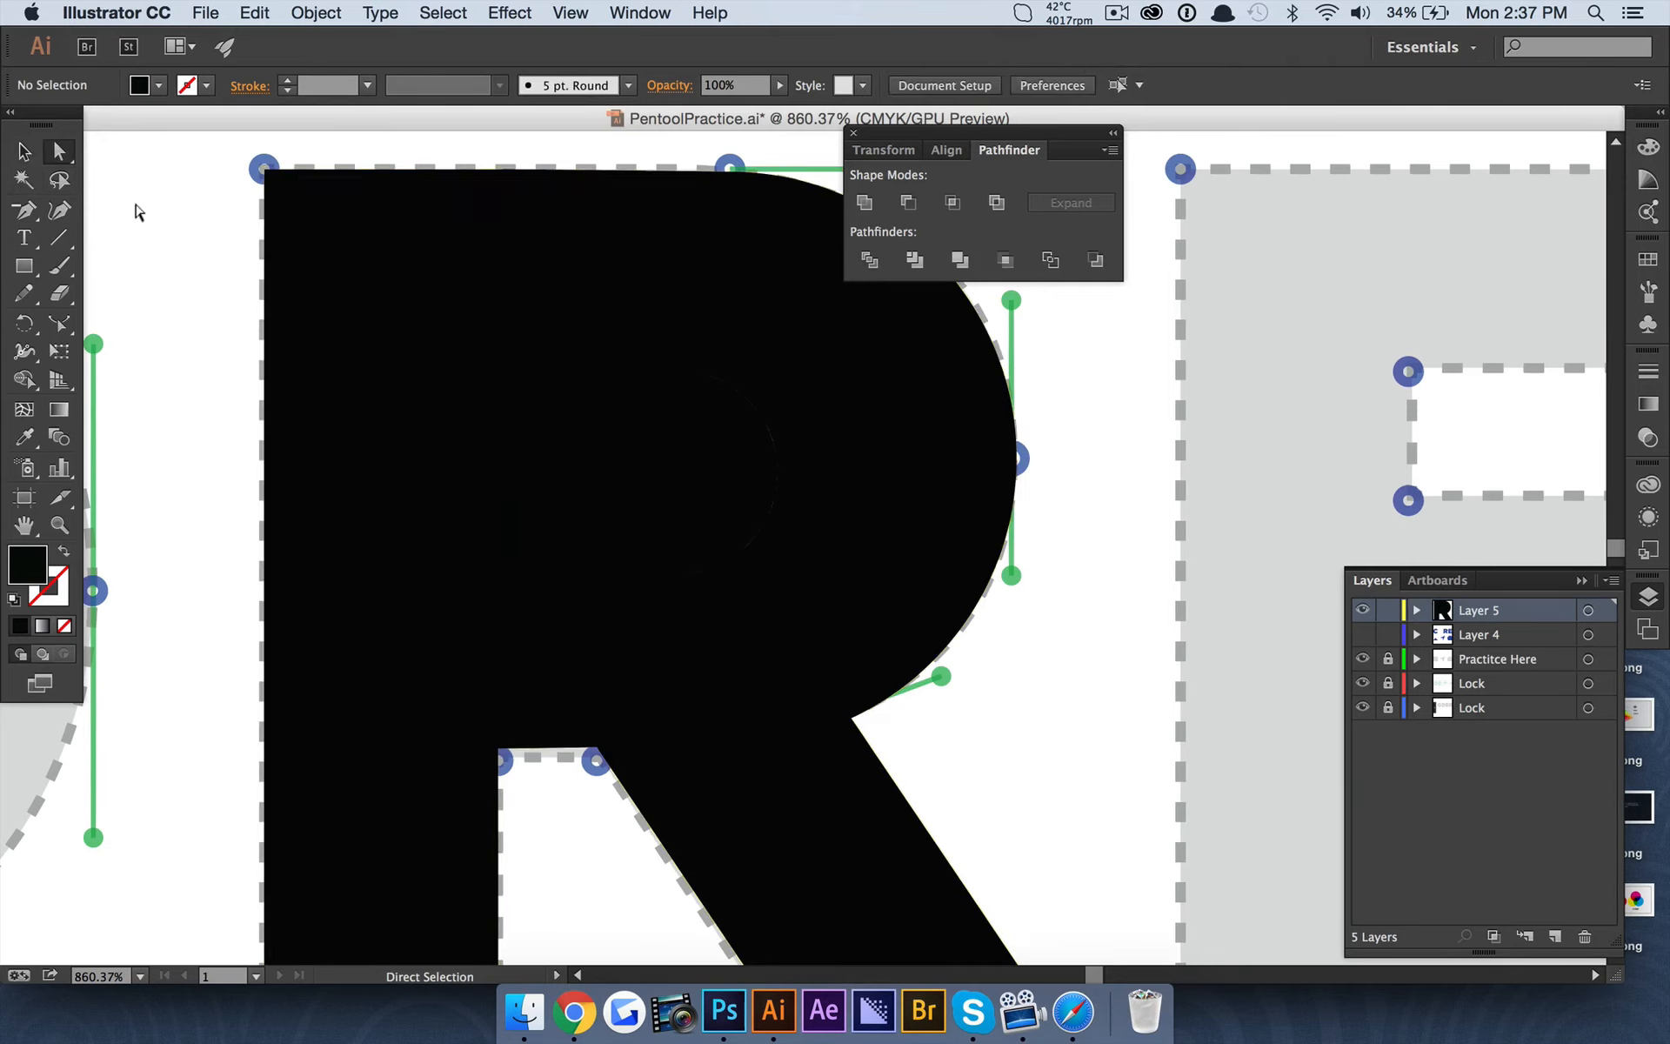
pyautogui.click(569, 492)
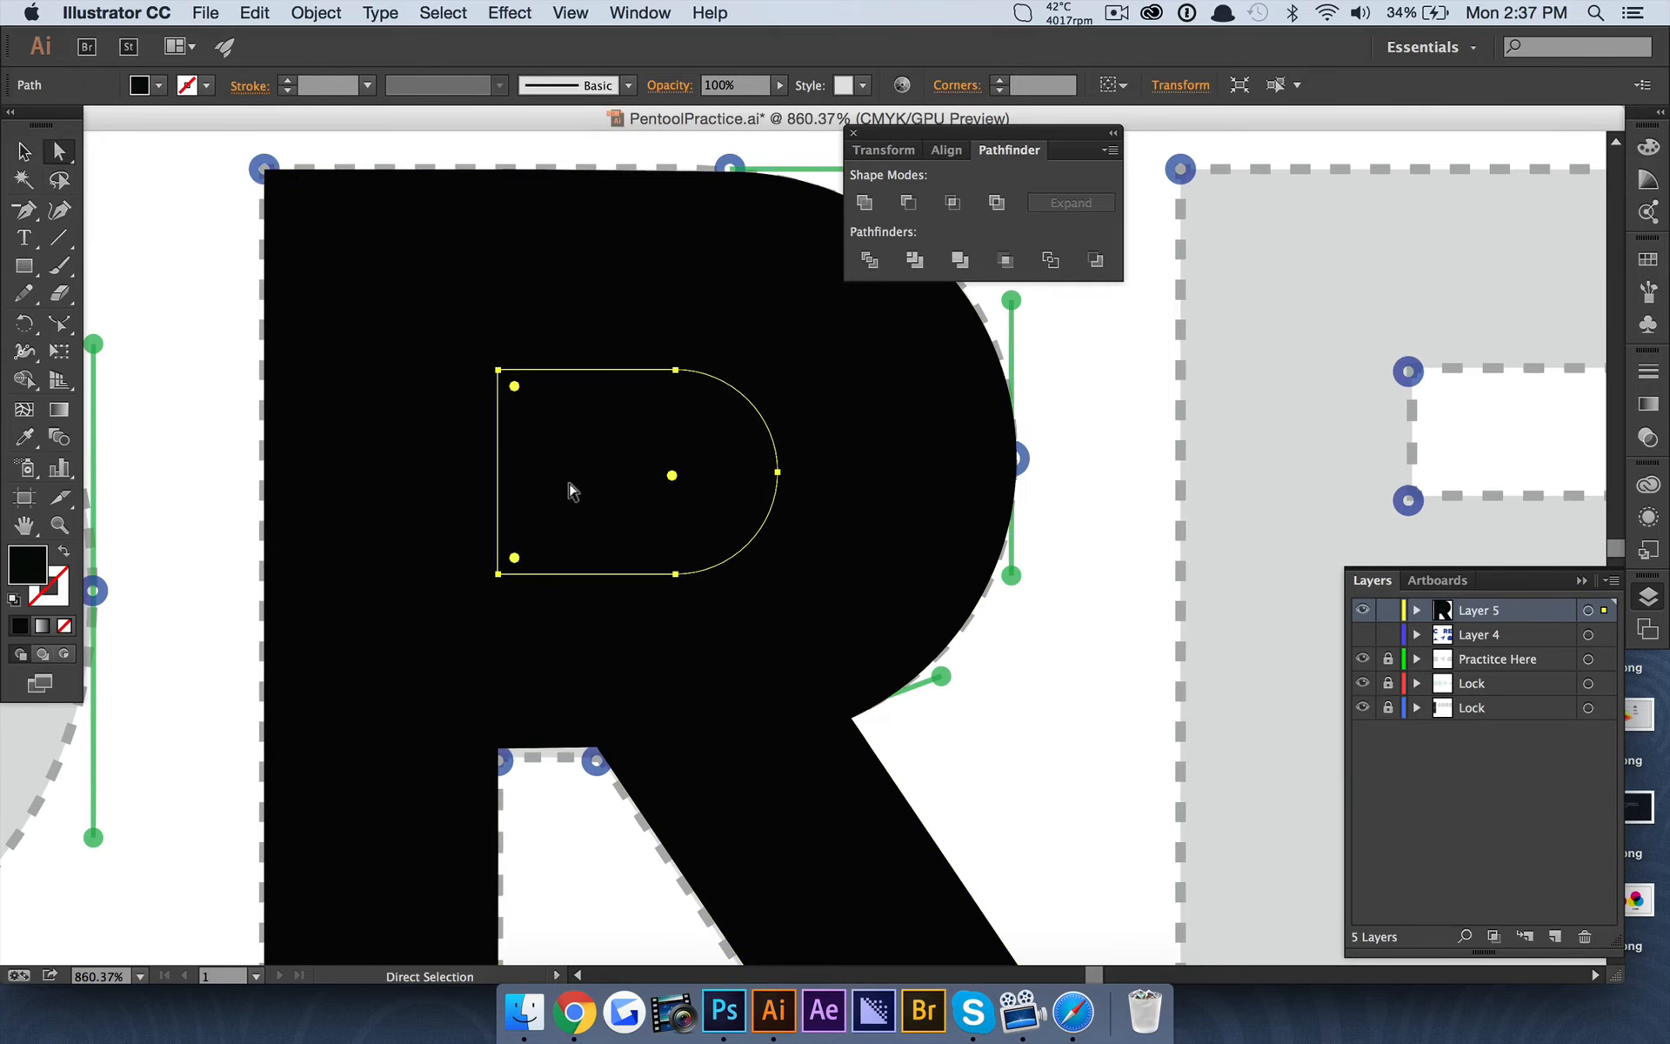
pyautogui.press('BackSpace')
# Draw a circle from the O template's centre out to its outer edge and lower its opacity to 45%.
pyautogui.scroll(-5, 570, 491)
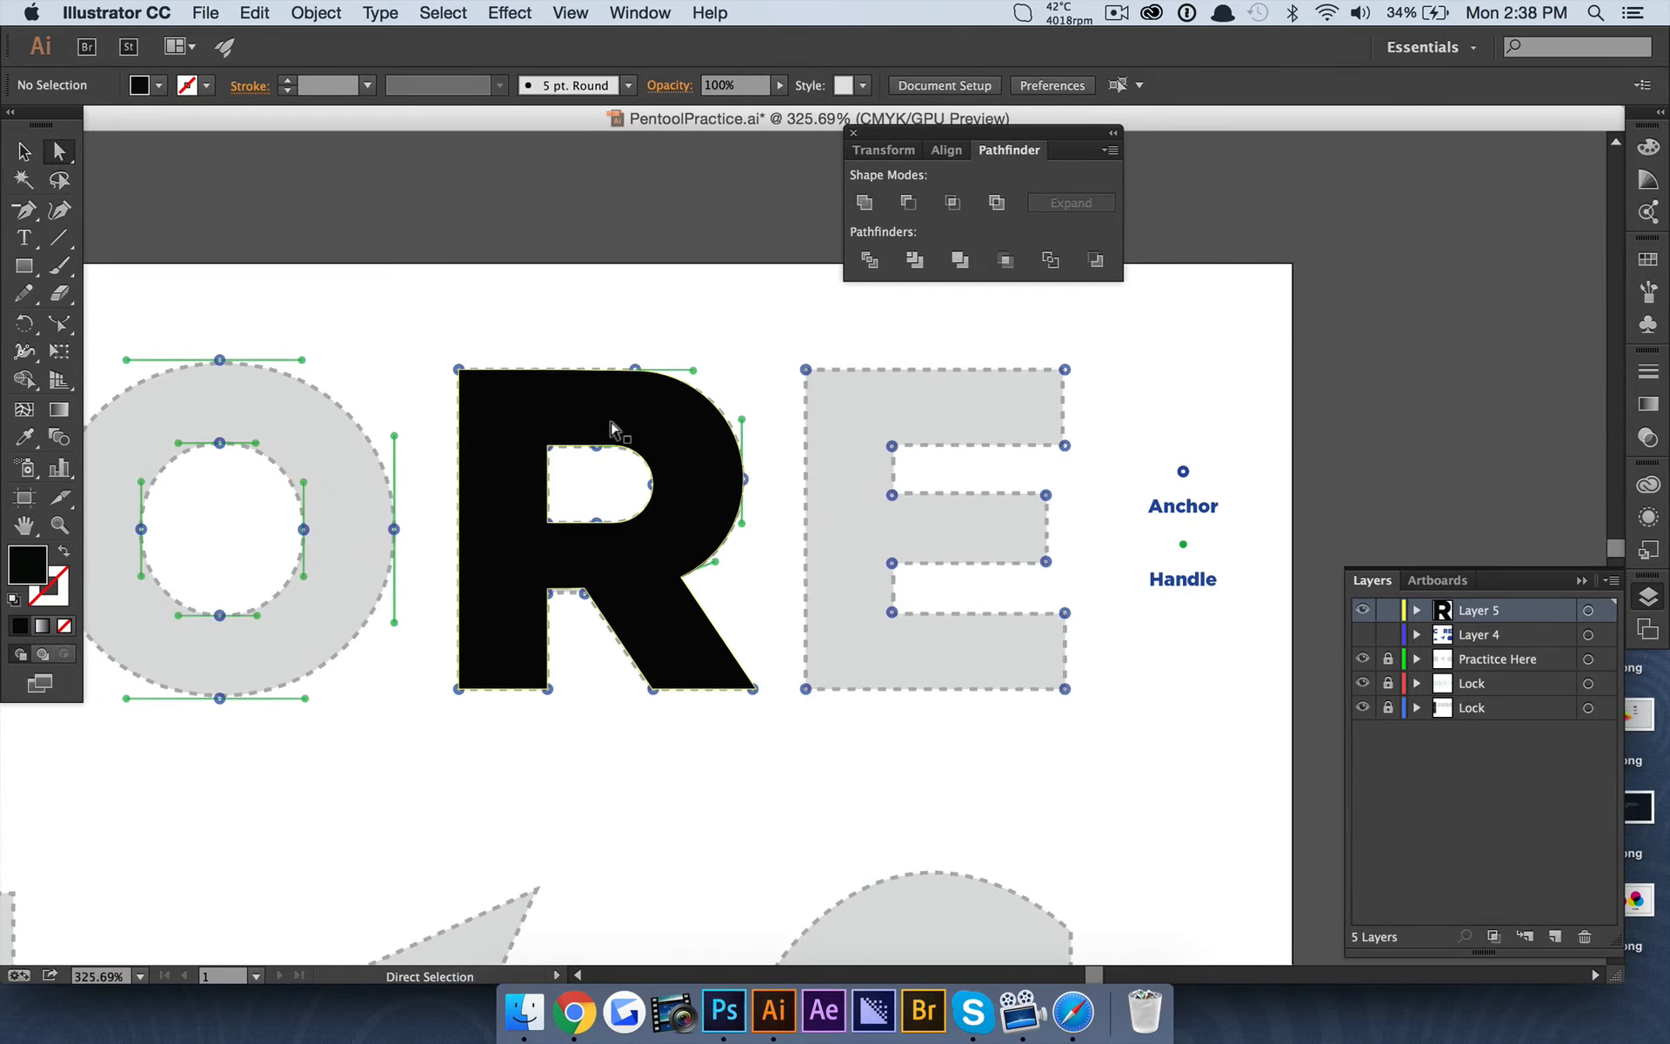
pyautogui.hscroll(-5, 611, 427)
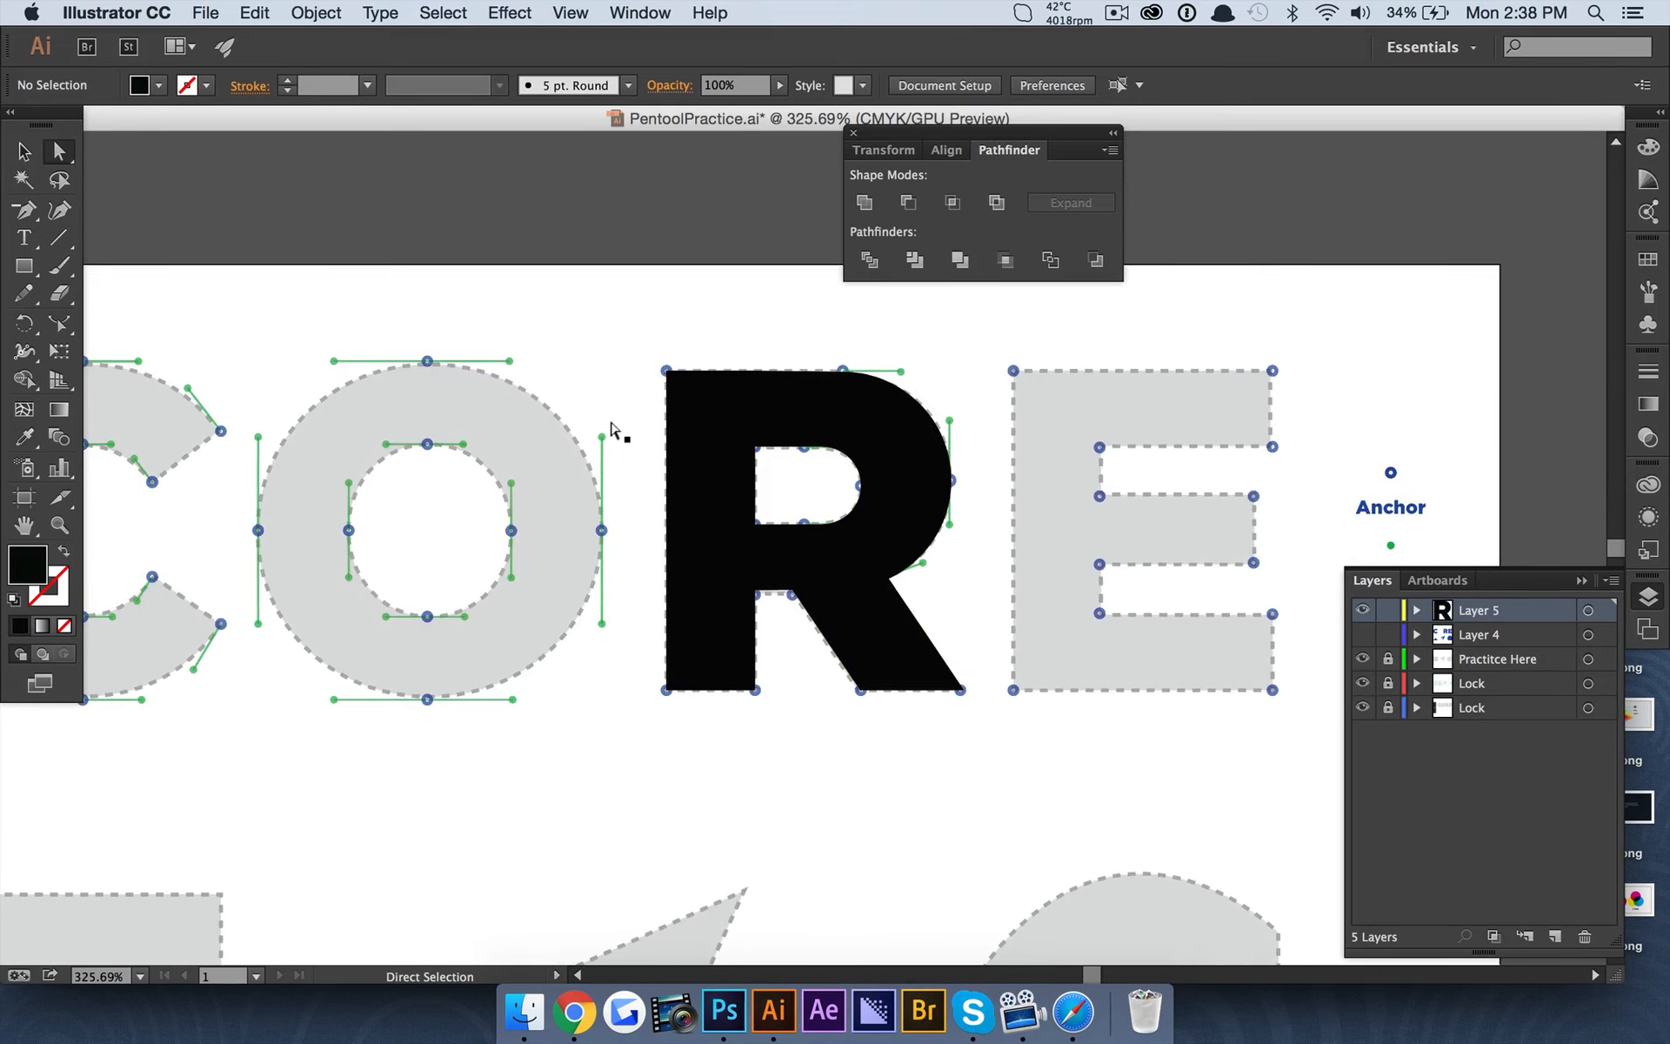
pyautogui.hscroll(-9, 610, 426)
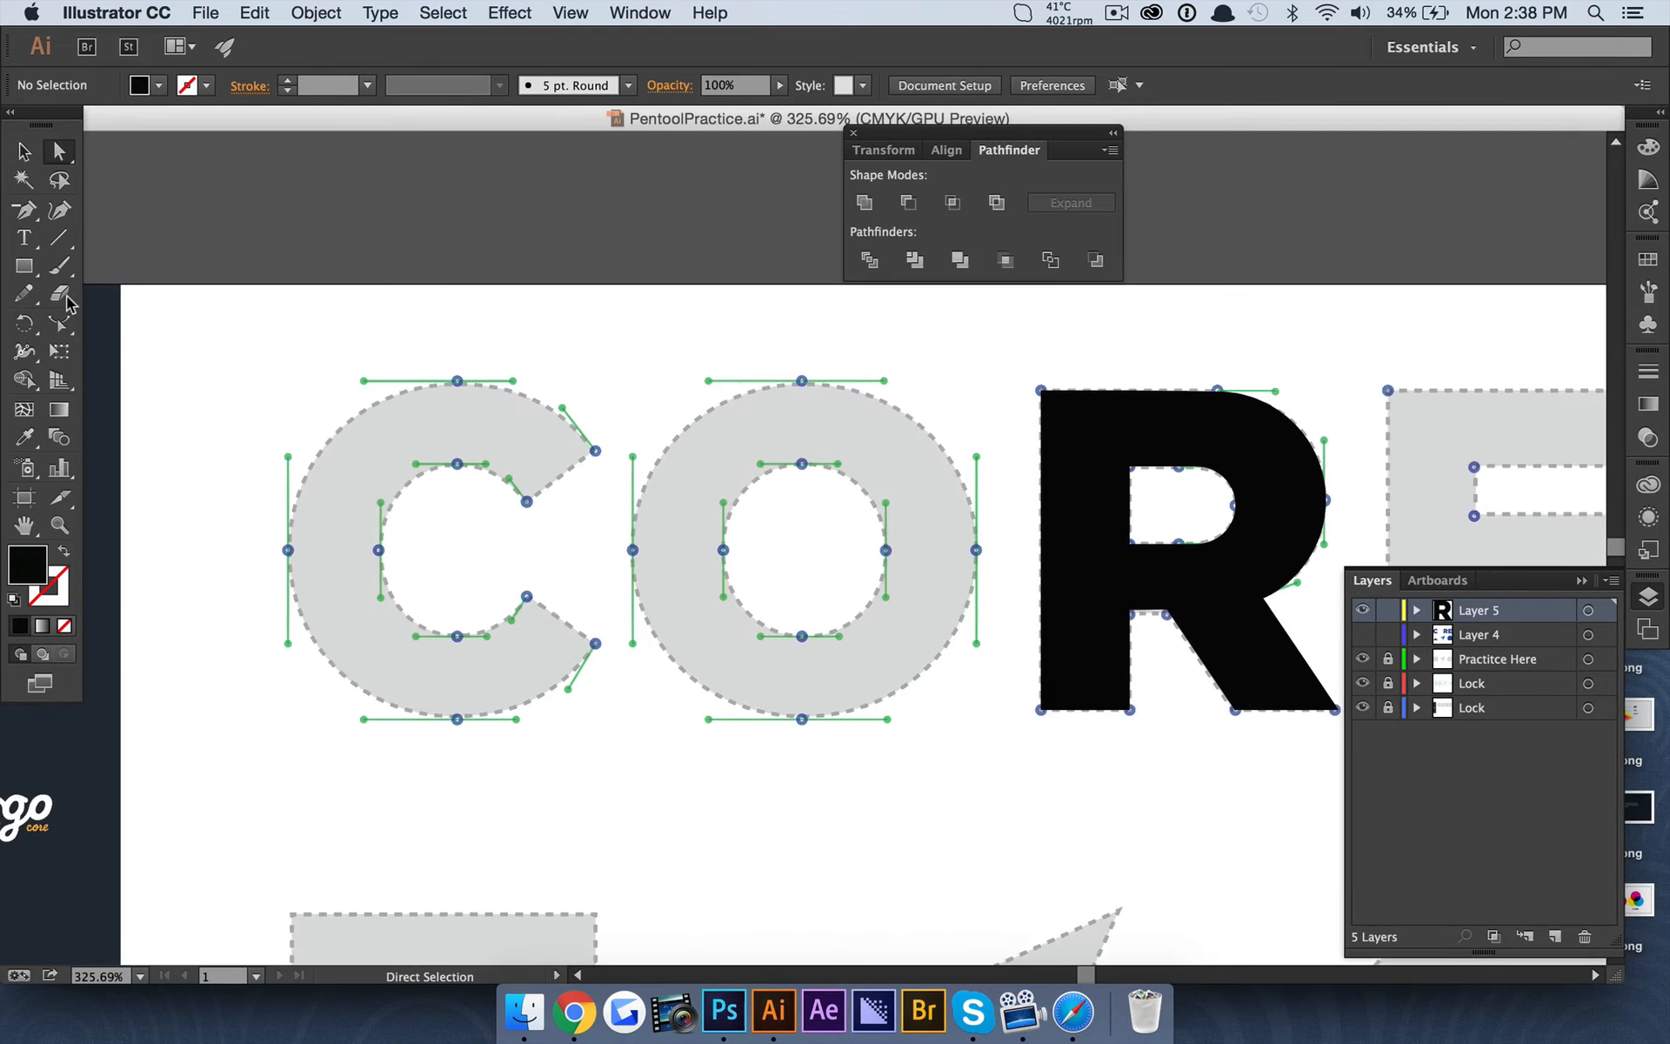
pyautogui.moveTo(30, 277); pyautogui.dragTo(131, 321)
pyautogui.hscroll(4, 510, 487)
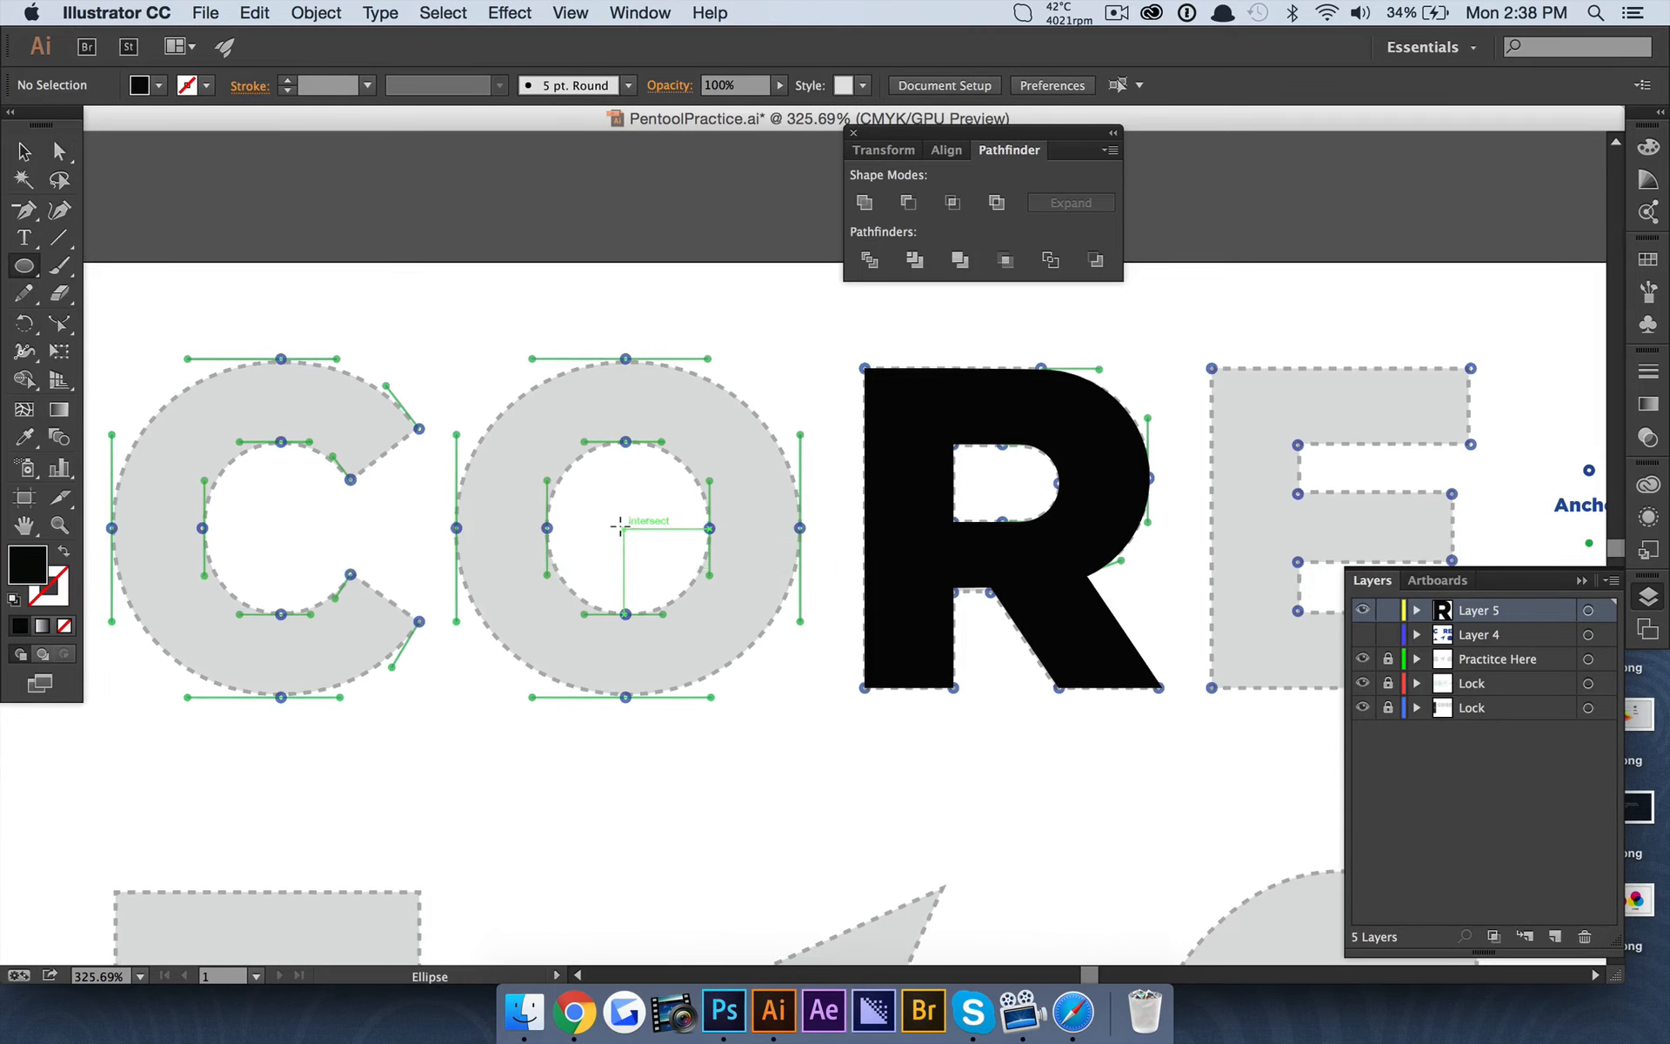
pyautogui.moveTo(623, 525); pyautogui.dragTo(798, 659)
pyautogui.press('v')
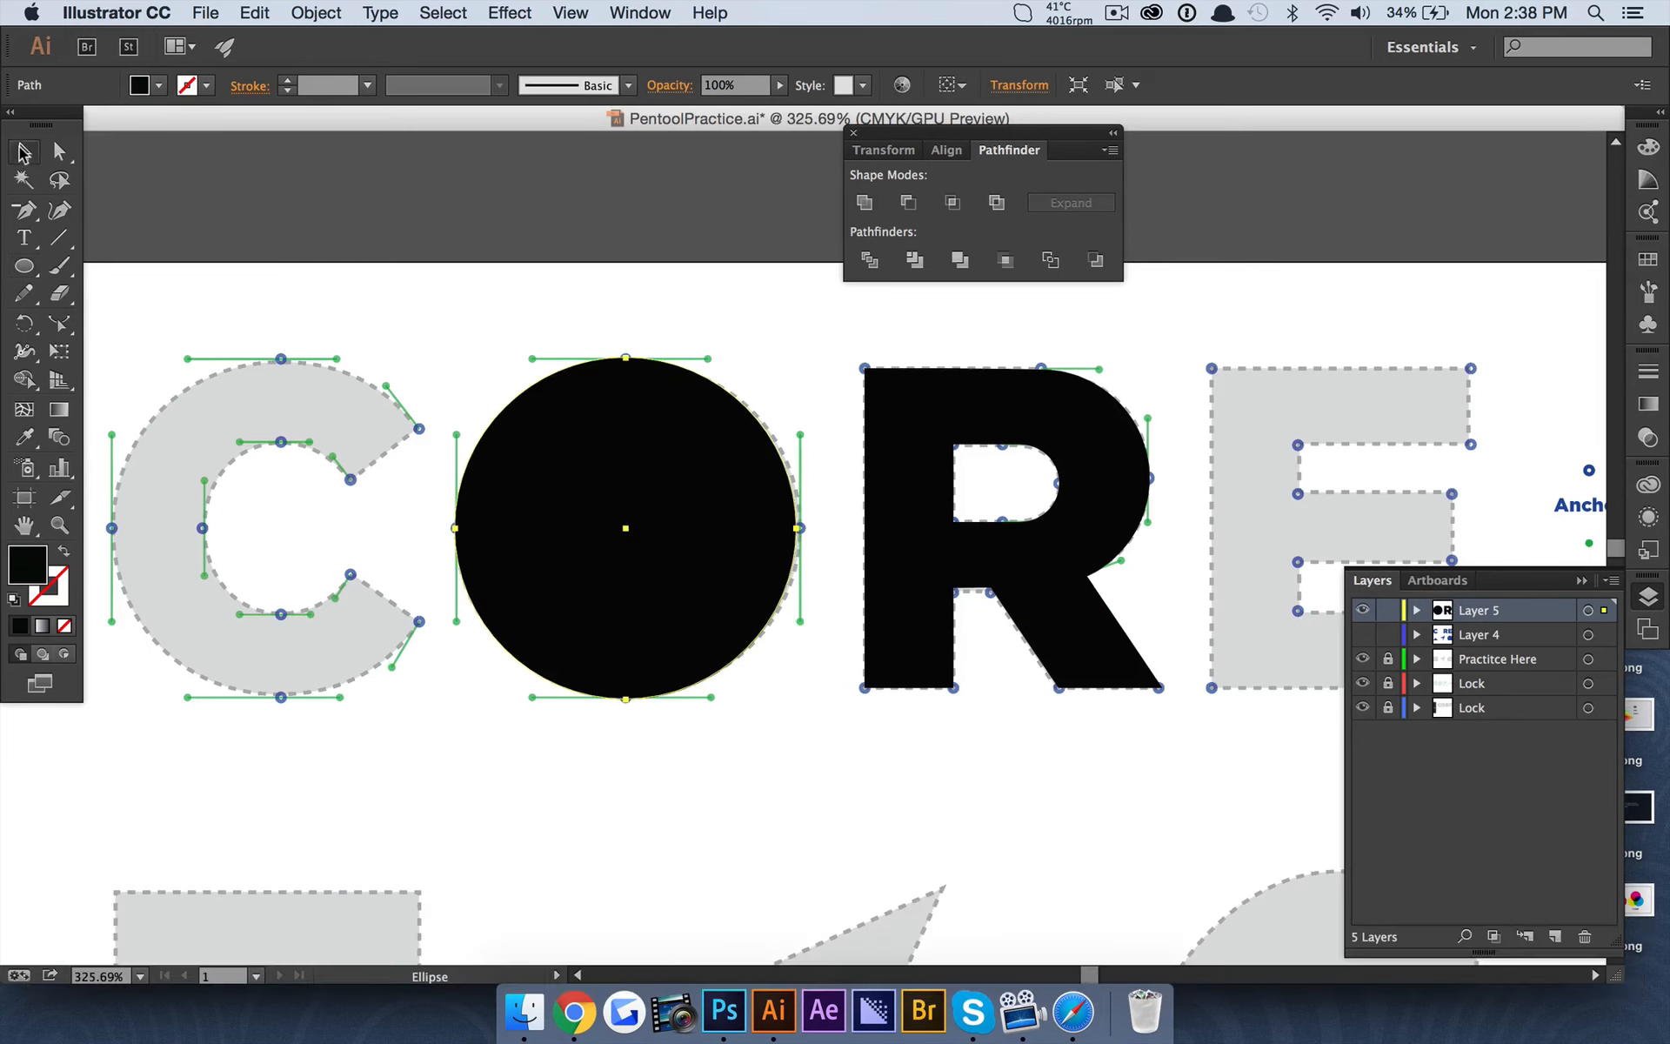
pyautogui.moveTo(740, 100); pyautogui.dragTo(708, 157)
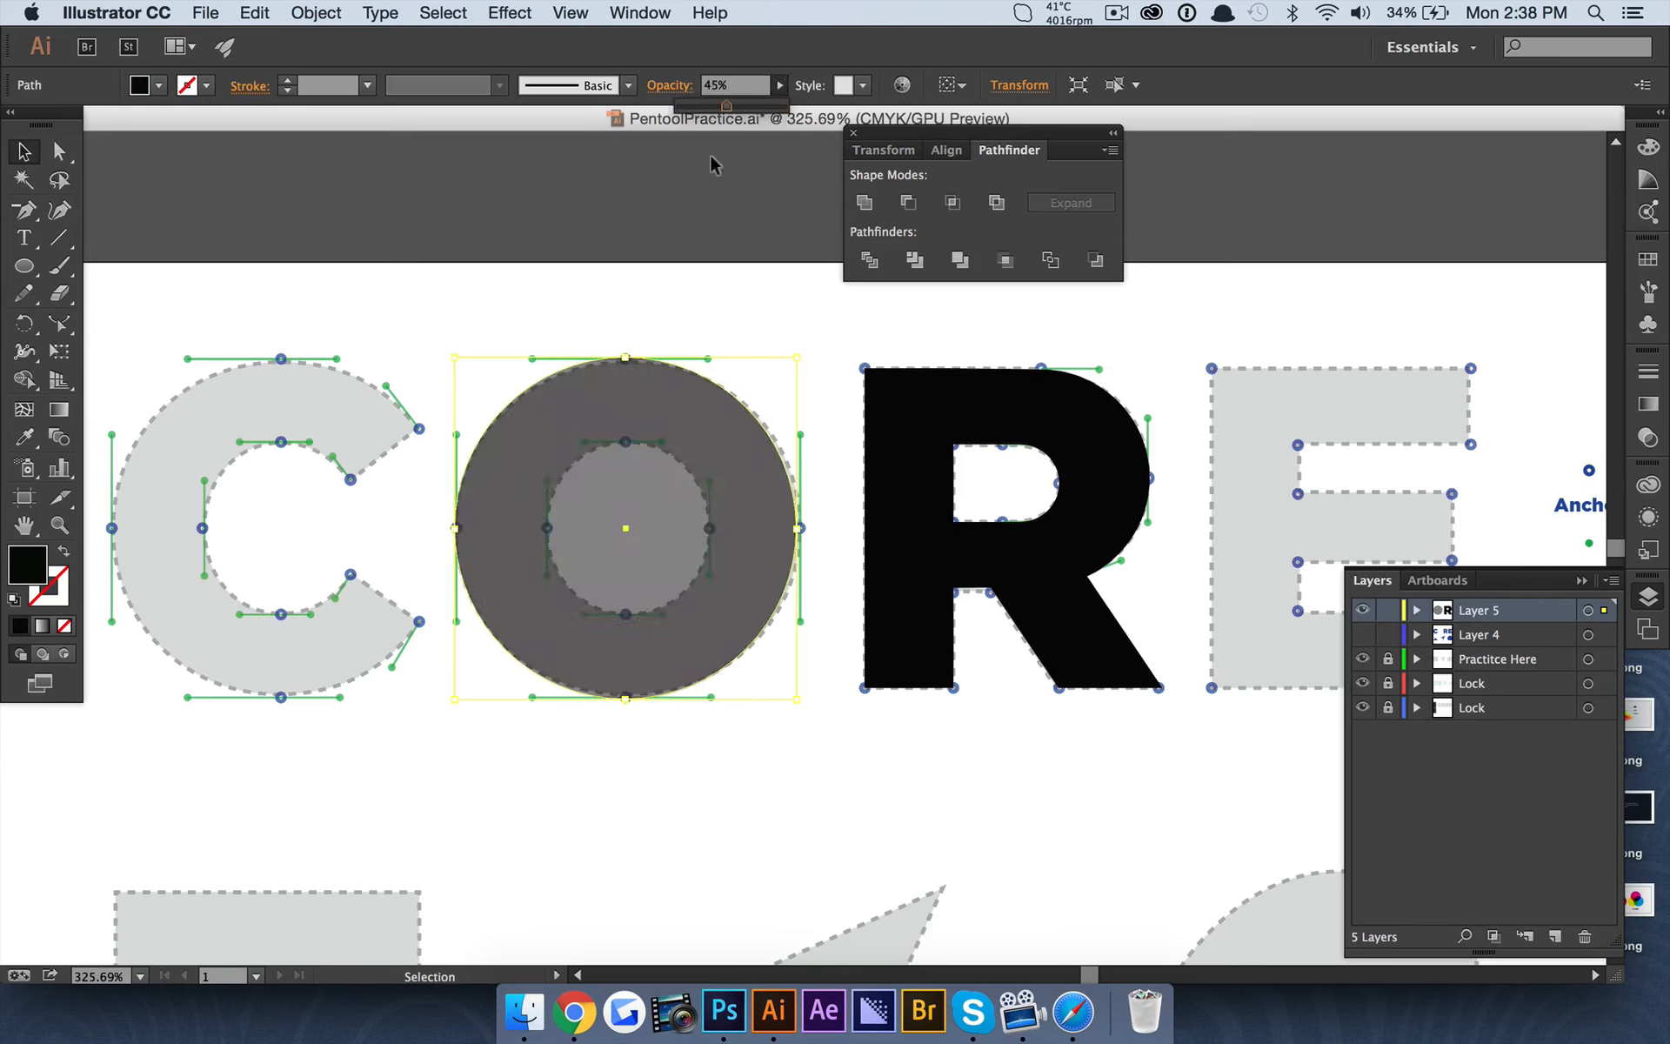
pyautogui.press('super+c')
pyautogui.press('super+v')
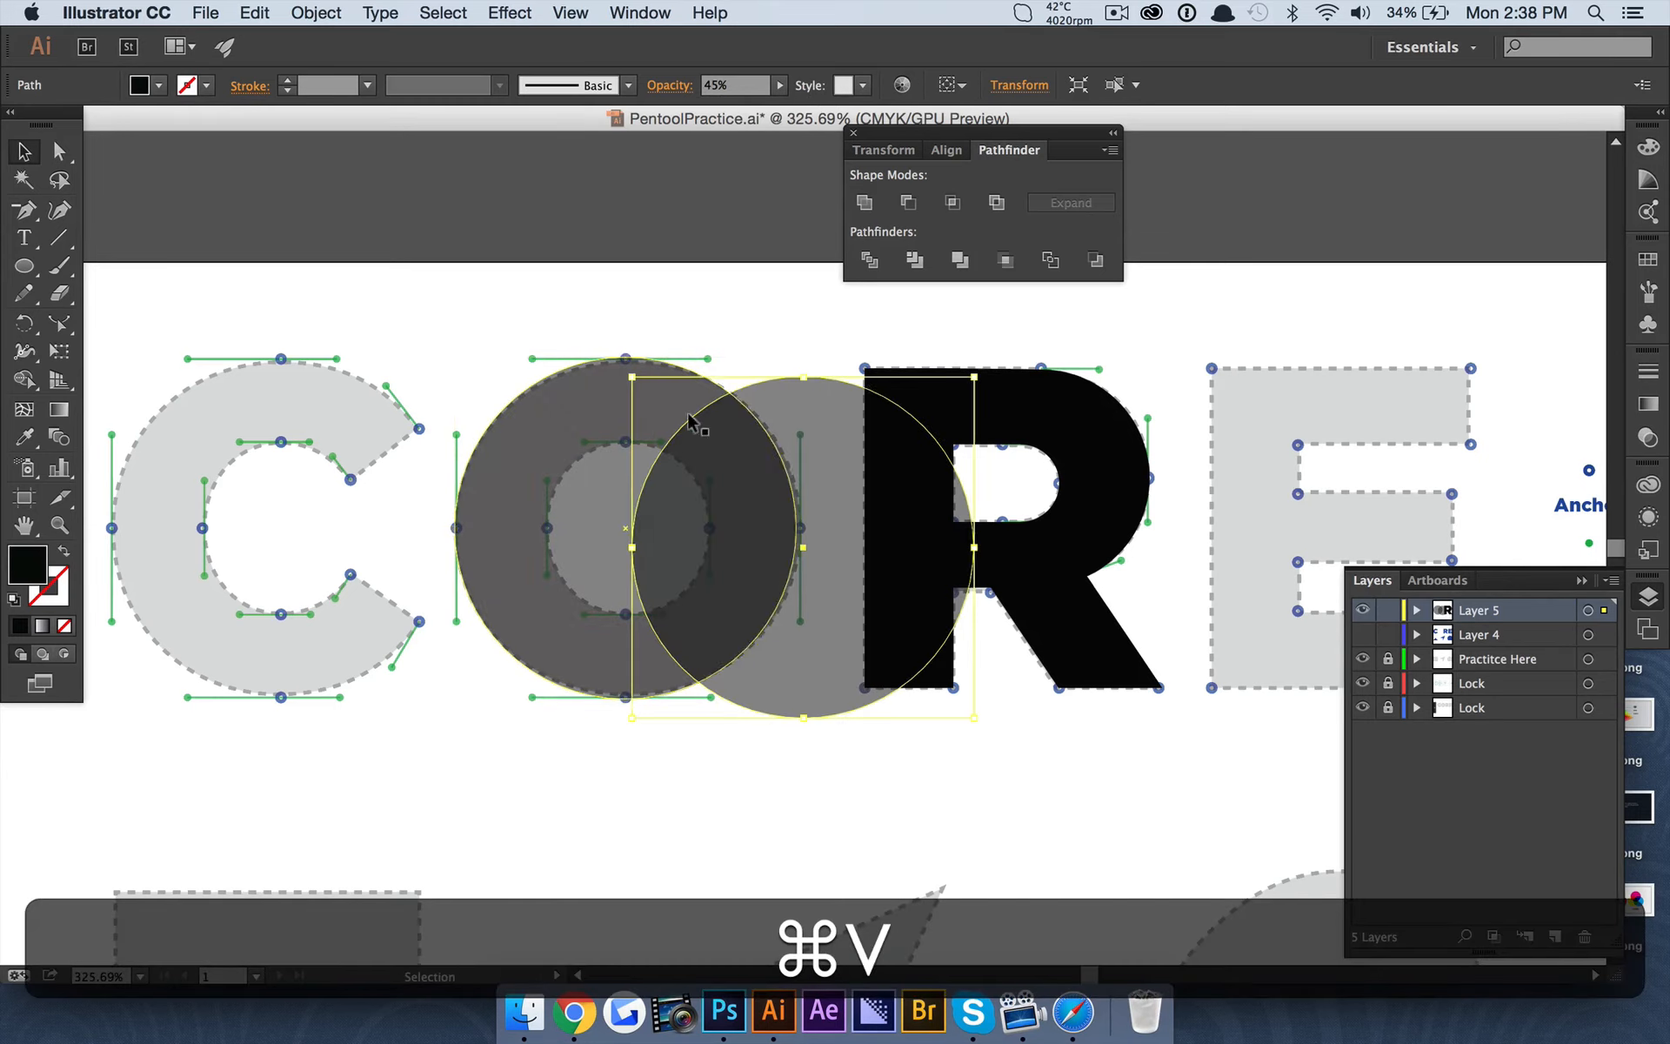
pyautogui.moveTo(816, 418); pyautogui.dragTo(643, 400)
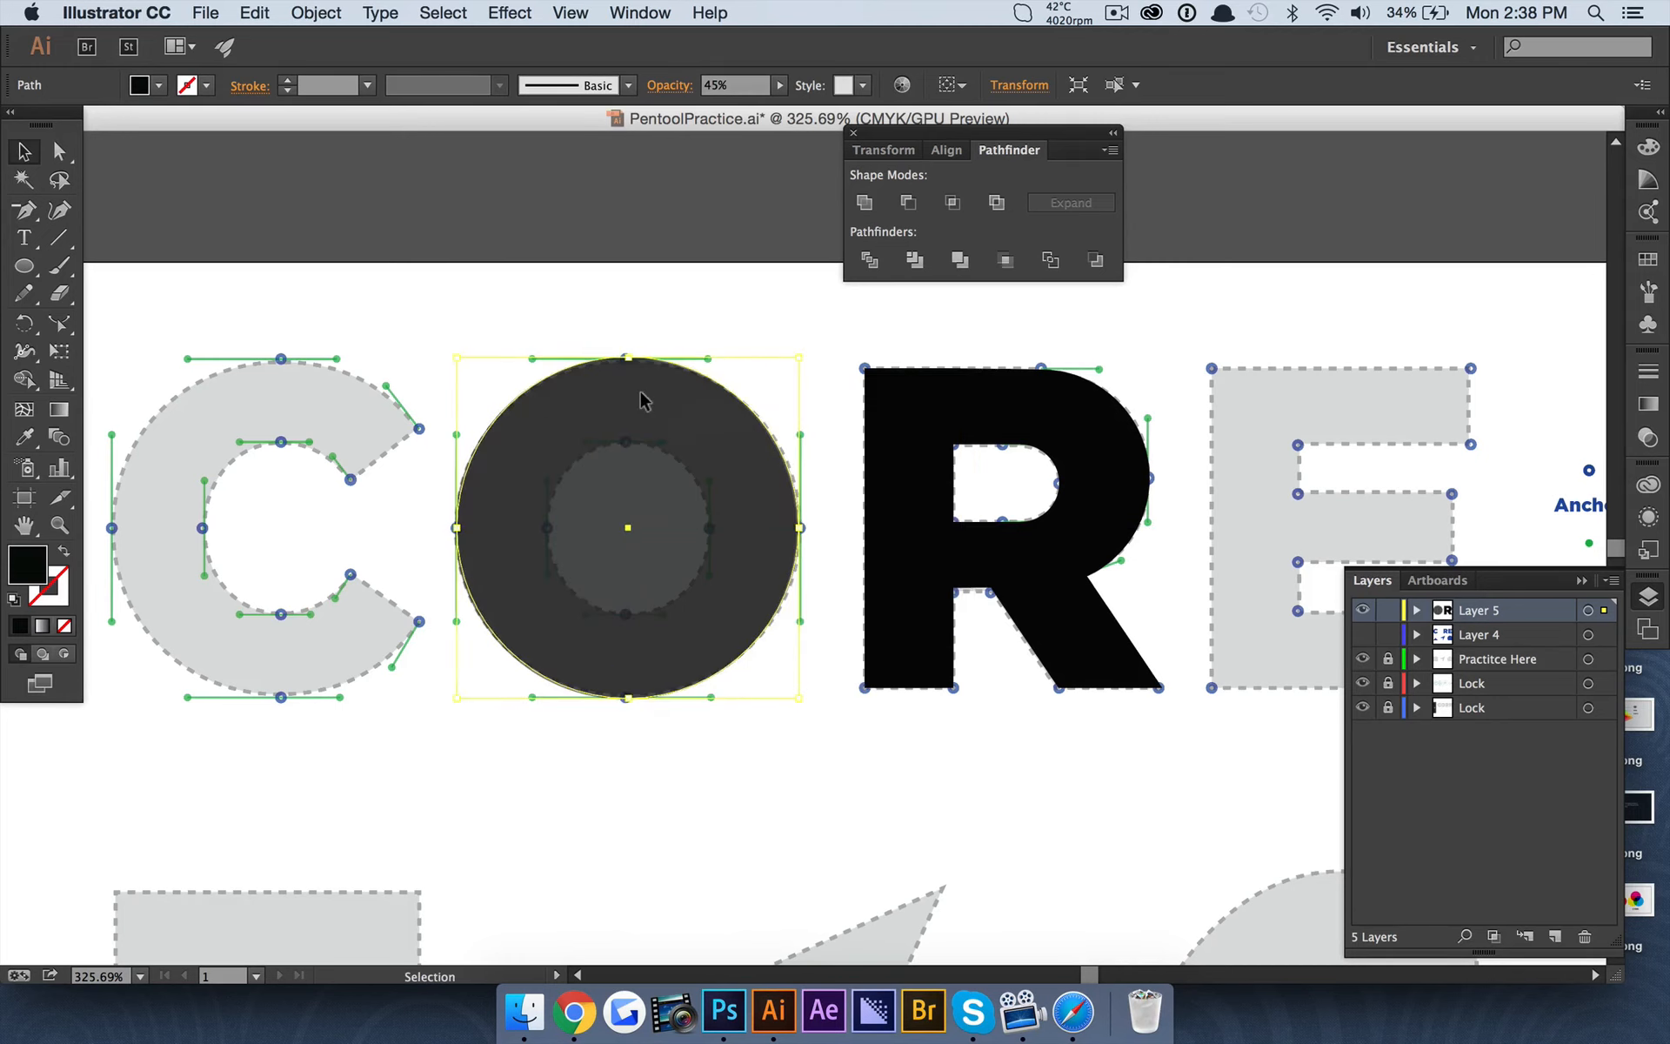
pyautogui.press('BackSpace')
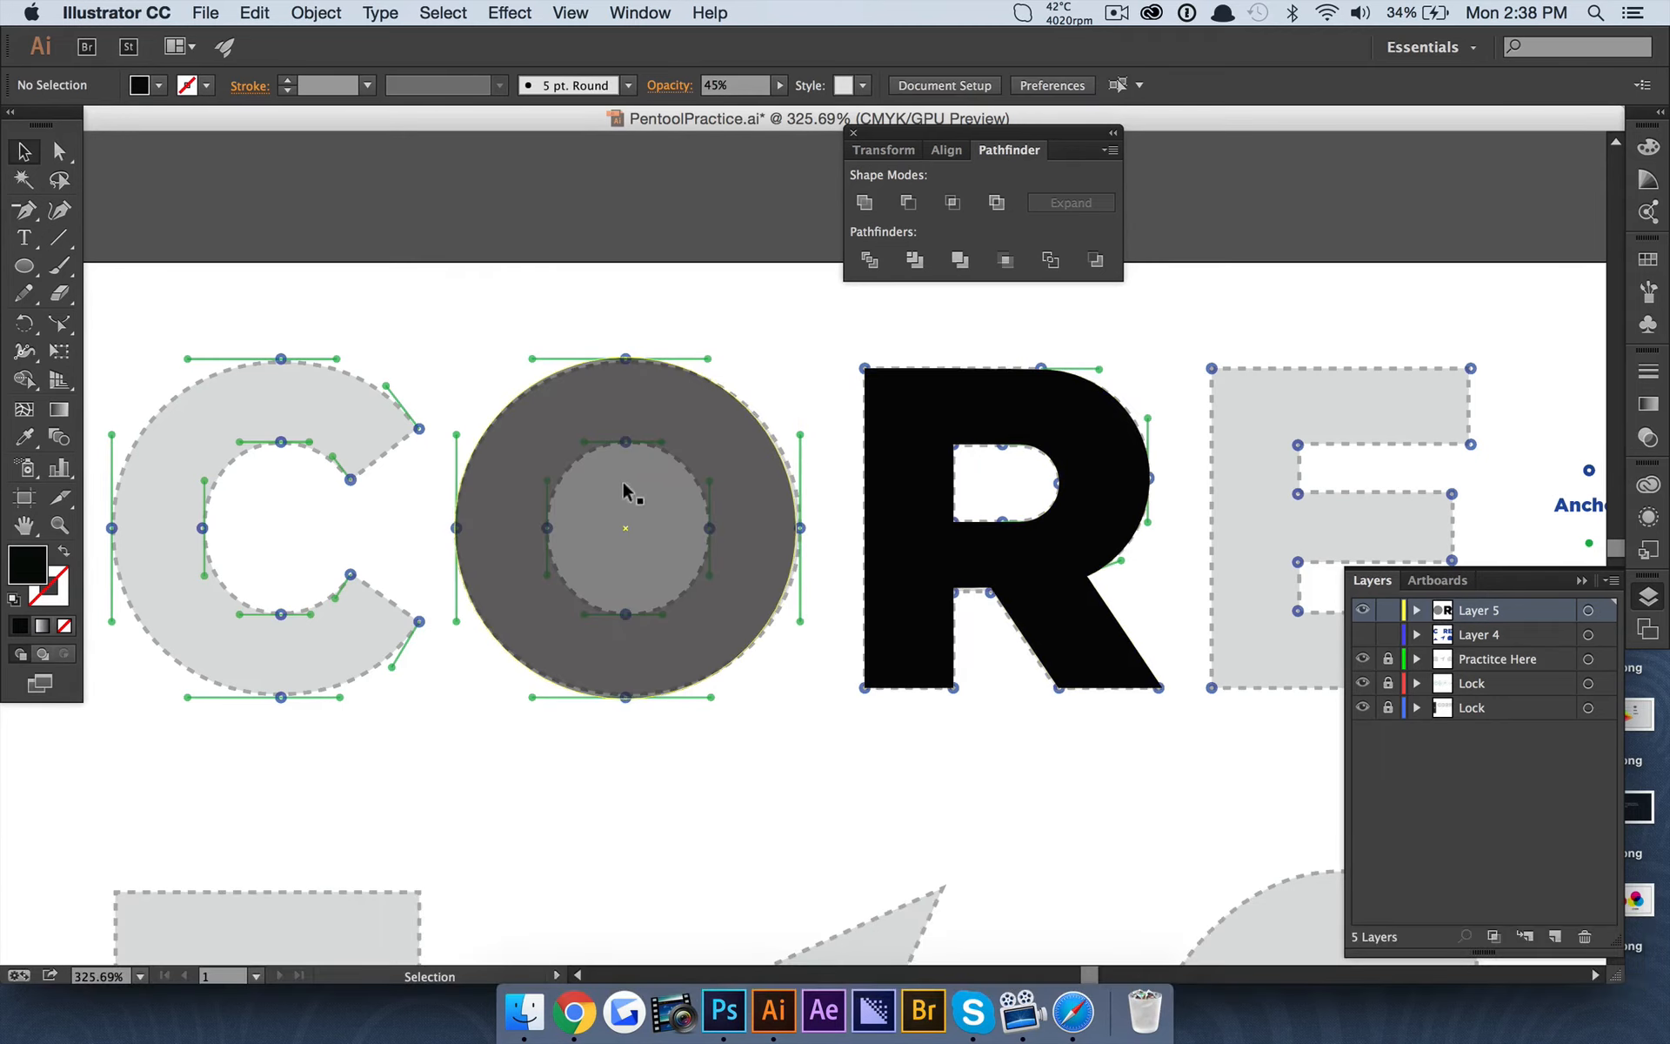
# Duplicate the O circle in place and scale the copy down about its centre to match the template's inner hole.
pyautogui.click(716, 495)
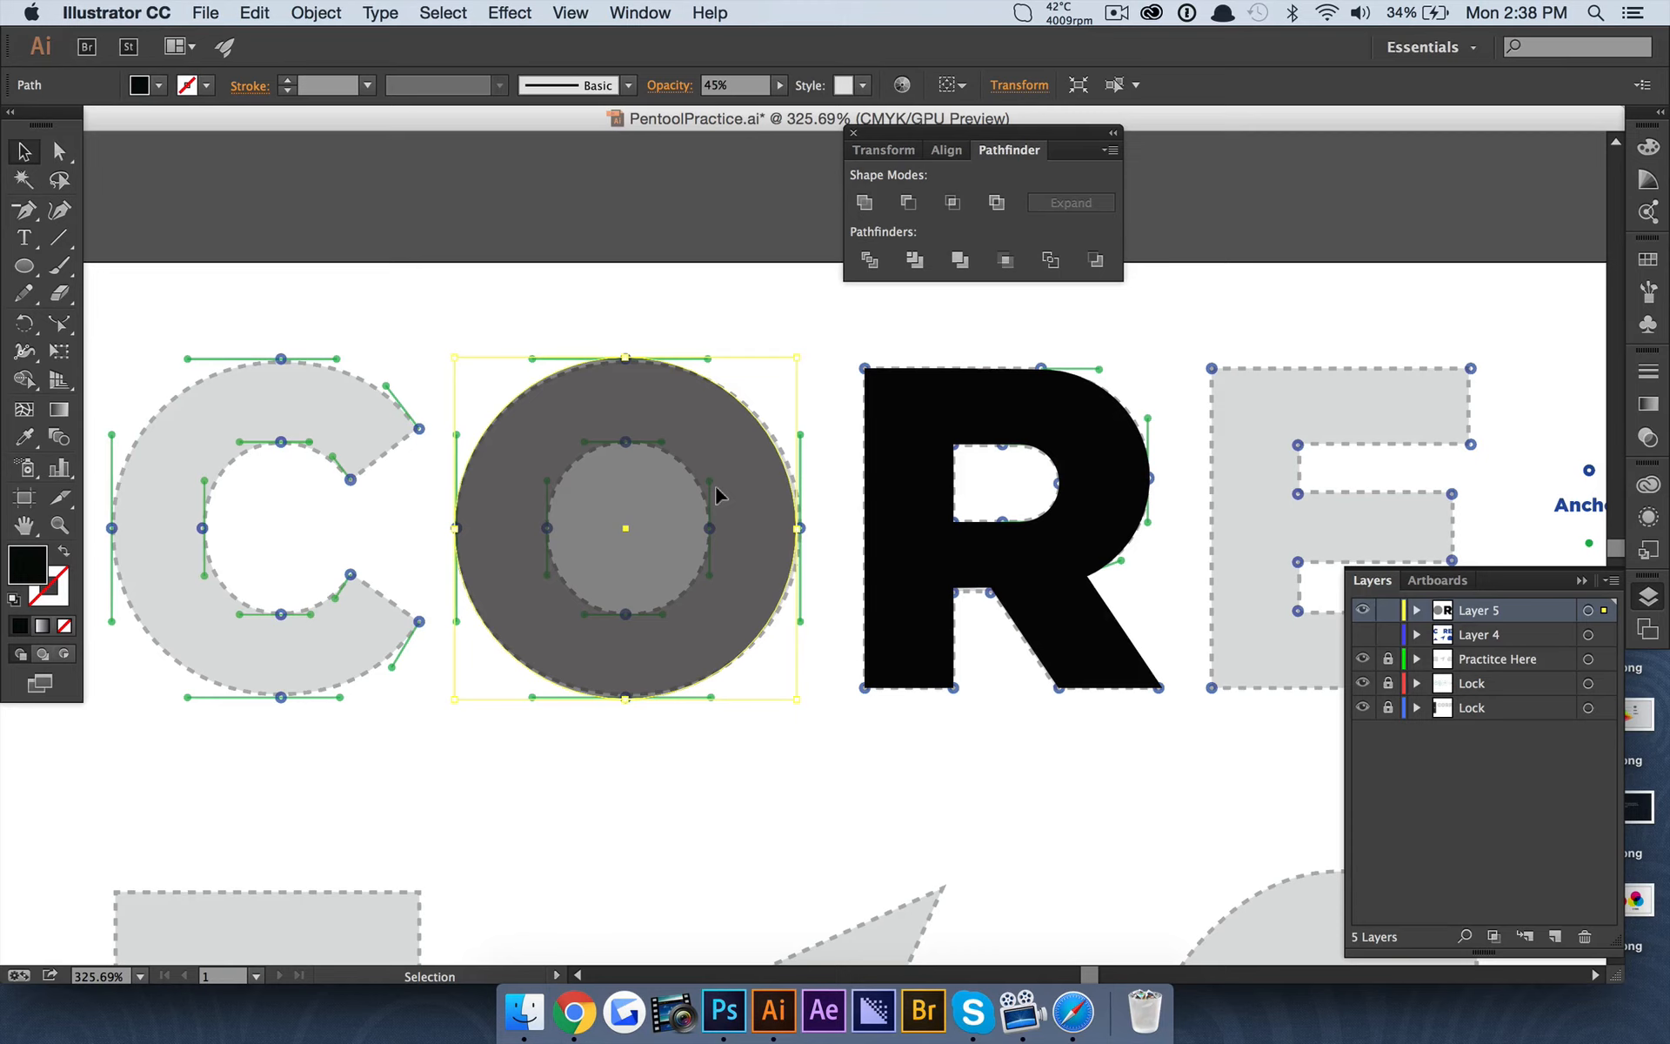
pyautogui.press('super+c')
pyautogui.press('super+f')
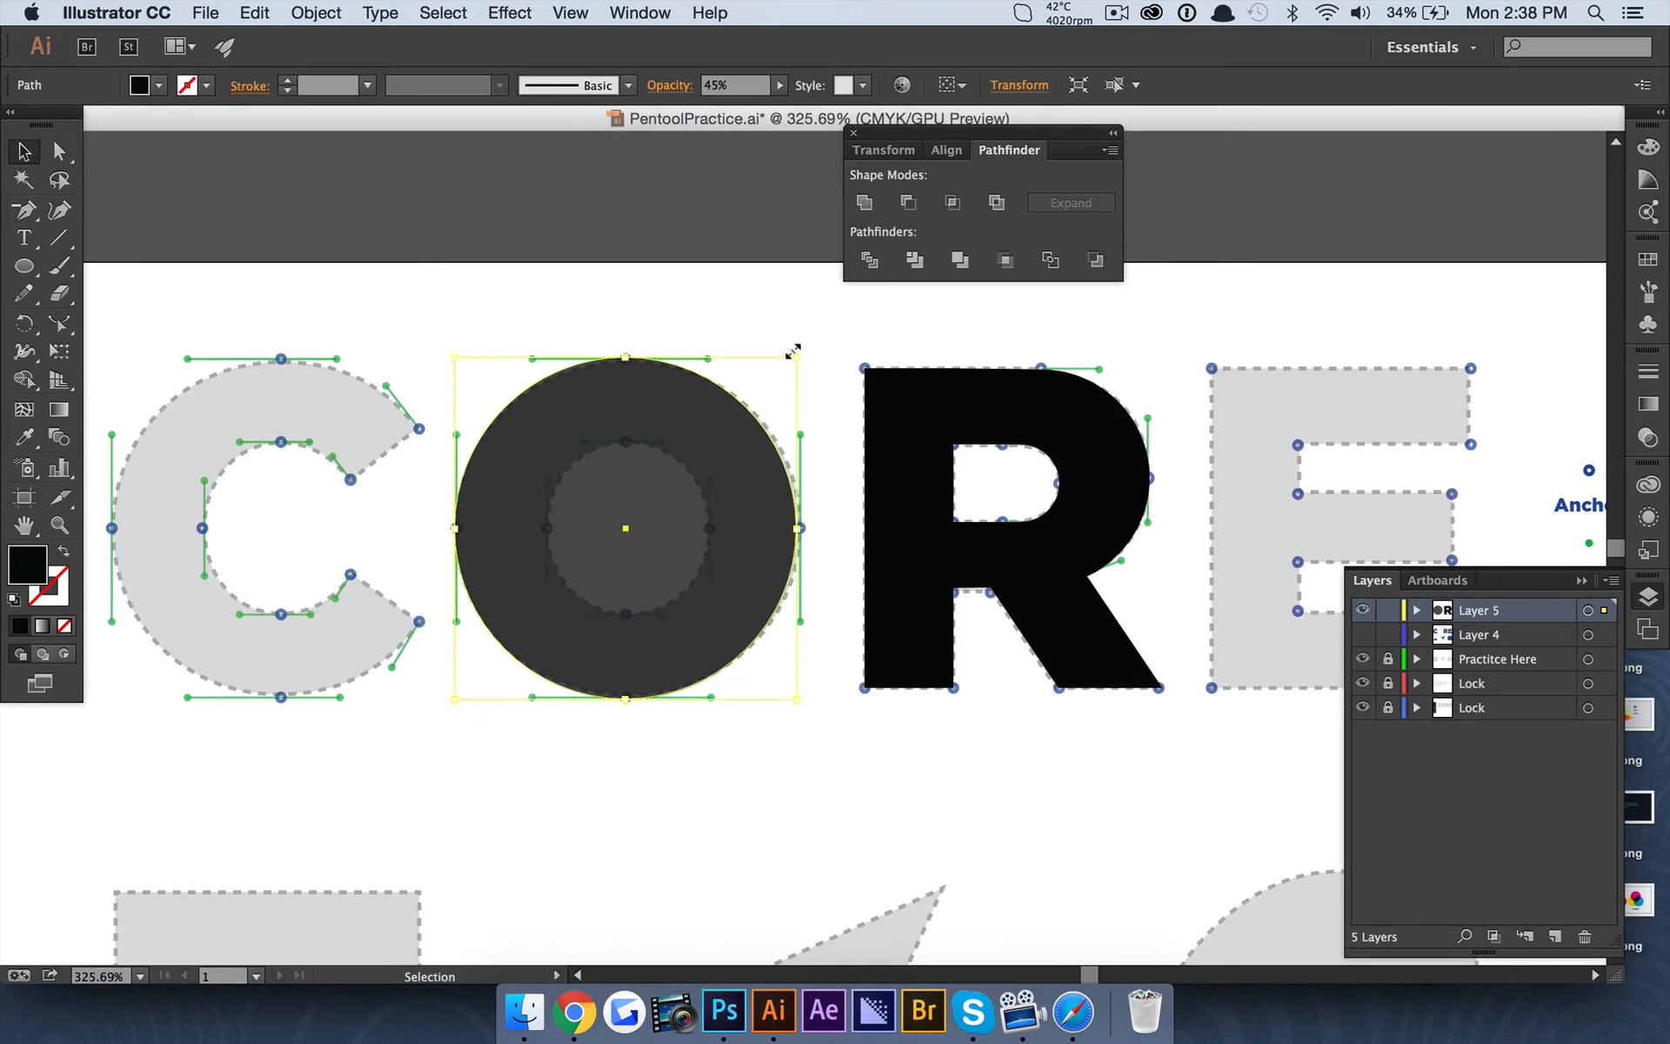
pyautogui.moveTo(793, 351); pyautogui.dragTo(707, 403)
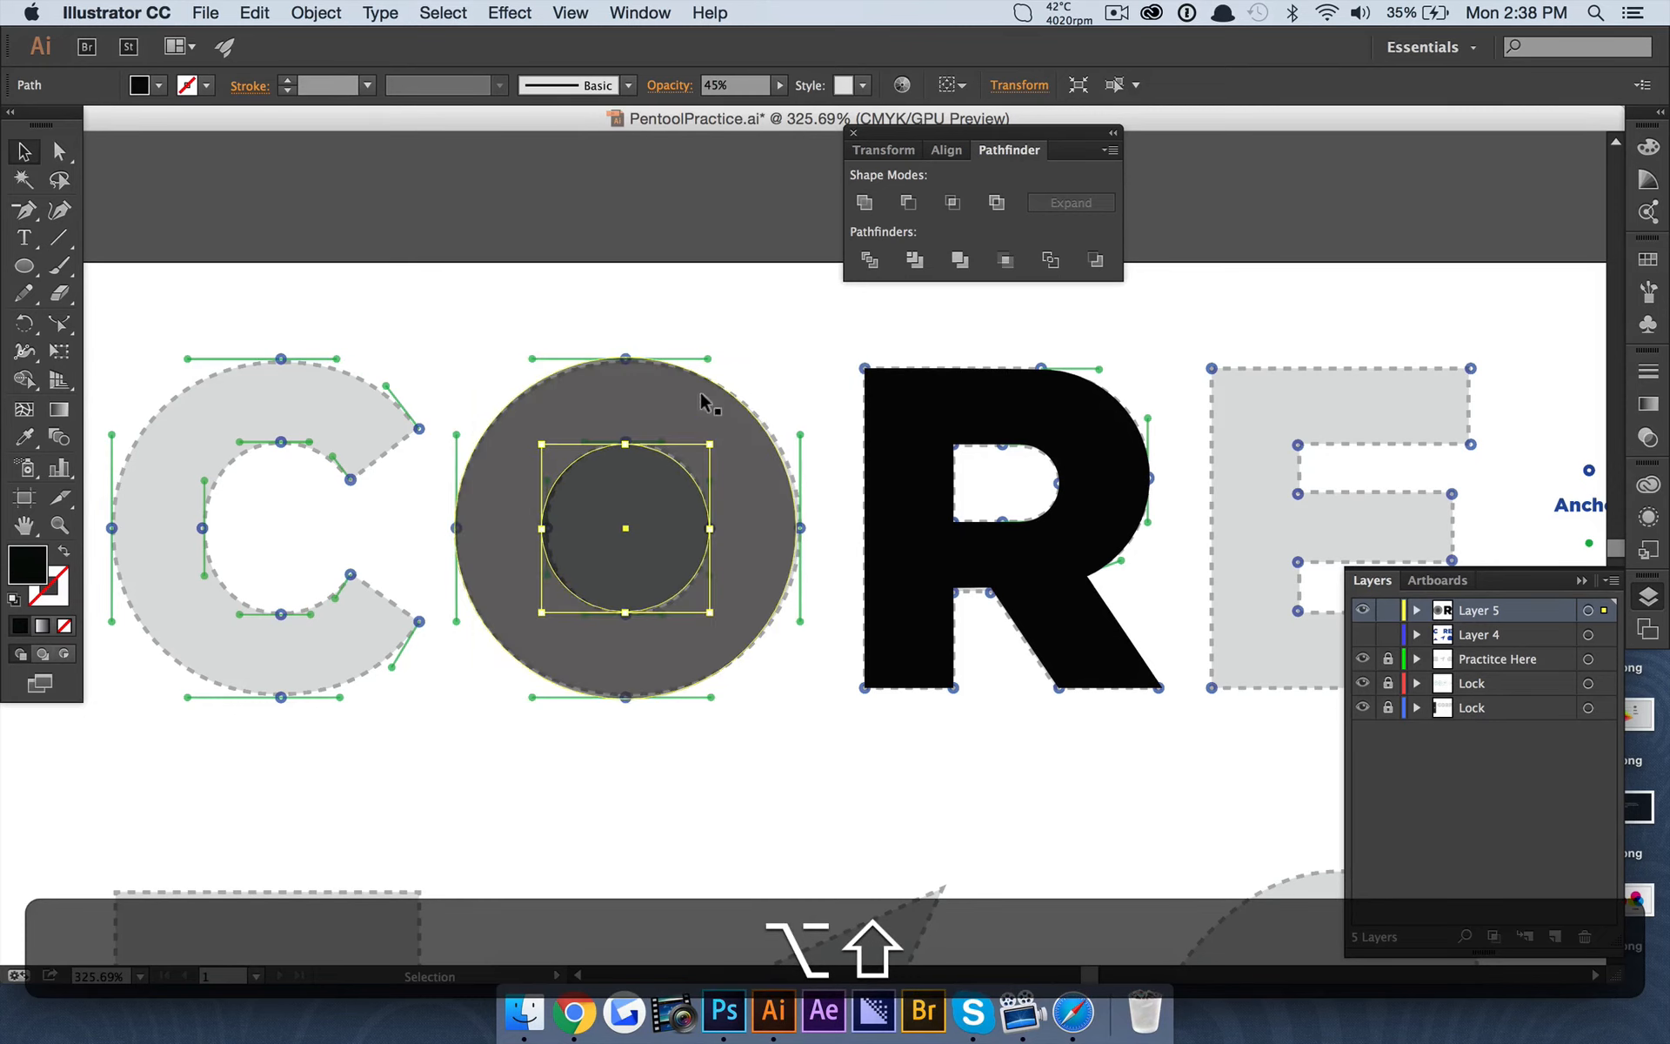
# Set both O circles to 100% opacity and split them with Pathfinder Divide.
pyautogui.keyDown('shift'); pyautogui.click(739, 485); pyautogui.keyUp('shift')
pyautogui.click(779, 85)
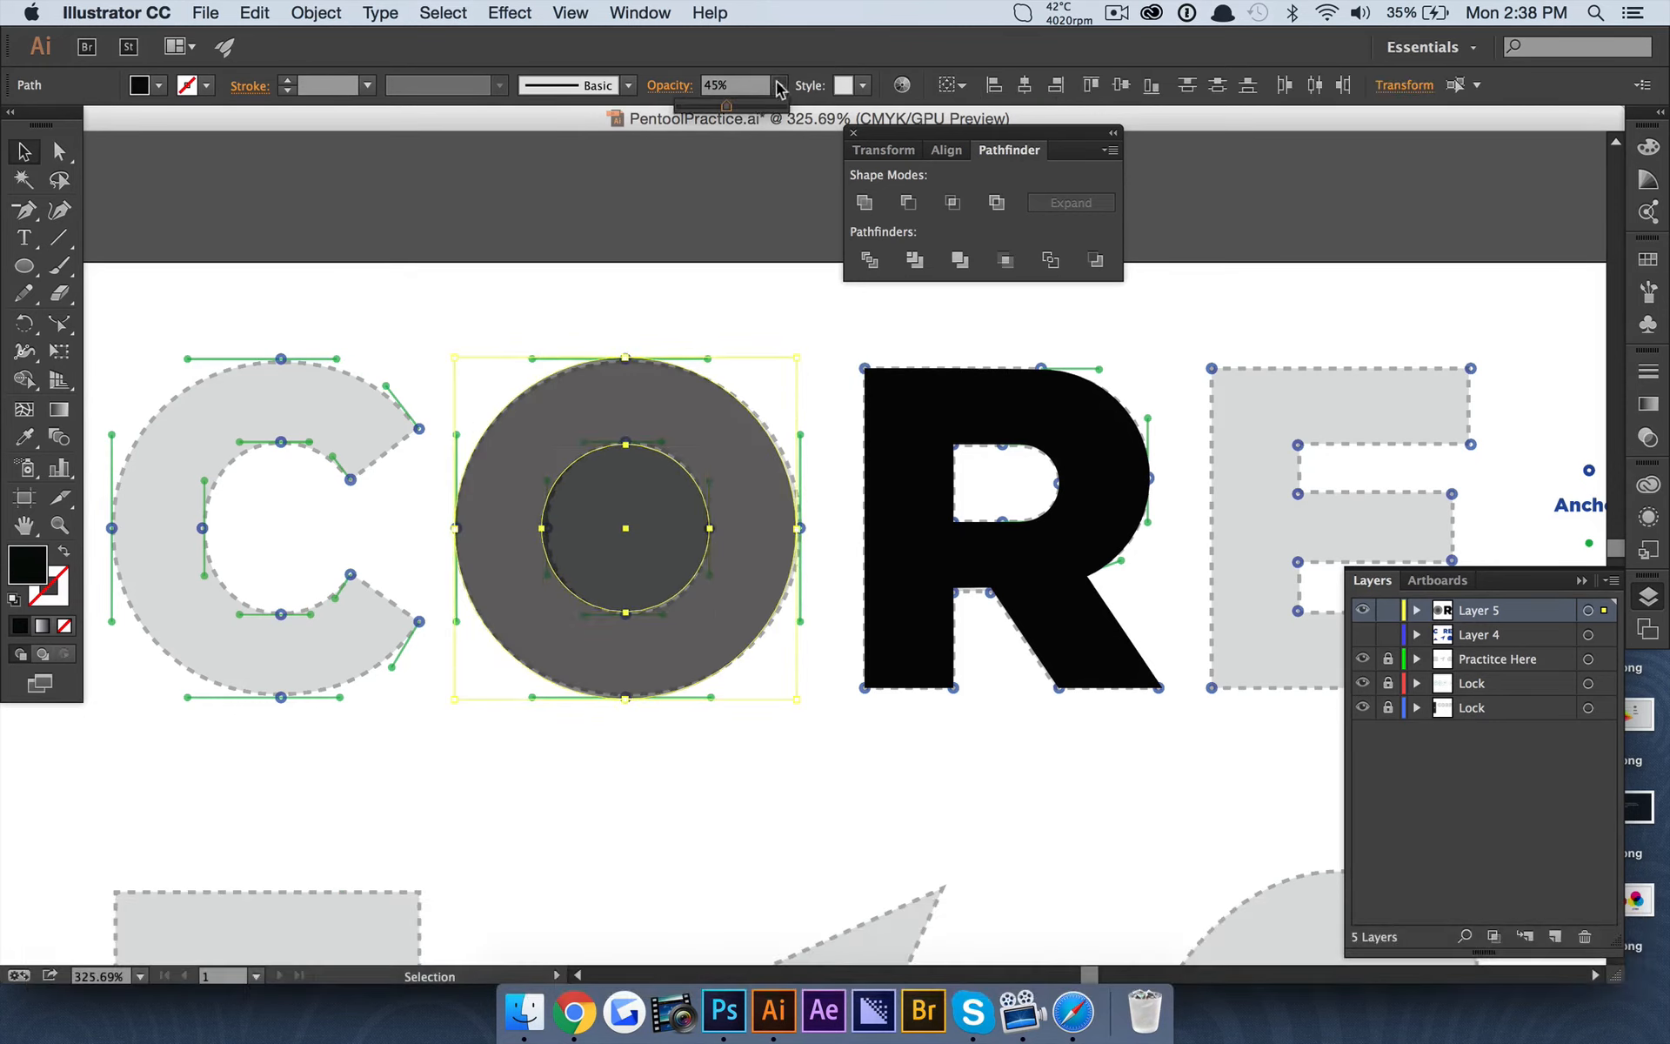
pyautogui.moveTo(747, 103); pyautogui.dragTo(816, 103)
pyautogui.click(870, 261)
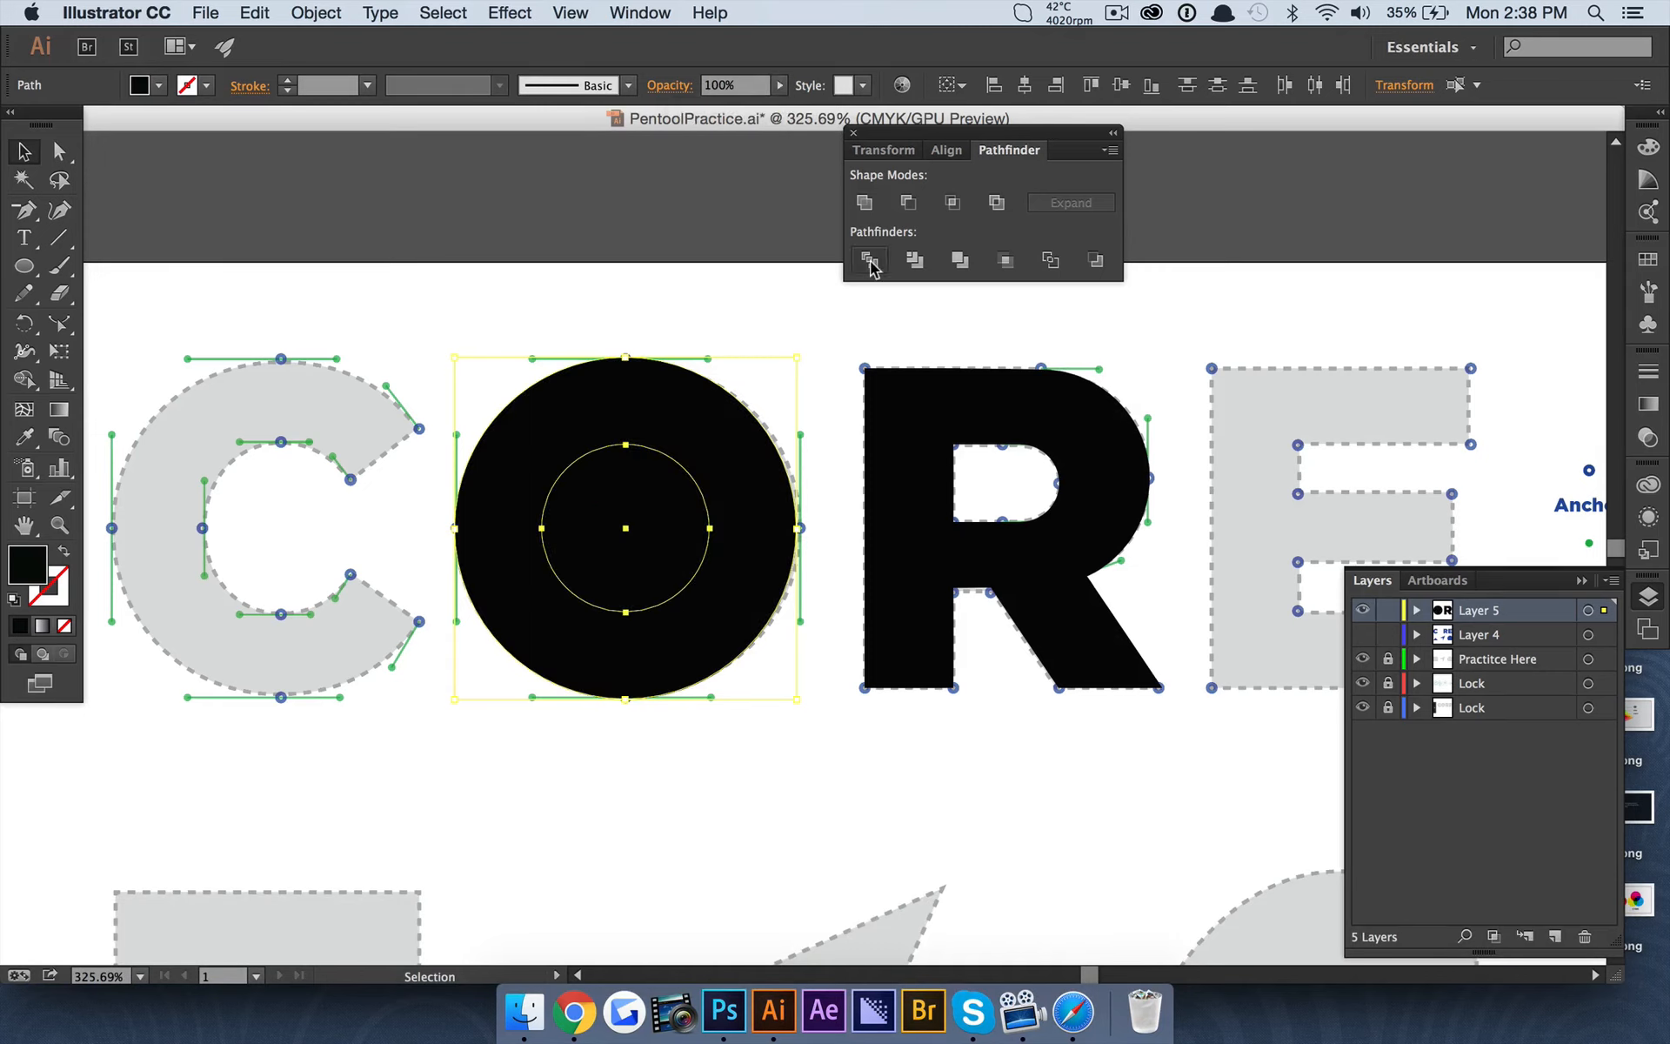
# Delete the divided inner circle of the O to leave a ring.
pyautogui.press('a')
pyautogui.click(291, 177)
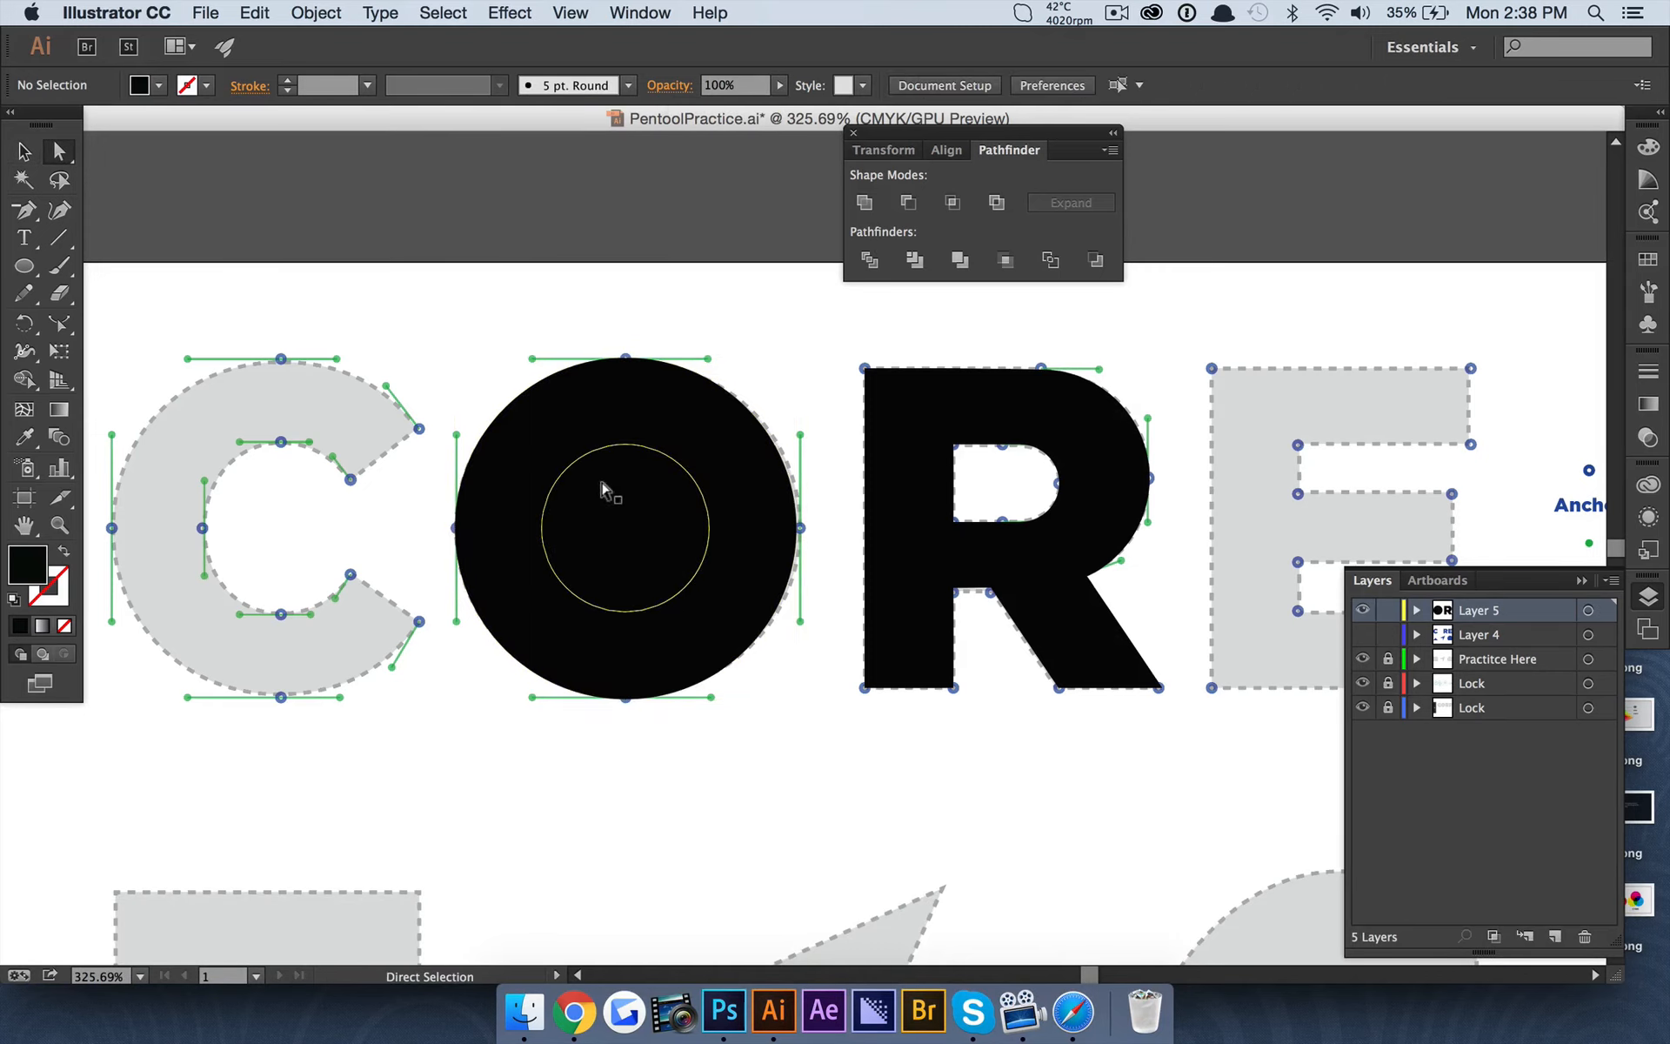
pyautogui.click(611, 495)
pyautogui.press('BackSpace')
# Duplicate the finished O ring and place the copy over the C template.
pyautogui.scroll(-5, 557, 337)
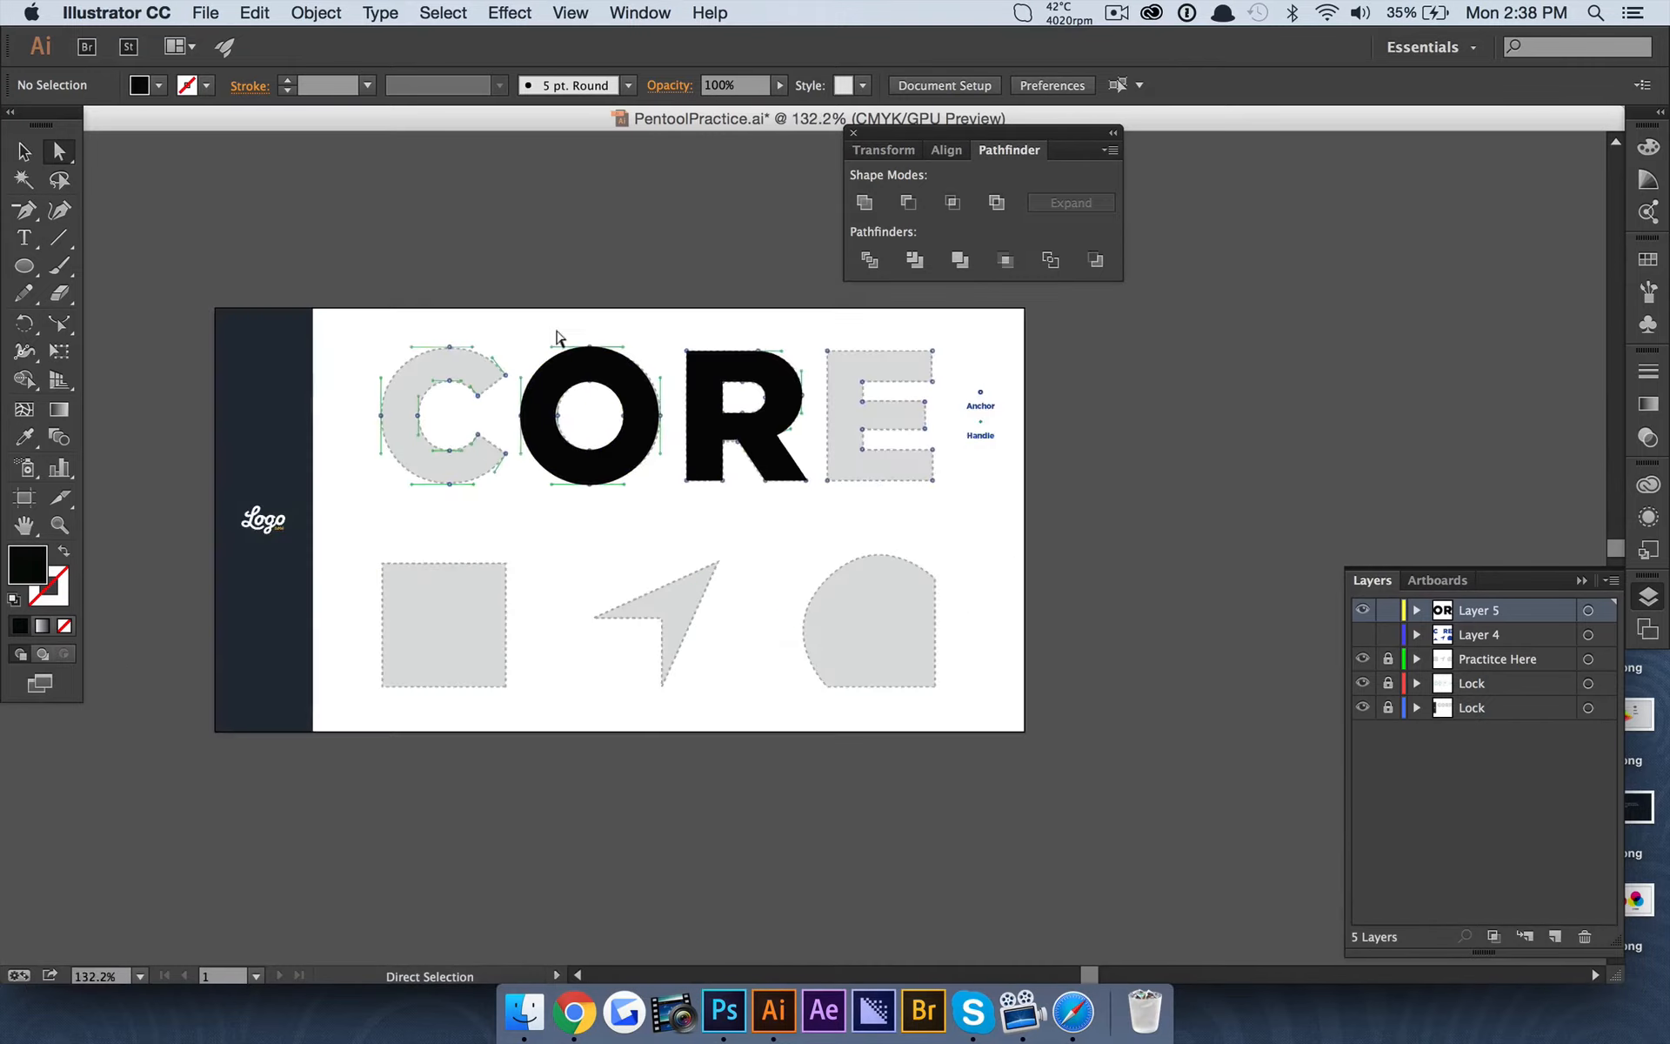
pyautogui.scroll(2, 557, 337)
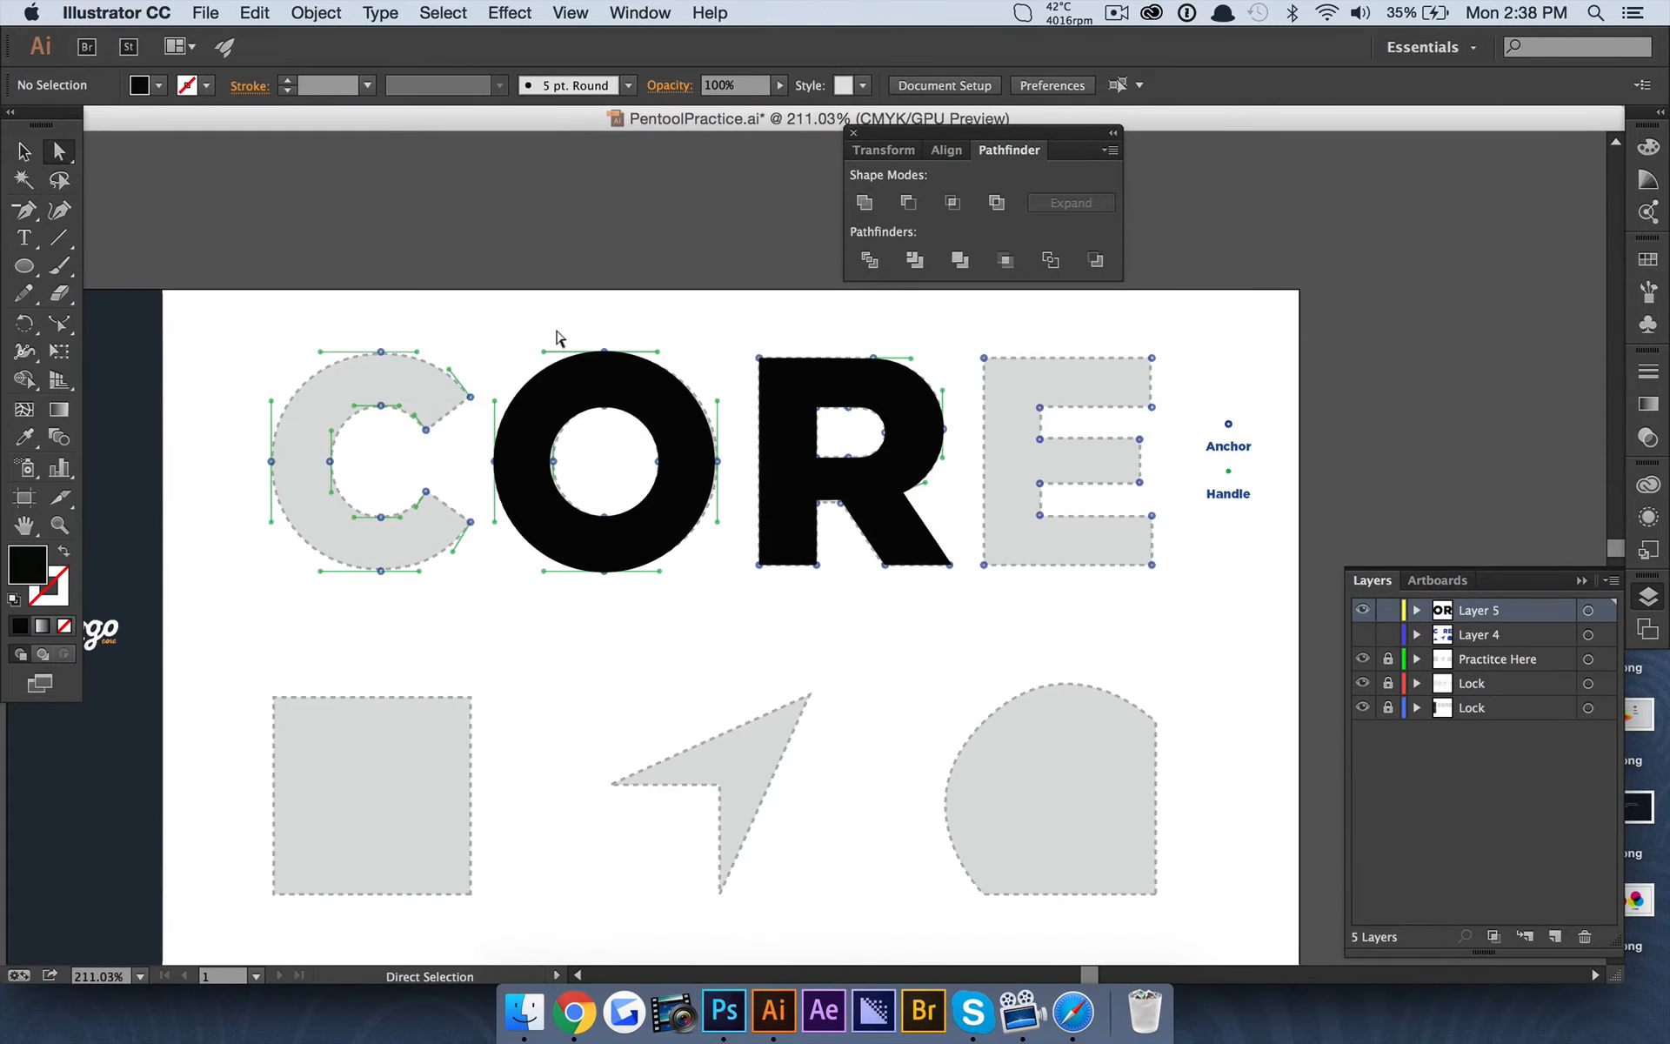
pyautogui.hscroll(-5, 556, 338)
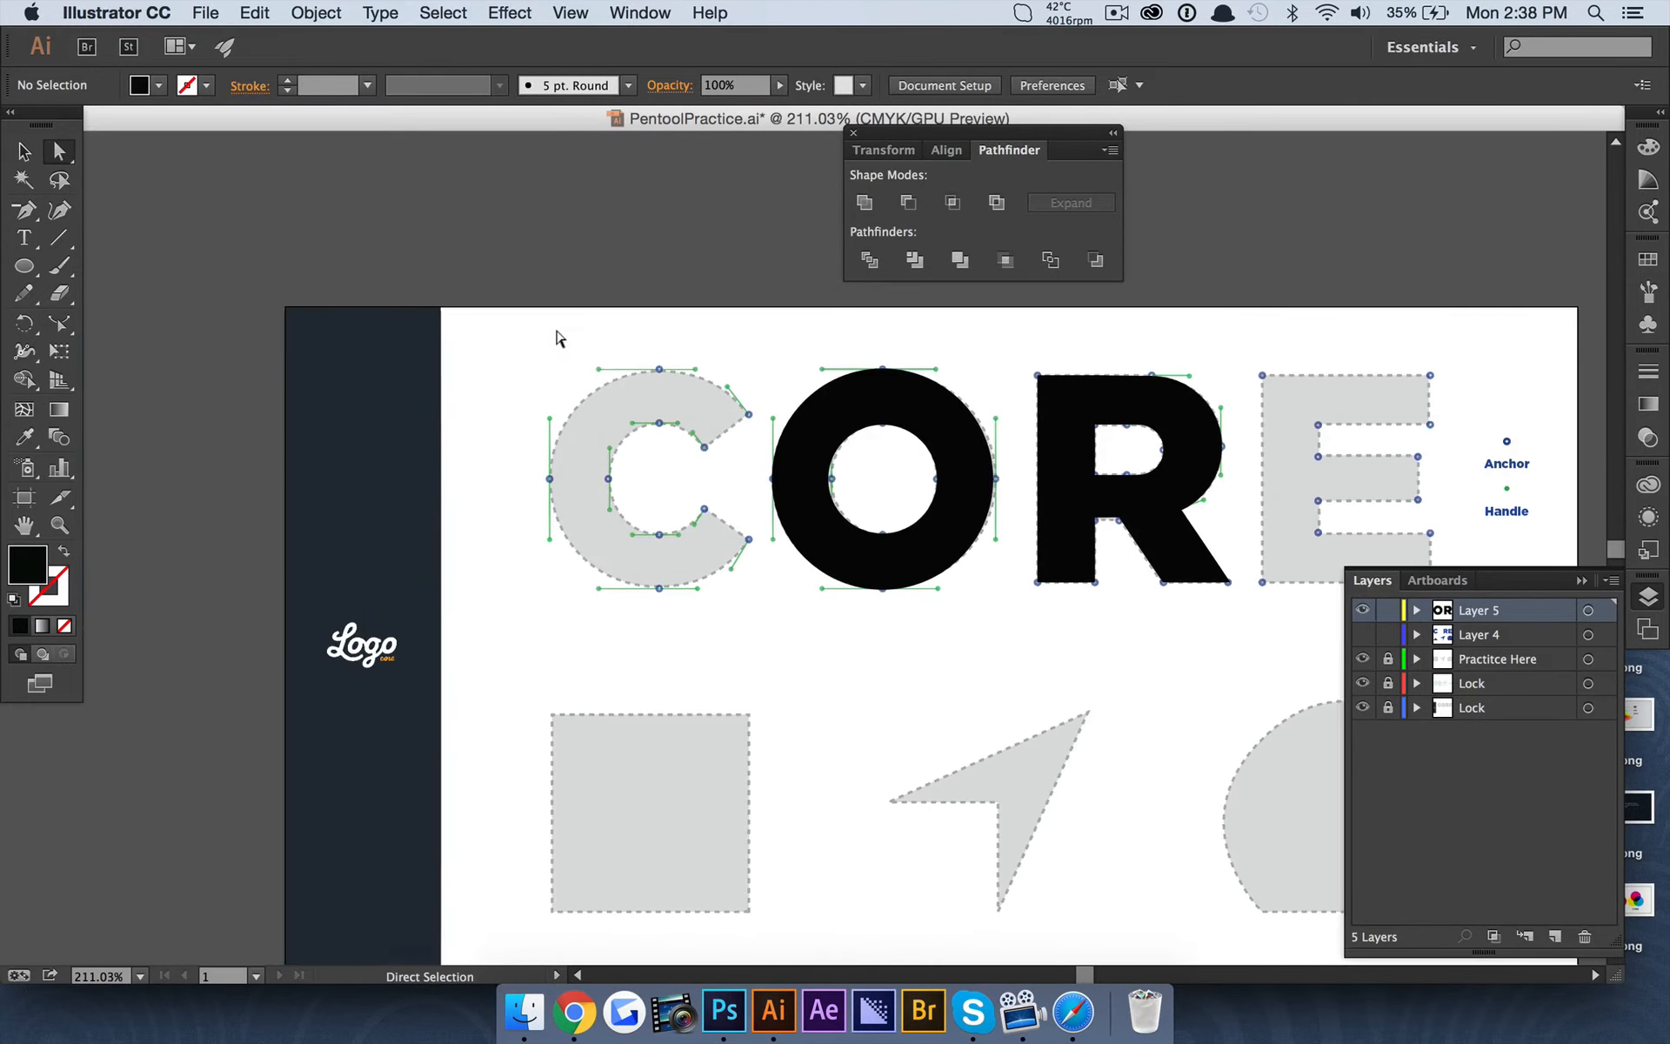
pyautogui.scroll(4, 659, 376)
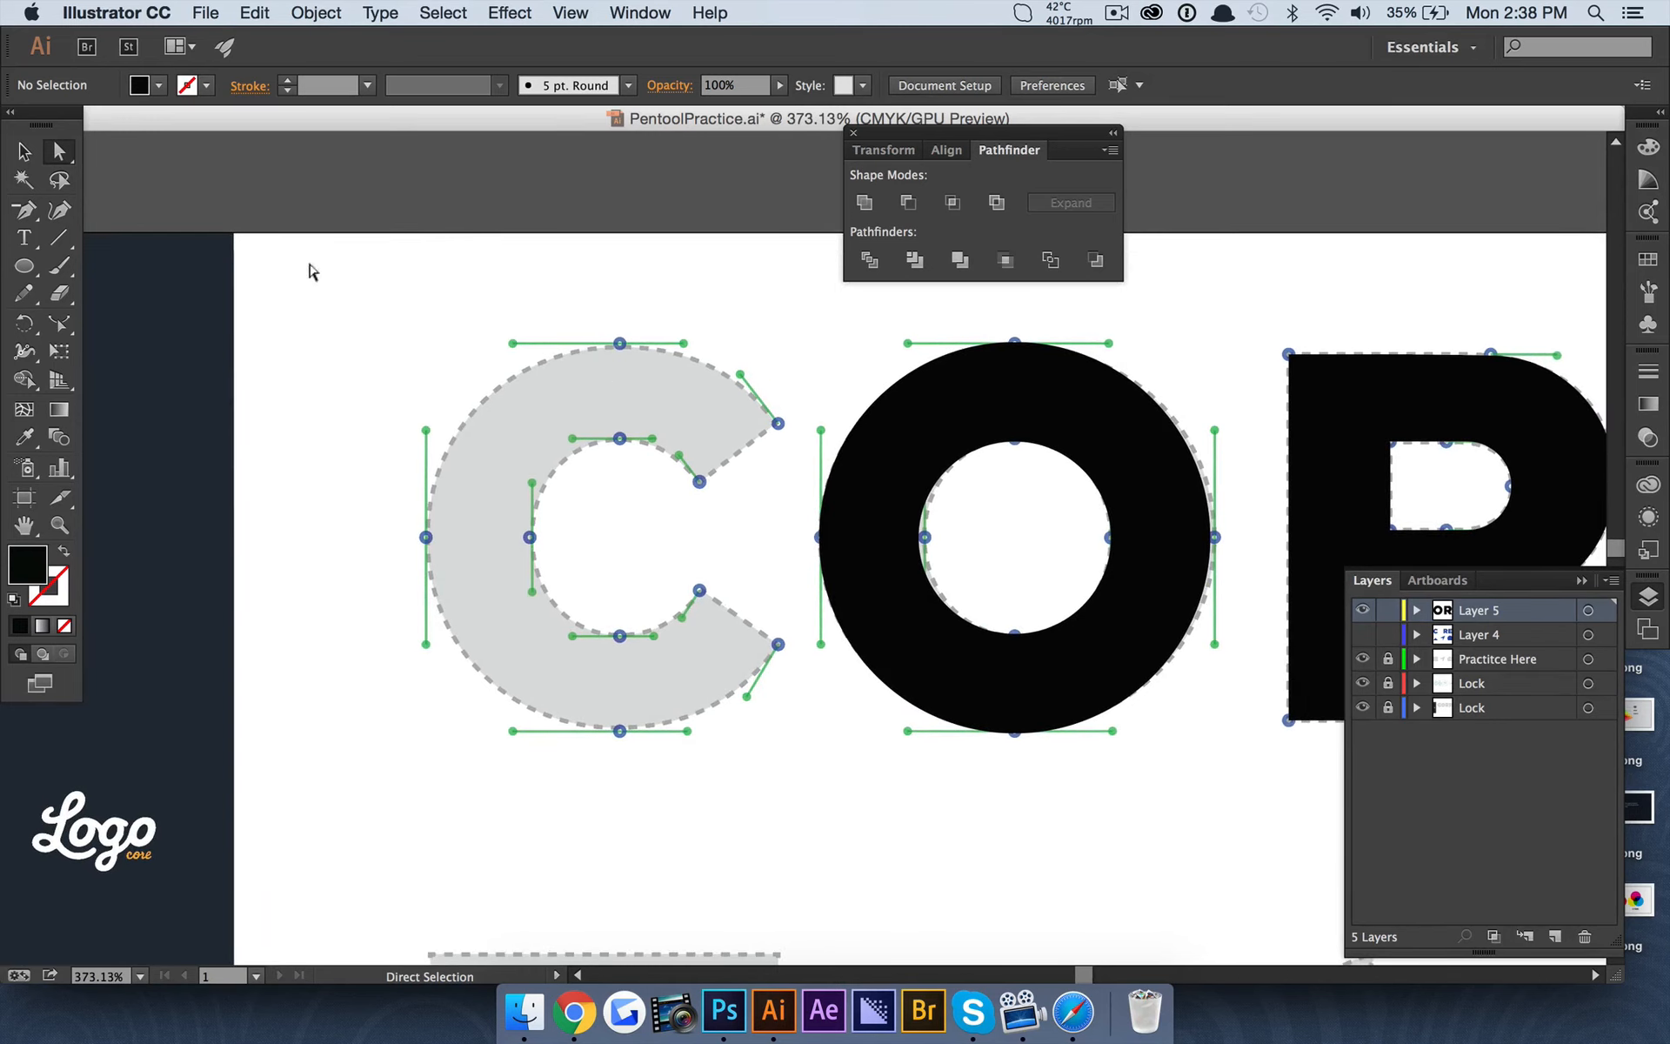
pyautogui.click(19, 152)
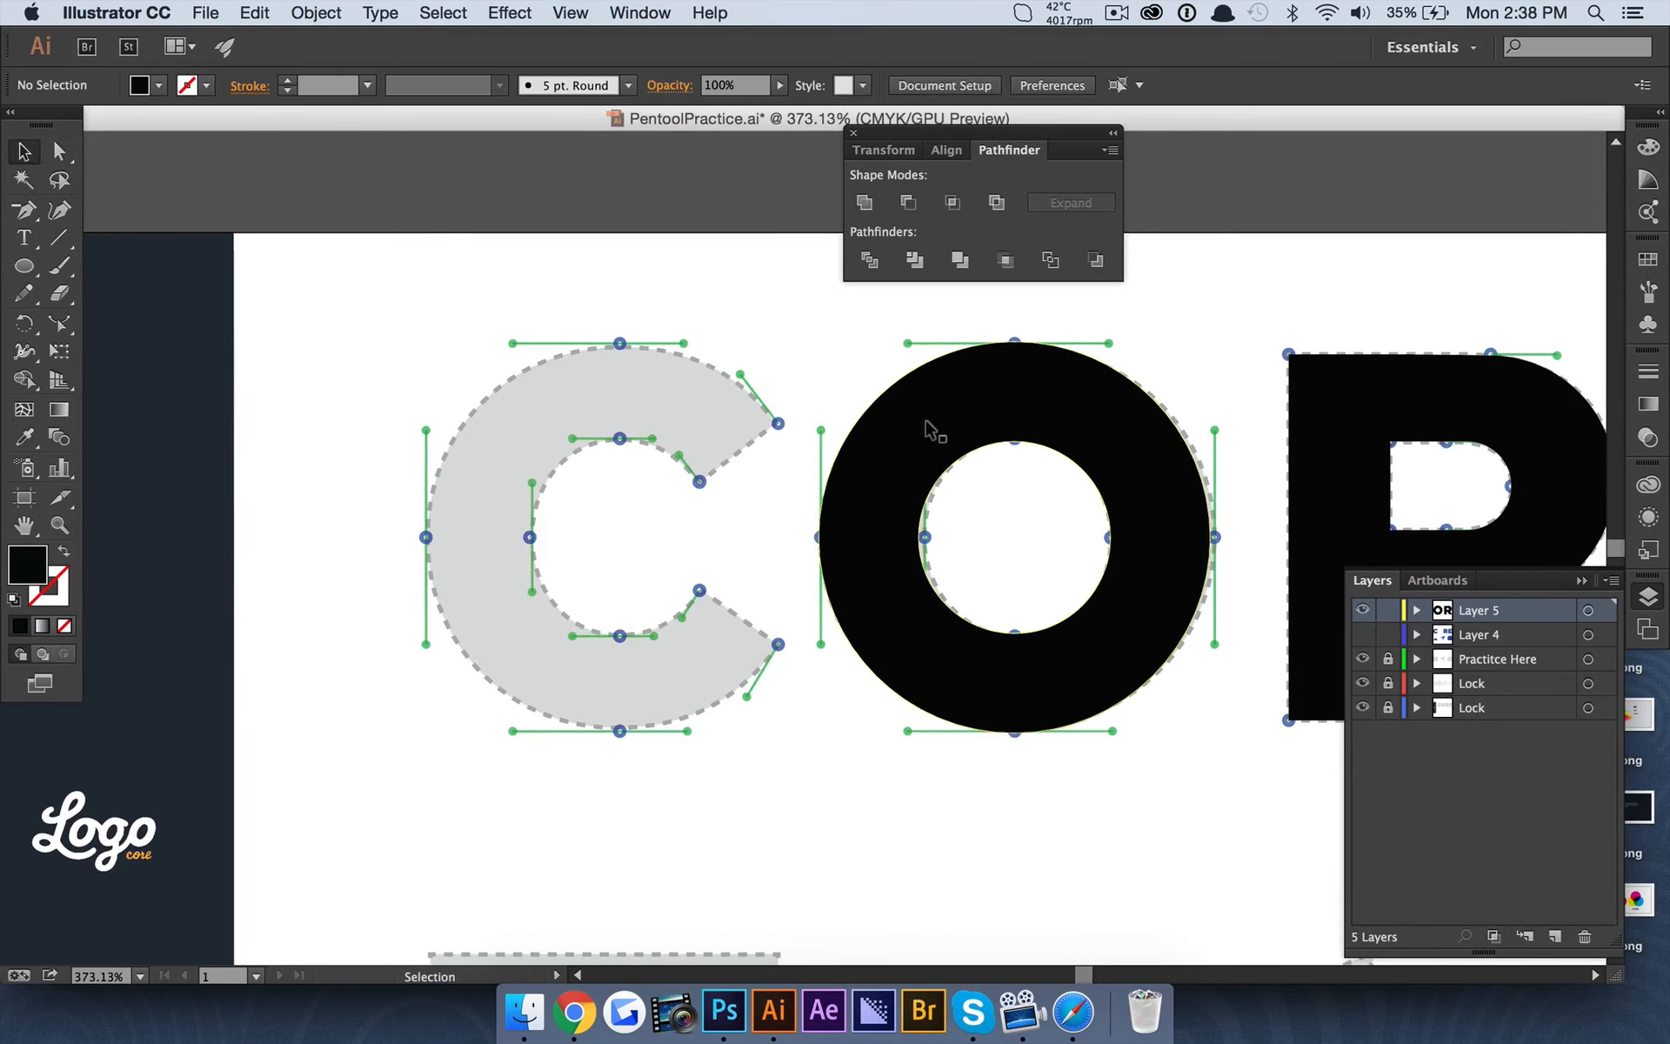
pyautogui.click(872, 404)
pyautogui.press('cmd+v')
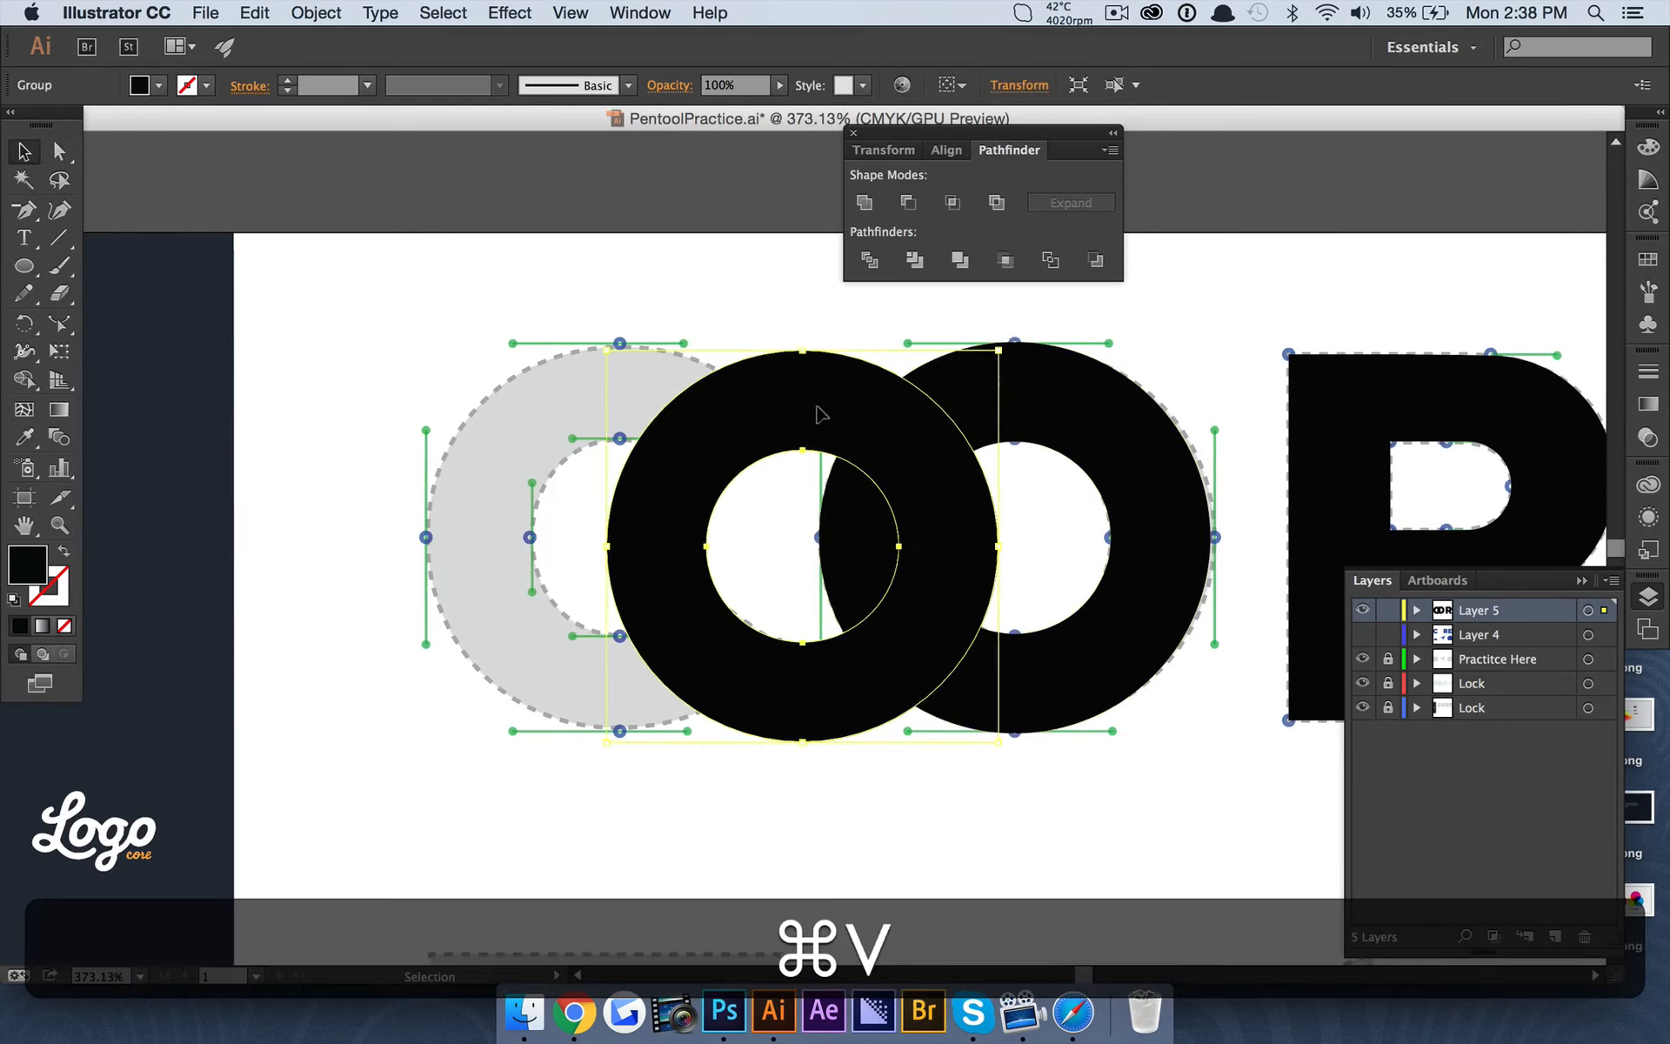
pyautogui.moveTo(762, 402); pyautogui.dragTo(616, 389)
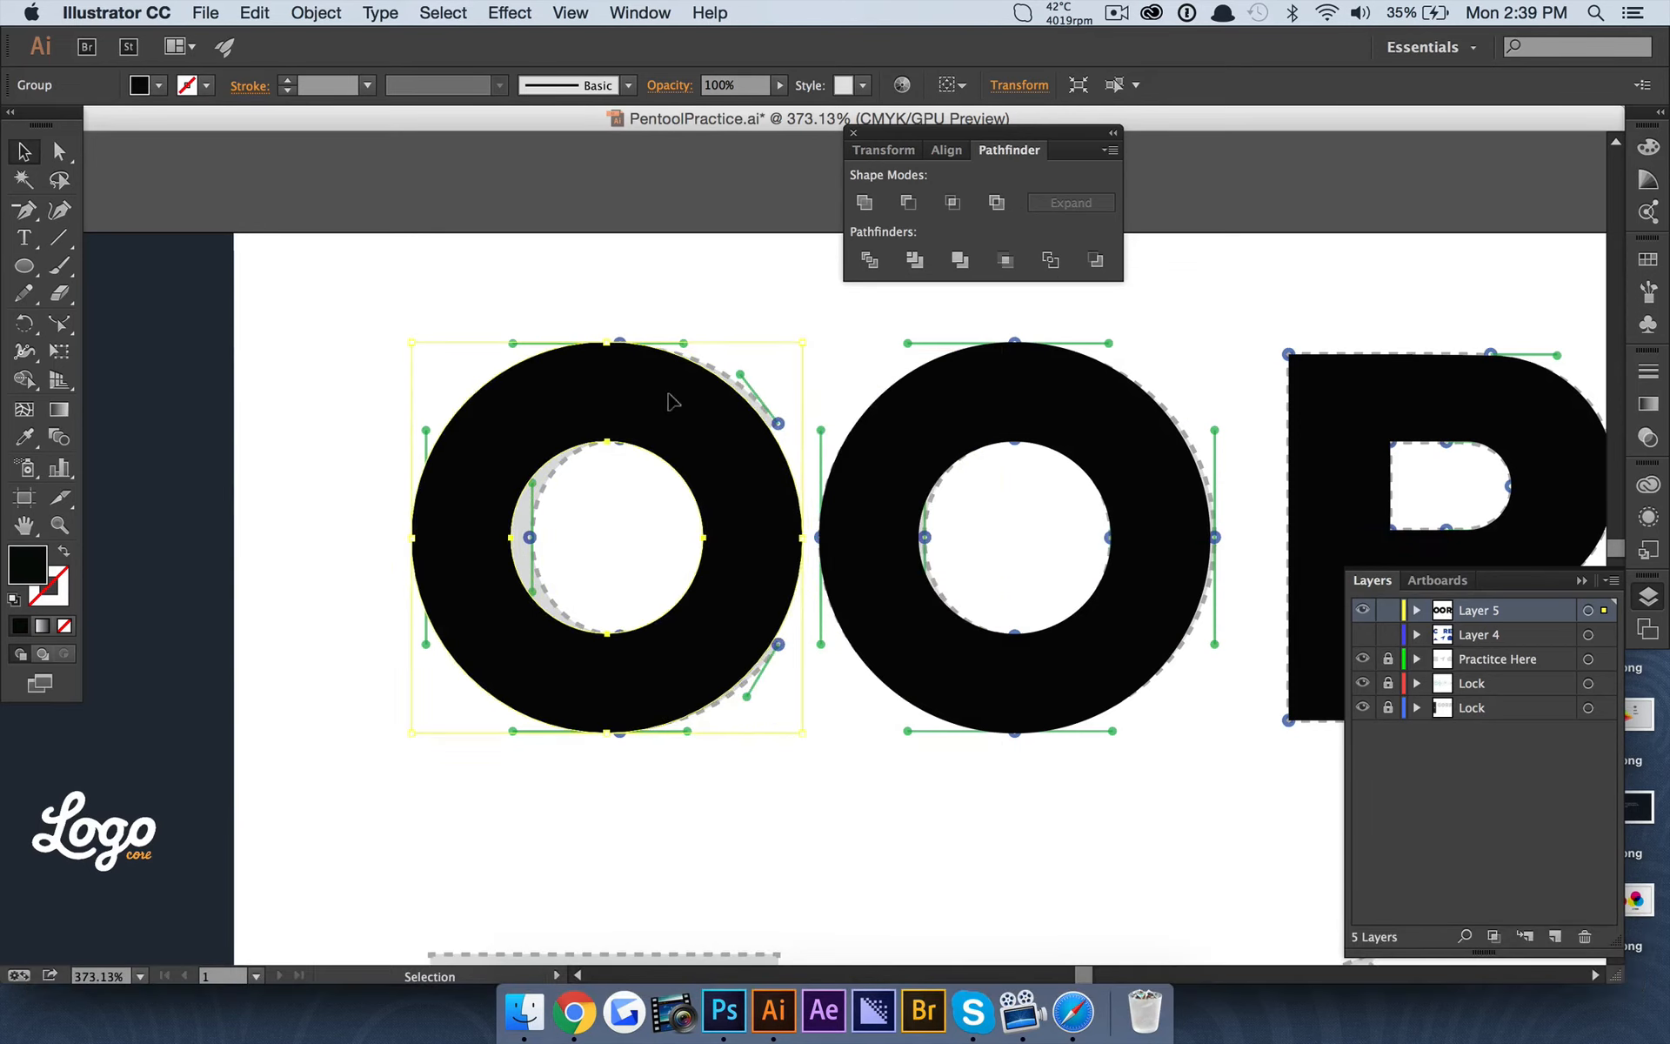
# Replace the ring over the C template with a new in-place duplicate of the O ring, moved onto the C.
pyautogui.press('BackSpace')
pyautogui.click(862, 431)
pyautogui.press('super+f')
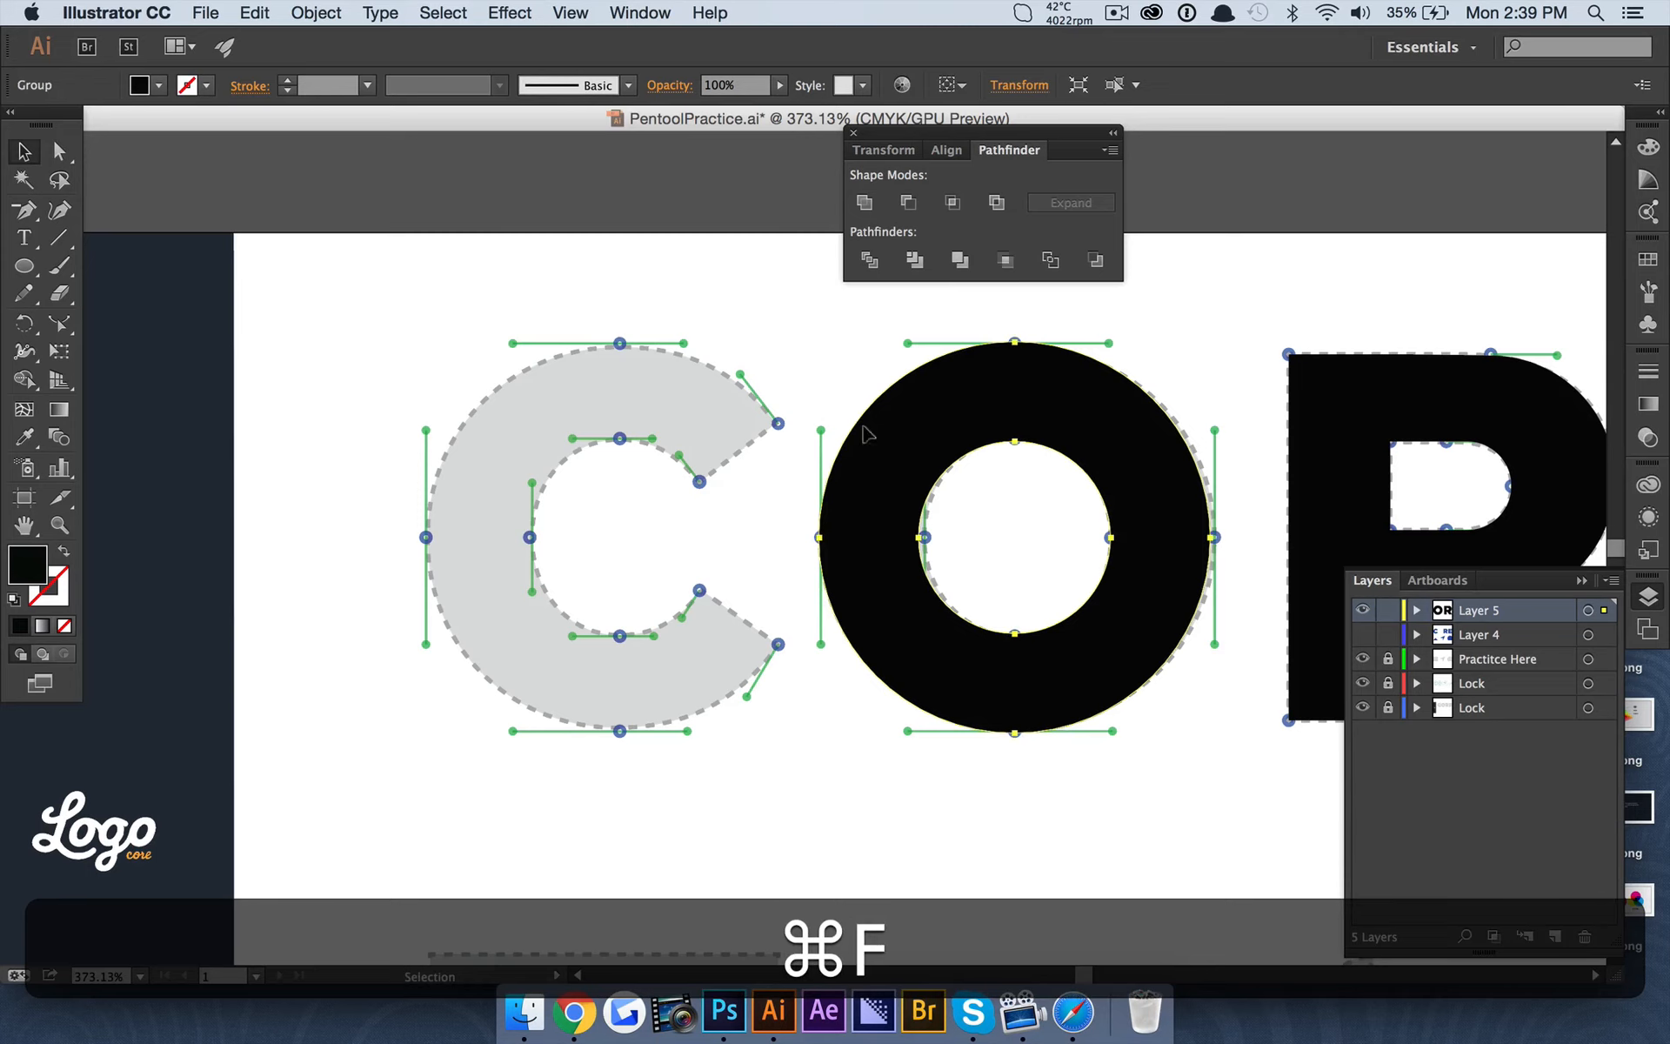
pyautogui.moveTo(1071, 424); pyautogui.dragTo(667, 408)
# Nudge the copied ring horizontally to align with the C template's left edge and narrow it to fit the template's curve.
pyautogui.press('Right')
pyautogui.press('Right')
pyautogui.press('Right')
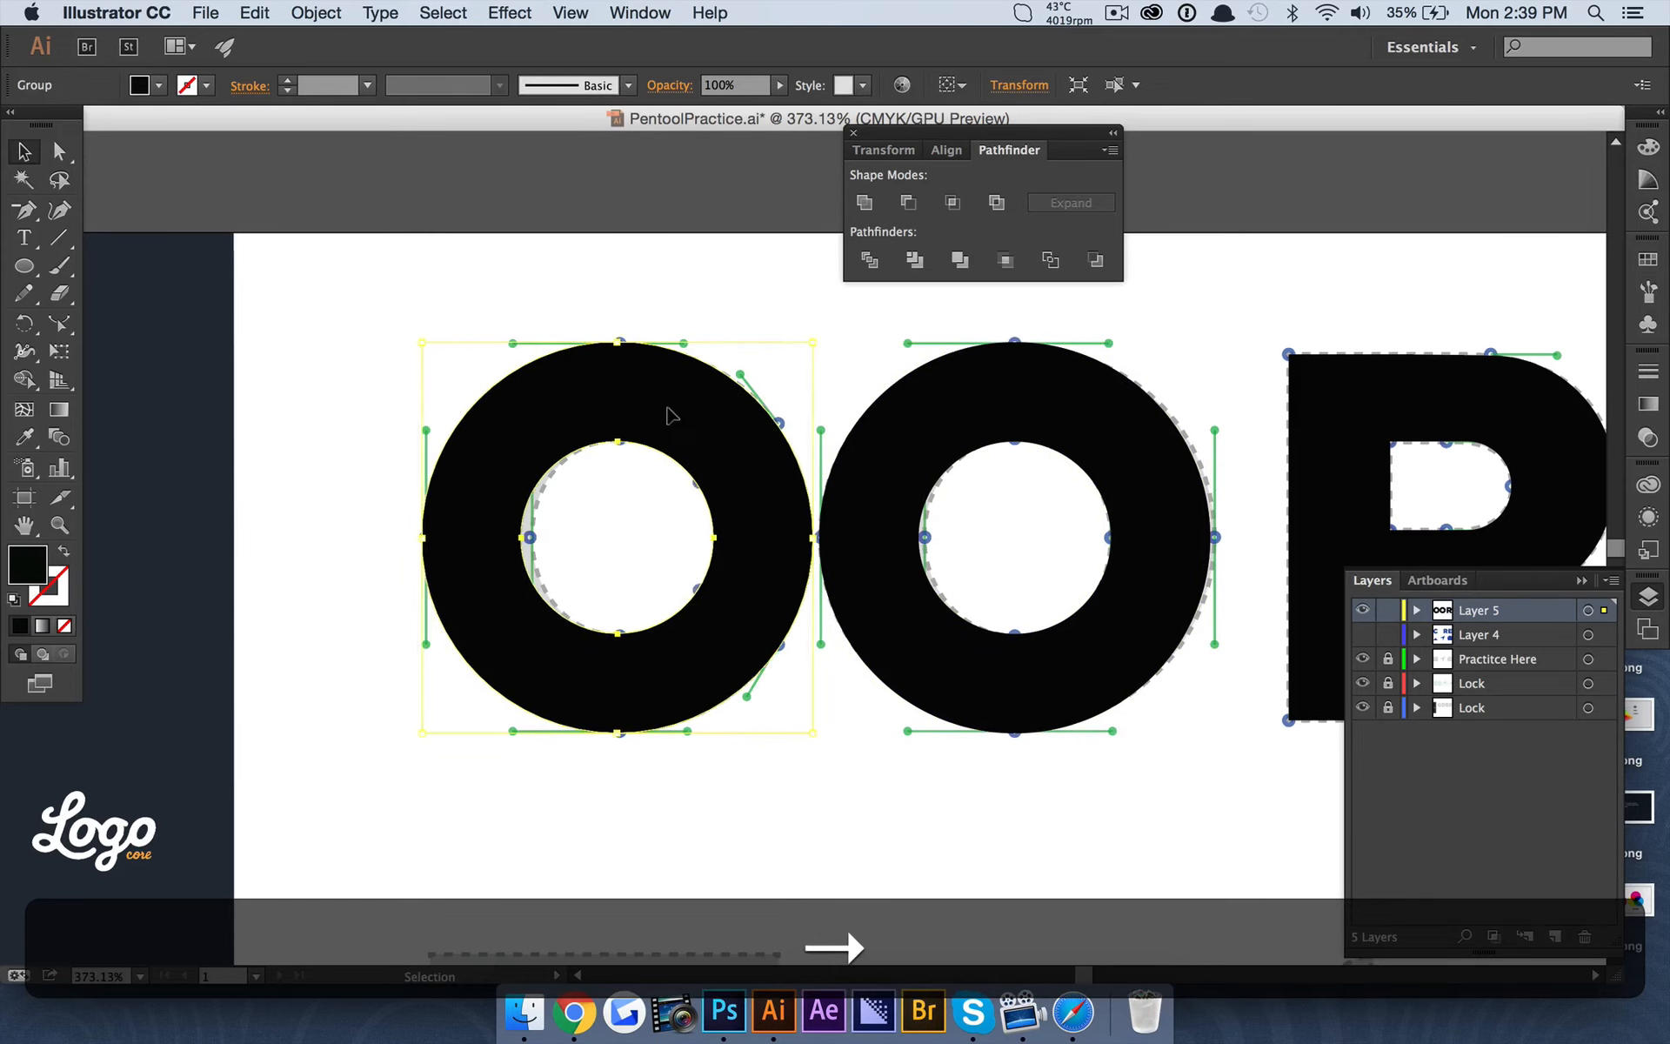
pyautogui.press('Left')
pyautogui.press('Left')
pyautogui.press('Left')
pyautogui.press('Left')
pyautogui.press('Left')
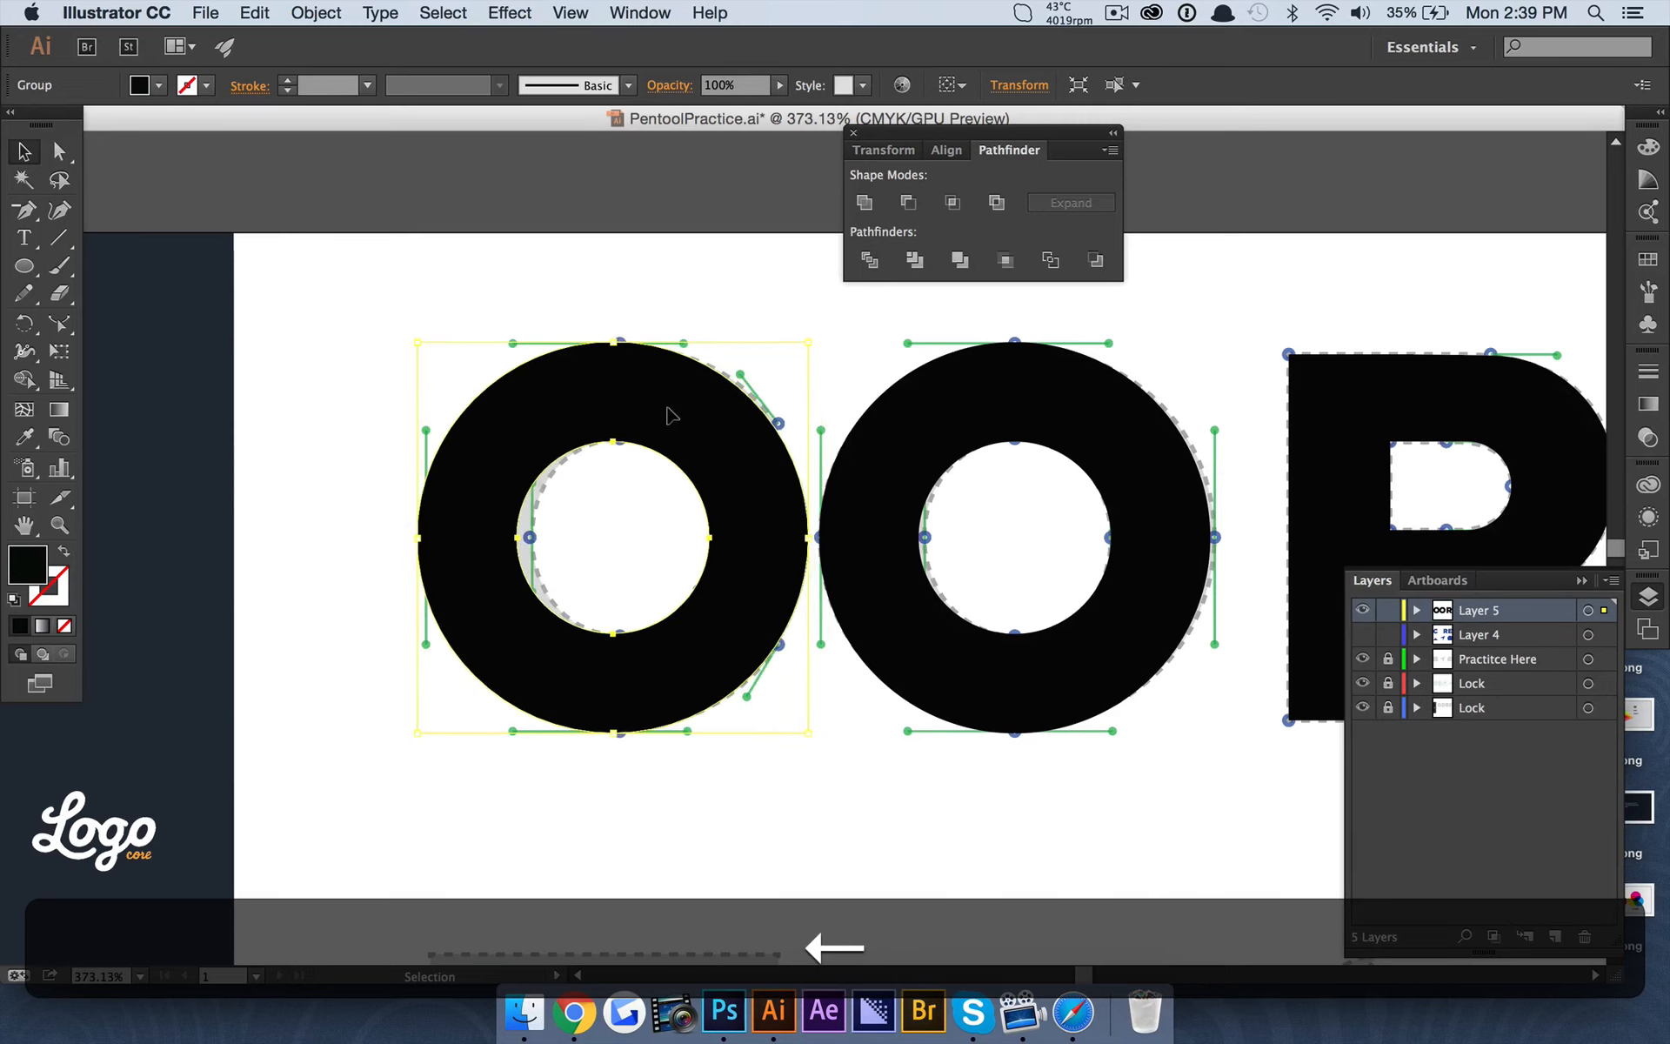
pyautogui.press('Right')
pyautogui.press('Right')
pyautogui.press('Right')
pyautogui.press('Right')
pyautogui.press('Left')
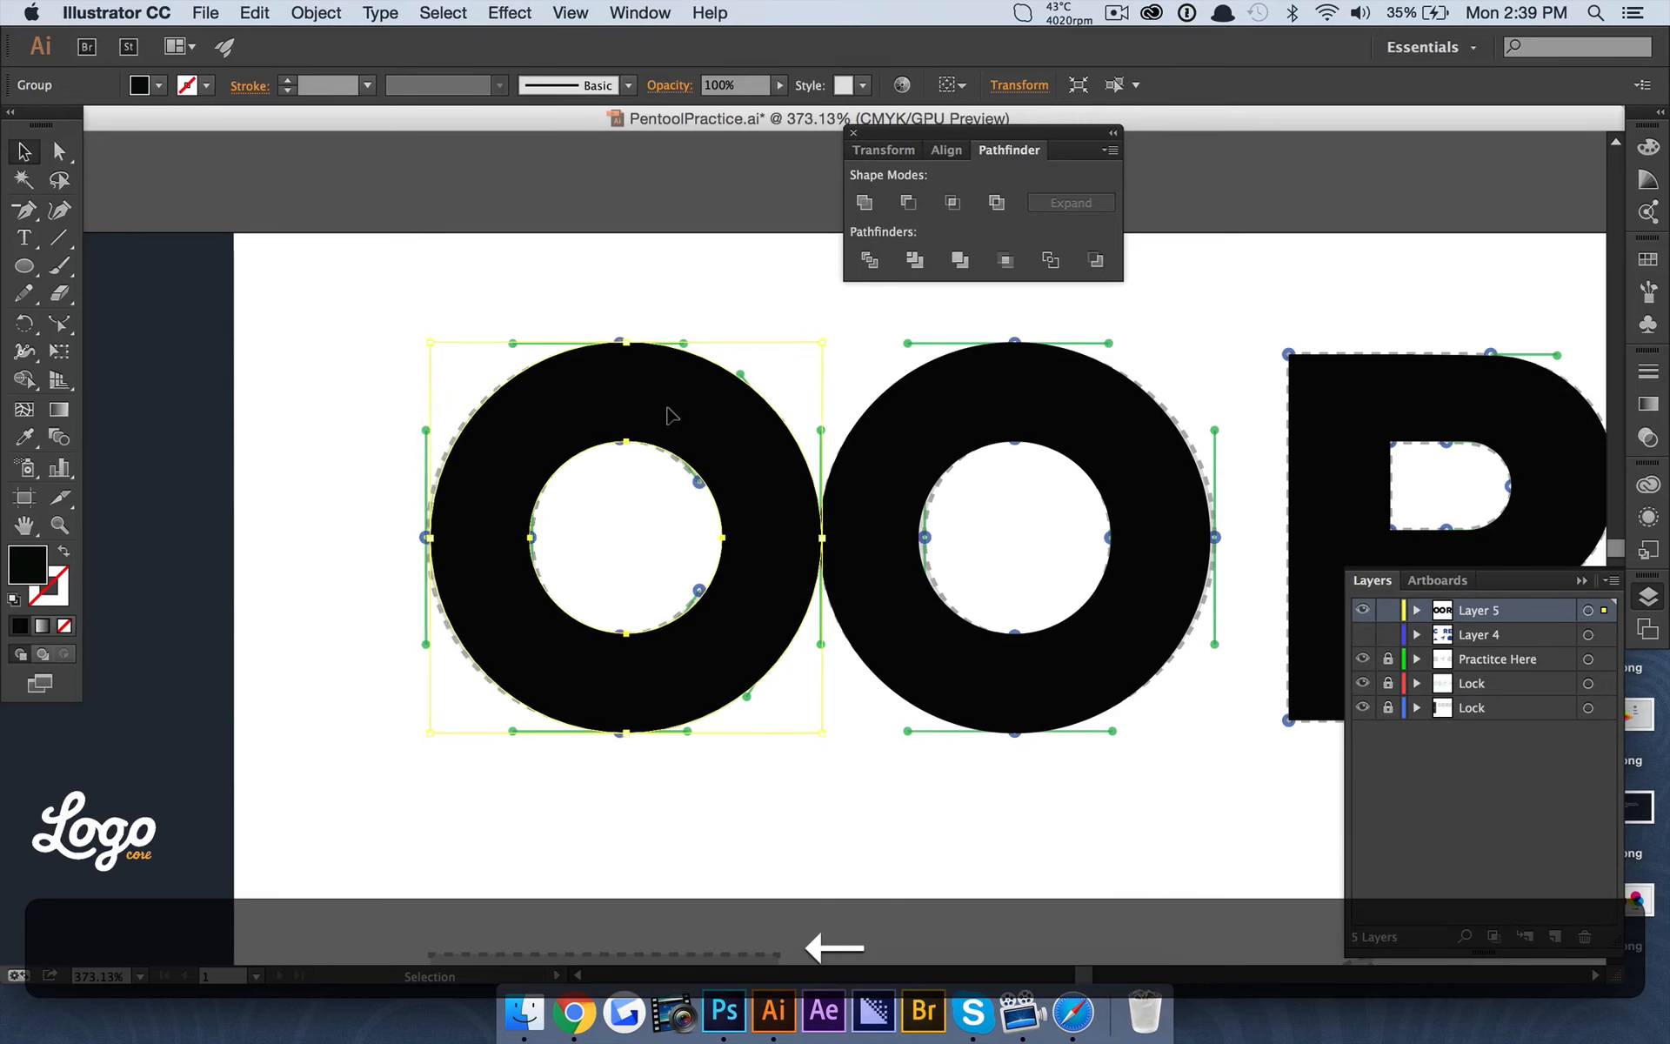
pyautogui.press('Left')
pyautogui.press('Right')
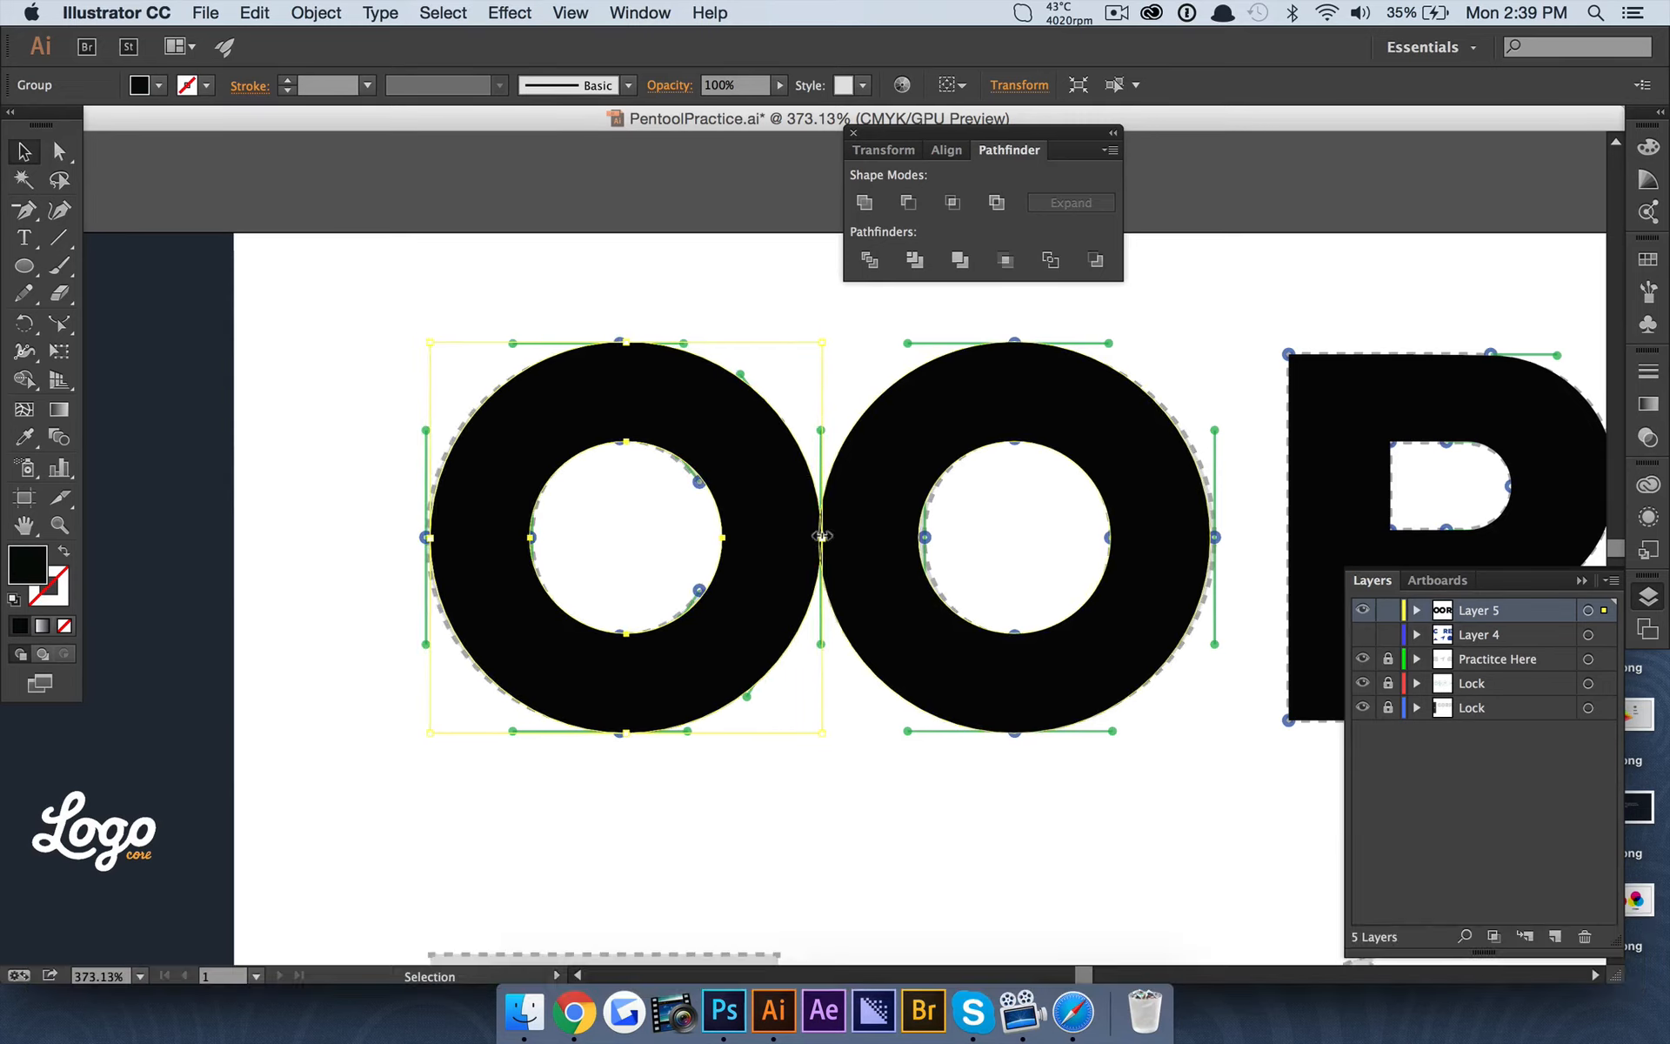
pyautogui.moveTo(822, 537); pyautogui.dragTo(802, 532)
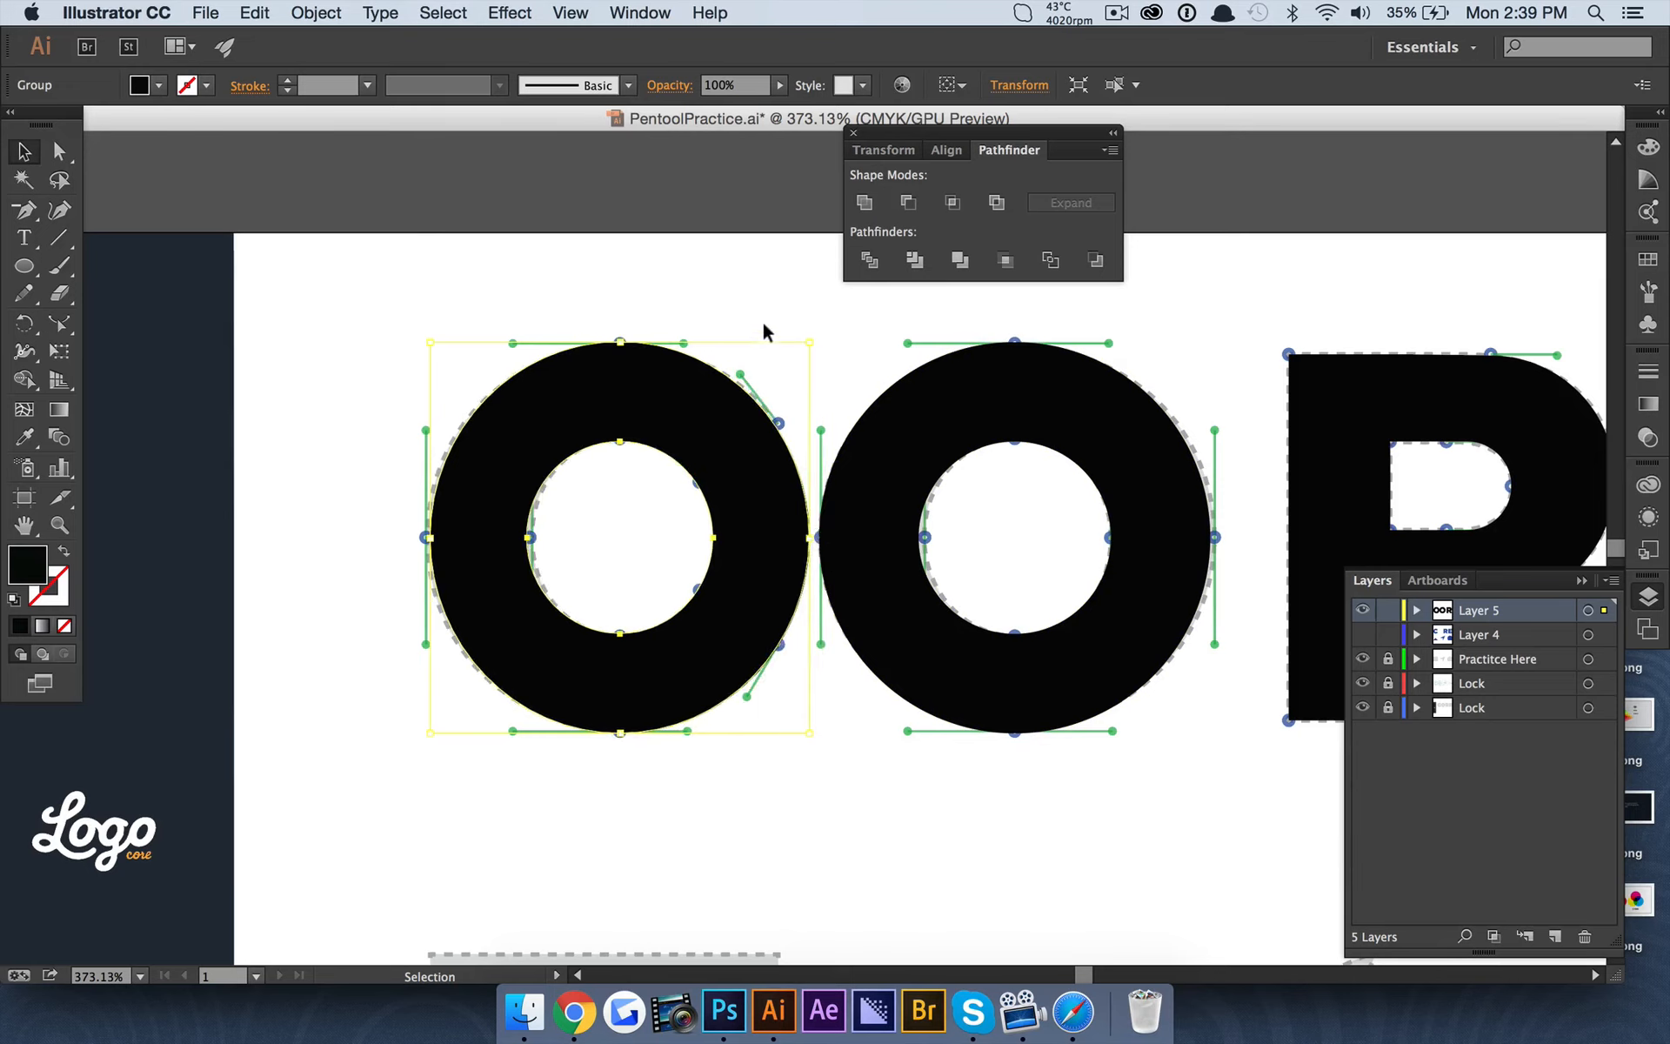
# Set the opacity of the ring over the C template to 50%.
pyautogui.click(762, 320)
pyautogui.click(745, 407)
pyautogui.click(784, 86)
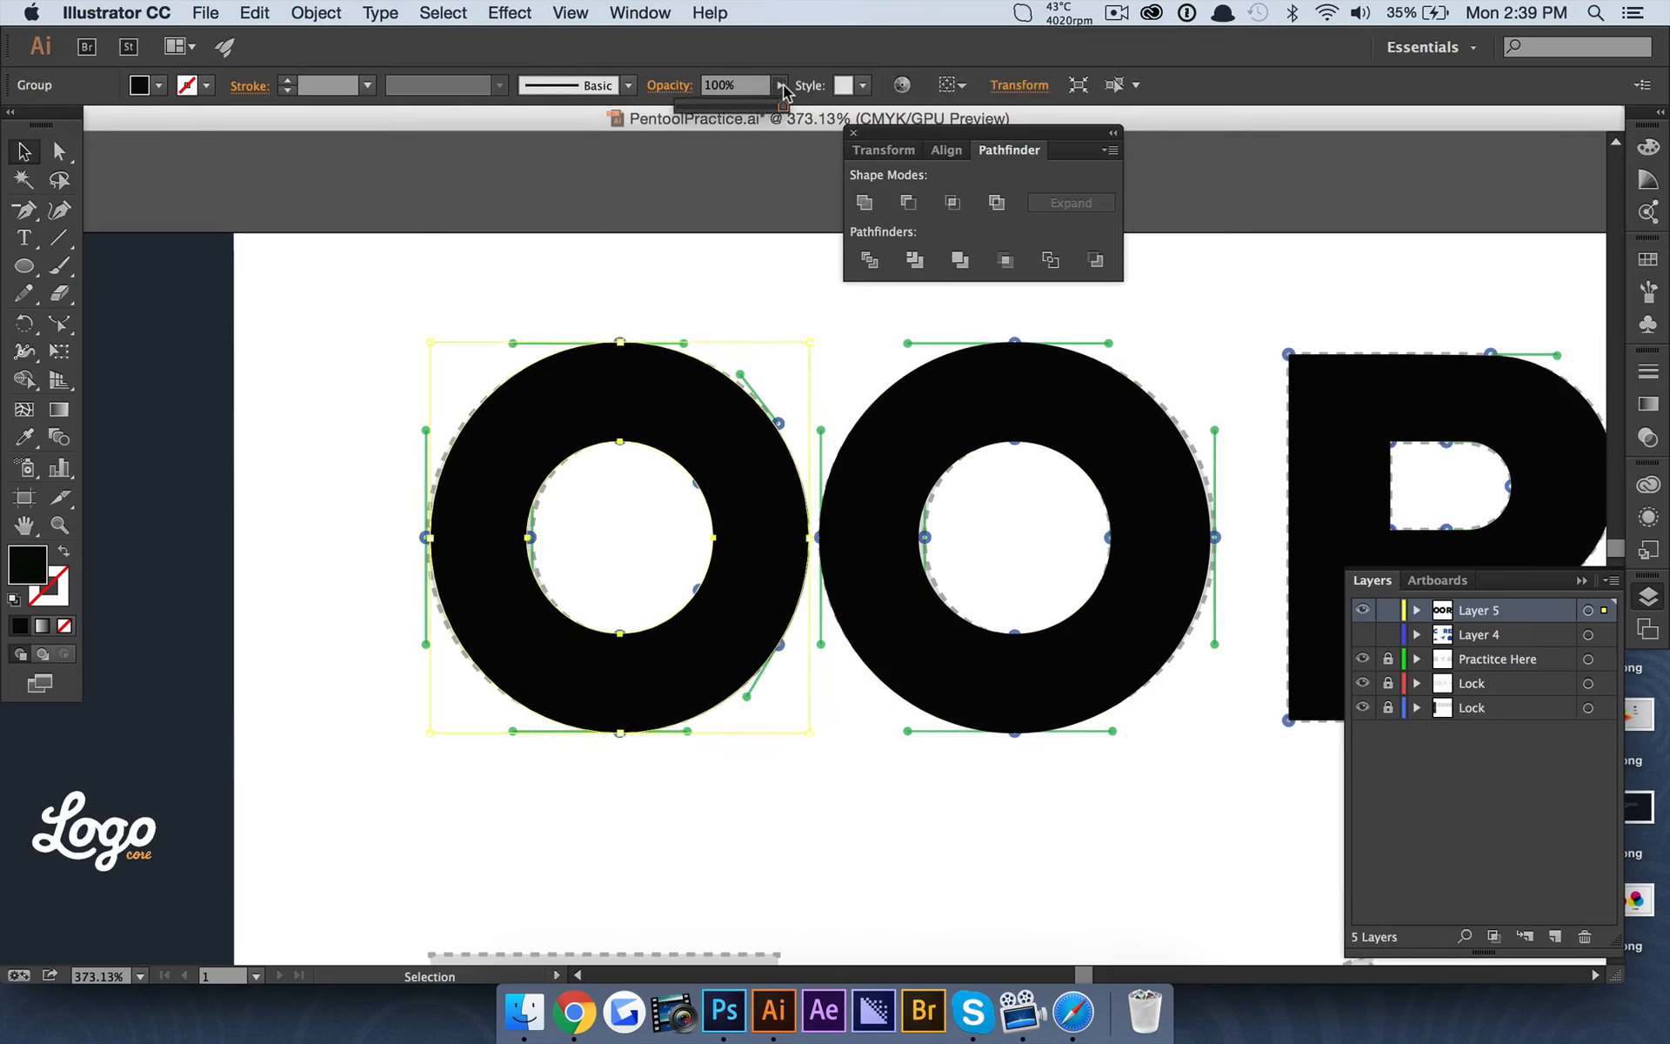
pyautogui.click(733, 103)
pyautogui.click(729, 237)
pyautogui.hscroll(5, 478, 442)
pyautogui.scroll(-2, 477, 442)
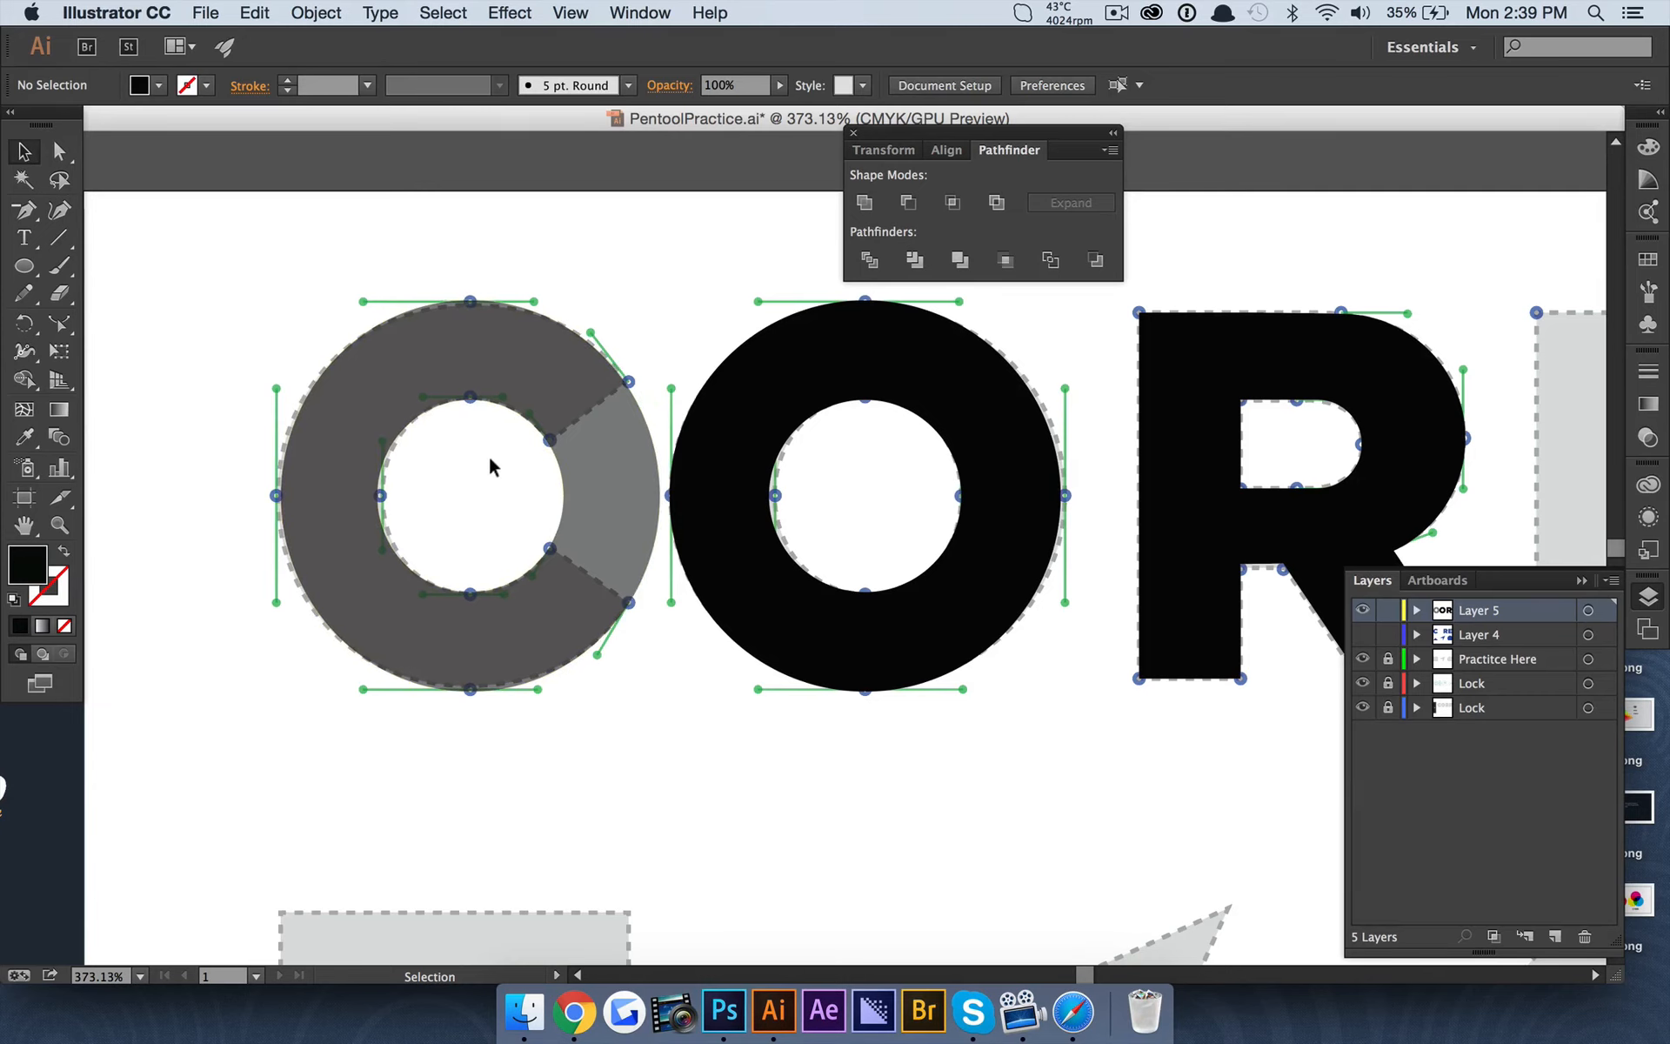
# Draw a square about 85 pt wide over the C ring, rotate it 45° and move it over the C's opening.
pyautogui.moveTo(24, 266); pyautogui.dragTo(175, 267)
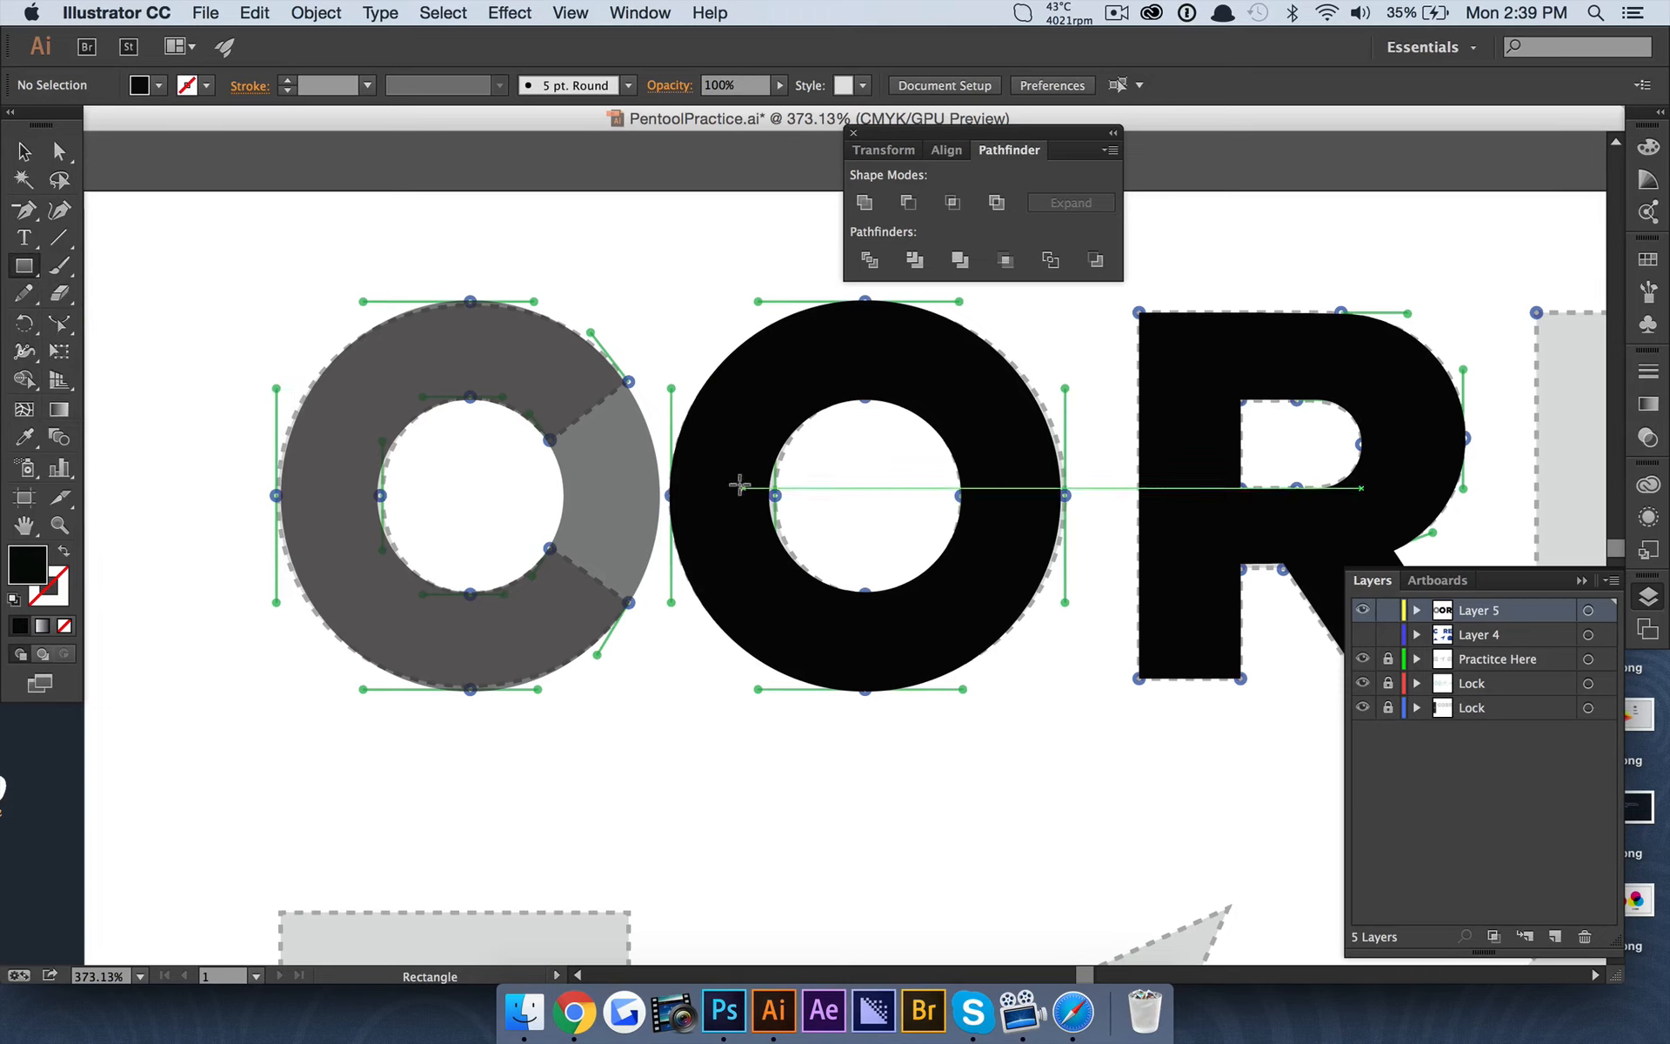
pyautogui.moveTo(465, 494); pyautogui.dragTo(649, 601)
pyautogui.press('v')
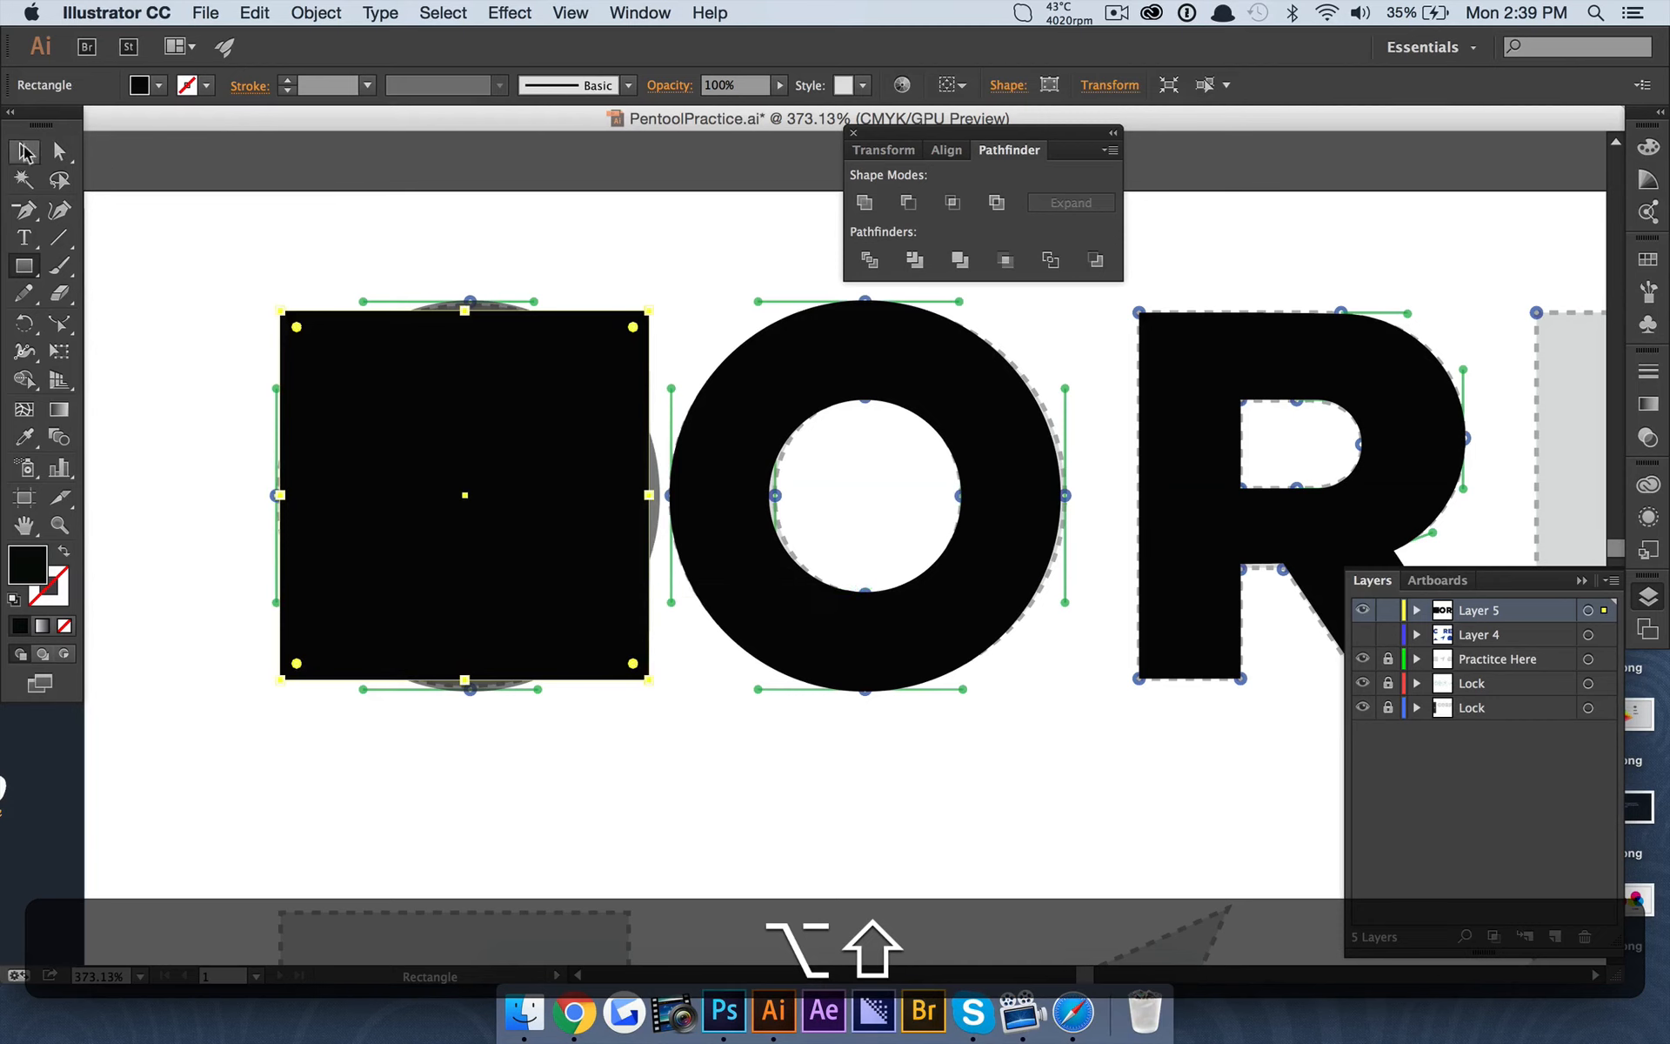
pyautogui.moveTo(651, 300); pyautogui.dragTo(466, 244)
pyautogui.moveTo(529, 522); pyautogui.dragTo(813, 511)
# Set the diamond's opacity to 42% and shift it so its left corner sits near the centre of the C.
pyautogui.moveTo(785, 87); pyautogui.dragTo(729, 106)
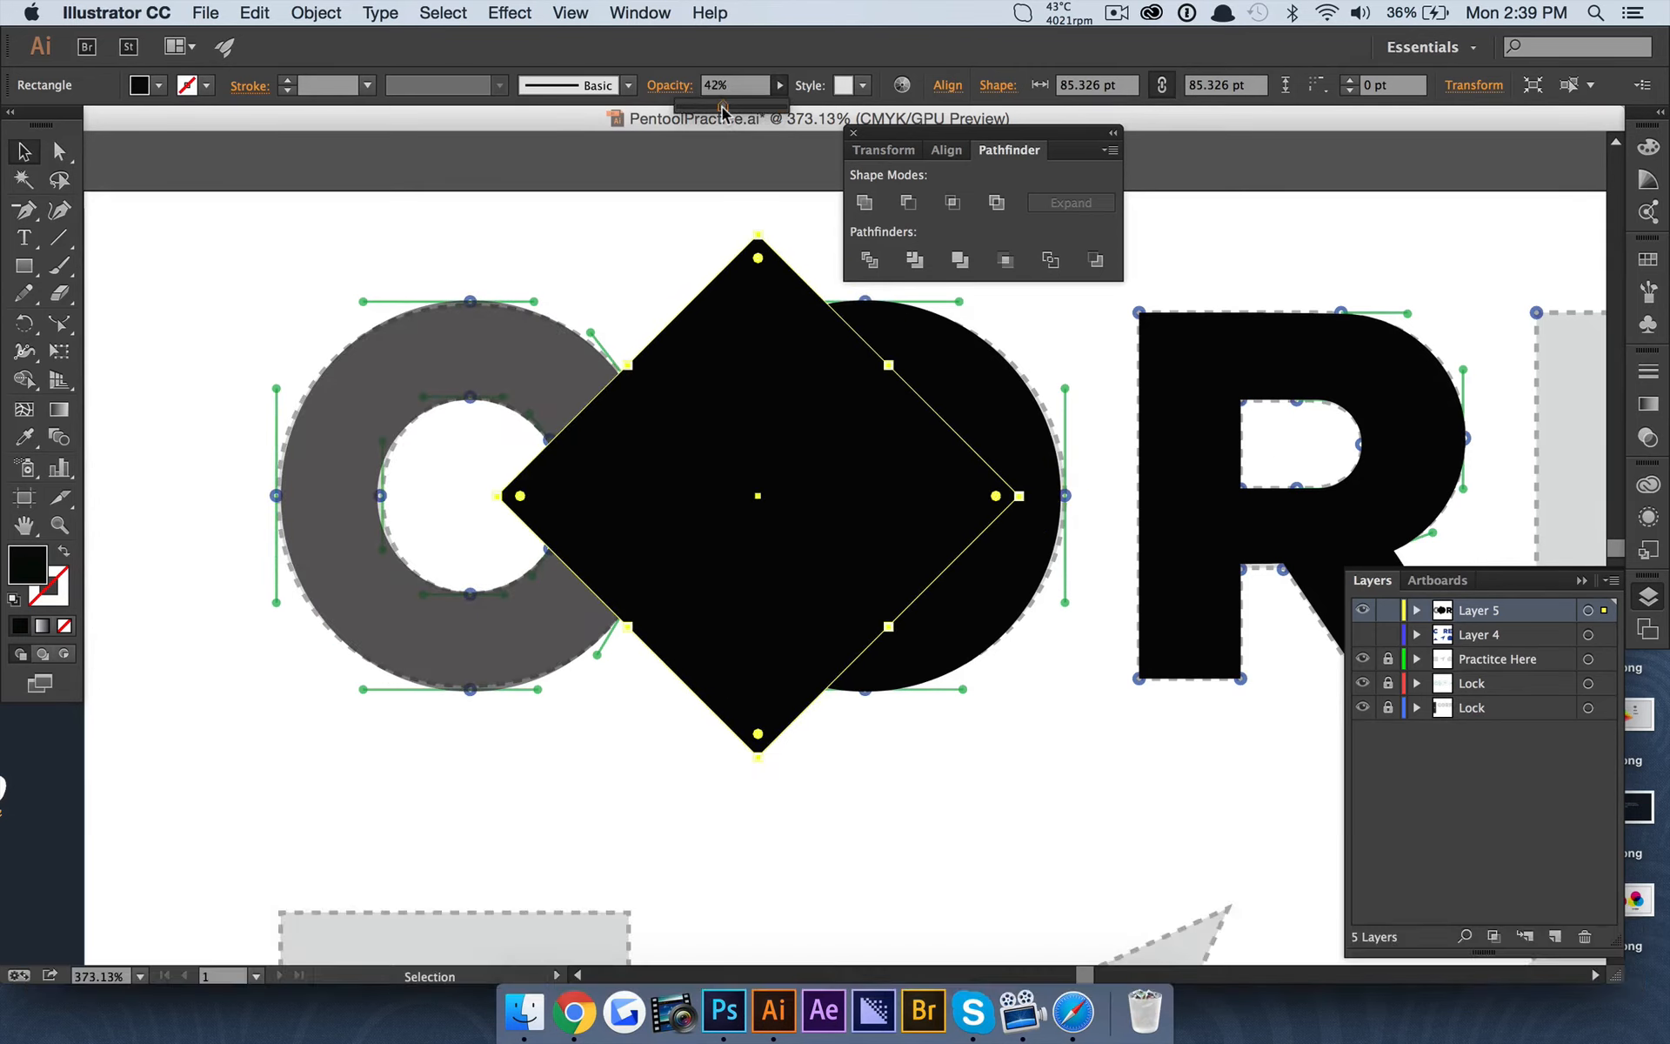
pyautogui.click(59, 151)
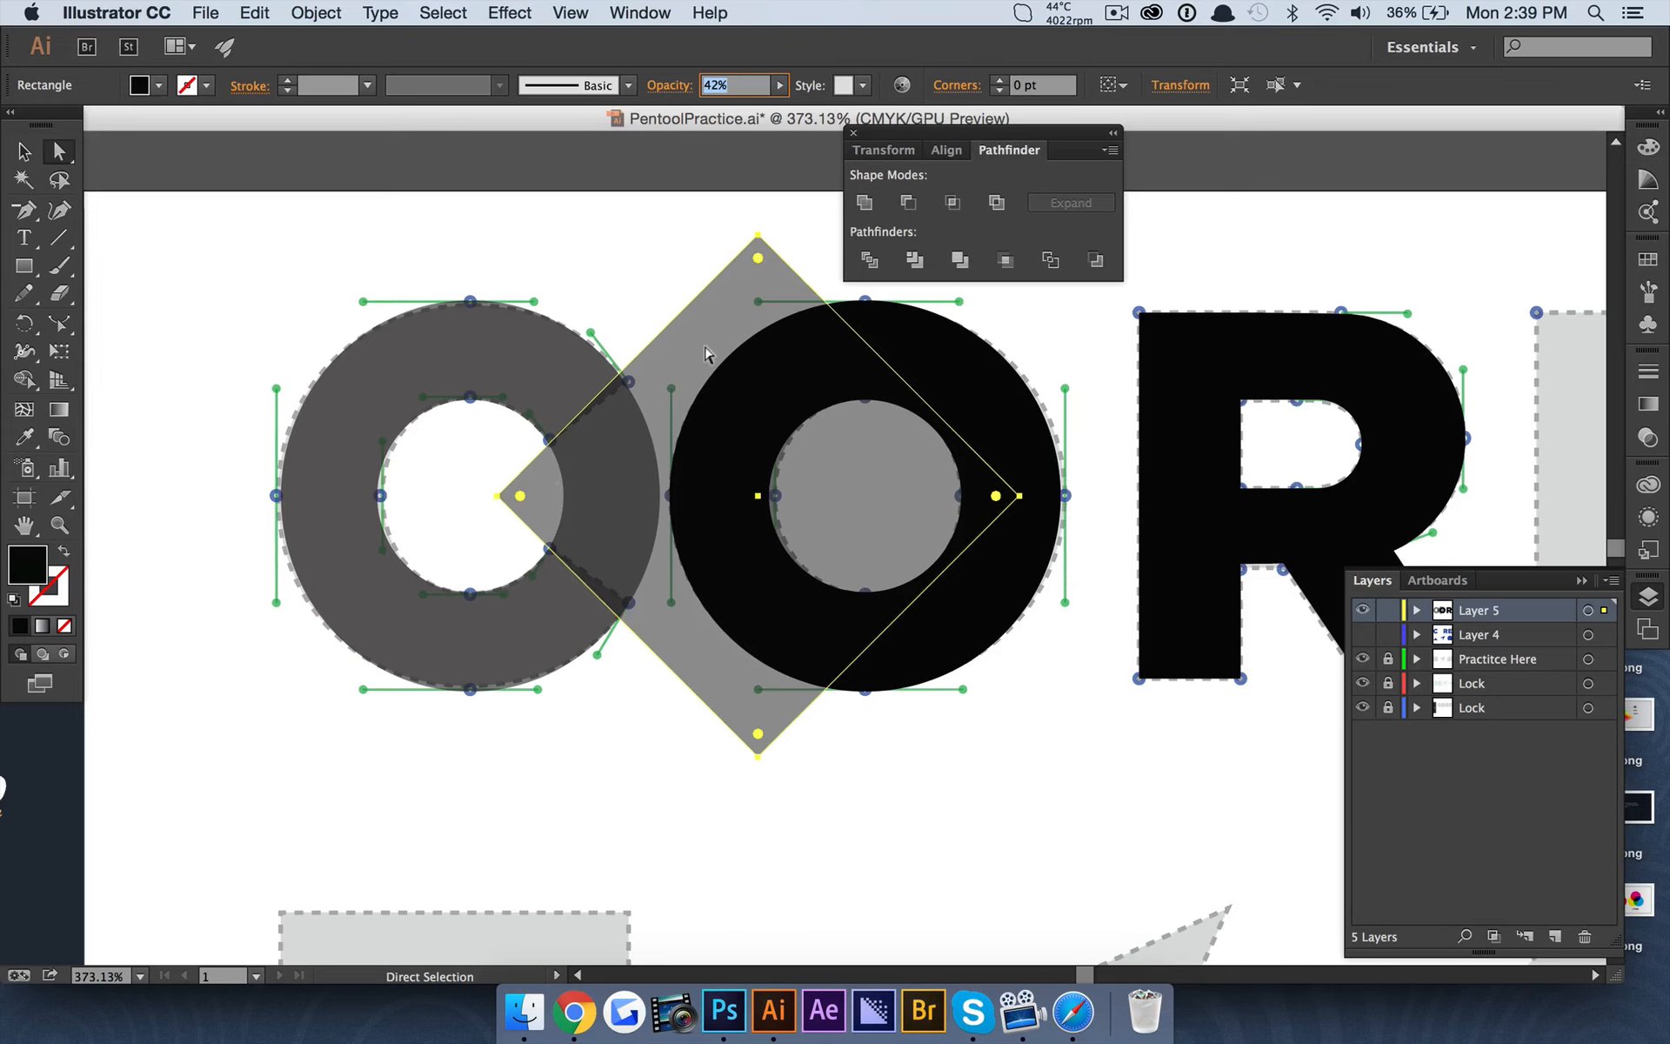
pyautogui.moveTo(715, 327); pyautogui.dragTo(690, 326)
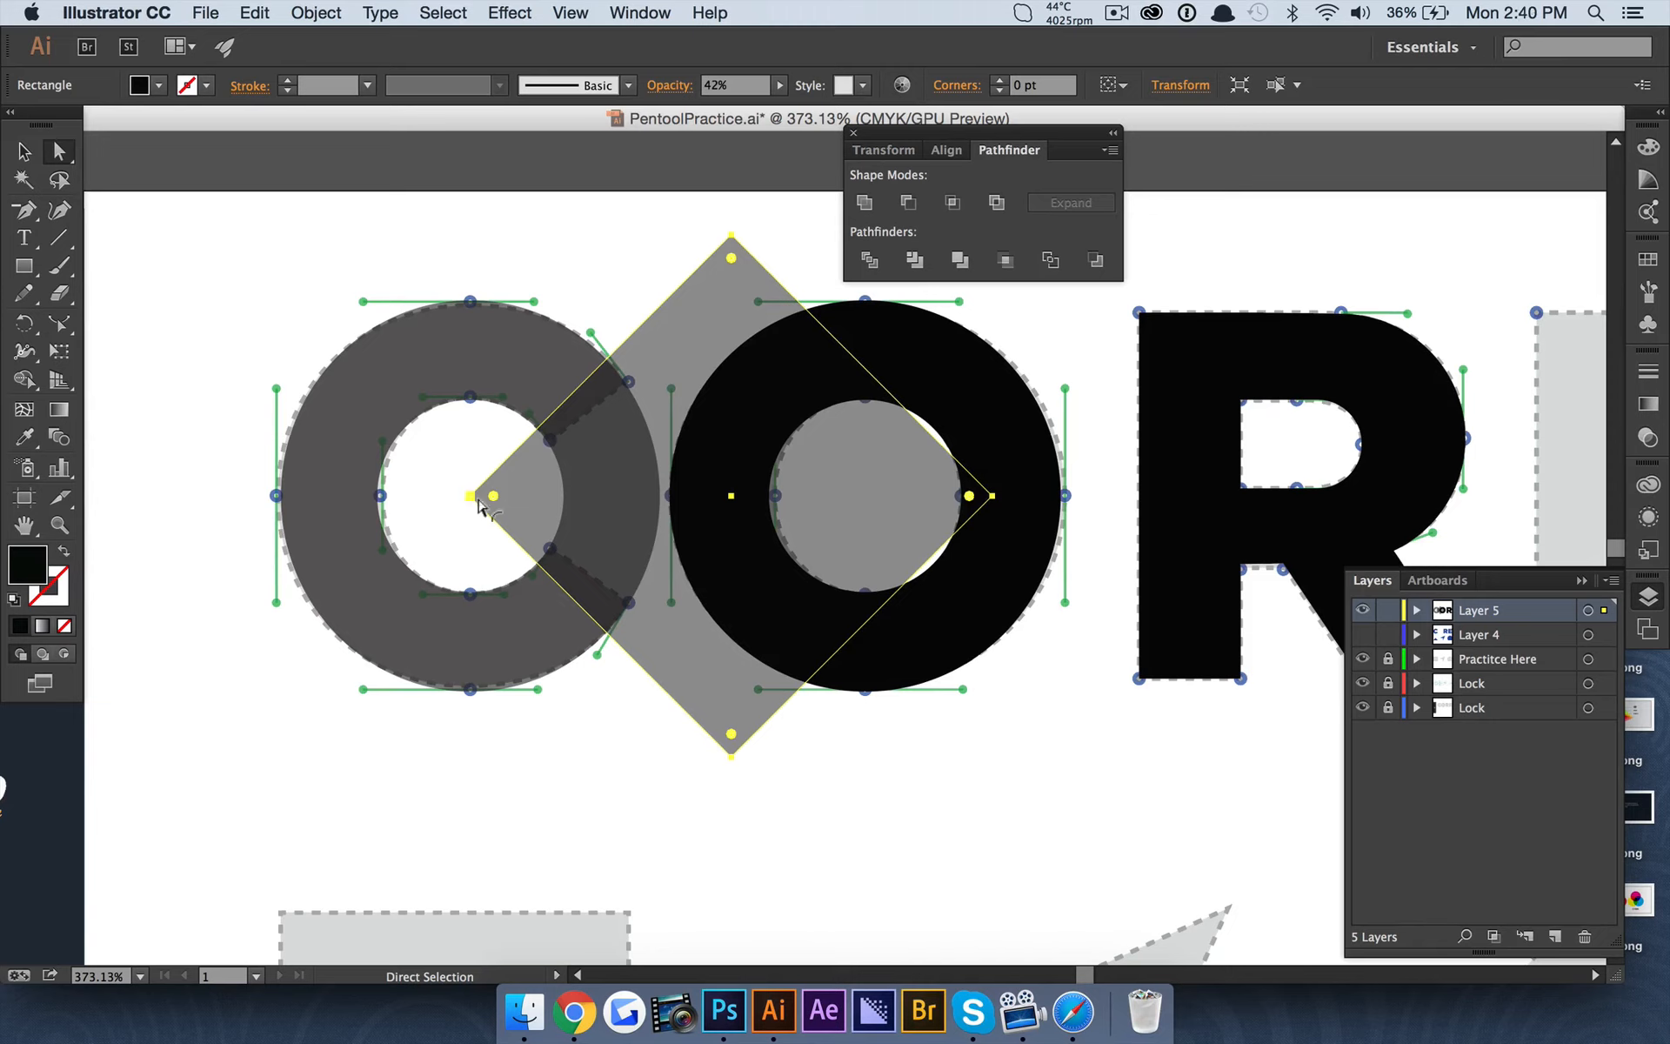
# Lower the diamond's top anchor point until its edge follows the upper cut of the C template.
pyautogui.click(723, 230)
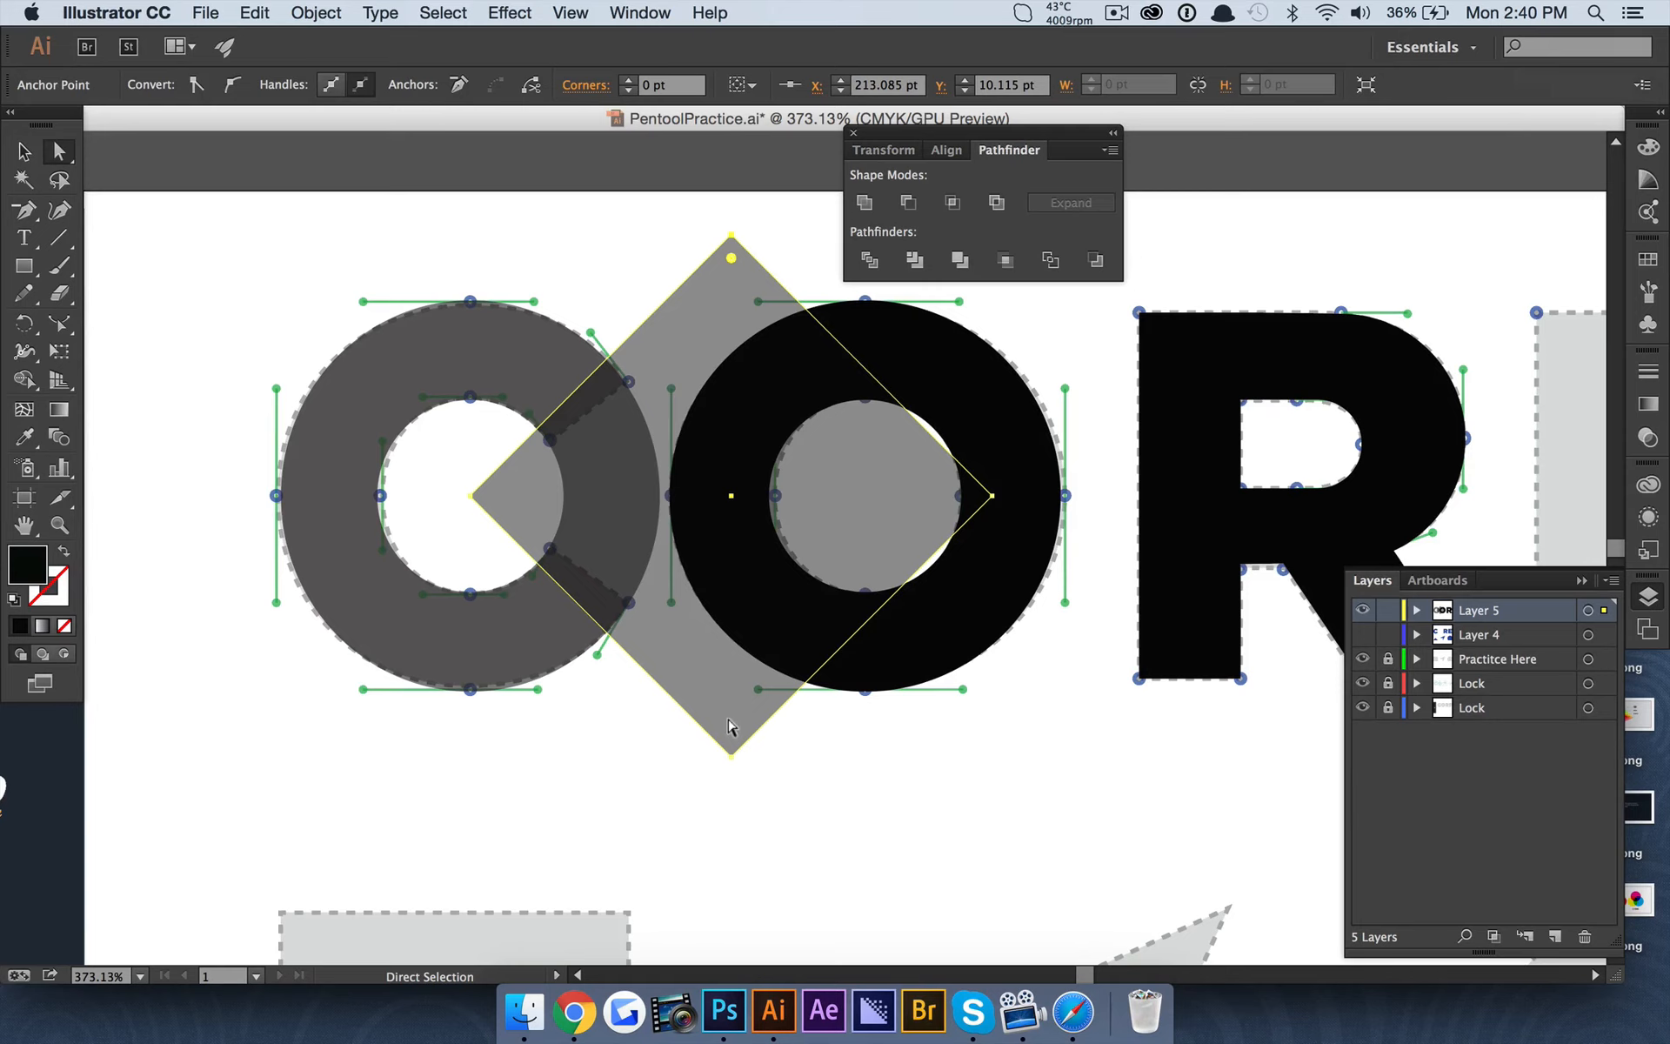
pyautogui.press('Down')
pyautogui.press('Down')
pyautogui.press('Down')
pyautogui.press('Down')
pyautogui.press('Down')
pyautogui.press('Down')
pyautogui.press('Down')
pyautogui.press('Down')
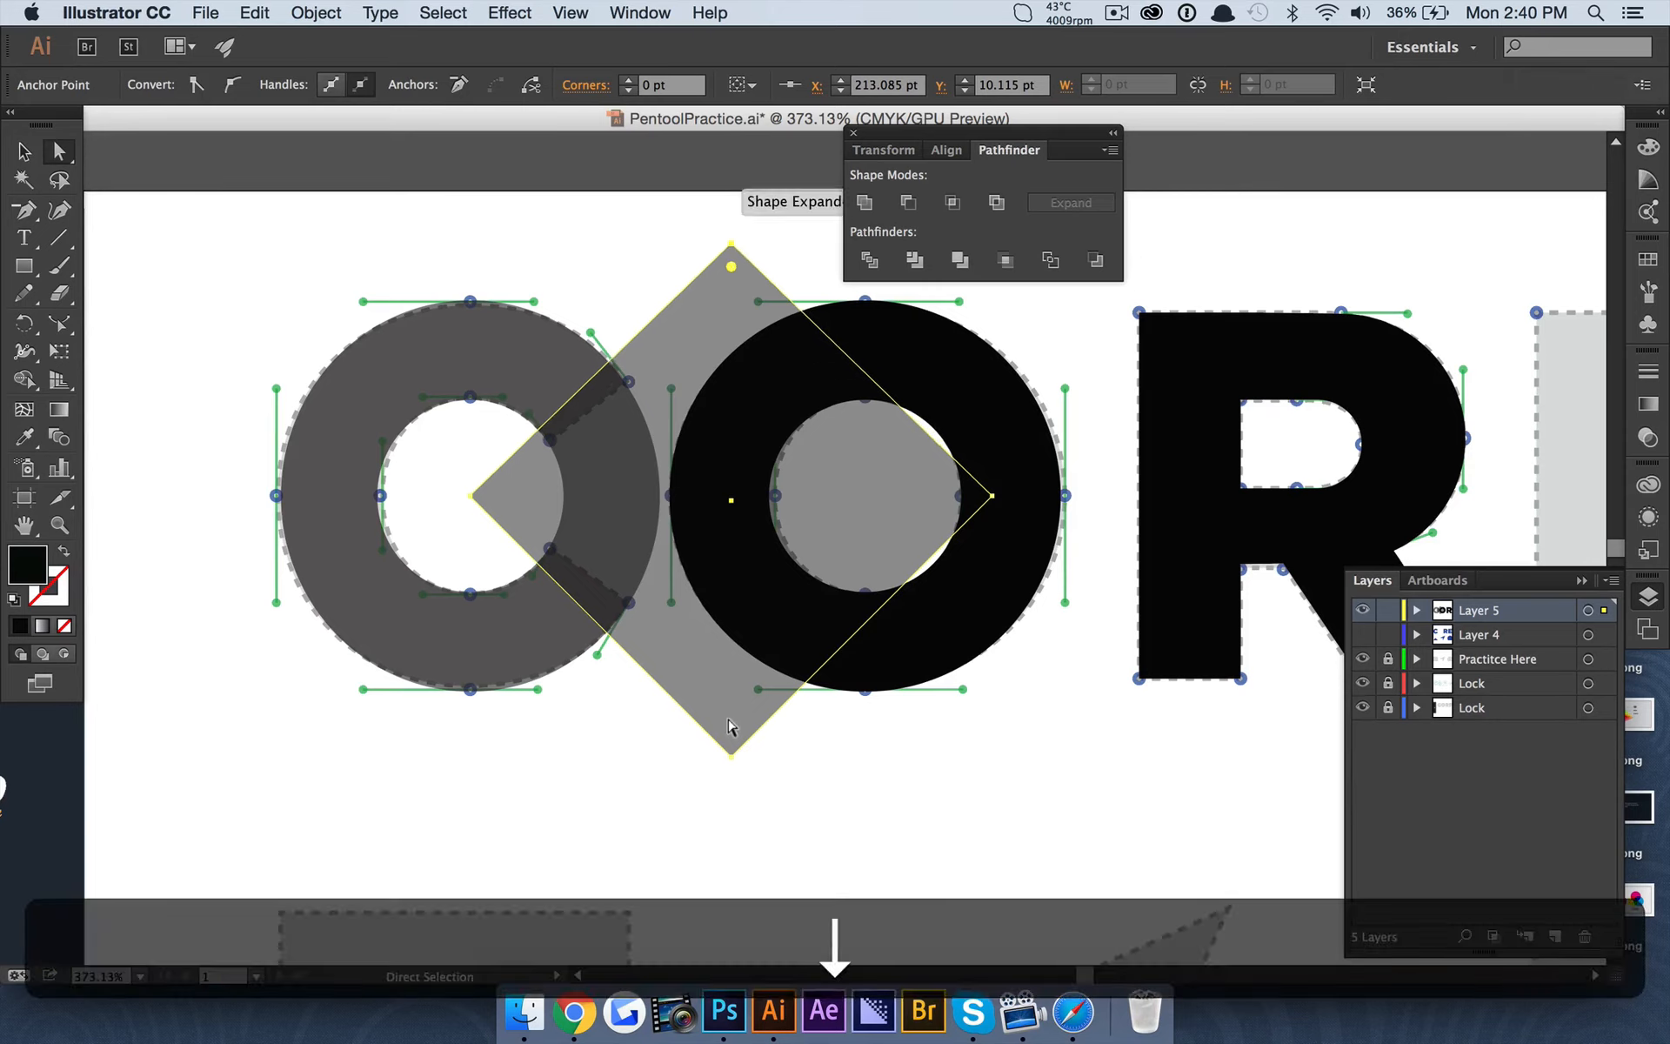
pyautogui.press('Down')
pyautogui.press('Down')
pyautogui.press('Down')
pyautogui.press('Down')
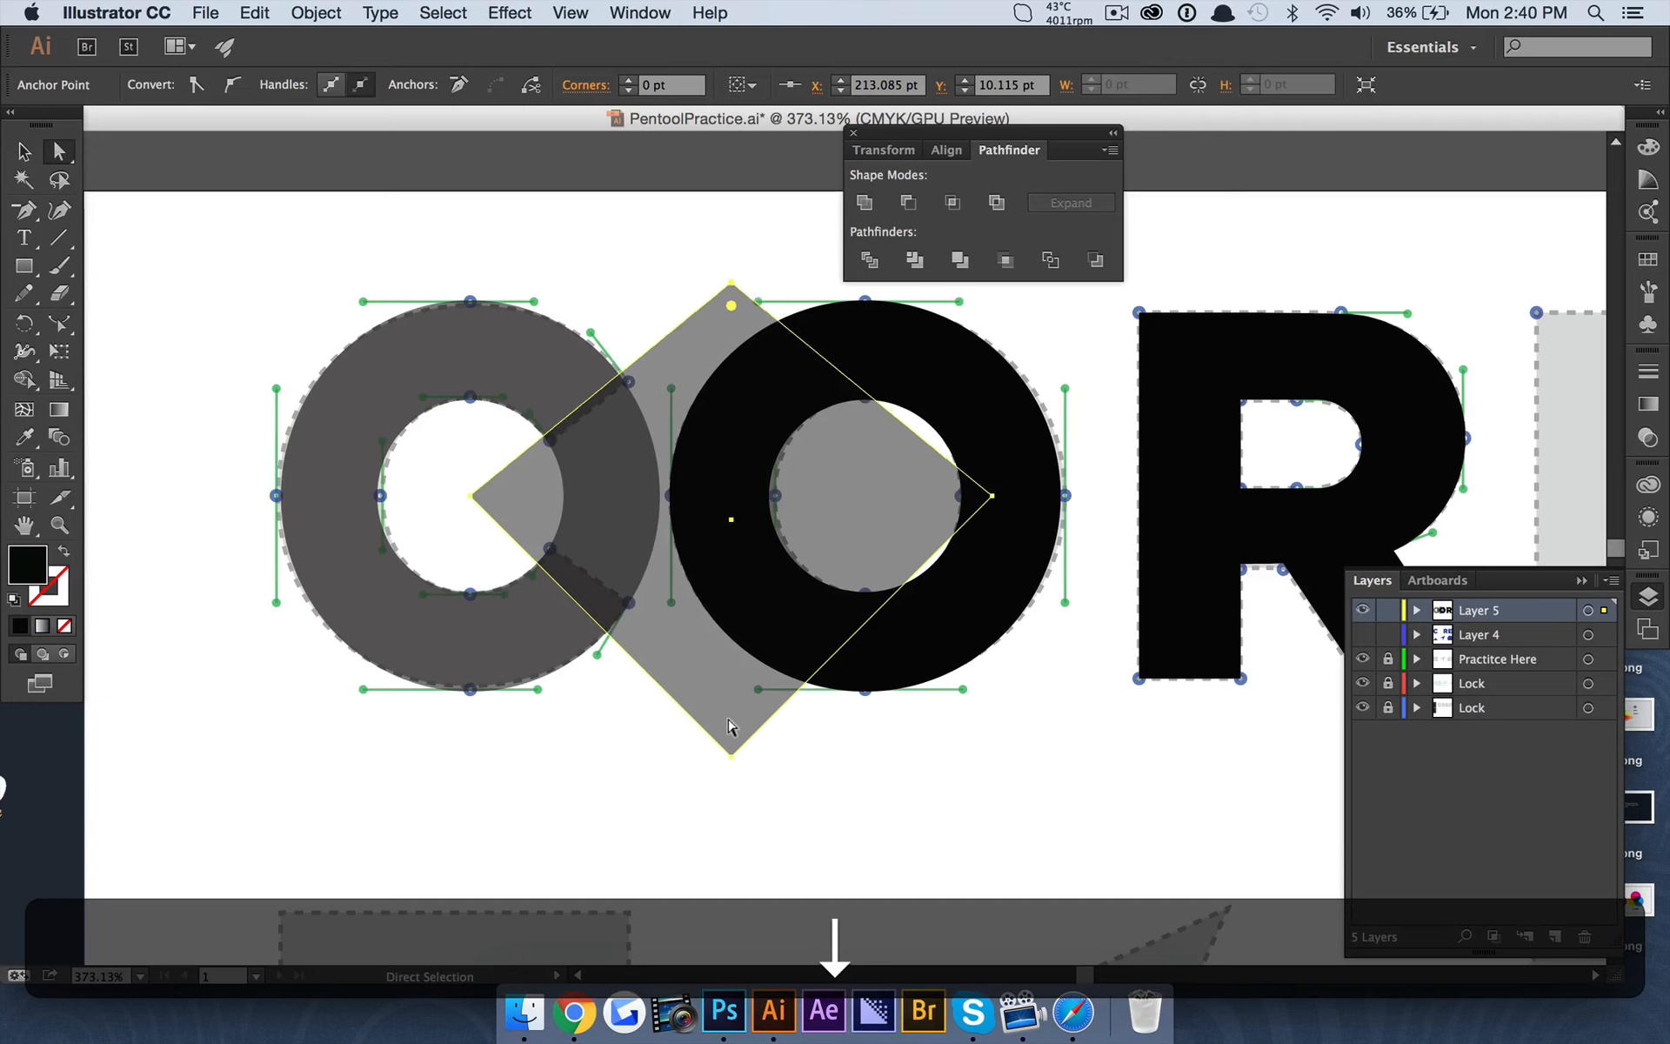
pyautogui.press('Down')
pyautogui.press('Down')
pyautogui.press('Down')
pyautogui.press('Down')
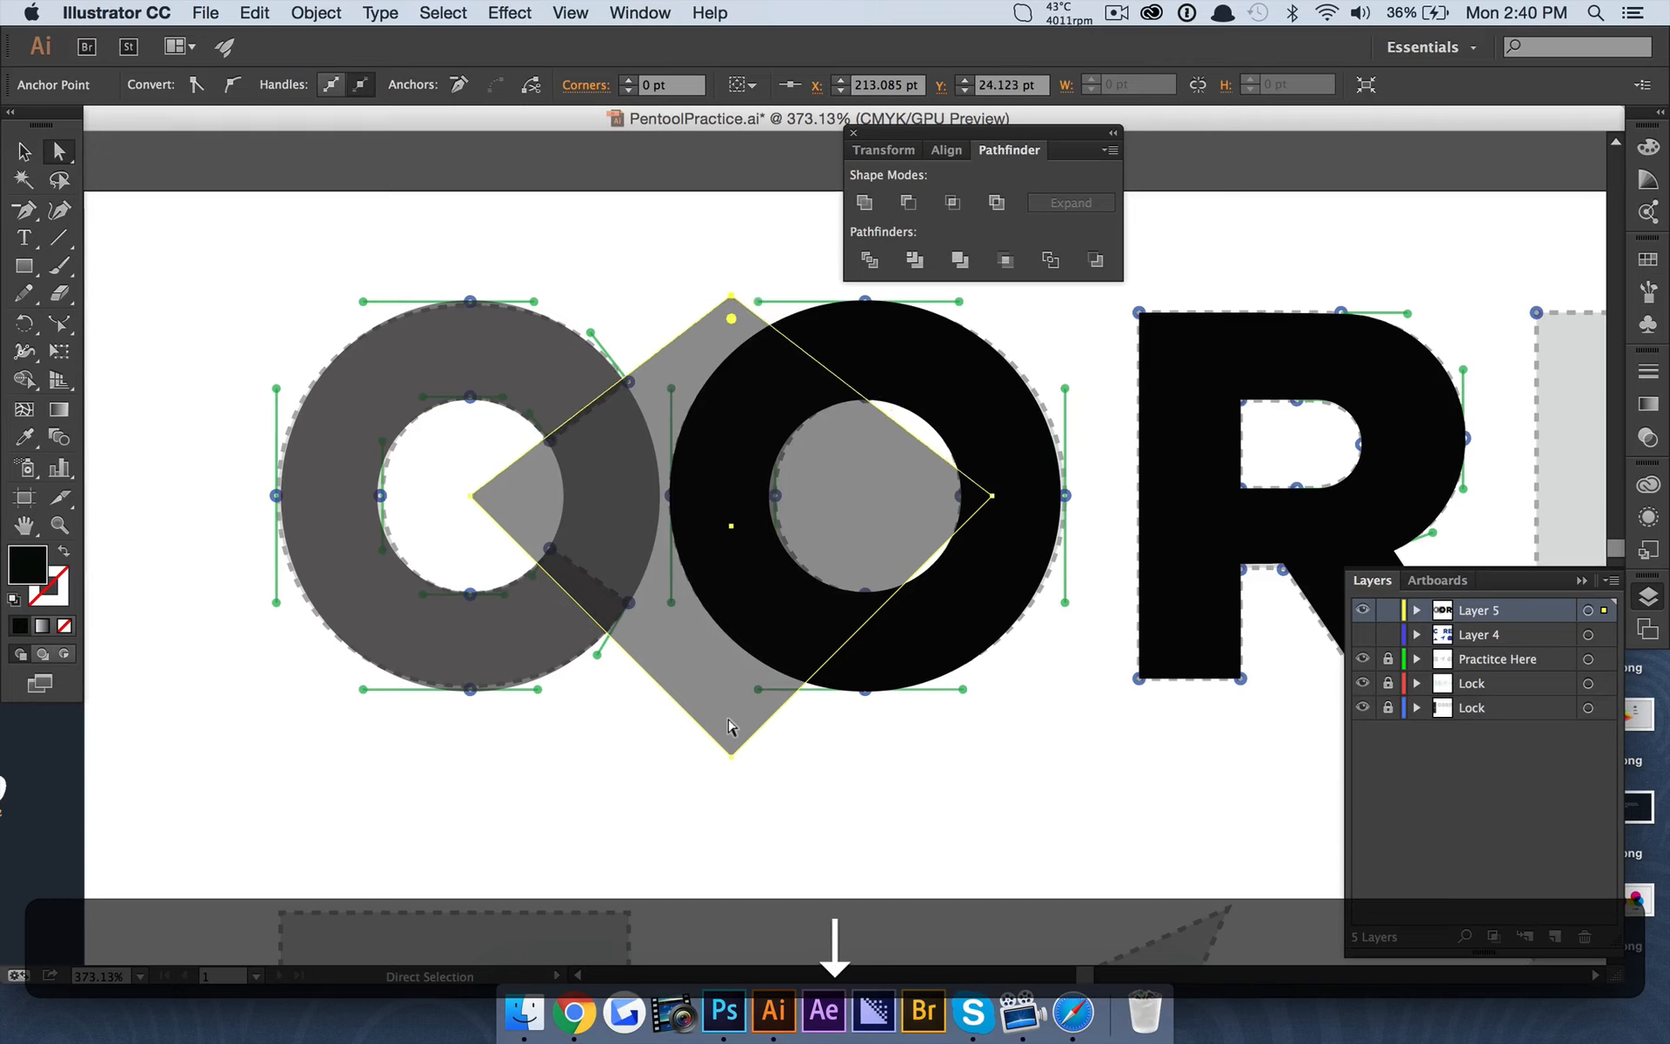
# Raise the diamond's bottom anchor point until its edge follows the lower cut of the C template.
pyautogui.press('Up')
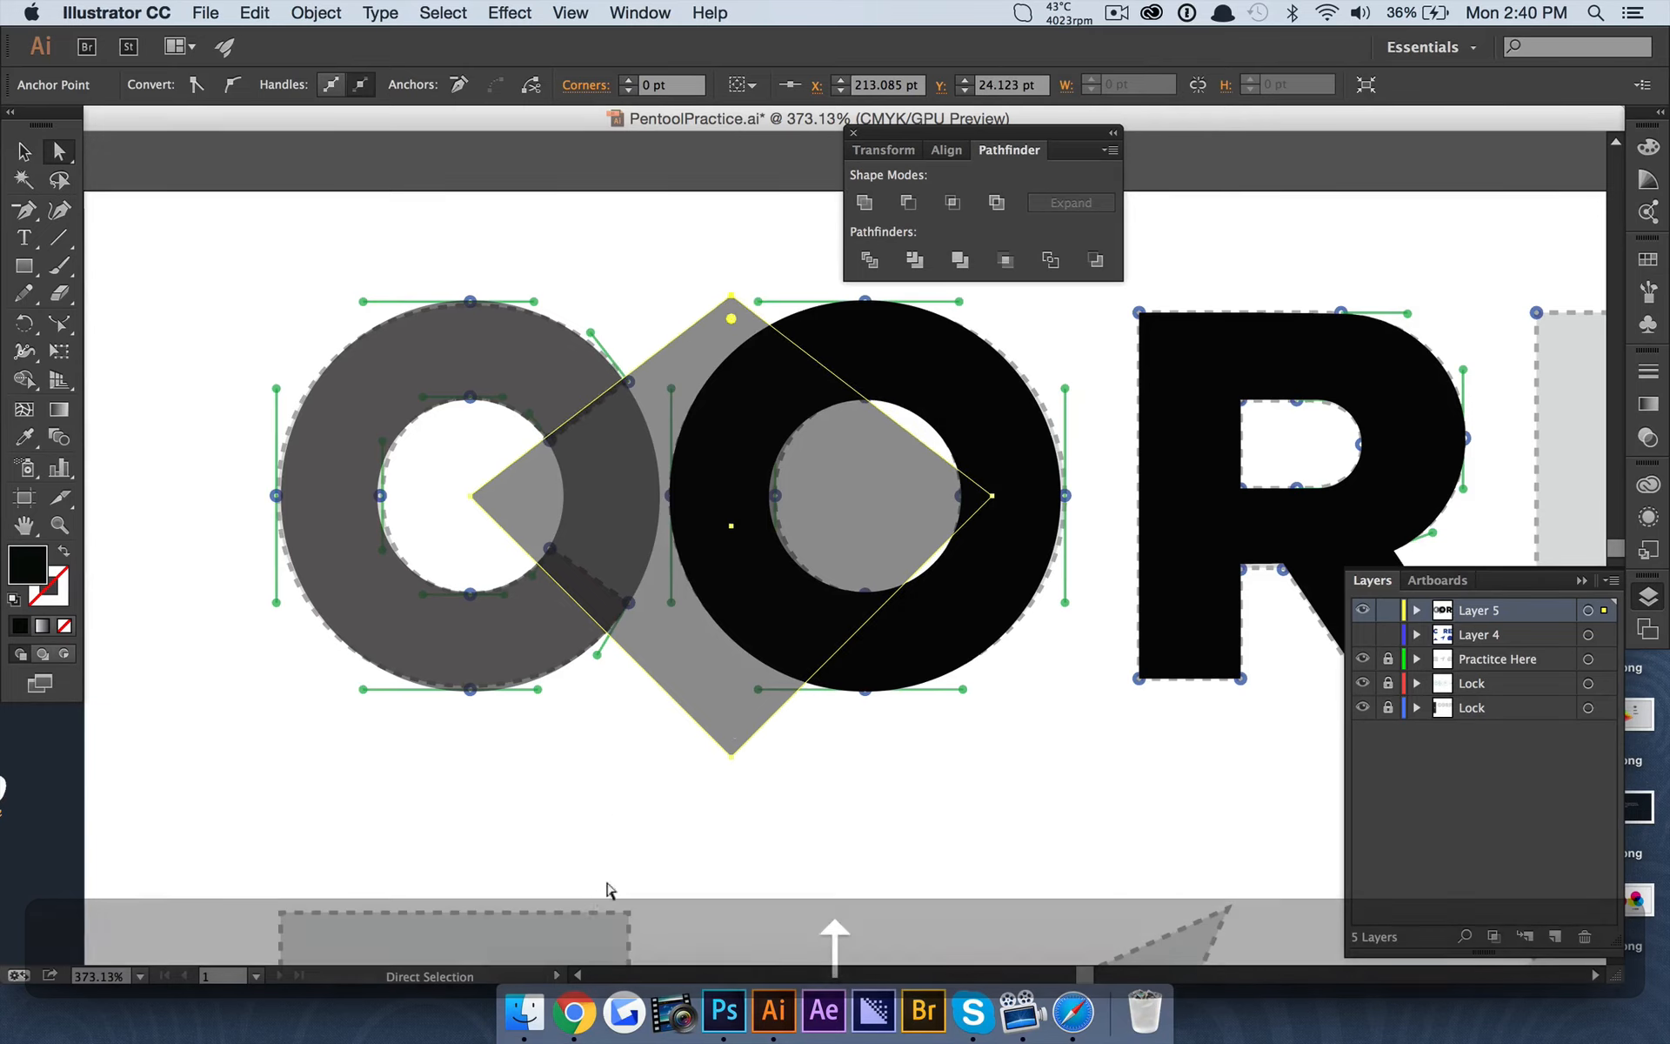
pyautogui.press('Up')
pyautogui.press('Up')
pyautogui.press('Up')
pyautogui.press('Up')
pyautogui.press('Up')
pyautogui.press('Up')
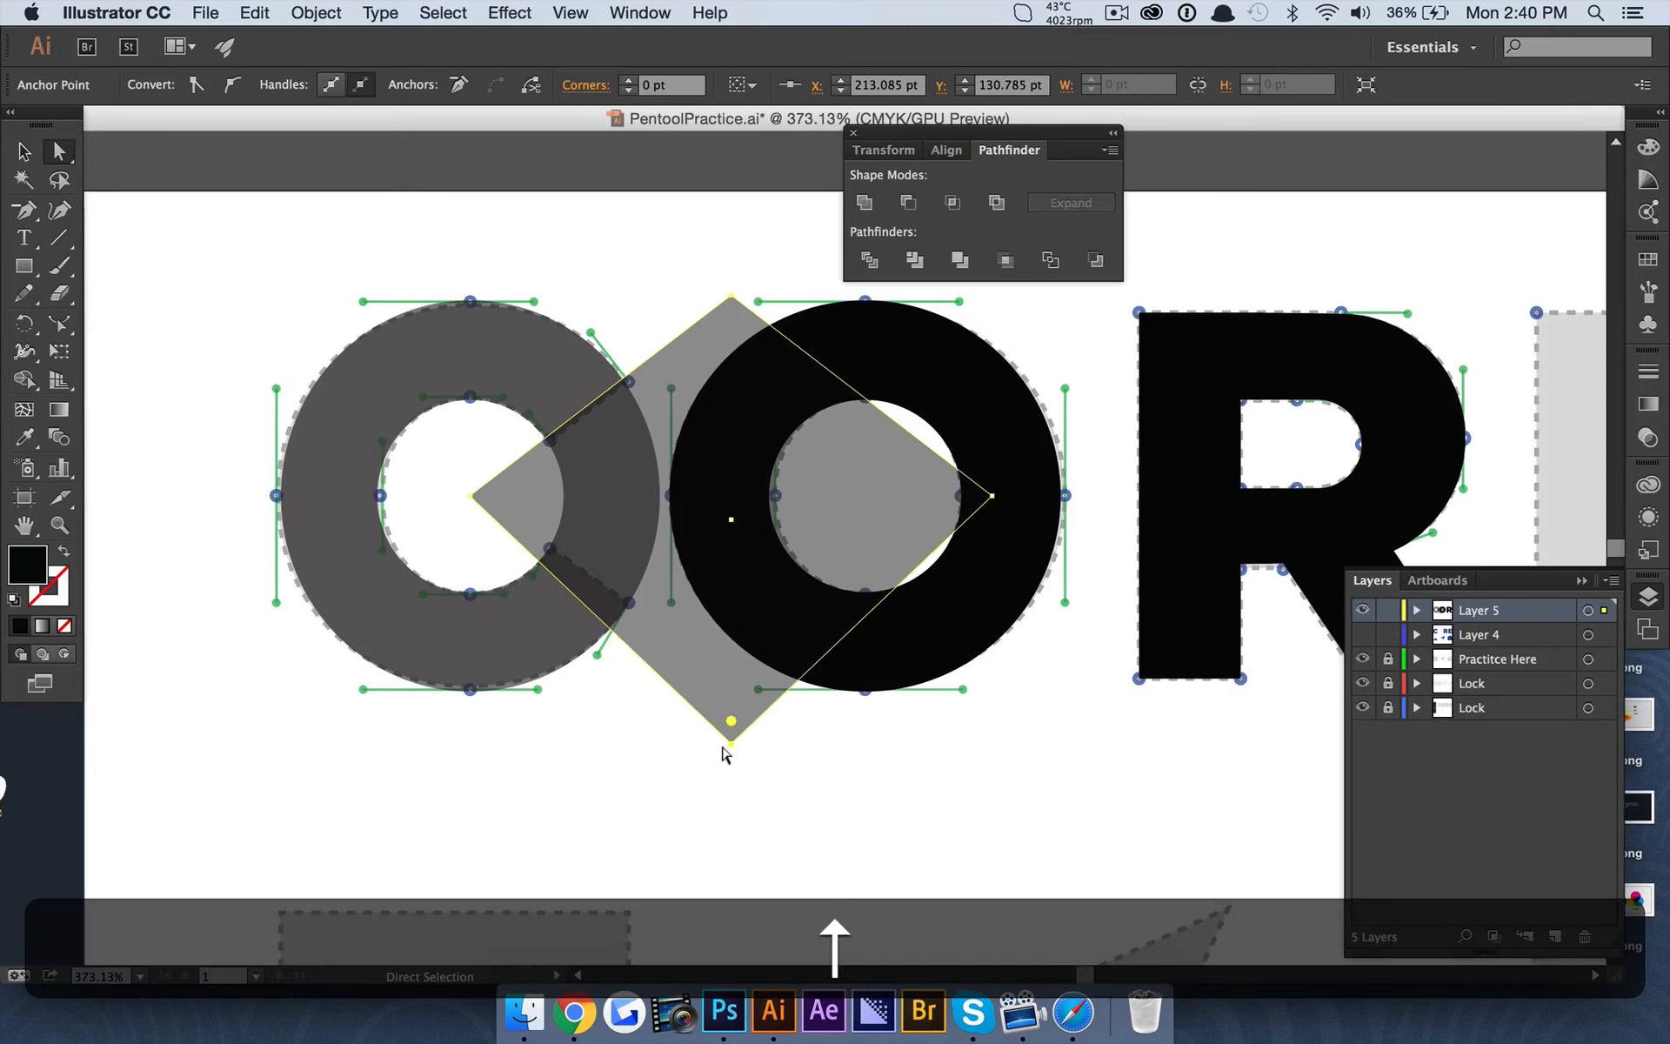
pyautogui.press('Up')
pyautogui.press('Up')
pyautogui.press('Up')
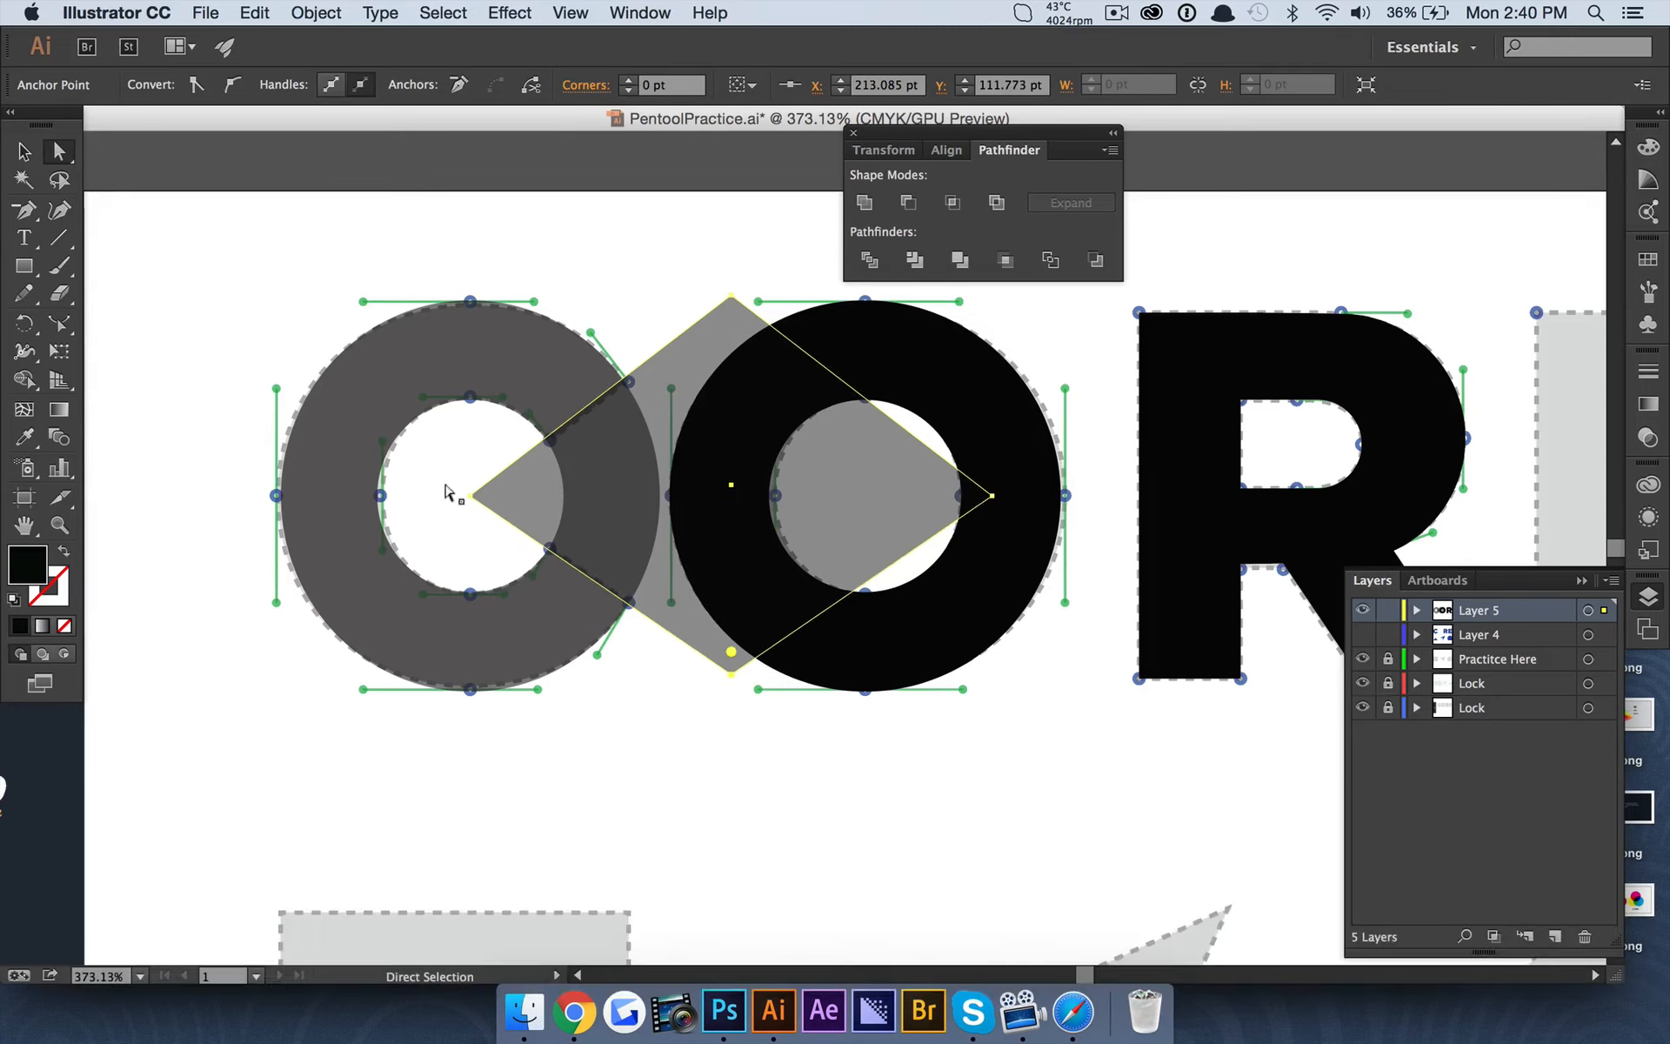
# Set the C ring and the diamond to 100% opacity and split them with Pathfinder Divide.
pyautogui.keyDown('shift'); pyautogui.click(496, 342); pyautogui.keyUp('shift')
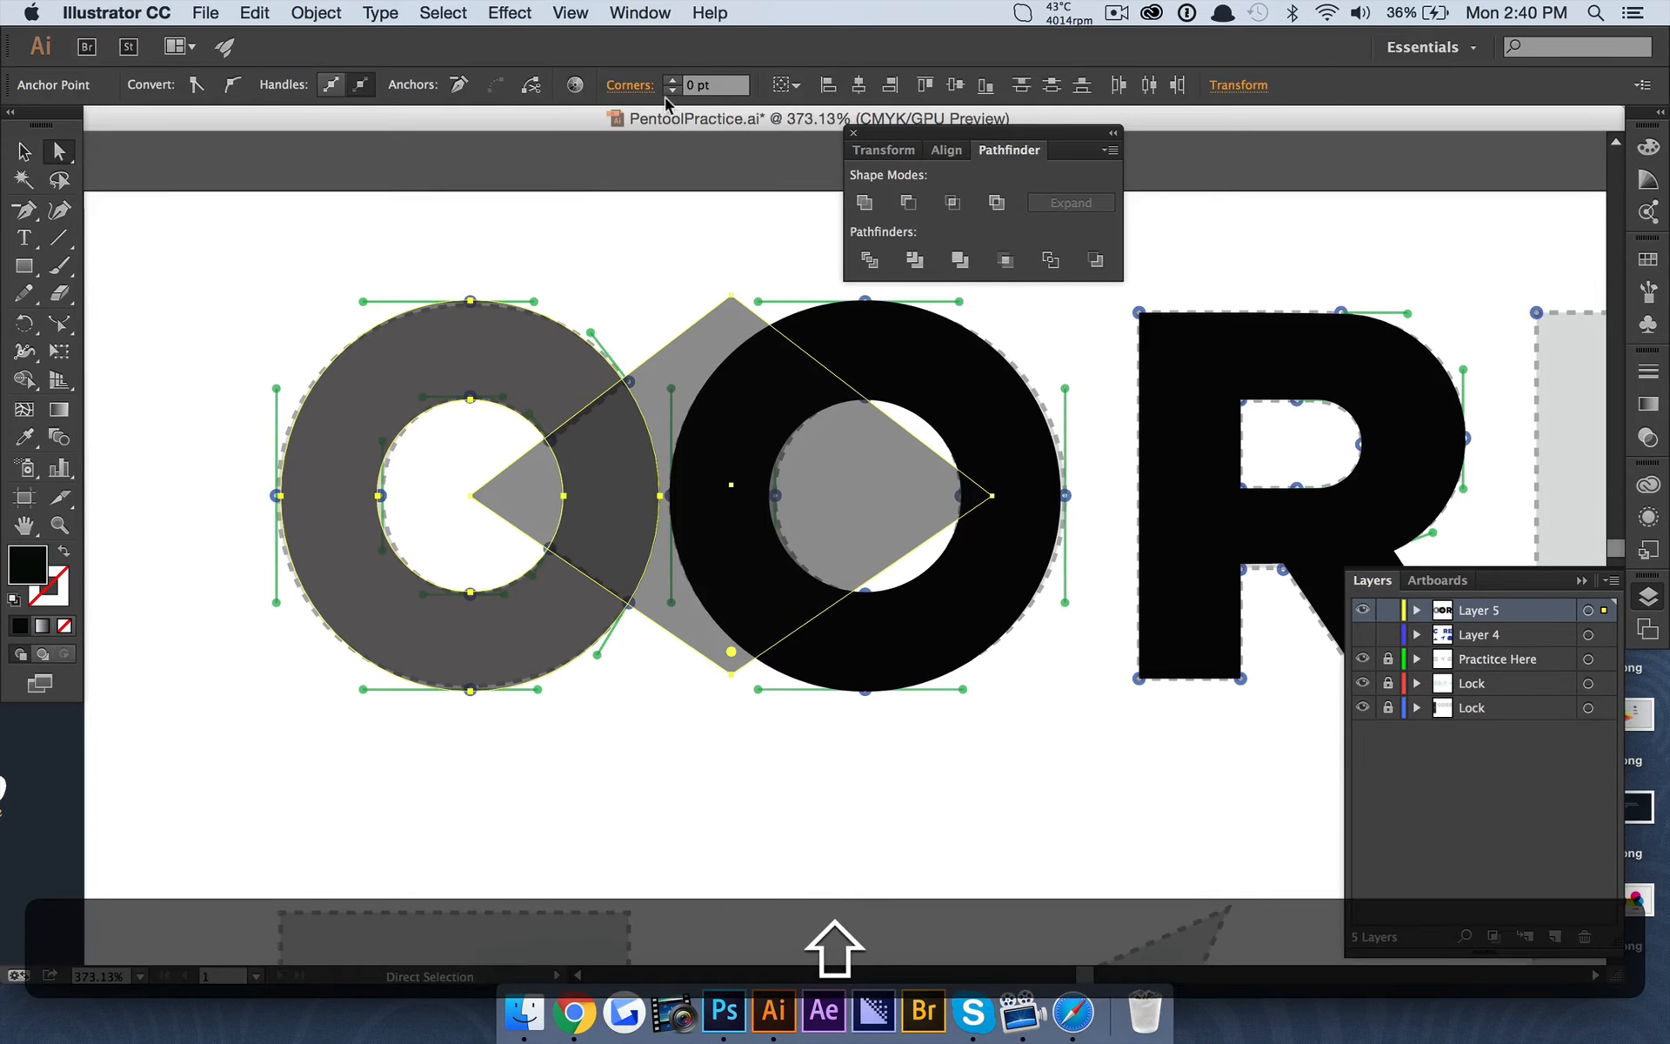
pyautogui.click(24, 152)
pyautogui.click(326, 226)
pyautogui.click(447, 336)
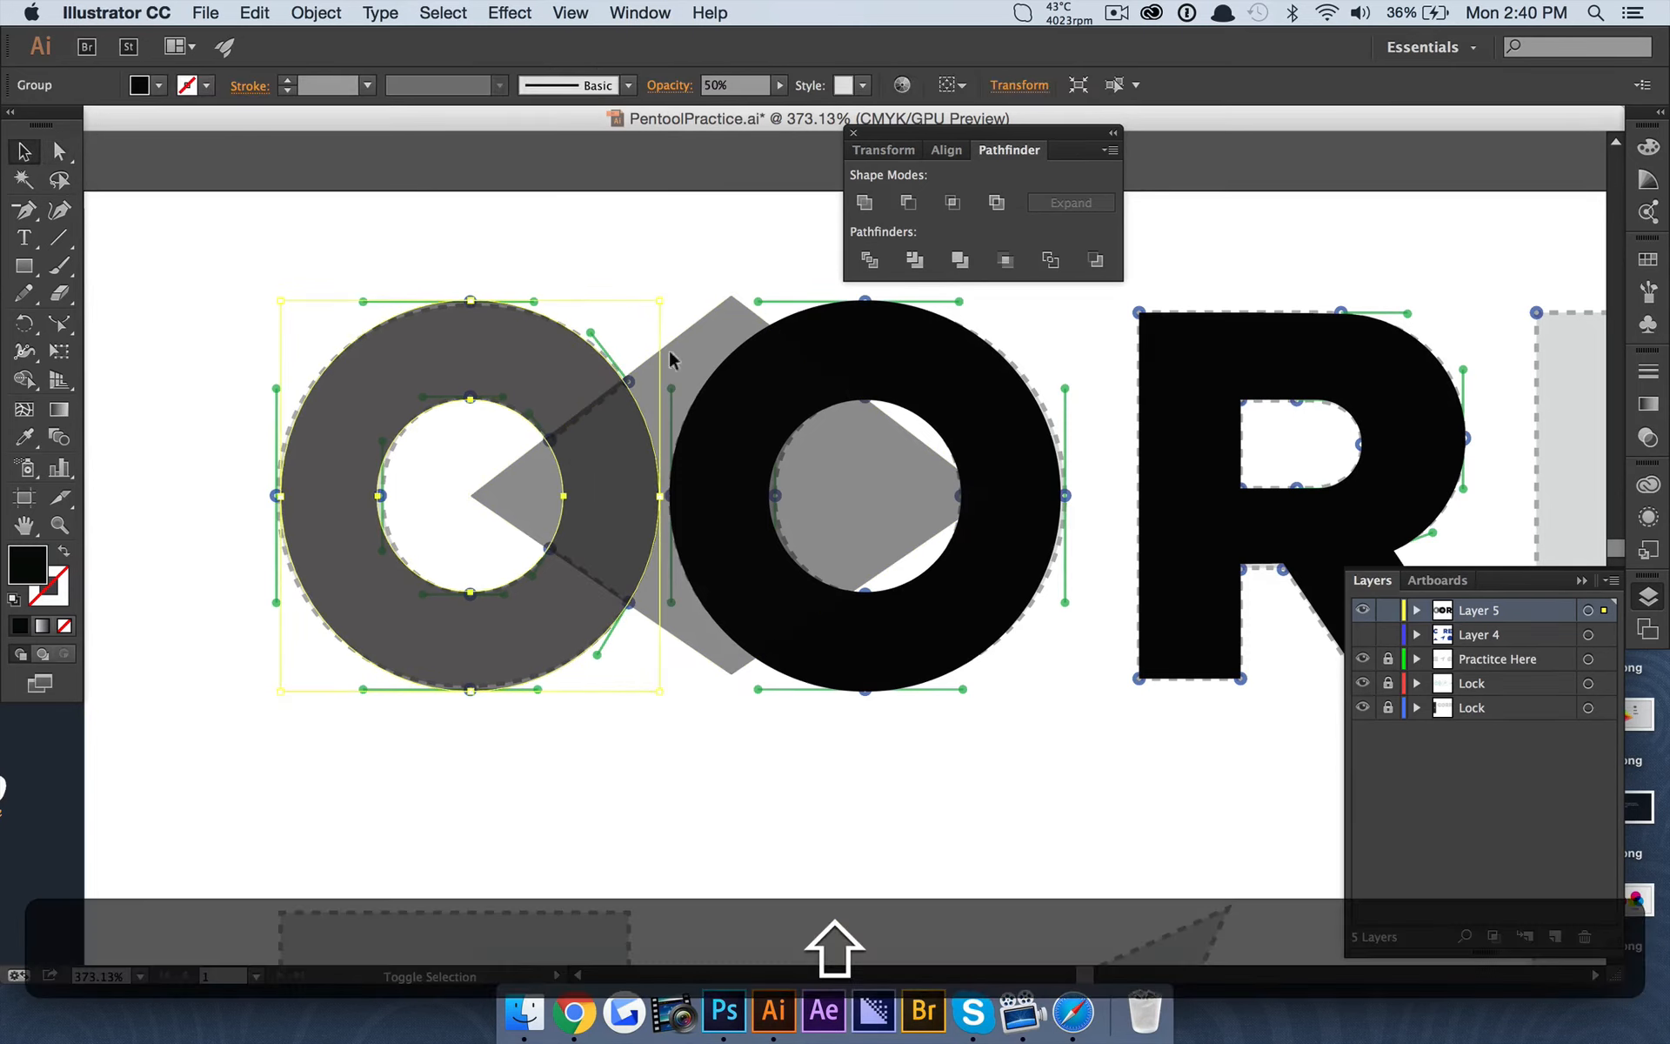
pyautogui.keyDown('shift'); pyautogui.click(670, 356); pyautogui.keyUp('shift')
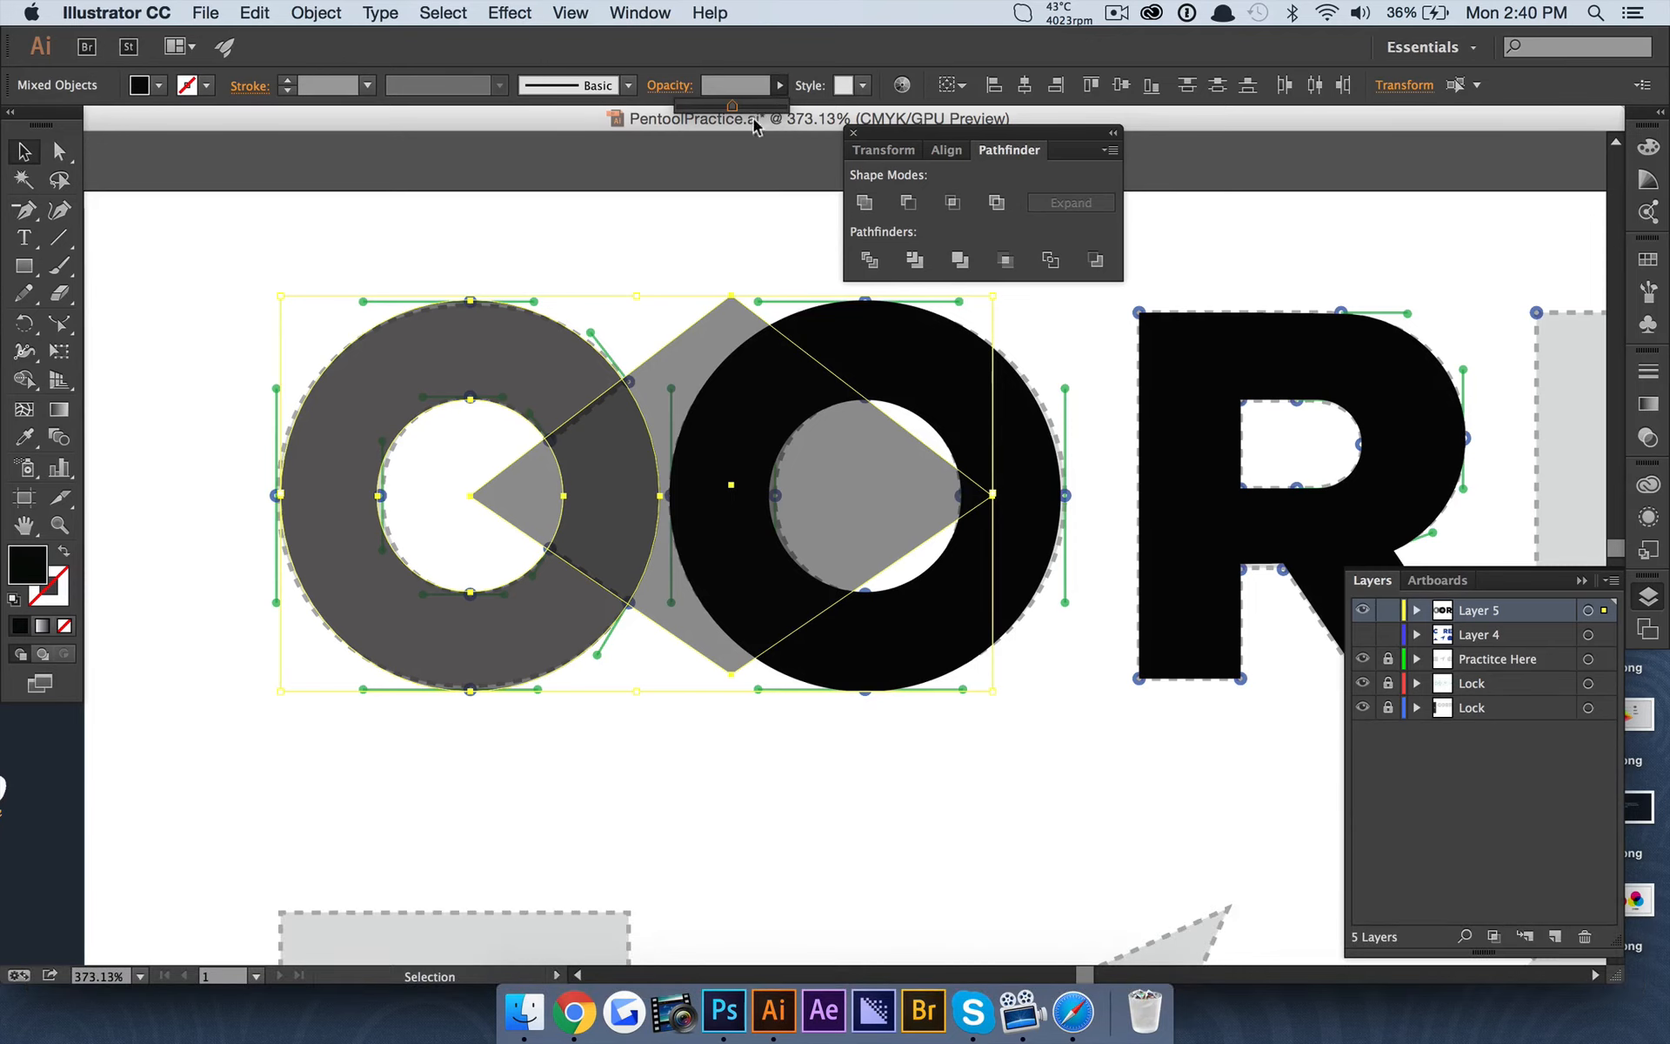
pyautogui.click(873, 263)
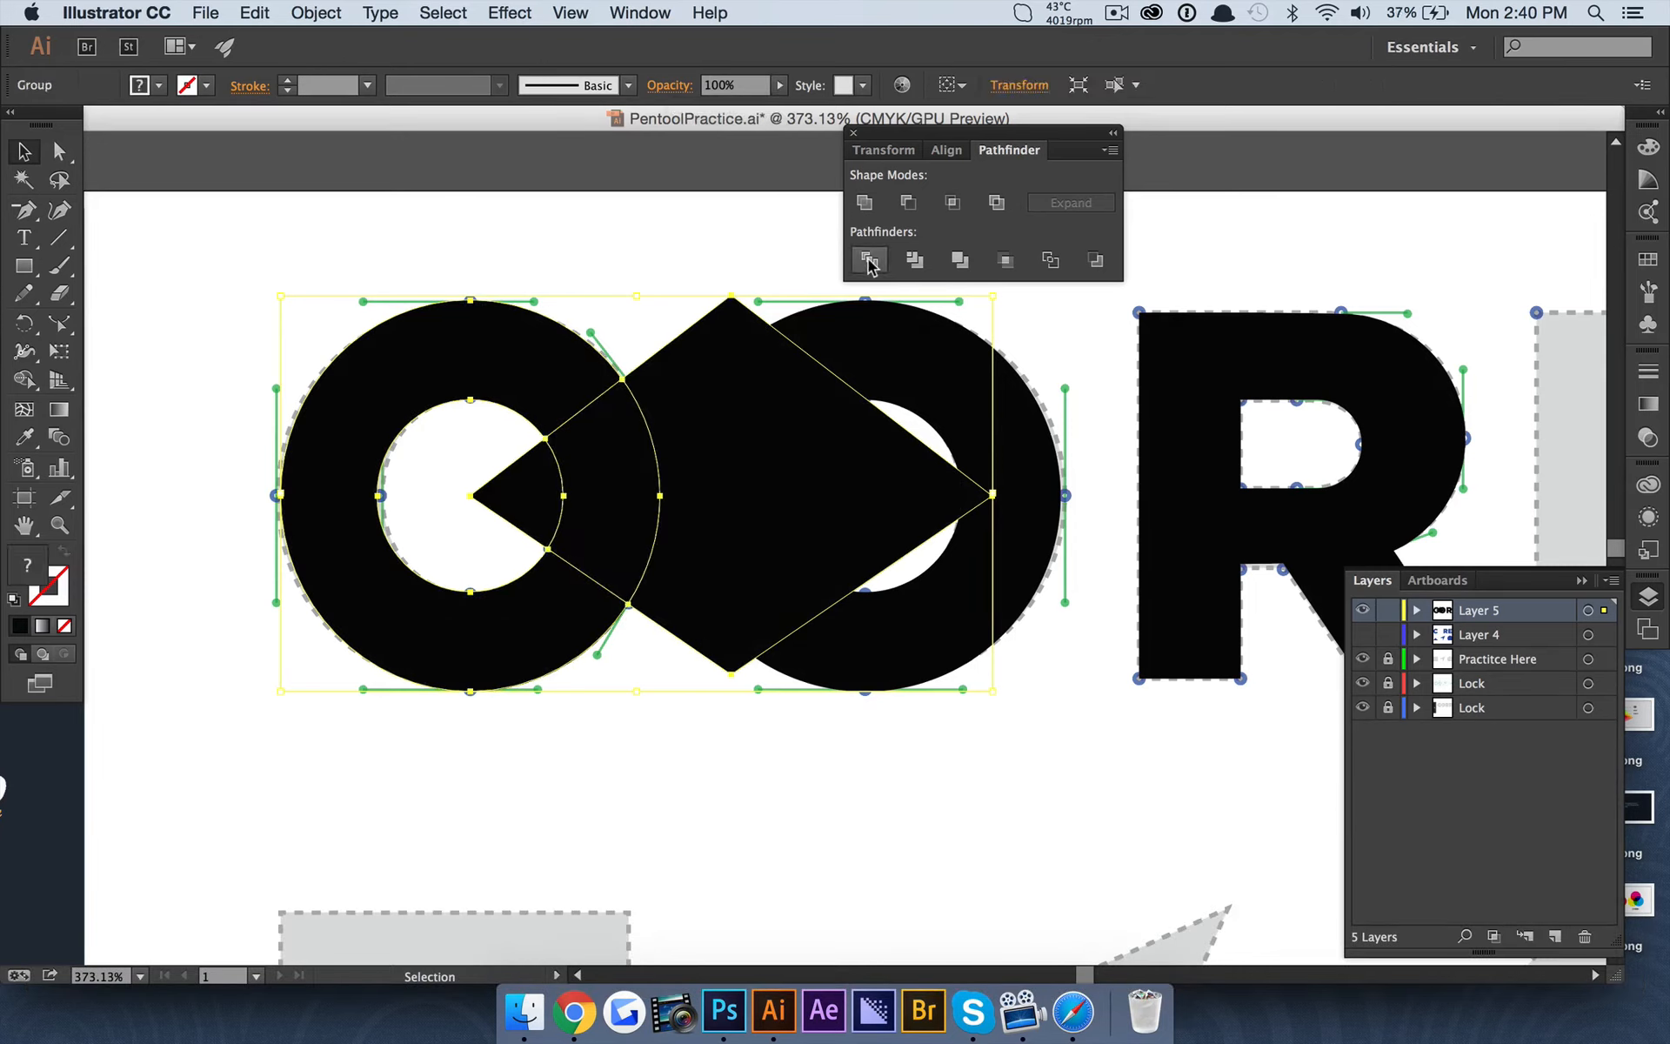
# Delete the divided inner wedge, the ring segment in the C's opening and the rest of the diamond.
pyautogui.press('a')
pyautogui.click(508, 465)
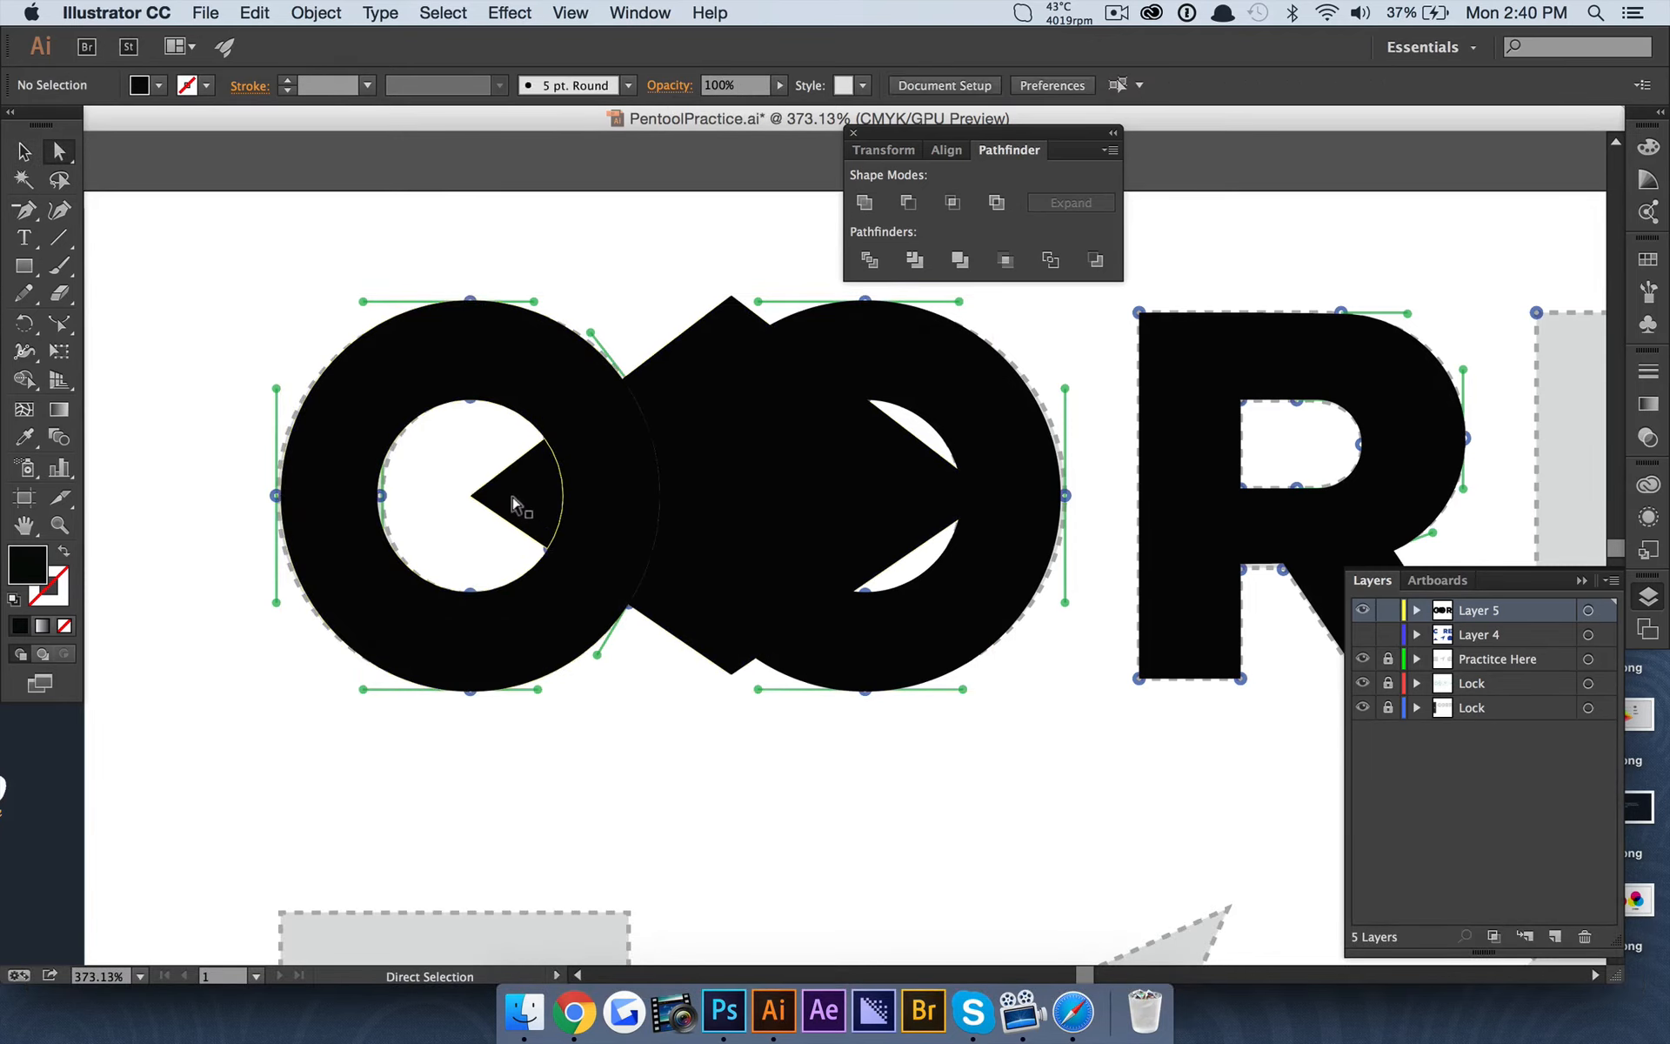
pyautogui.click(507, 466)
pyautogui.press('BackSpace')
pyautogui.click(626, 492)
pyautogui.press('BackSpace')
pyautogui.click(701, 359)
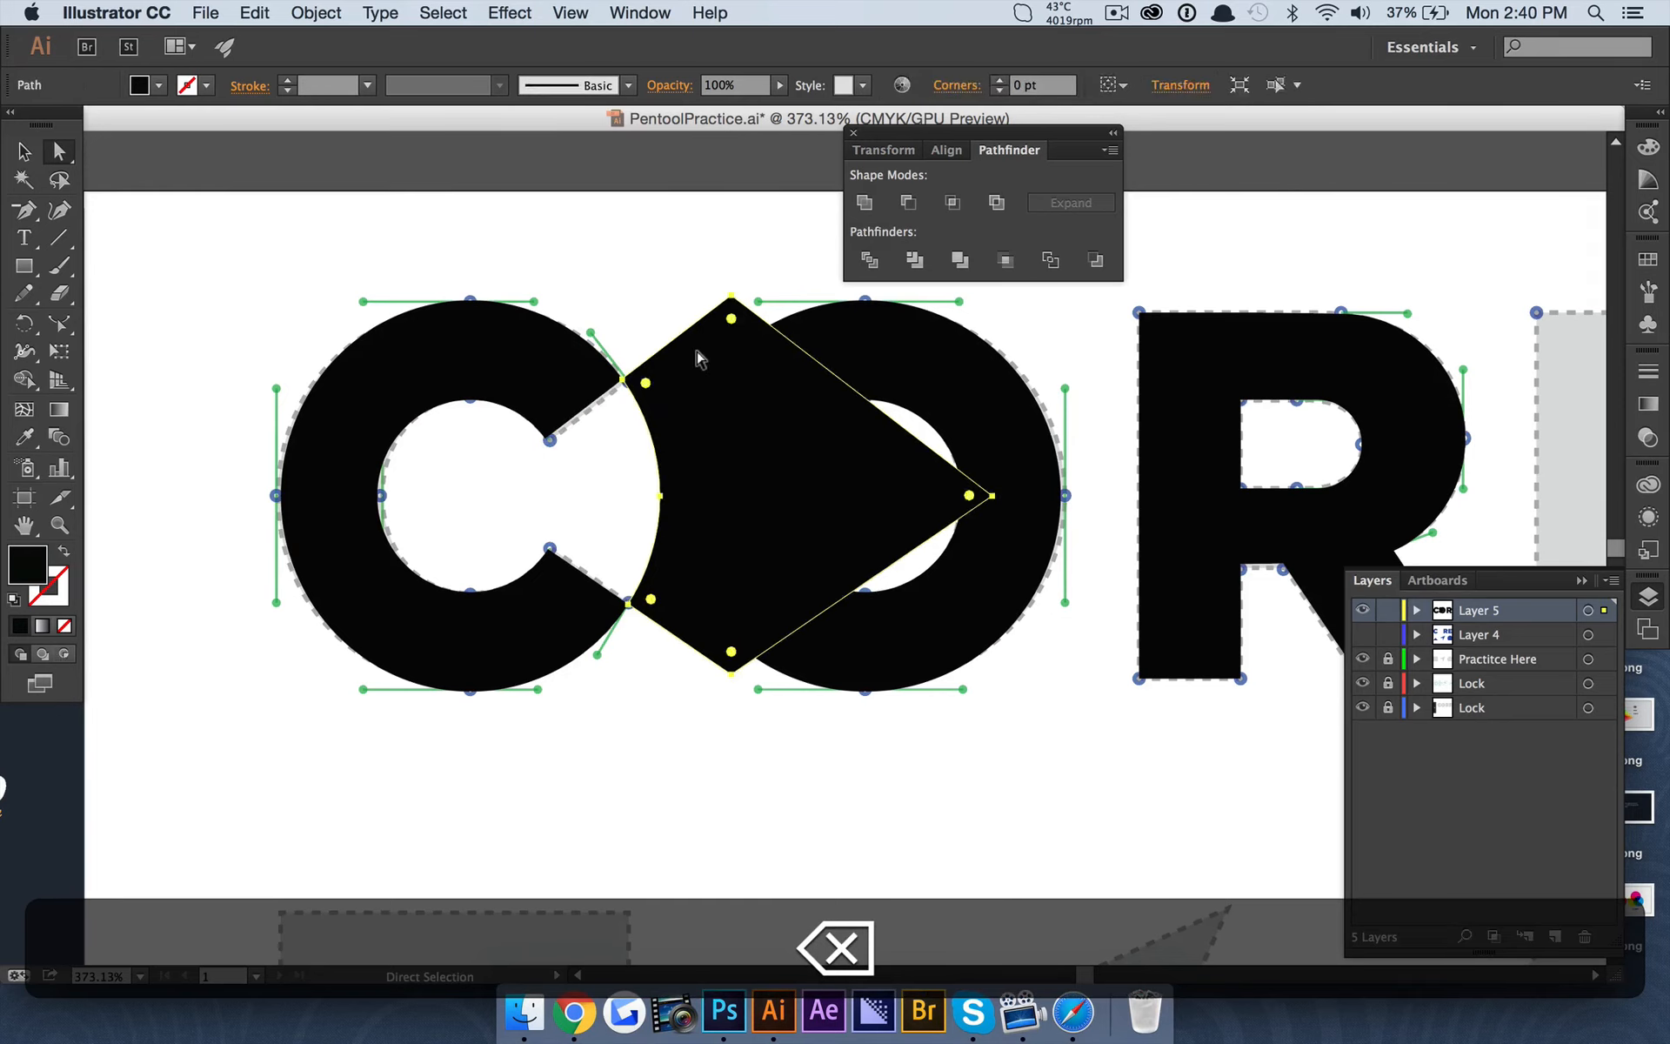
pyautogui.press('BackSpace')
# Draw a rectangle about 23 by 85 pt over the vertical stem of the E template.
pyautogui.press('super+0')
pyautogui.hscroll(8, 655, 237)
pyautogui.scroll(2, 654, 238)
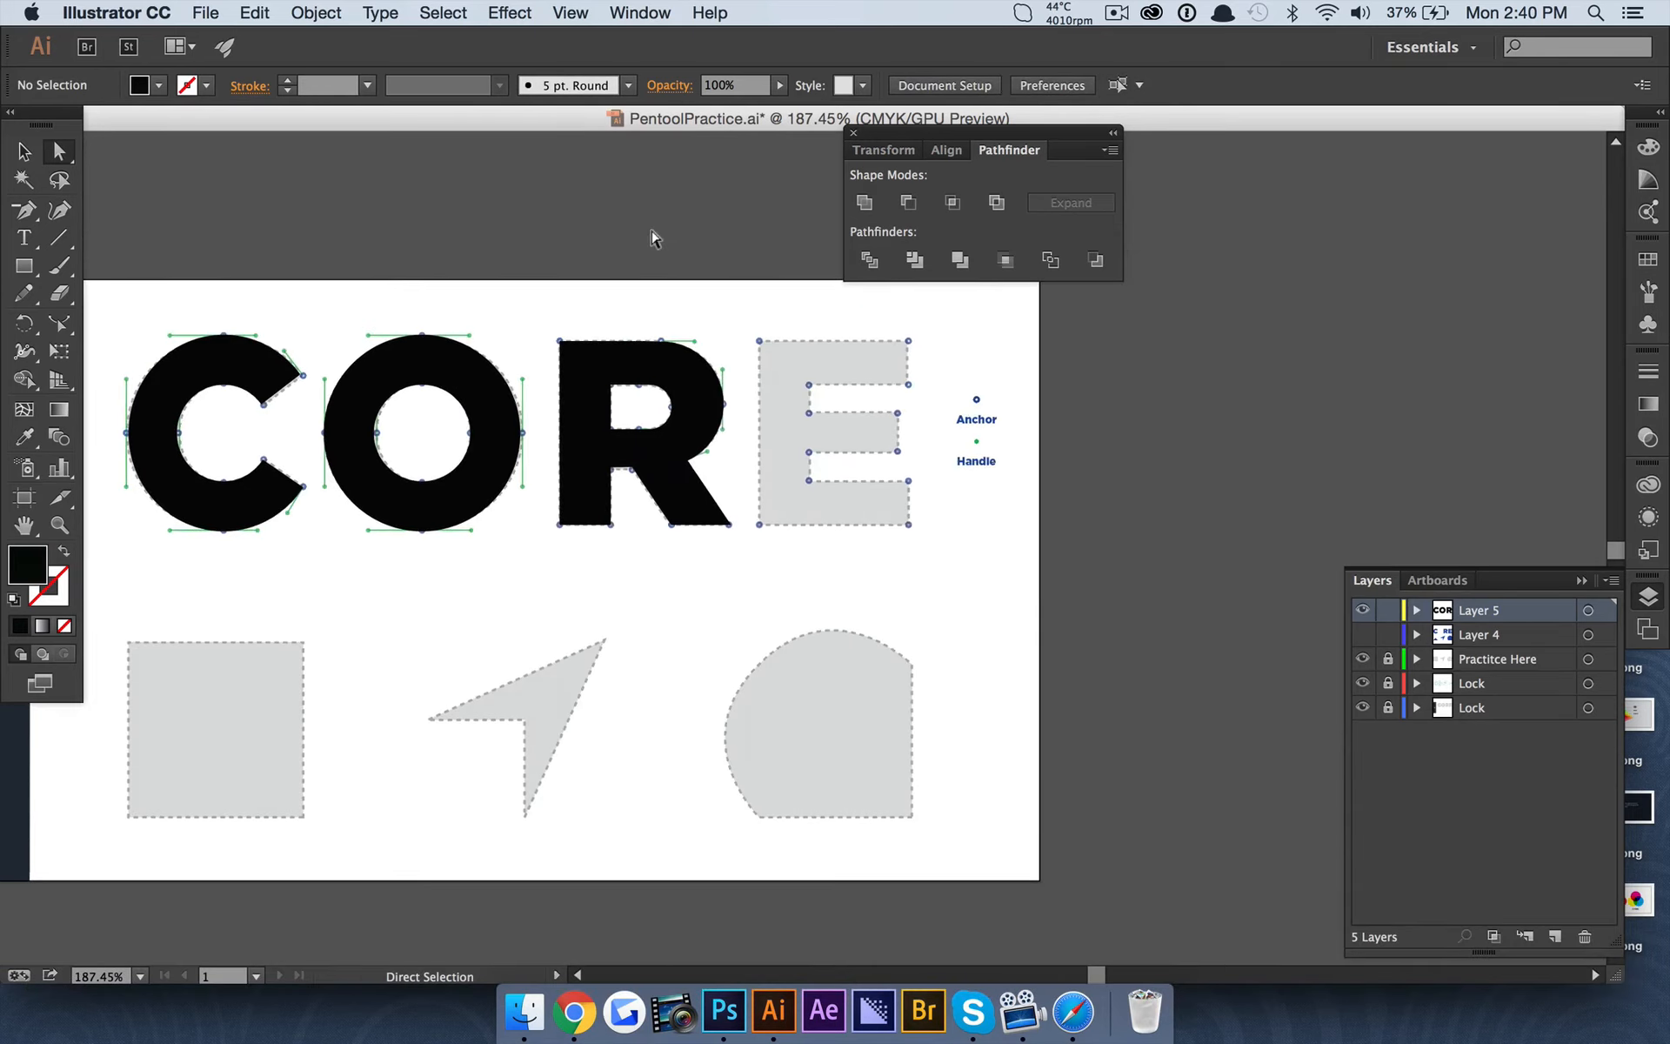
pyautogui.hscroll(5, 654, 238)
pyautogui.scroll(1, 496, 374)
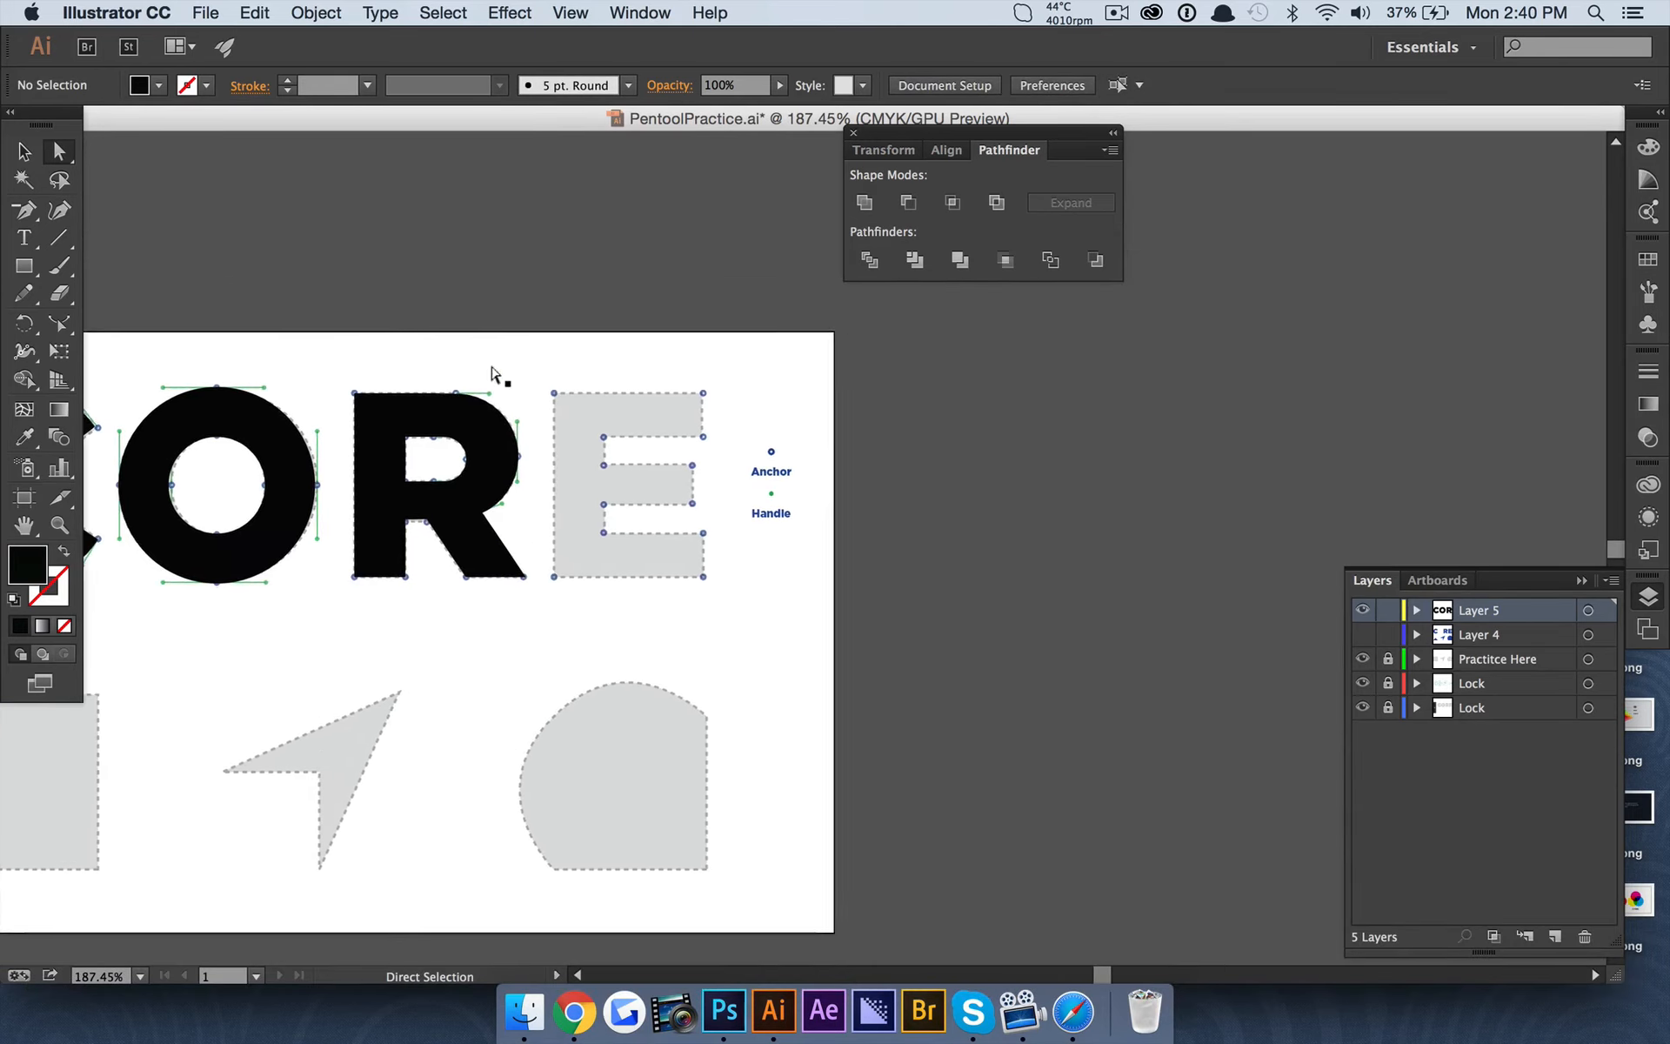
pyautogui.scroll(3, 533, 416)
pyautogui.hscroll(2, 569, 400)
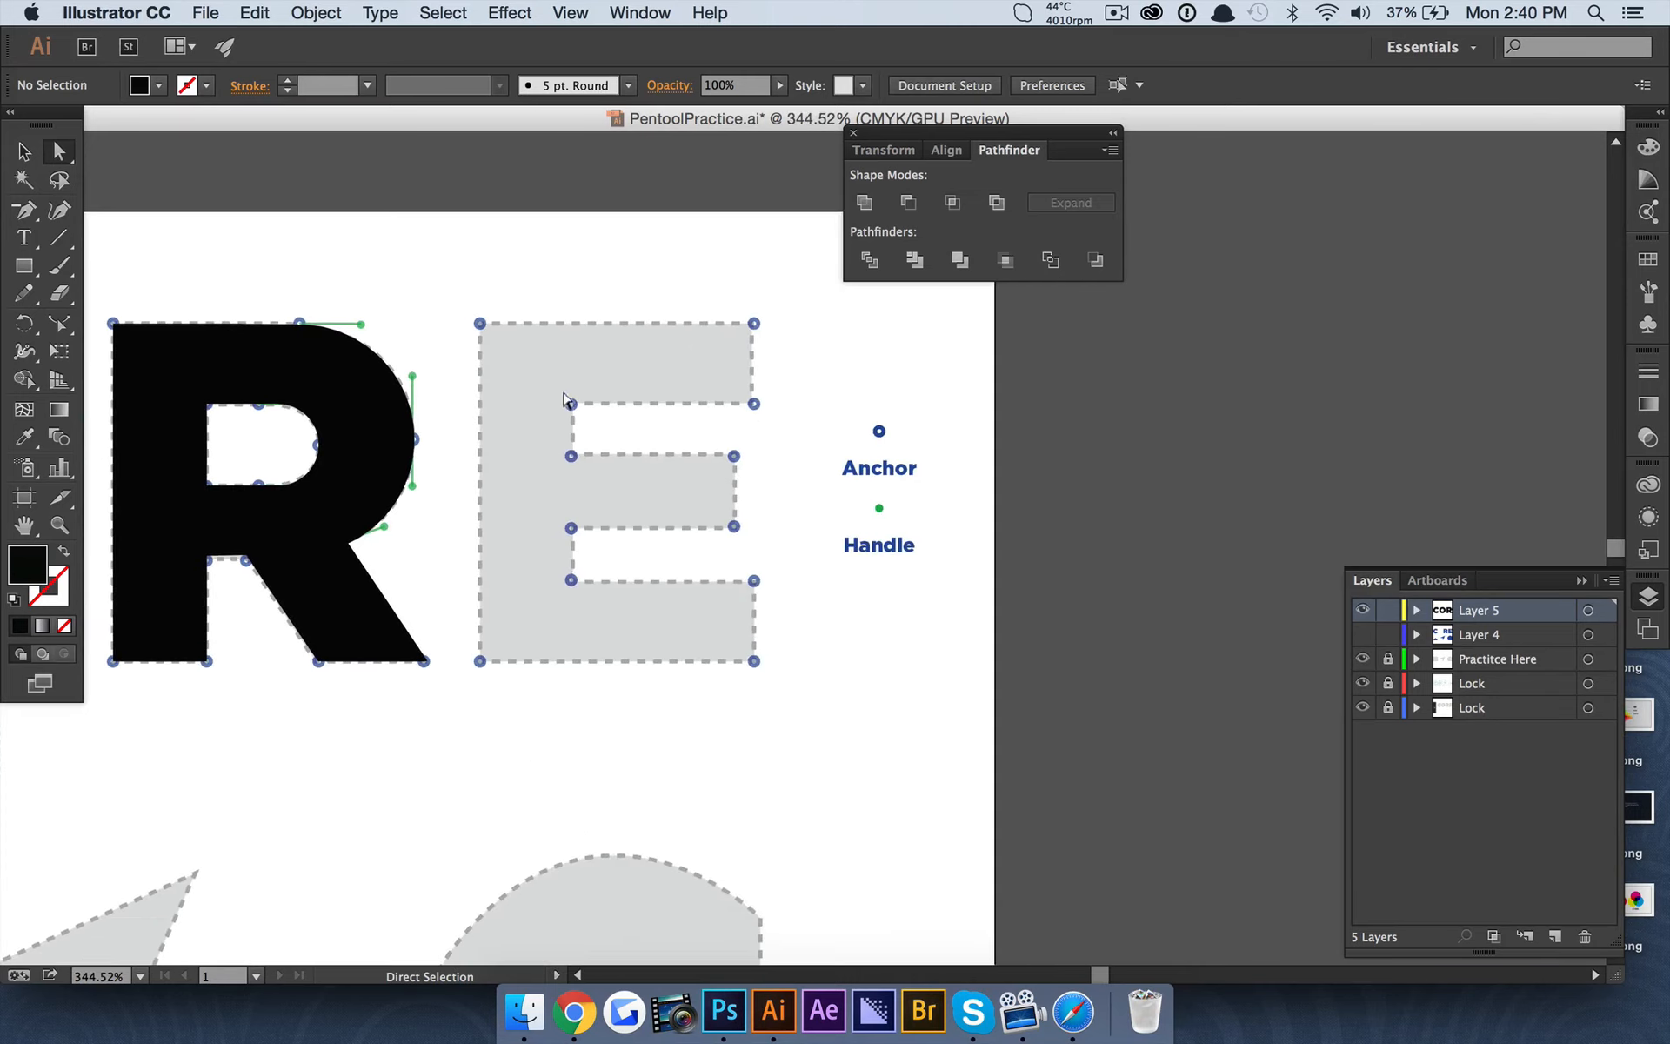
pyautogui.click(24, 266)
pyautogui.click(95, 266)
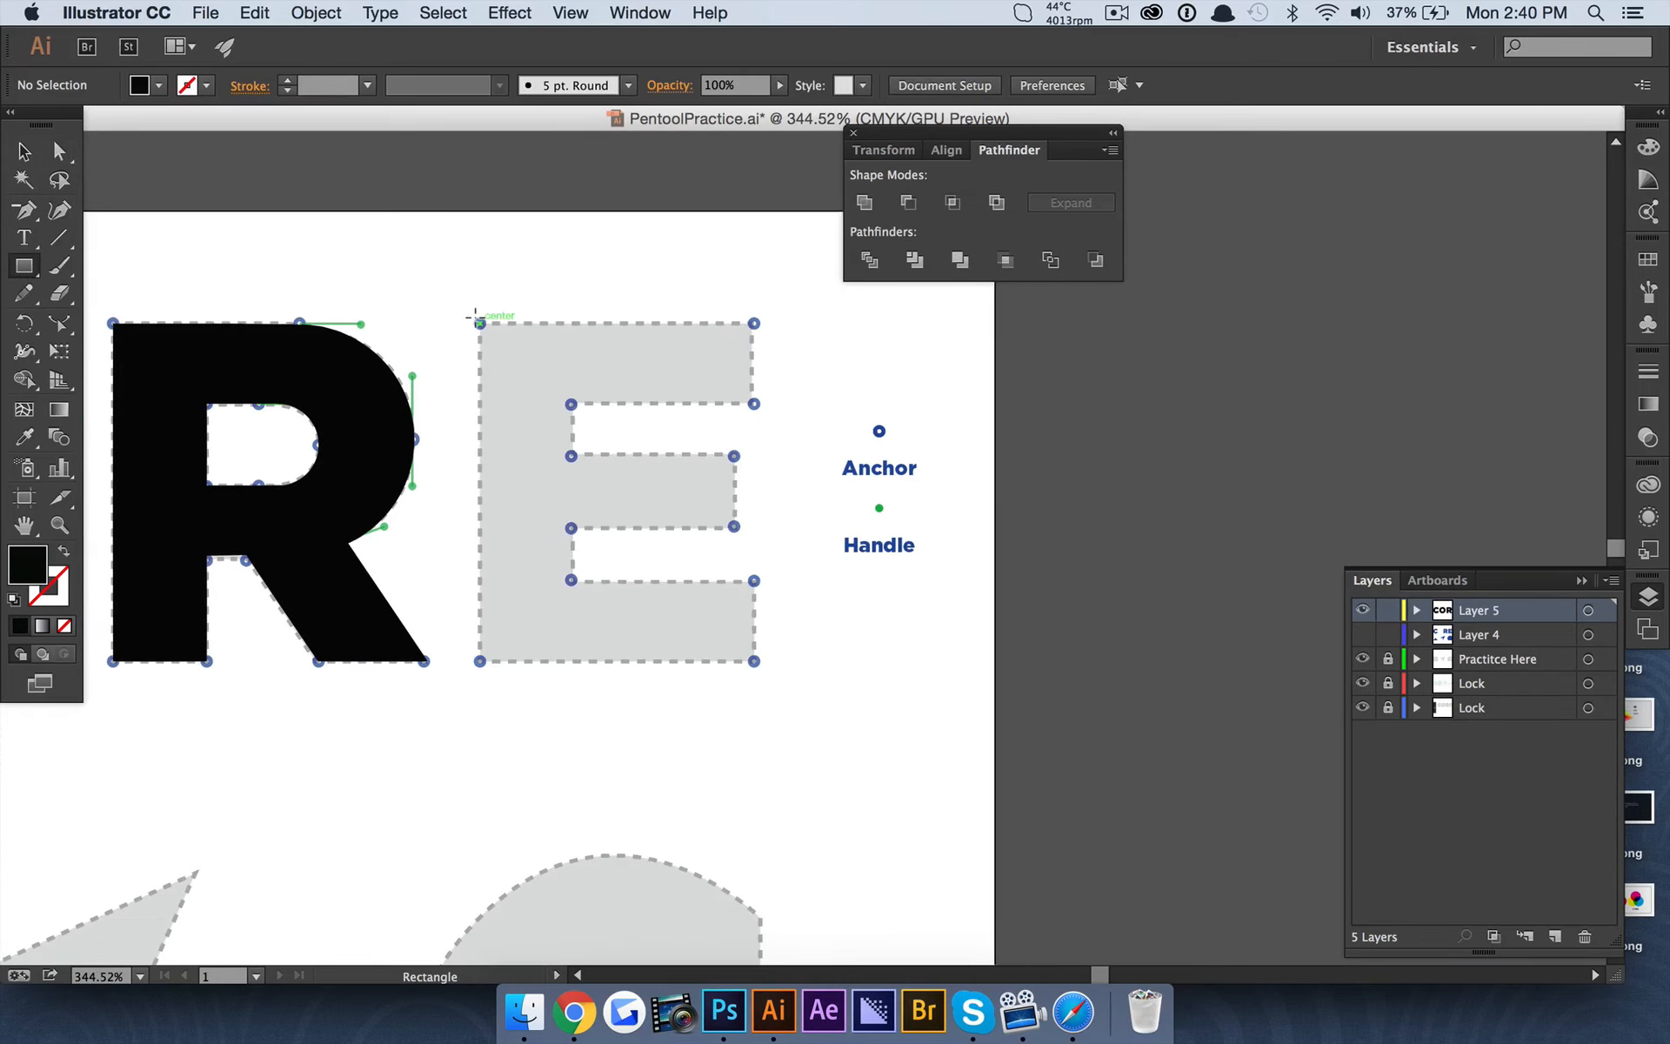
pyautogui.moveTo(477, 318); pyautogui.dragTo(571, 662)
pyautogui.click(25, 150)
pyautogui.click(246, 214)
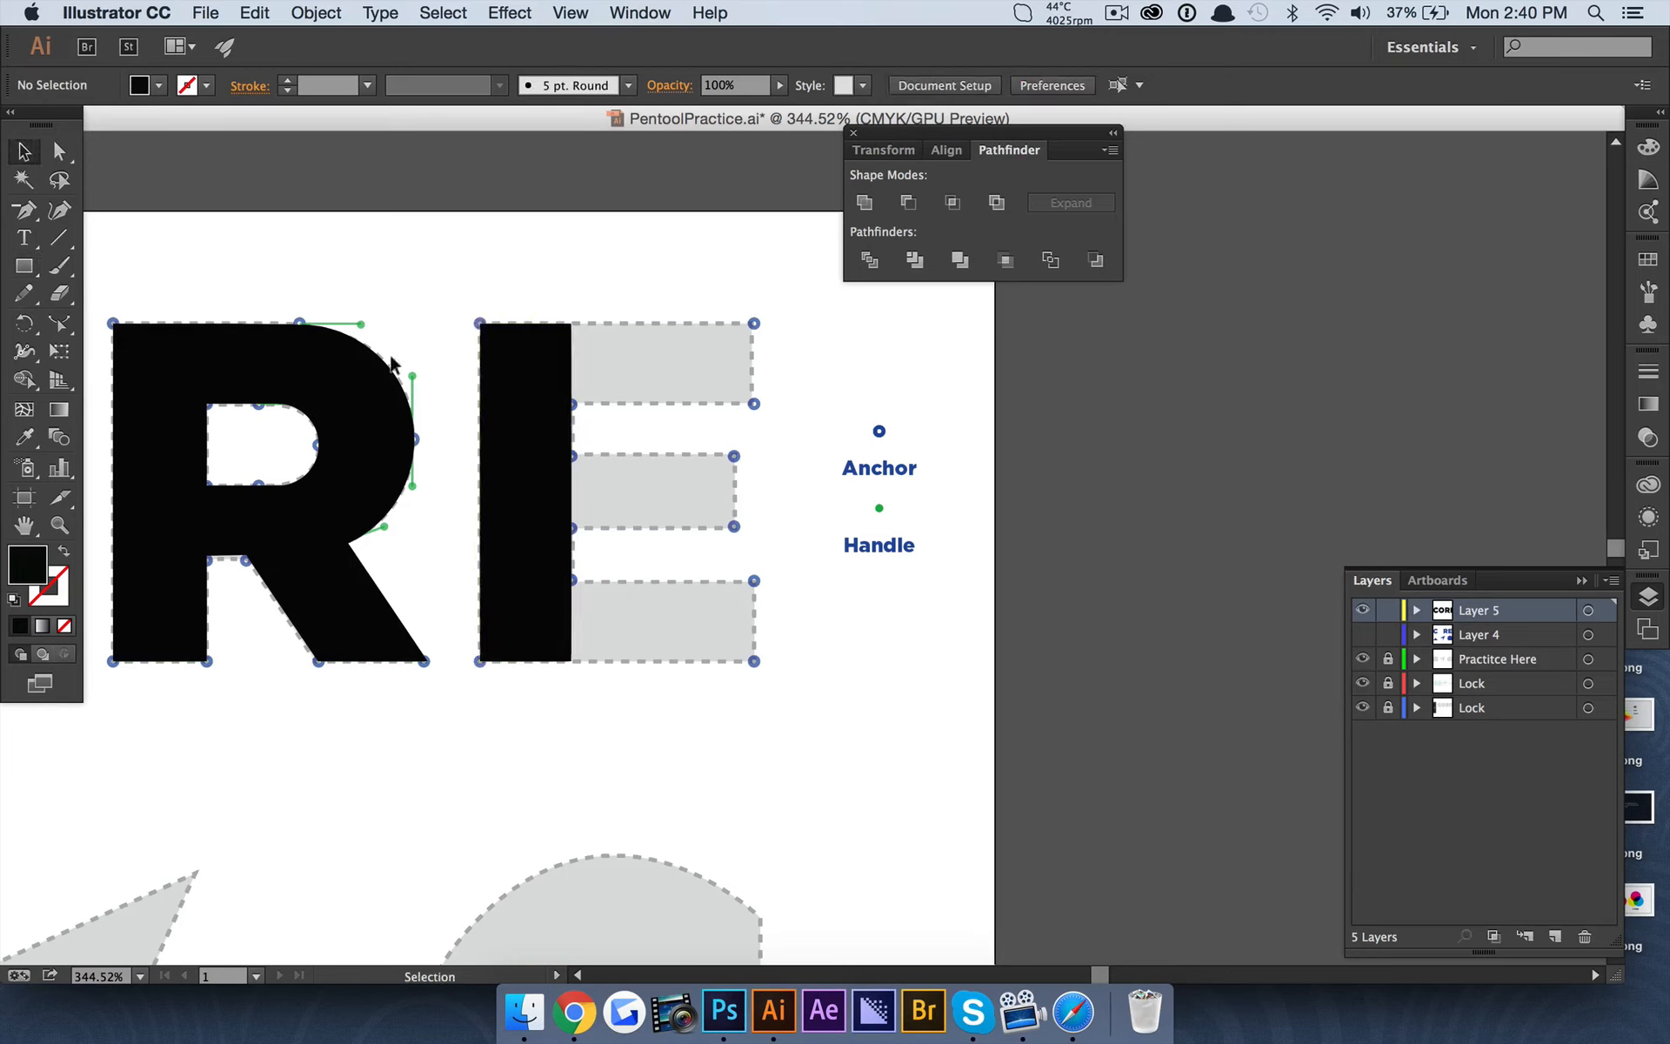
# Duplicate the E's stem, rotate the copy 90° and align it with the top-left corner of the E template.
pyautogui.click(522, 391)
pyautogui.press('super+c')
pyautogui.press('super+v')
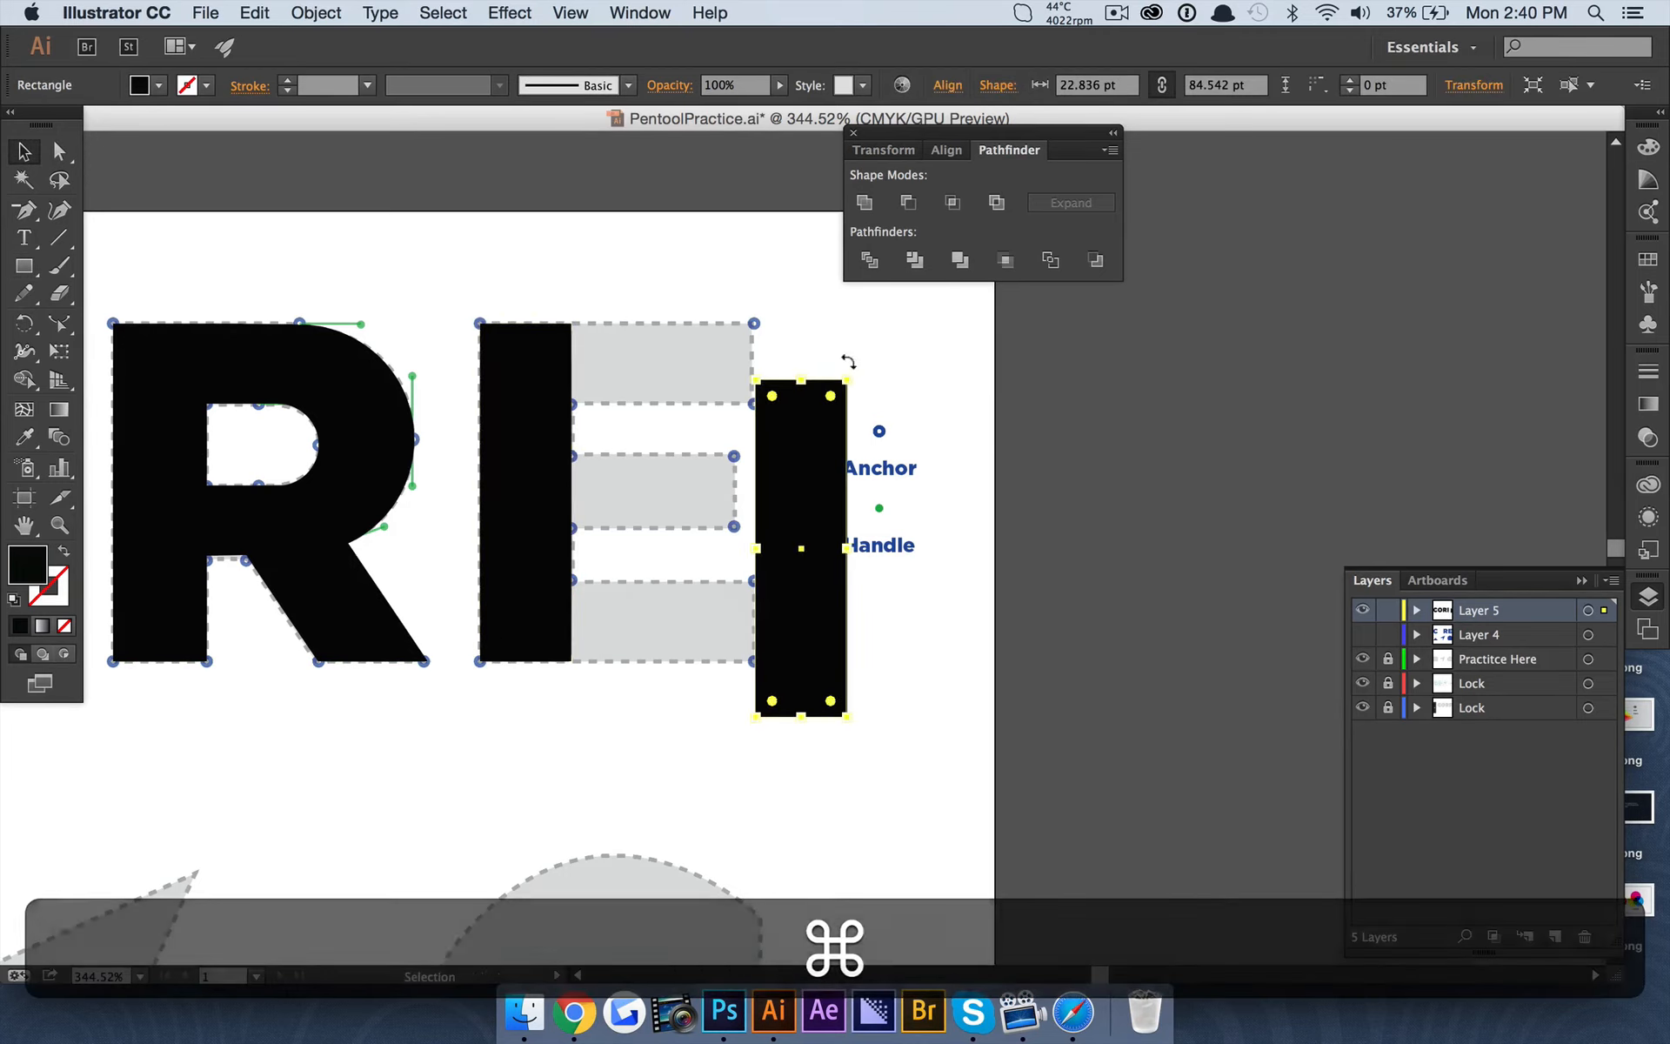
pyautogui.moveTo(849, 362); pyautogui.dragTo(950, 578)
pyautogui.moveTo(784, 531); pyautogui.dragTo(652, 352)
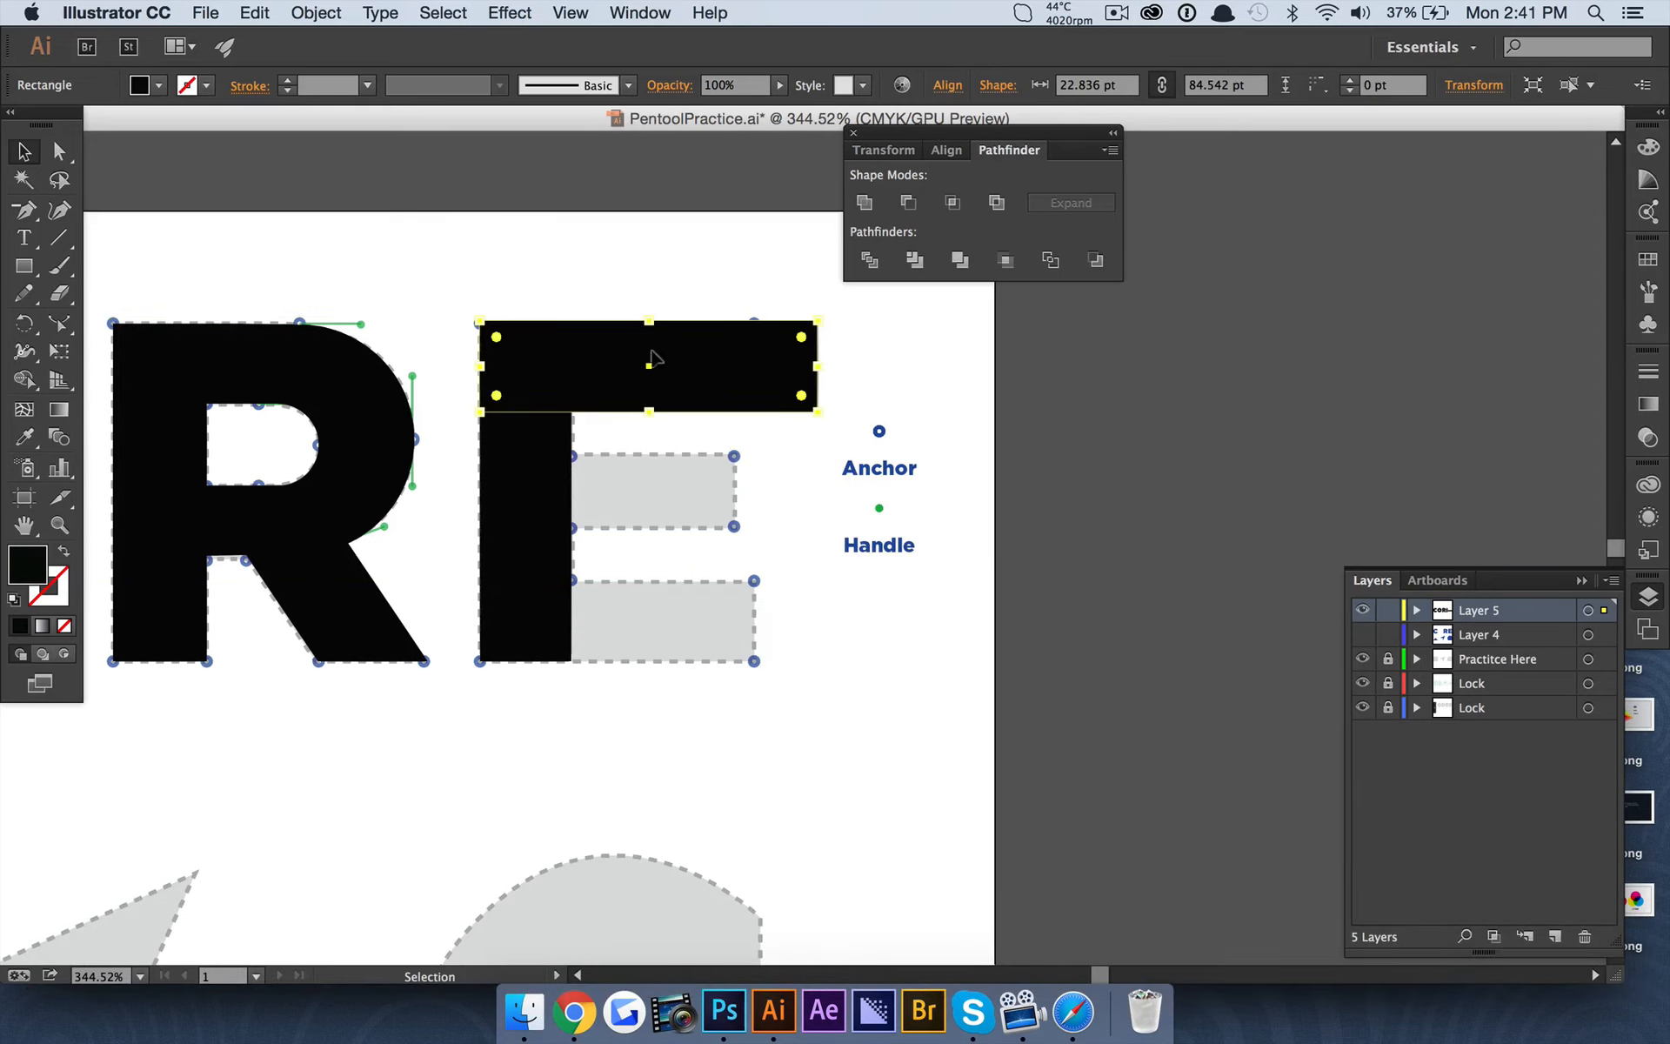
# Resize the E's top bar to about 68 by 21 pt so it fits the template's upper arm.
pyautogui.moveTo(809, 360); pyautogui.dragTo(752, 358)
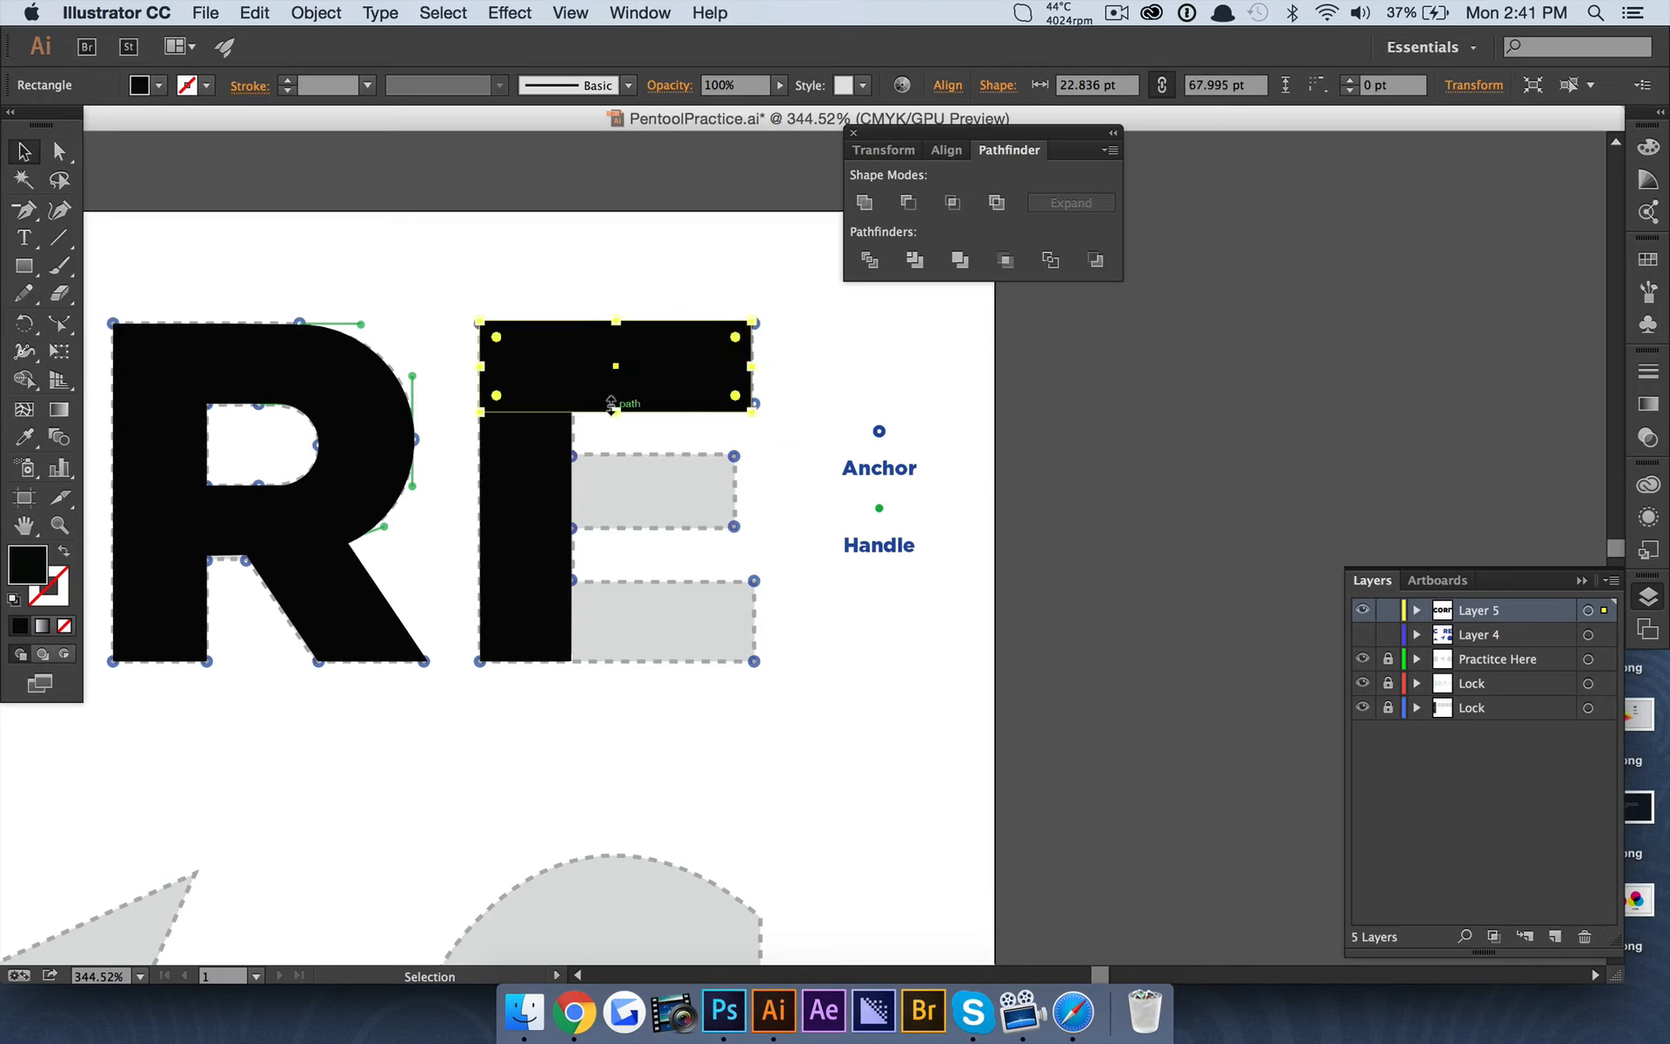
pyautogui.moveTo(611, 407)
pyautogui.mouseDown()
pyautogui.moveTo(613, 388)
pyautogui.moveTo(612, 404)
pyautogui.mouseUp()
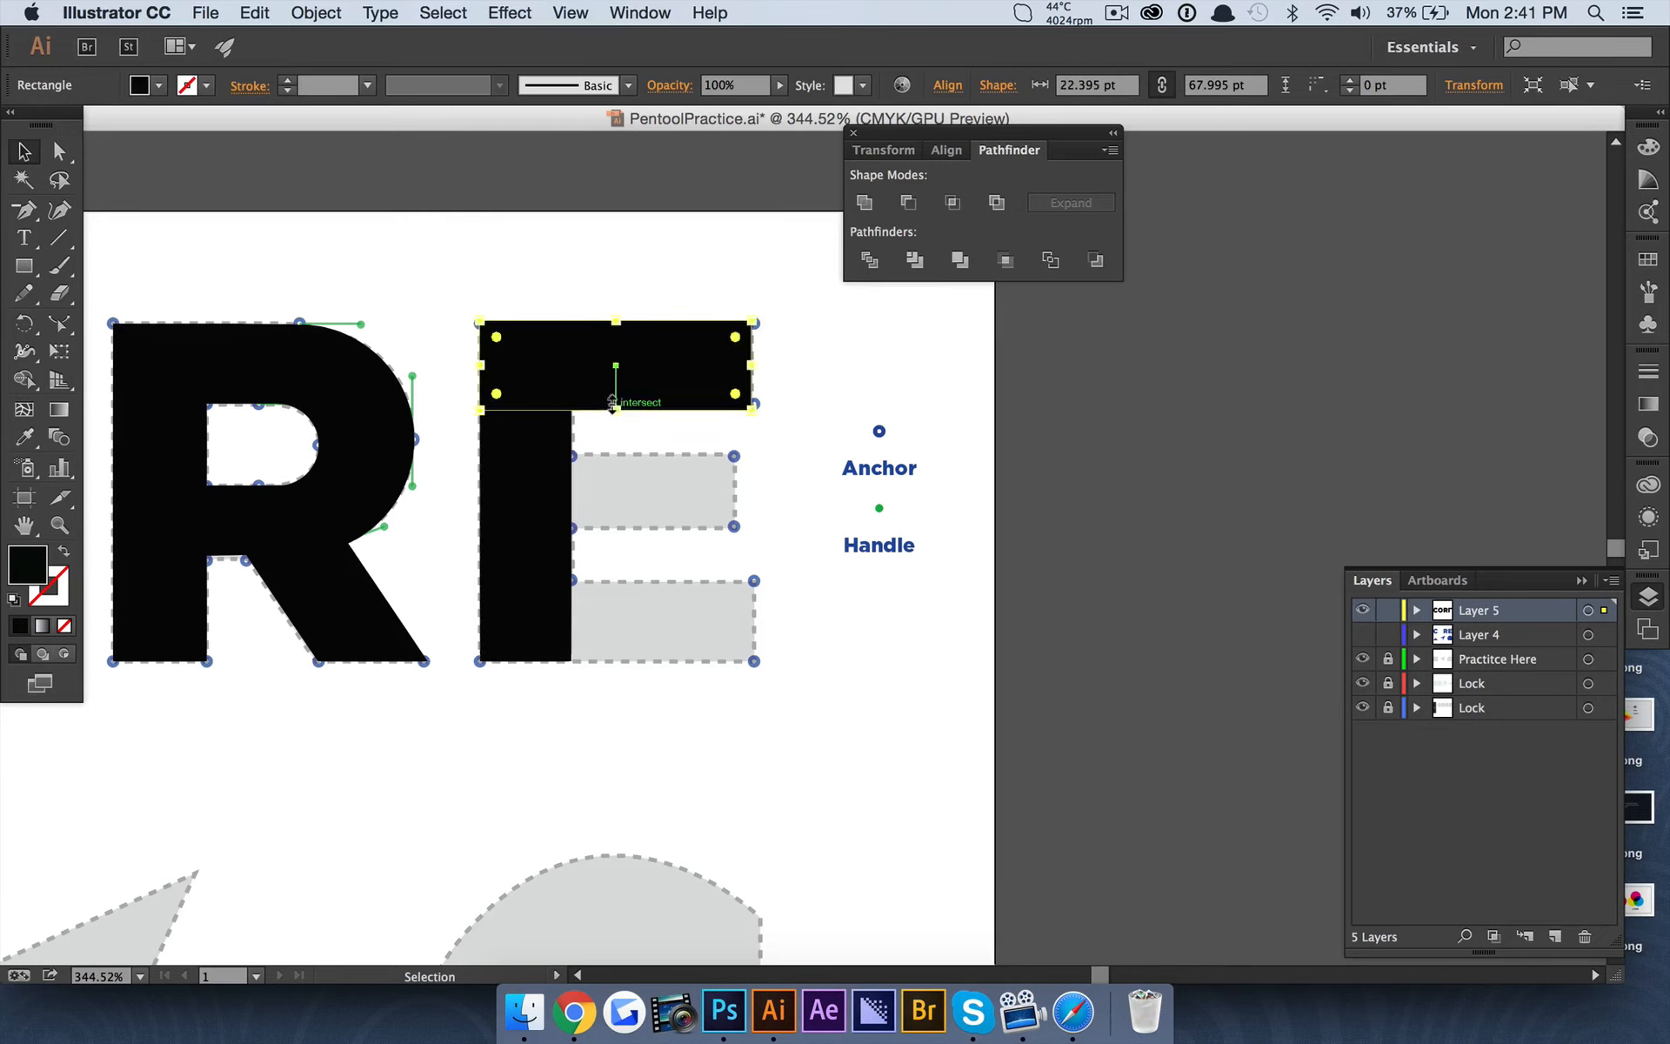
pyautogui.press('super+z')
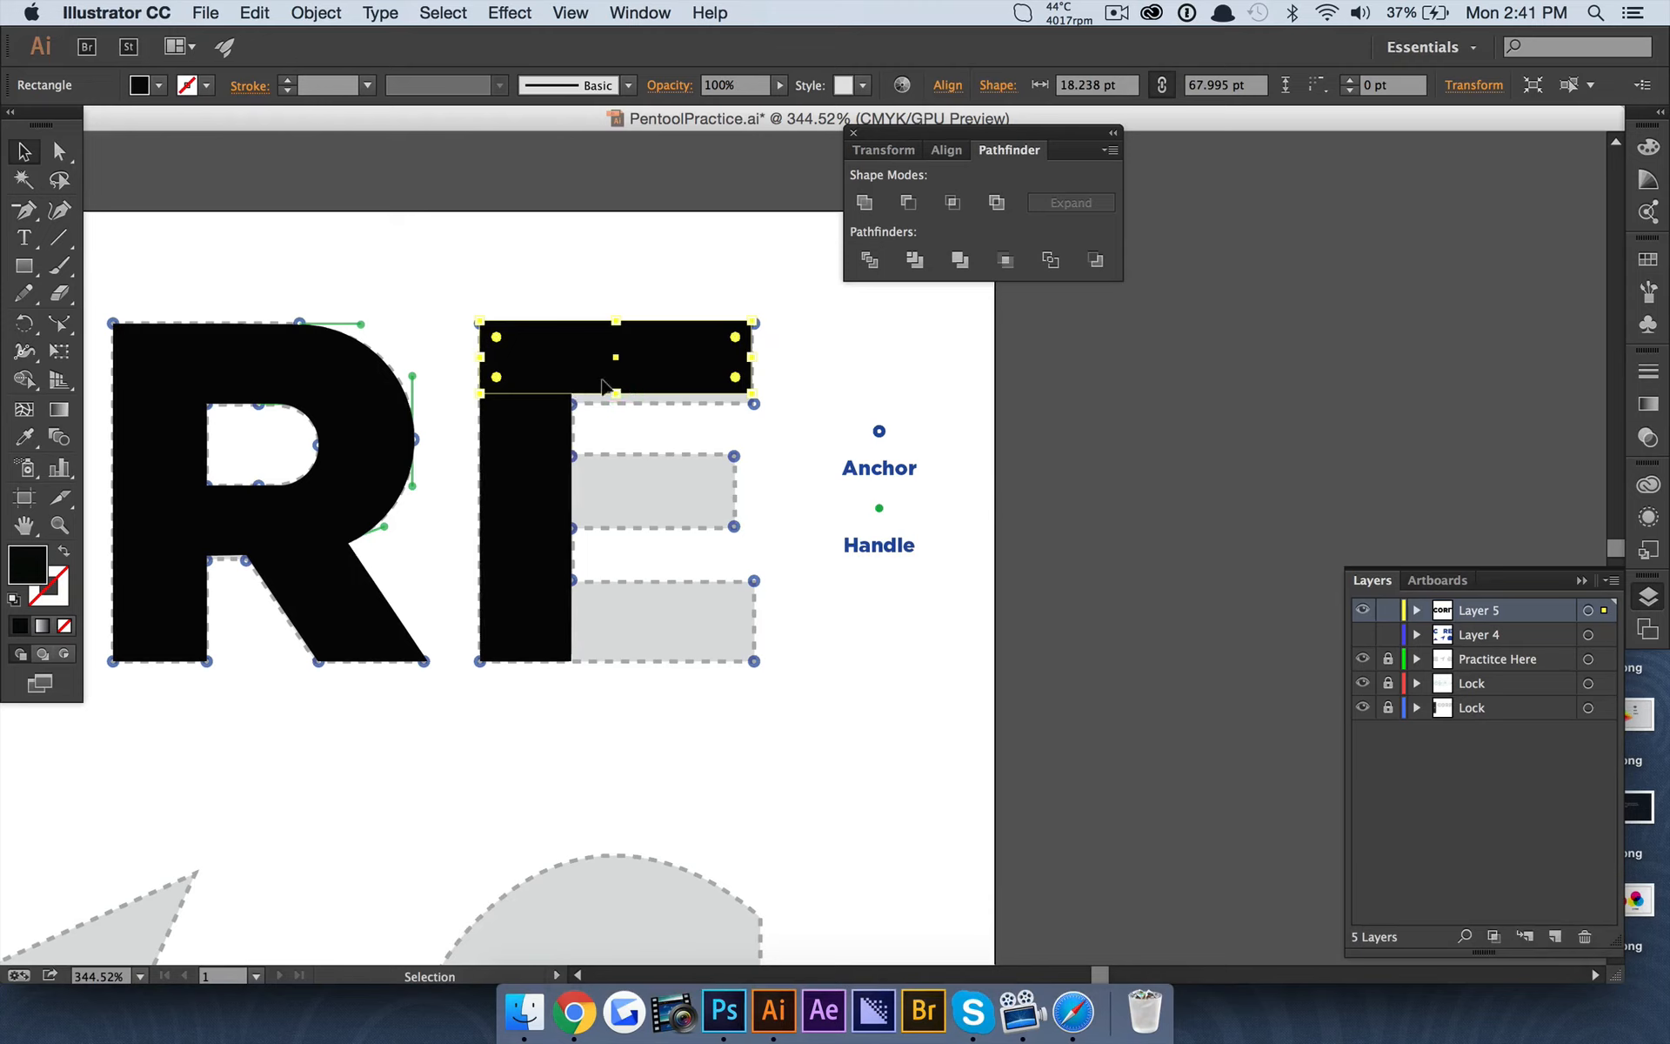
pyautogui.moveTo(612, 385); pyautogui.dragTo(614, 404)
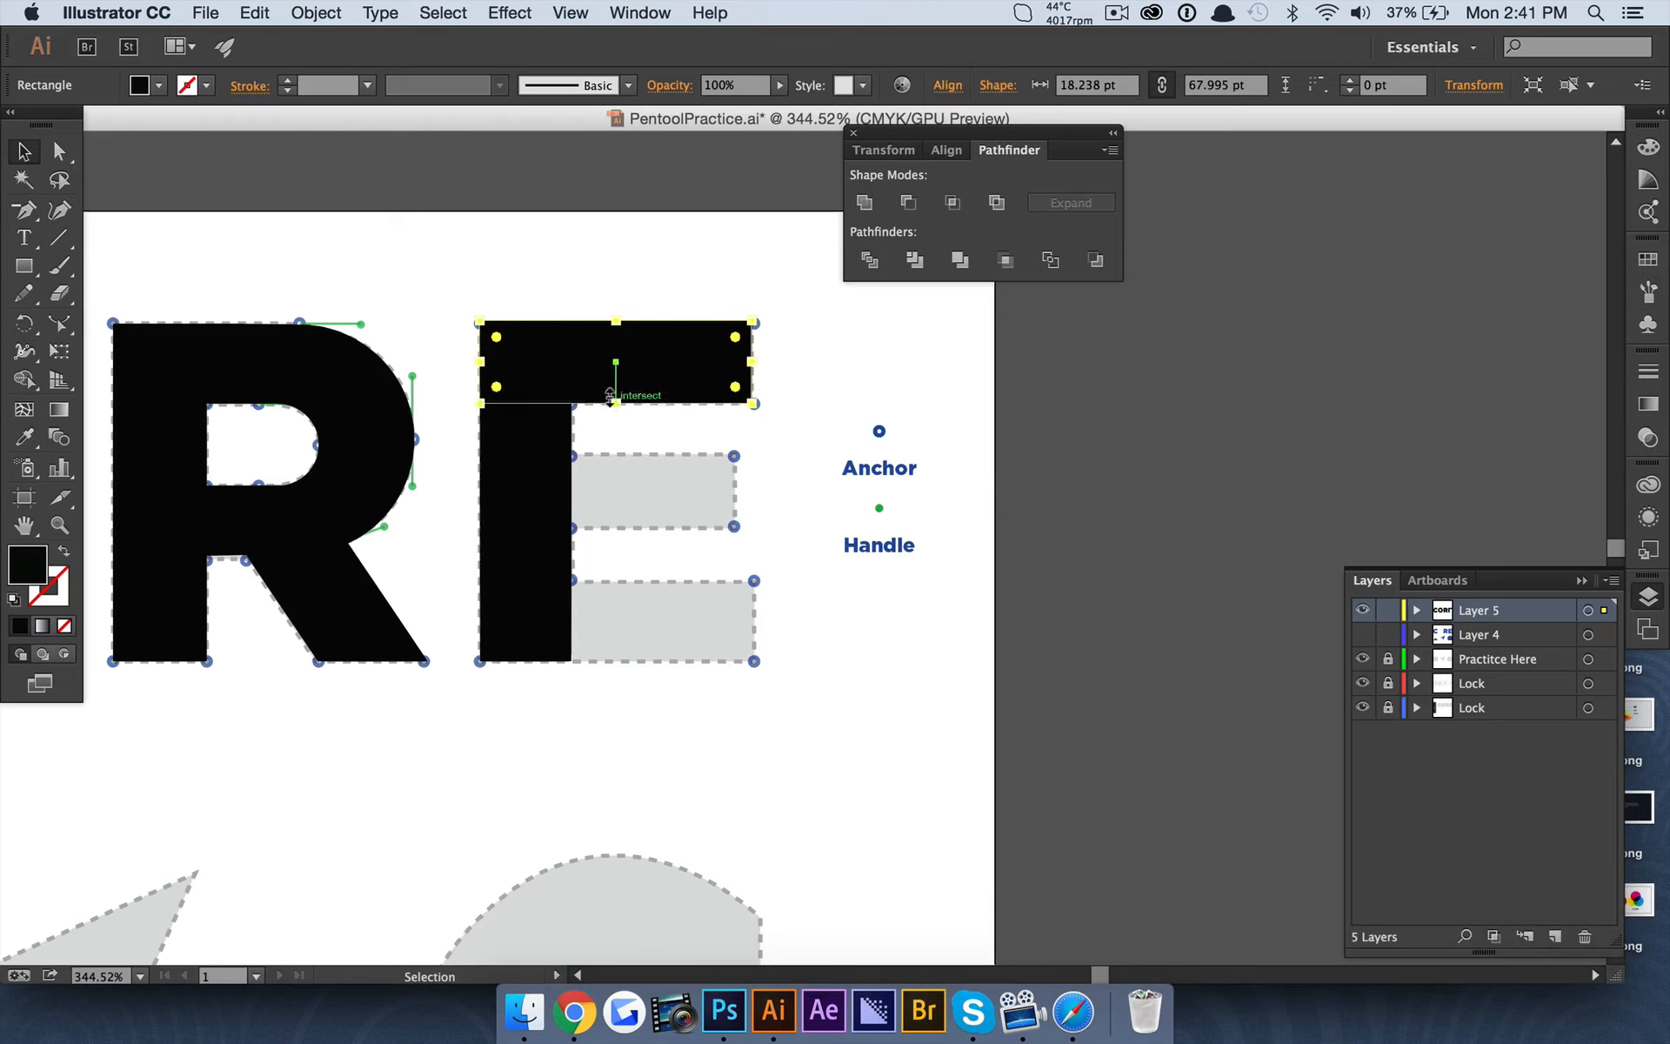
pyautogui.click(897, 387)
# Duplicate the E's top bar and place the copy over the bottom arm of the template.
pyautogui.click(657, 361)
pyautogui.press('super+c')
pyautogui.press('super+f')
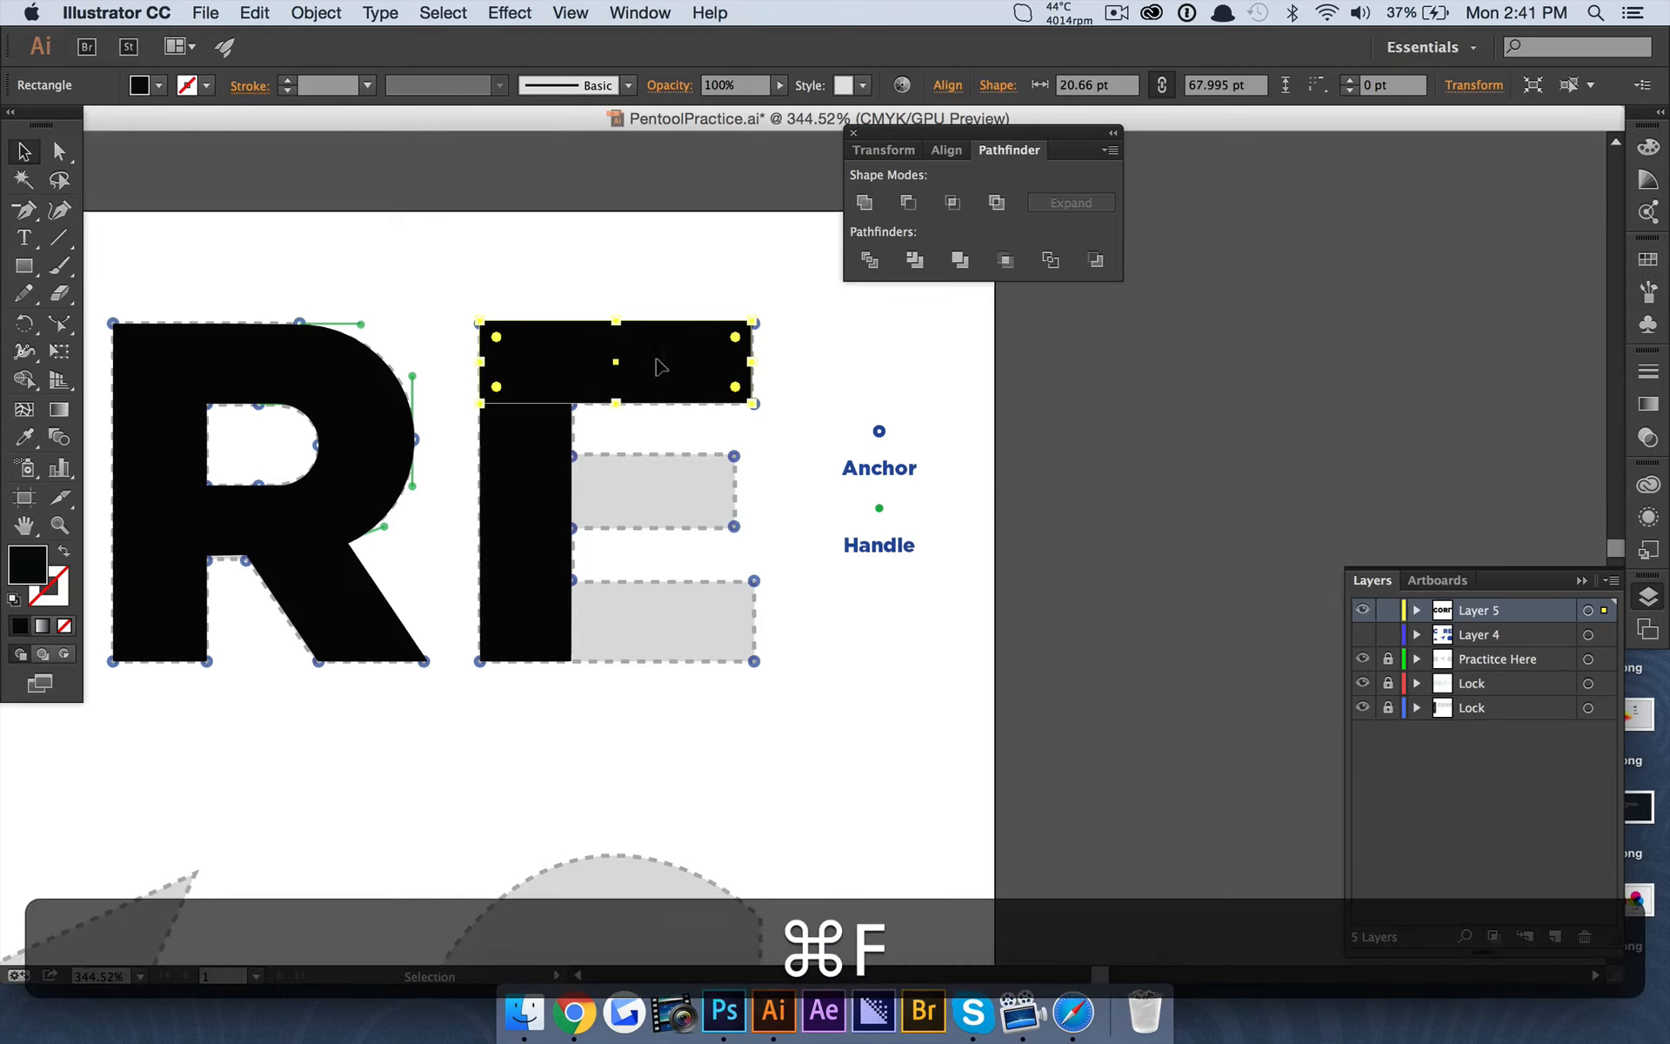
pyautogui.moveTo(656, 362); pyautogui.dragTo(654, 617)
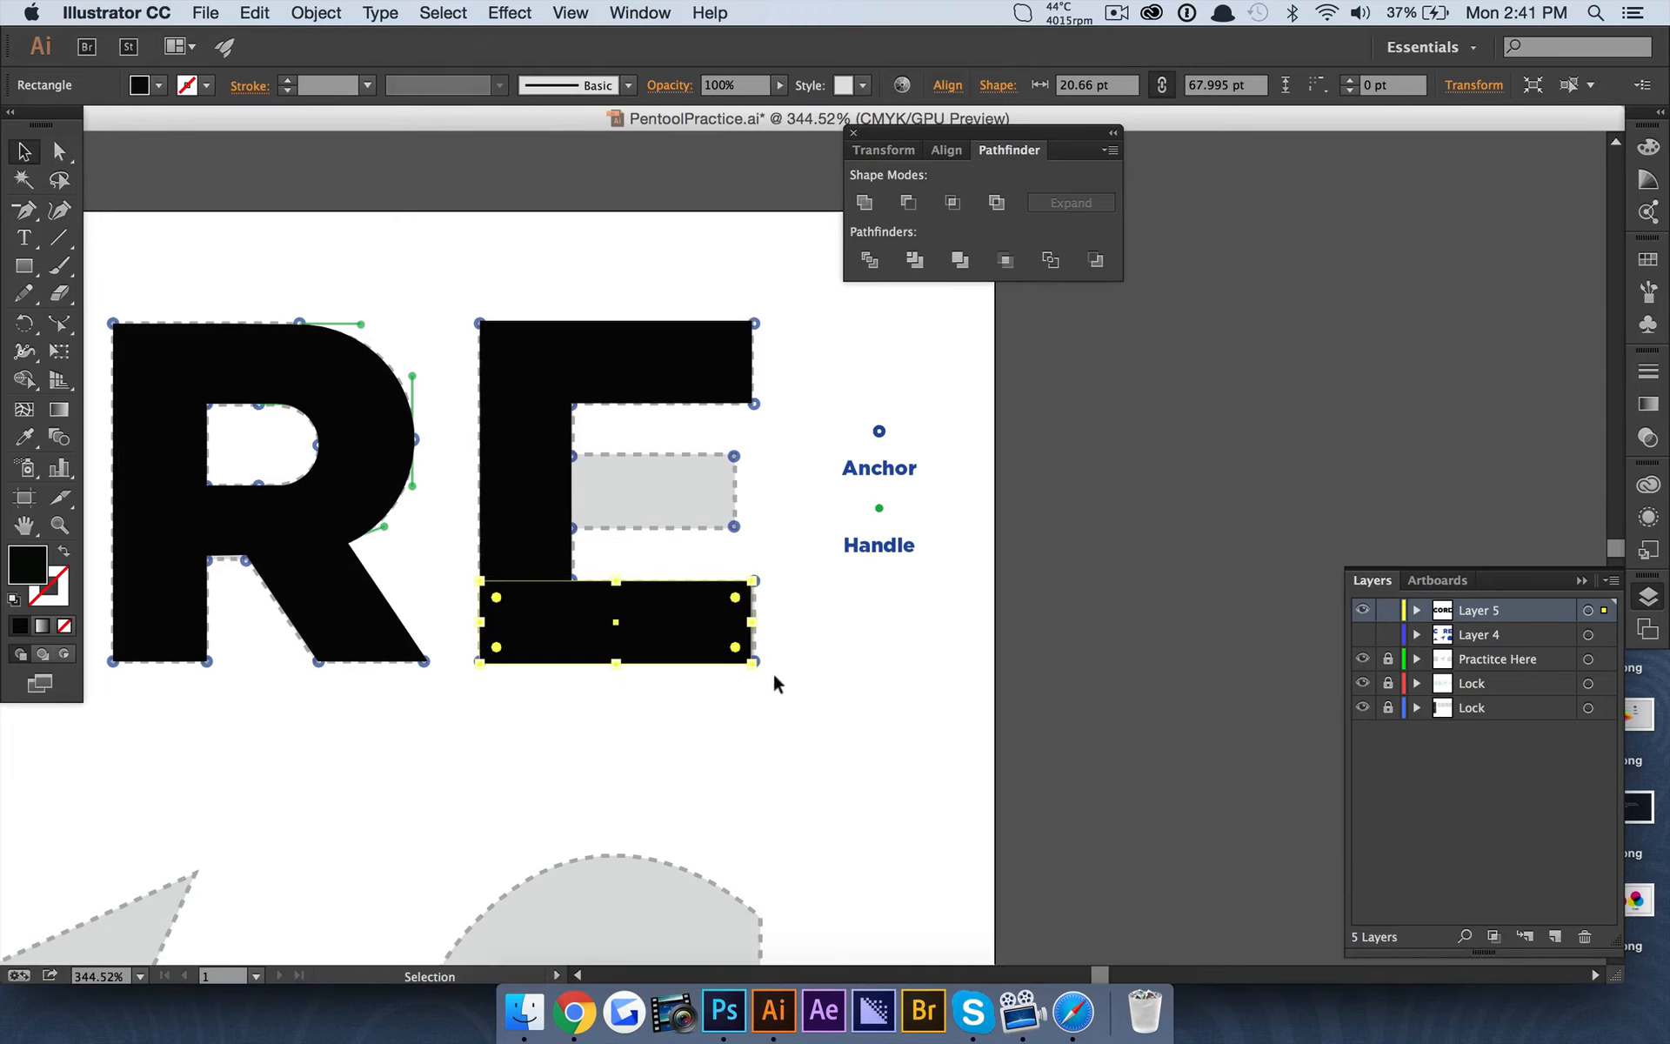
# Duplicate the E's bottom bar, place the copy over the middle arm and shorten it to about 64 pt.
pyautogui.press('super+c')
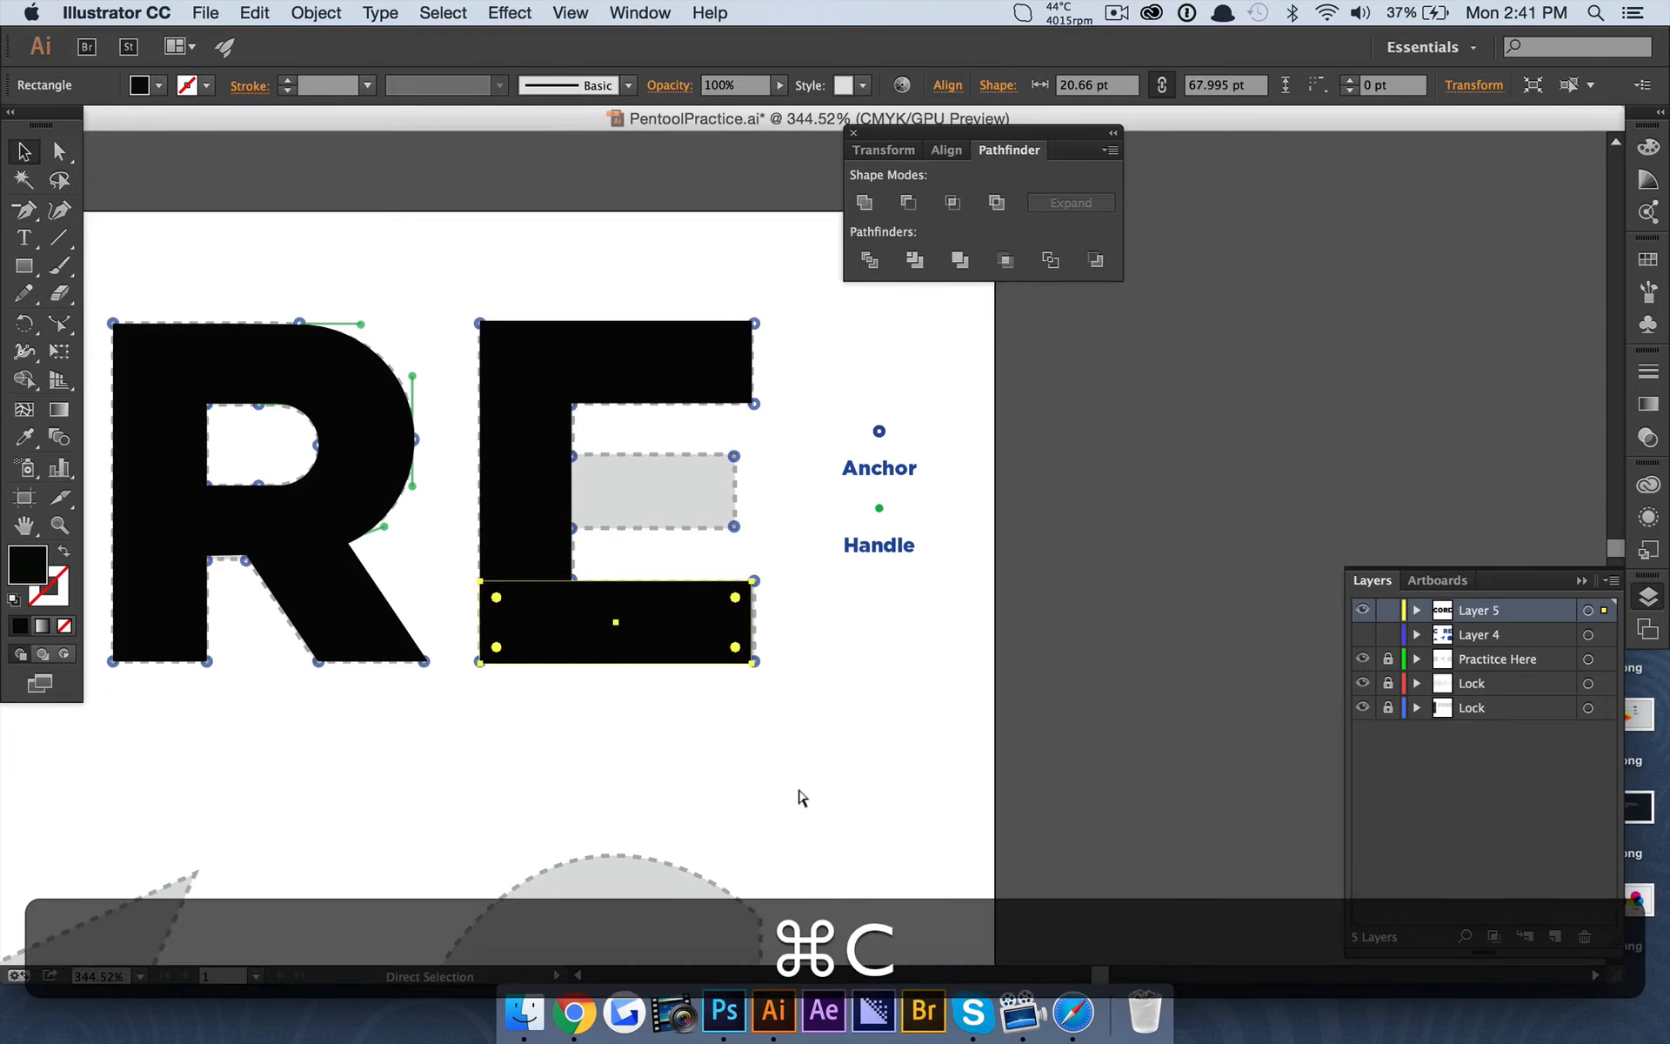
pyautogui.press('super+f')
pyautogui.moveTo(708, 608); pyautogui.dragTo(738, 484)
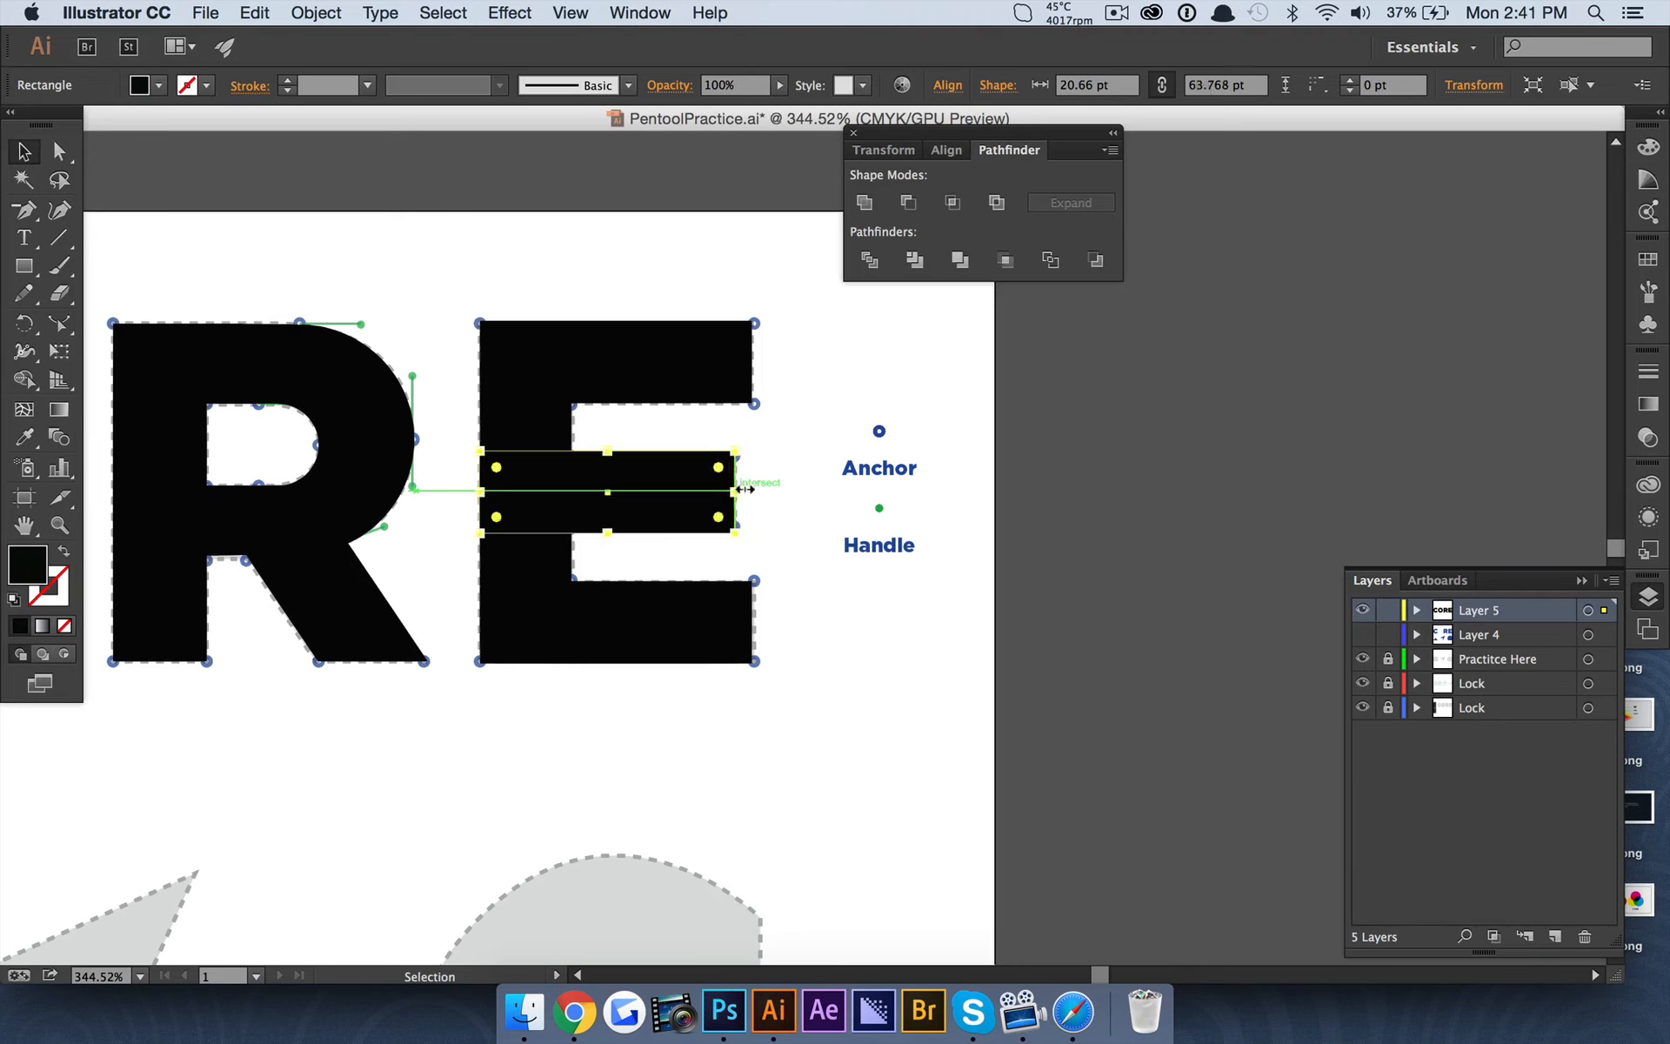
pyautogui.click(883, 696)
# Combine the E's stem and three arms into one shape with Pathfinder Merge, including the bottom arm.
pyautogui.click(557, 339)
pyautogui.keyDown('shift'); pyautogui.click(535, 455); pyautogui.keyUp('shift')
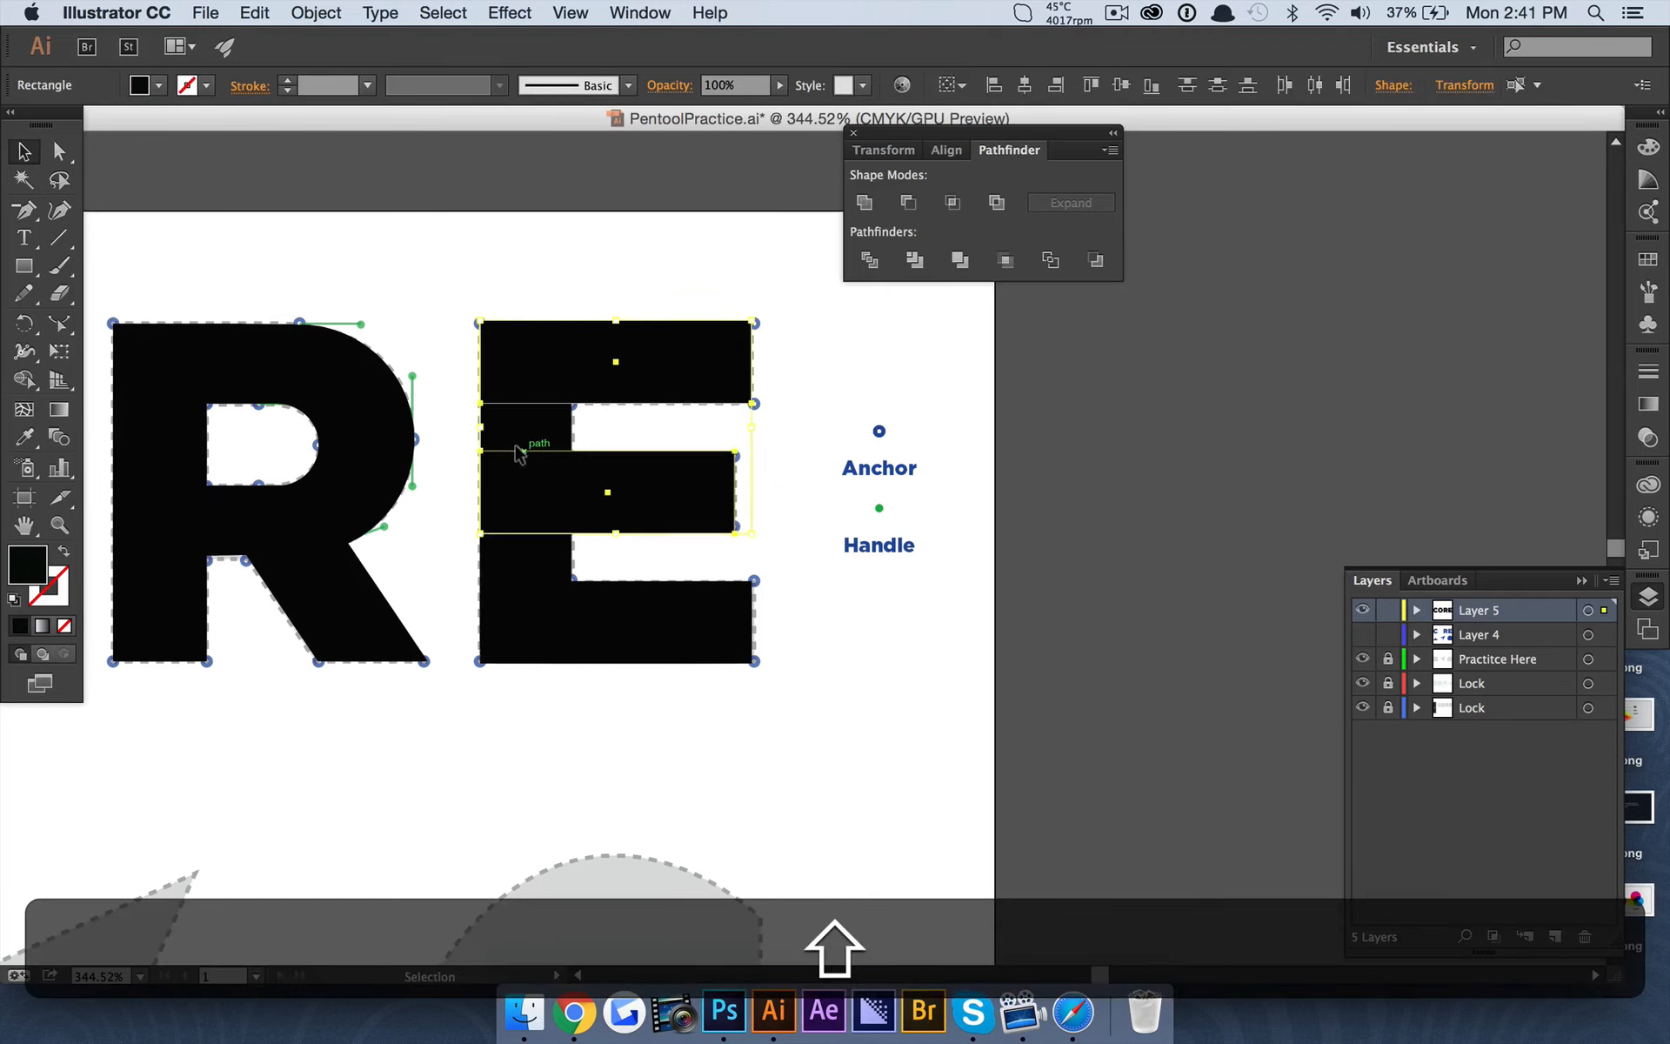
pyautogui.keyDown('shift'); pyautogui.click(548, 438); pyautogui.keyUp('shift')
pyautogui.keyDown('shift'); pyautogui.click(657, 618); pyautogui.keyUp('shift')
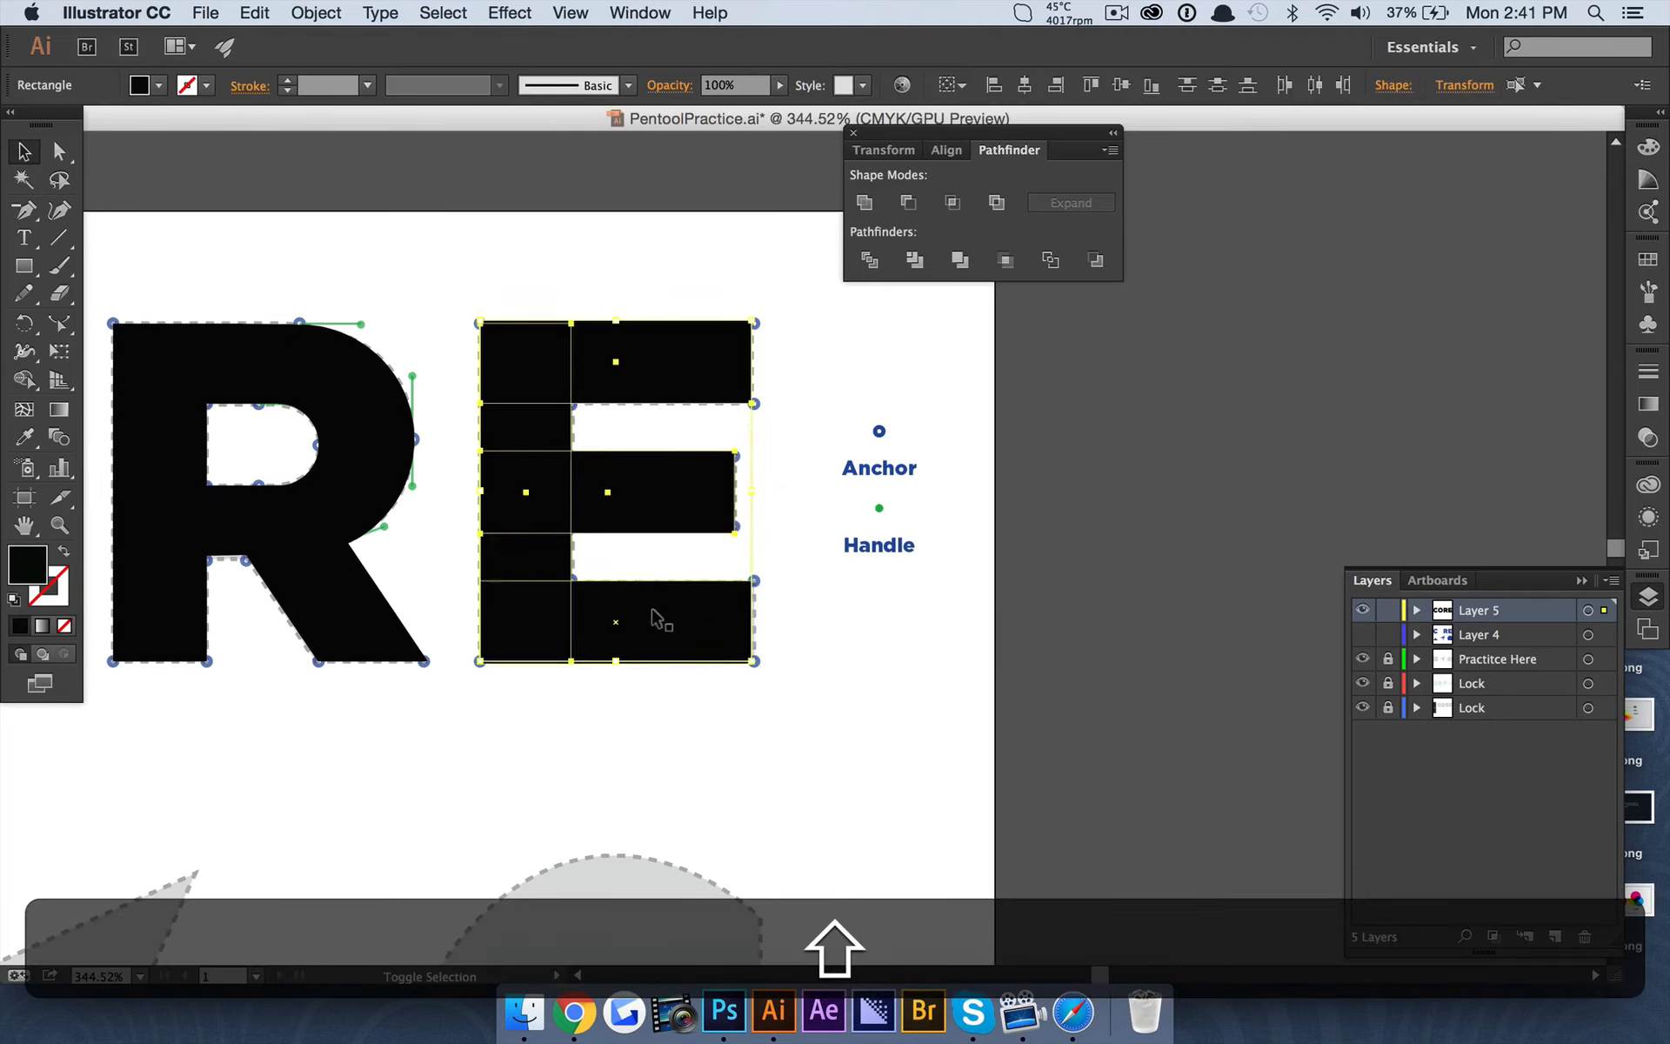
pyautogui.click(966, 261)
pyautogui.click(1132, 533)
pyautogui.click(623, 629)
pyautogui.keyDown('shift'); pyautogui.click(546, 479); pyautogui.keyUp('shift')
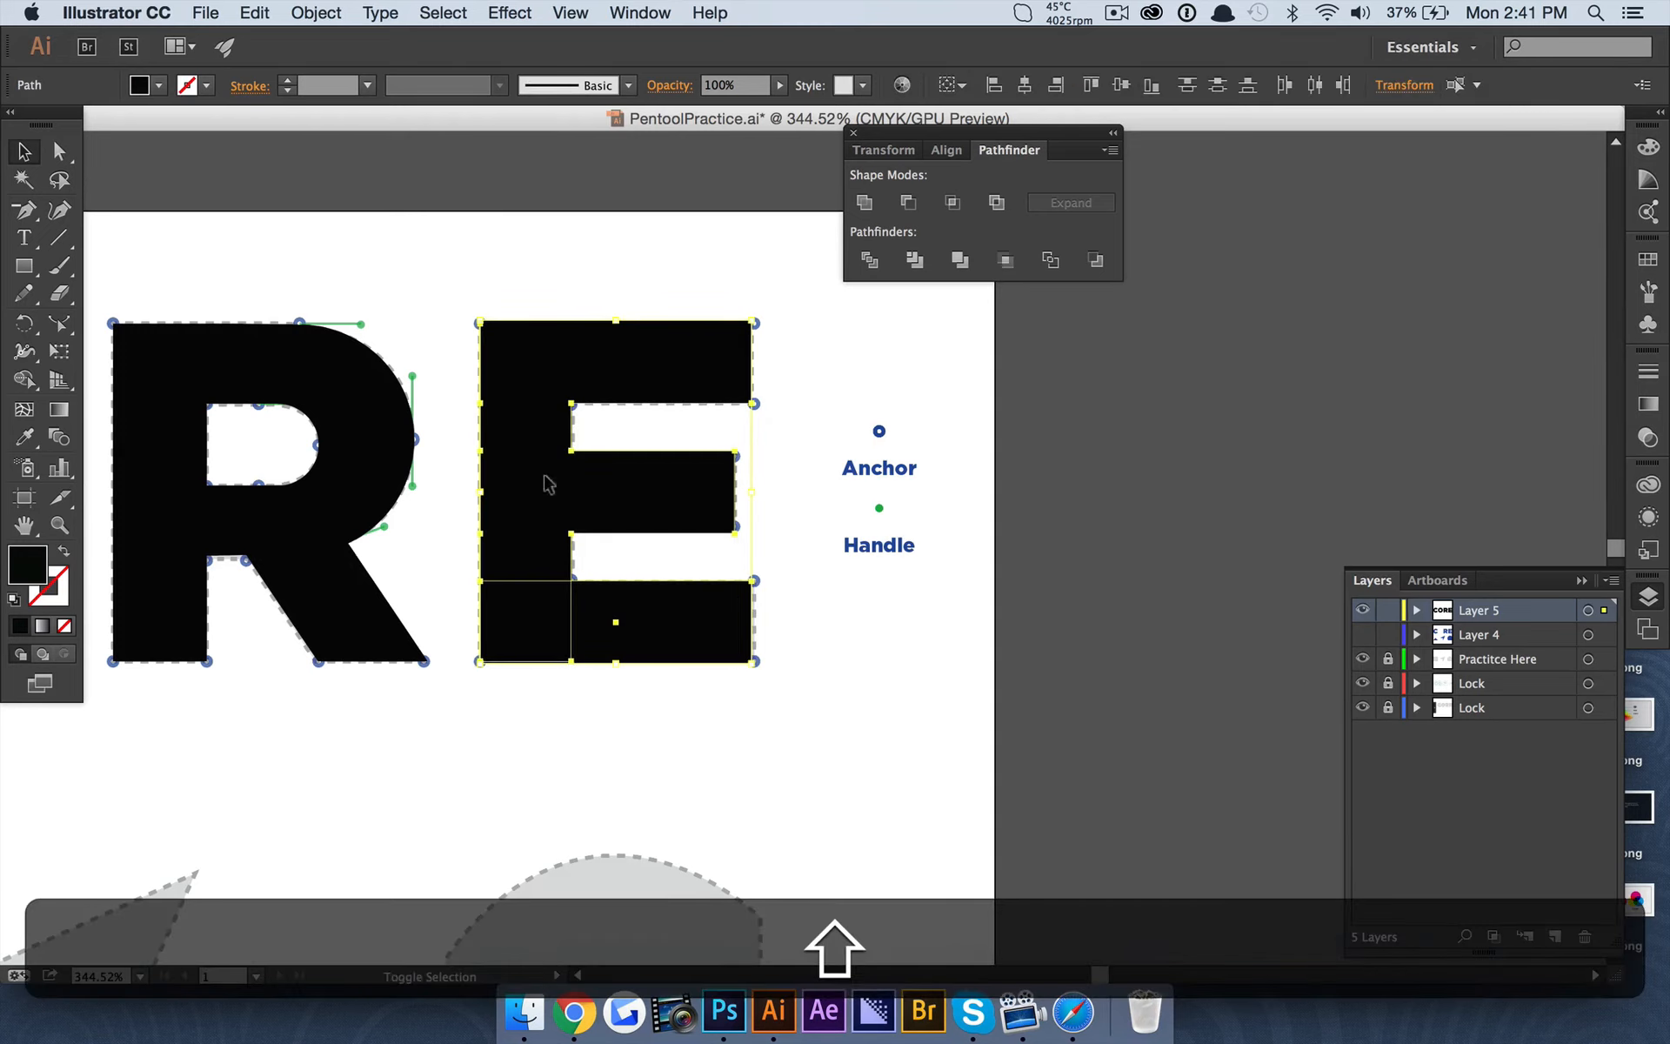
pyautogui.click(960, 260)
pyautogui.click(1141, 523)
# Try to pull the E's upper-left corner anchor outward, and undo the move.
pyautogui.scroll(-1, 658, 456)
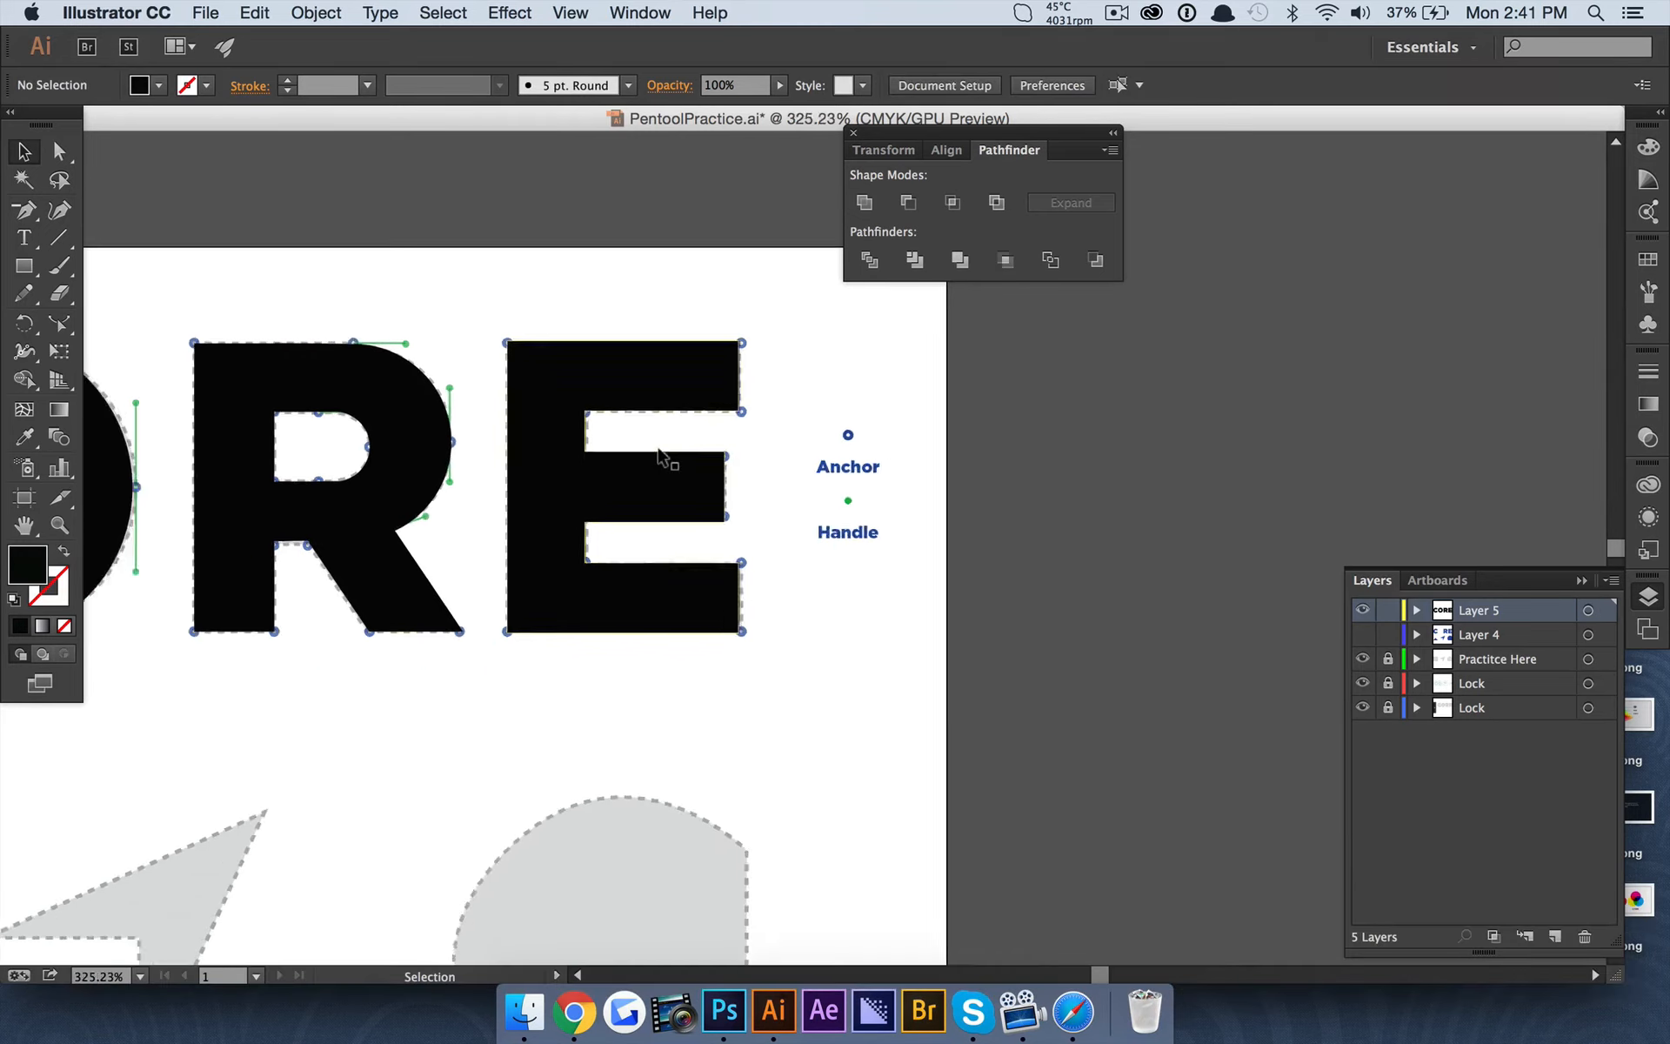
pyautogui.scroll(-1, 658, 457)
pyautogui.click(604, 456)
pyautogui.scroll(3, 583, 475)
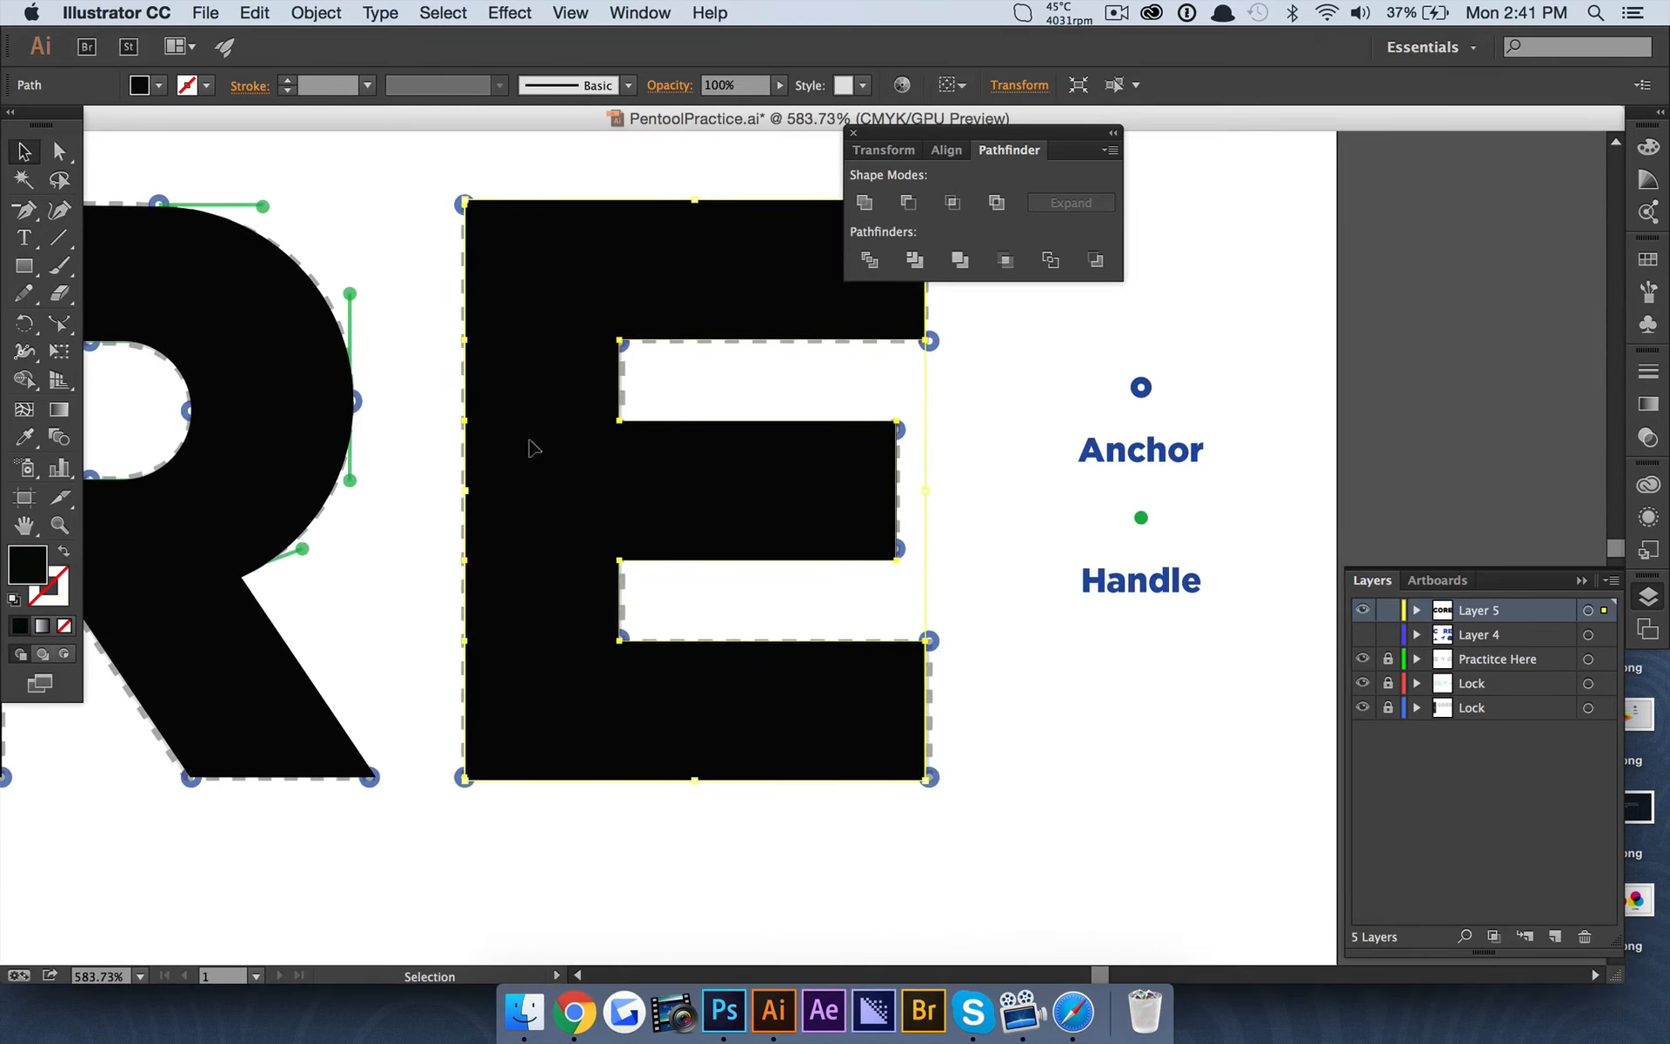
pyautogui.hscroll(-5, 529, 440)
pyautogui.hscroll(7, 487, 450)
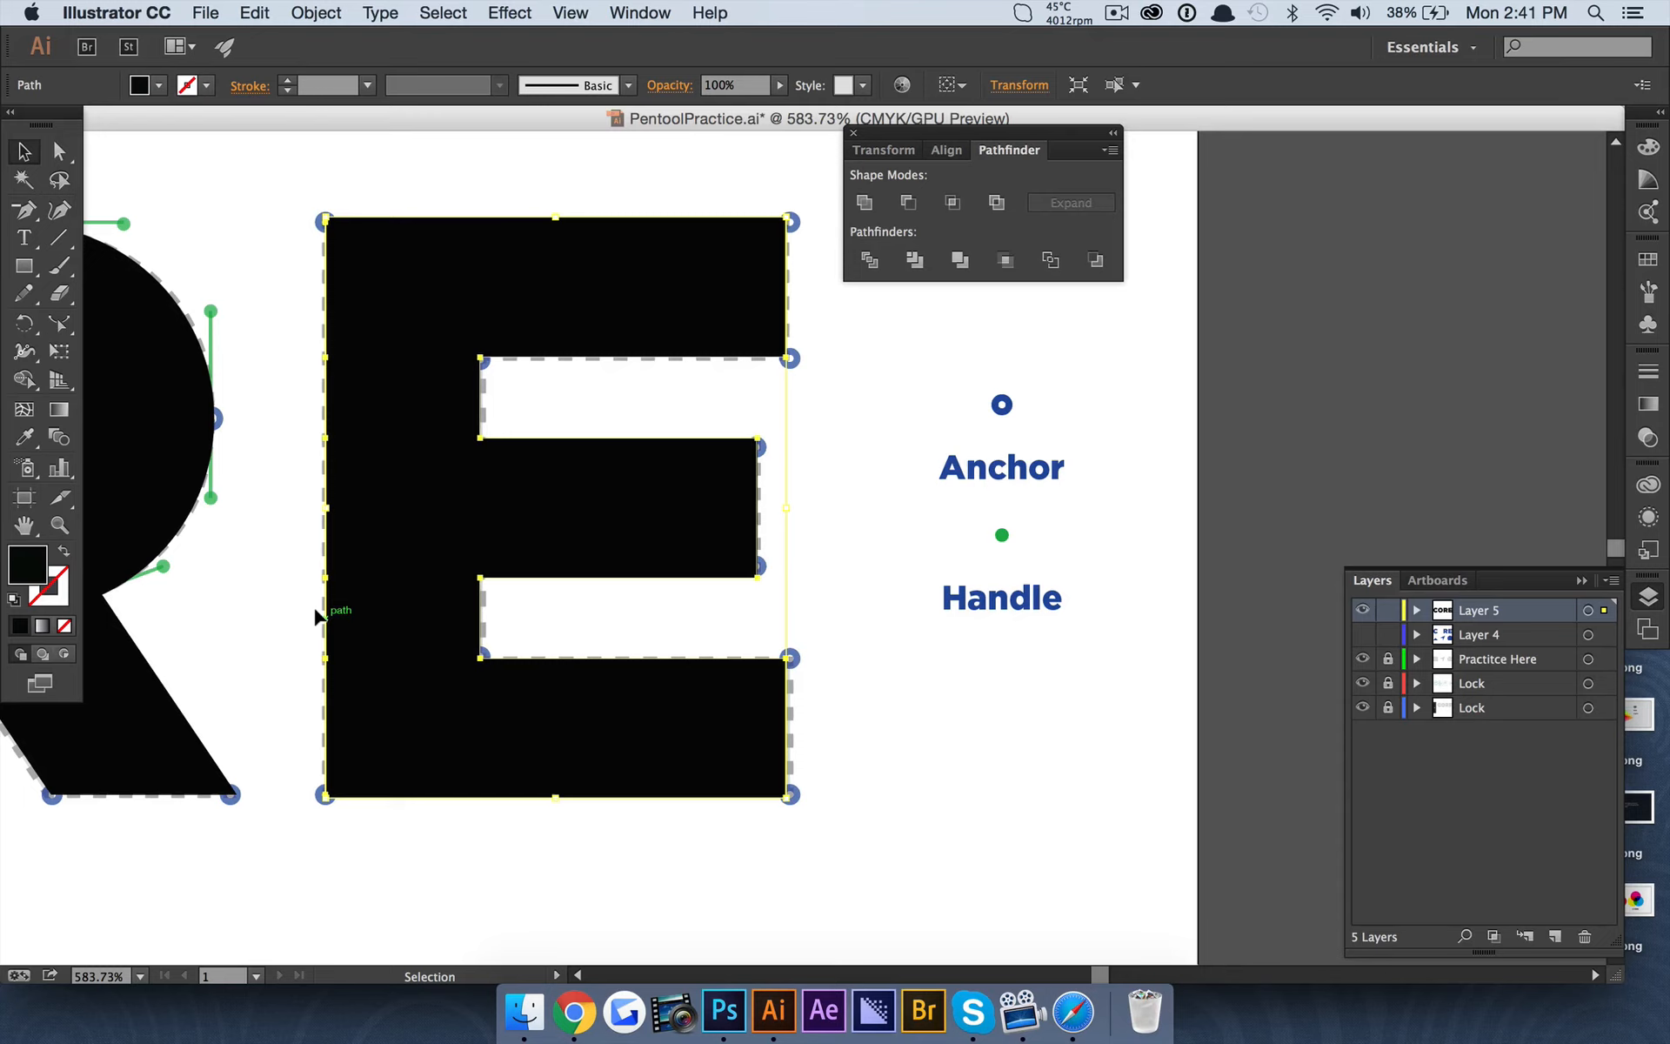
pyautogui.click(60, 153)
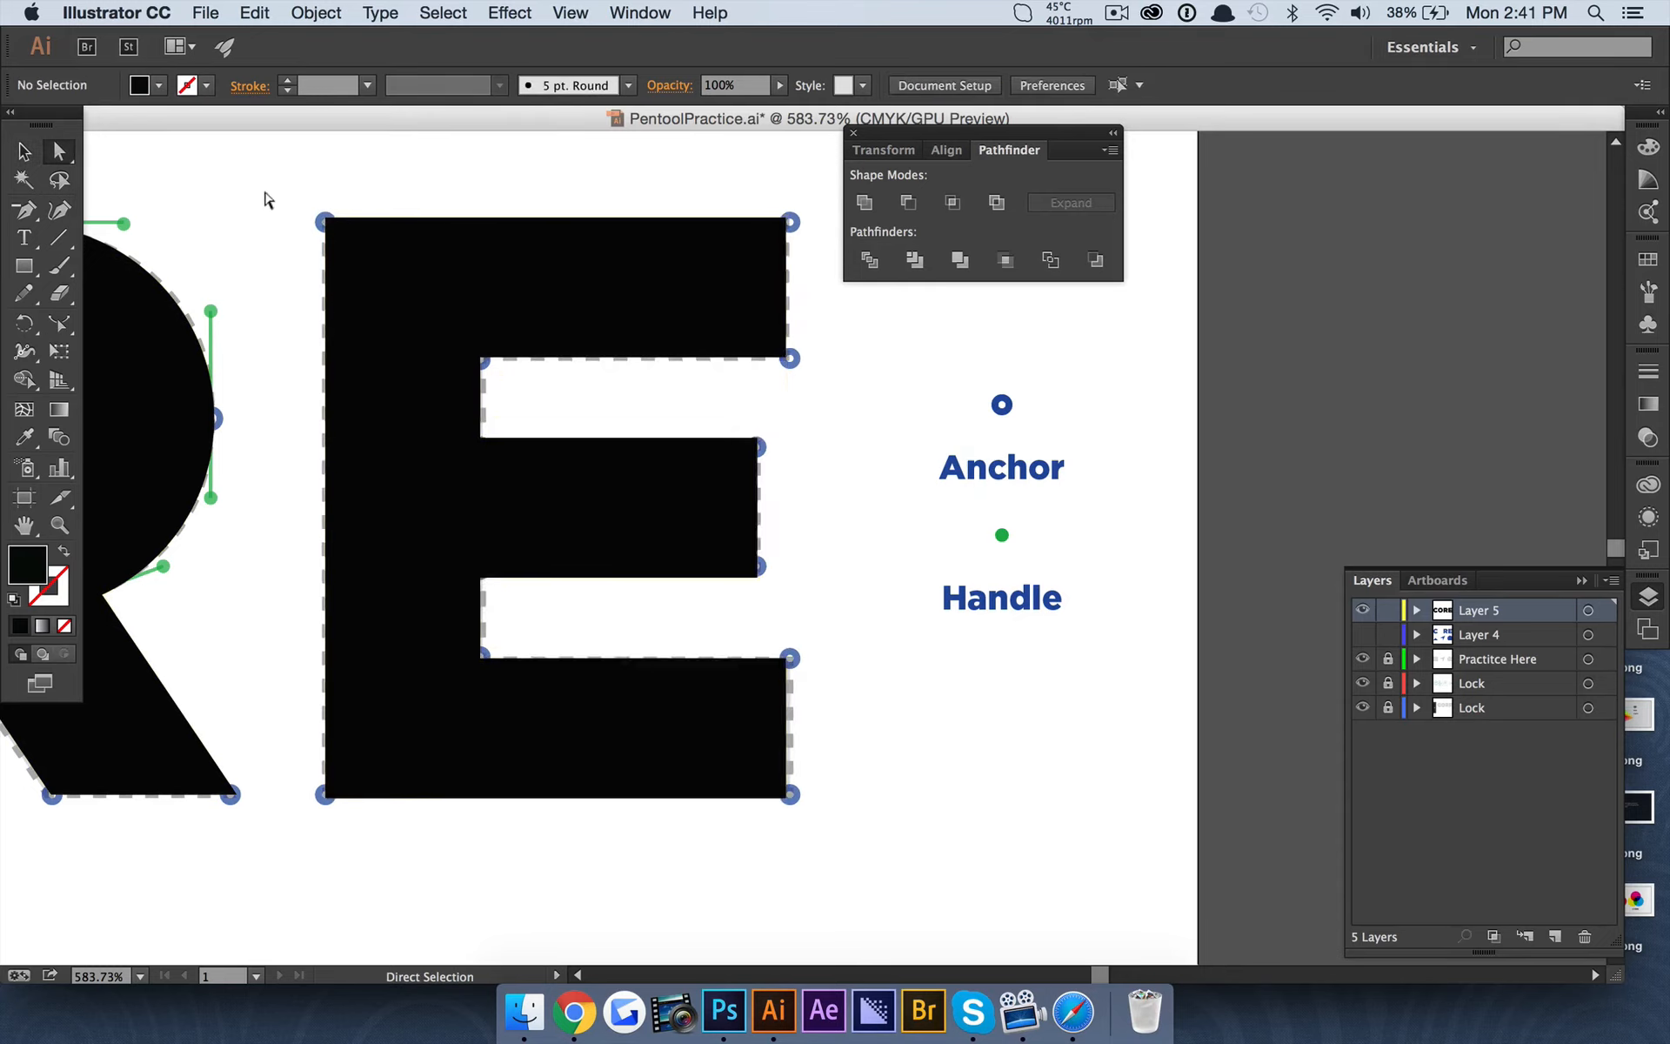
pyautogui.click(324, 219)
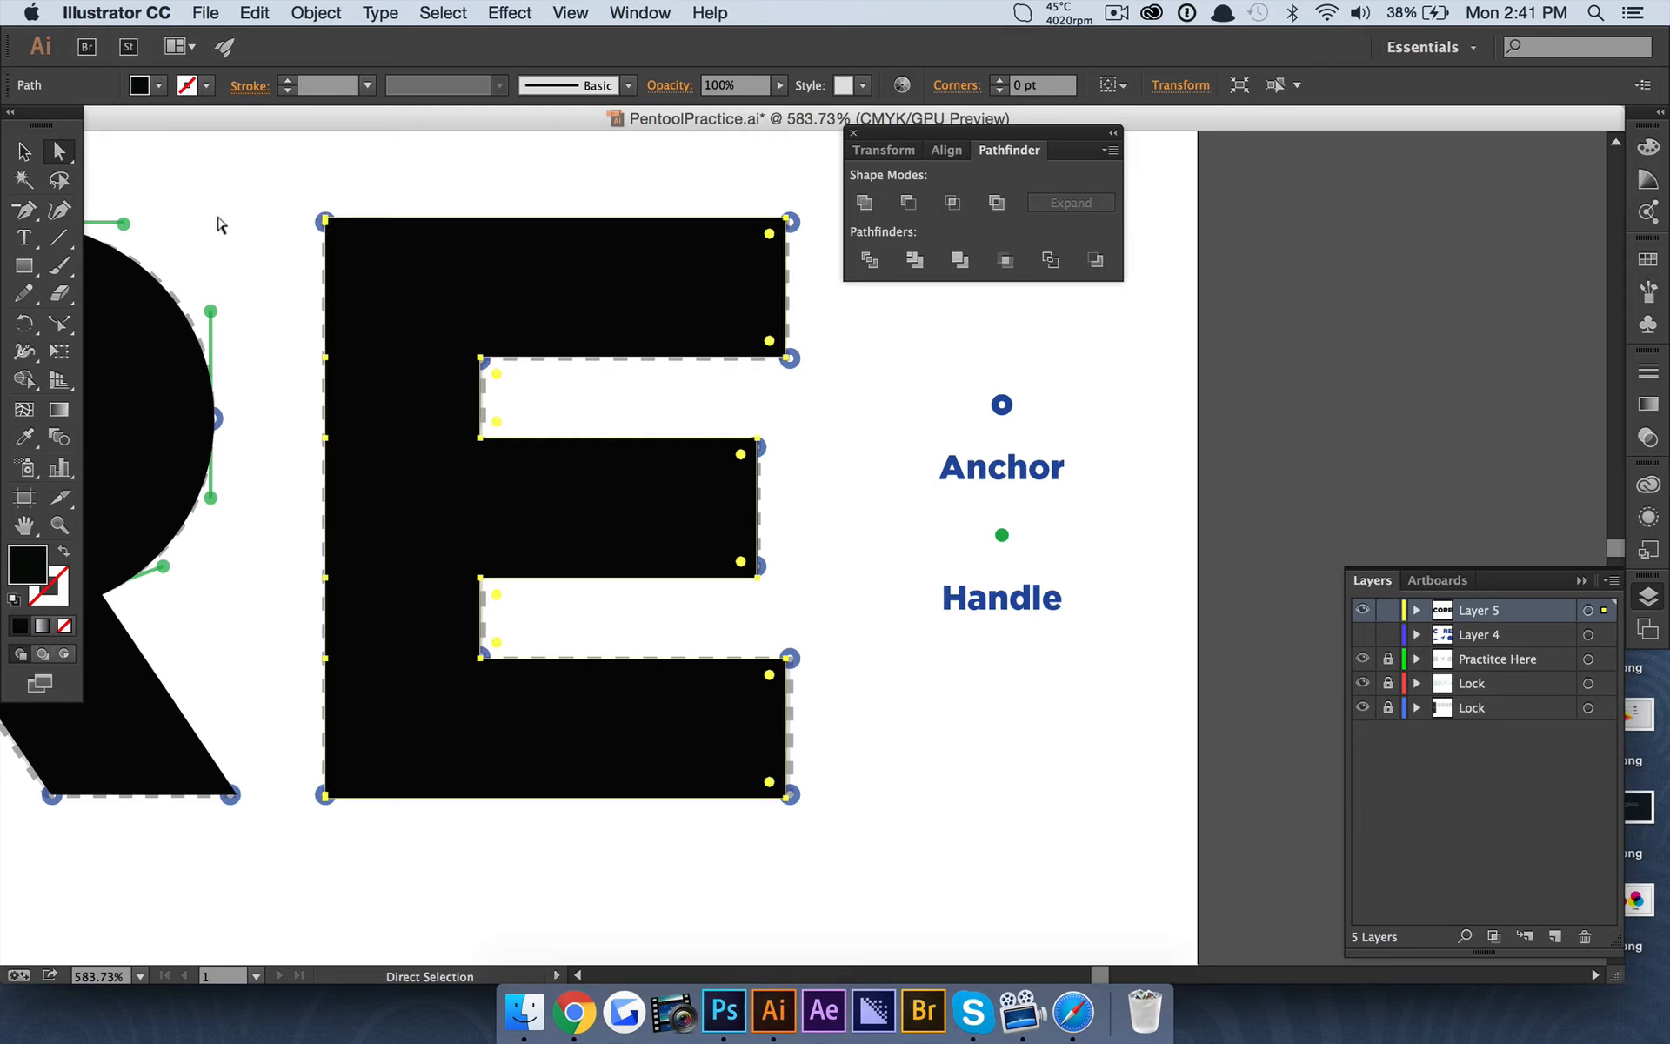
pyautogui.moveTo(324, 220); pyautogui.dragTo(243, 222)
pyautogui.press('shift+super+z')
pyautogui.click(399, 186)
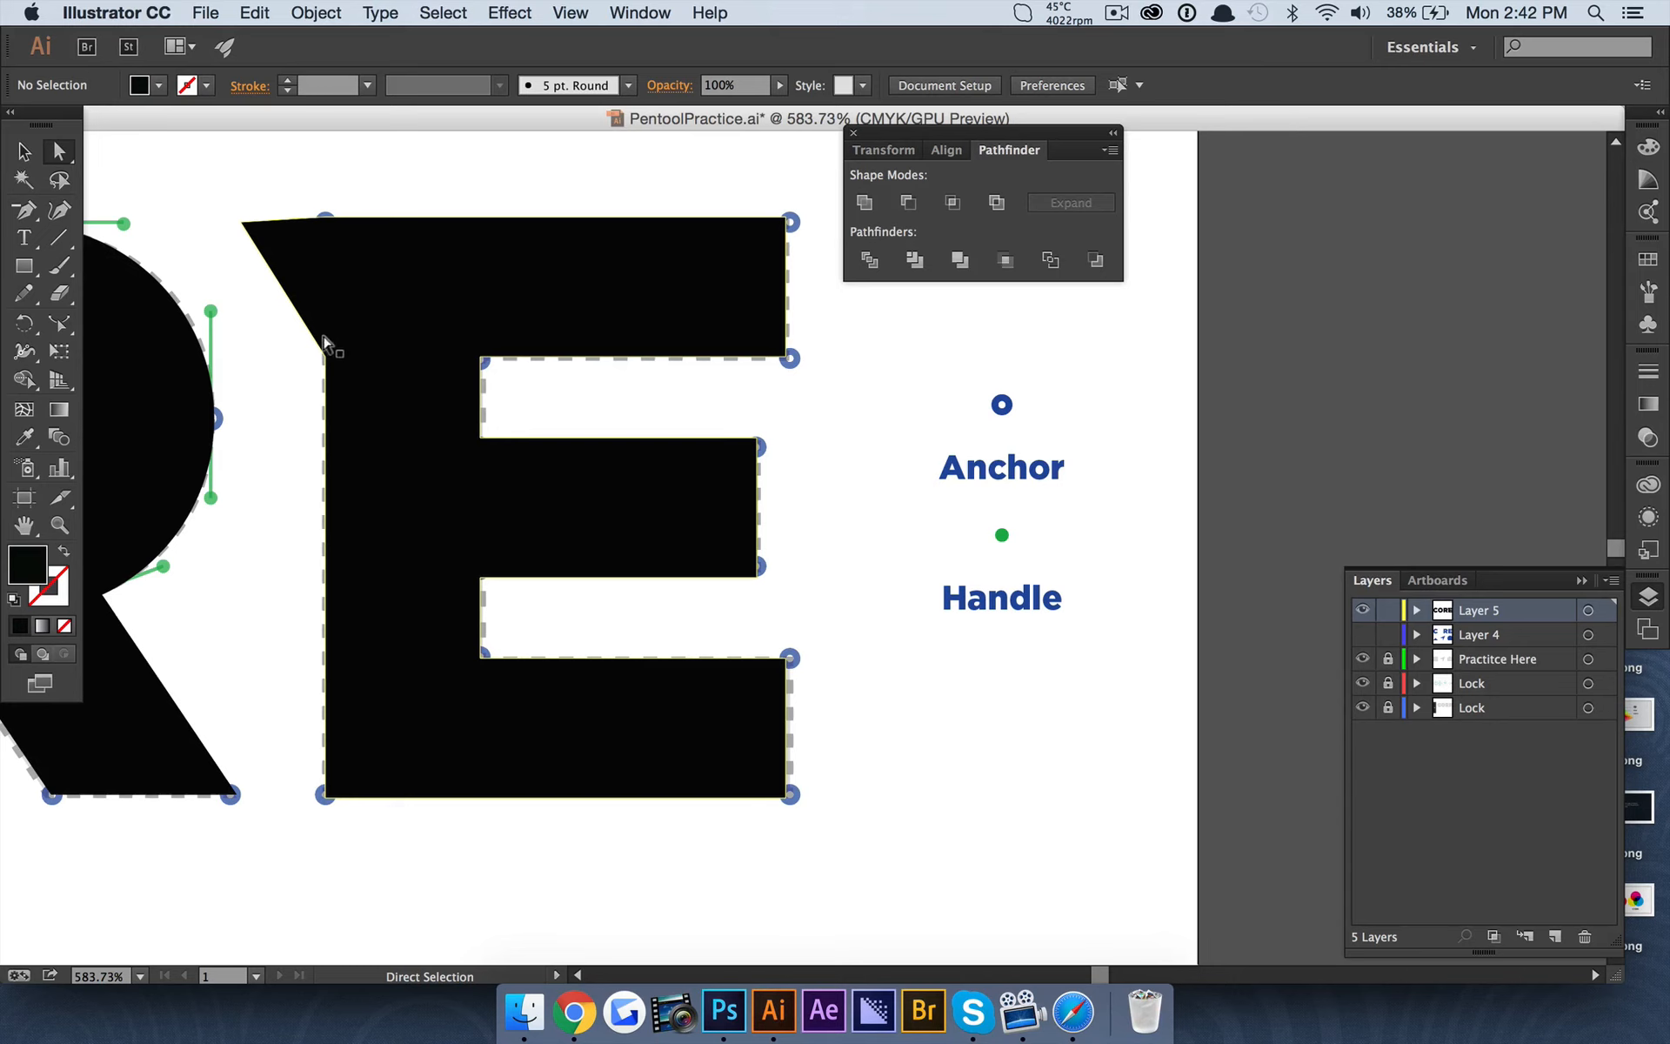
pyautogui.press('super+z')
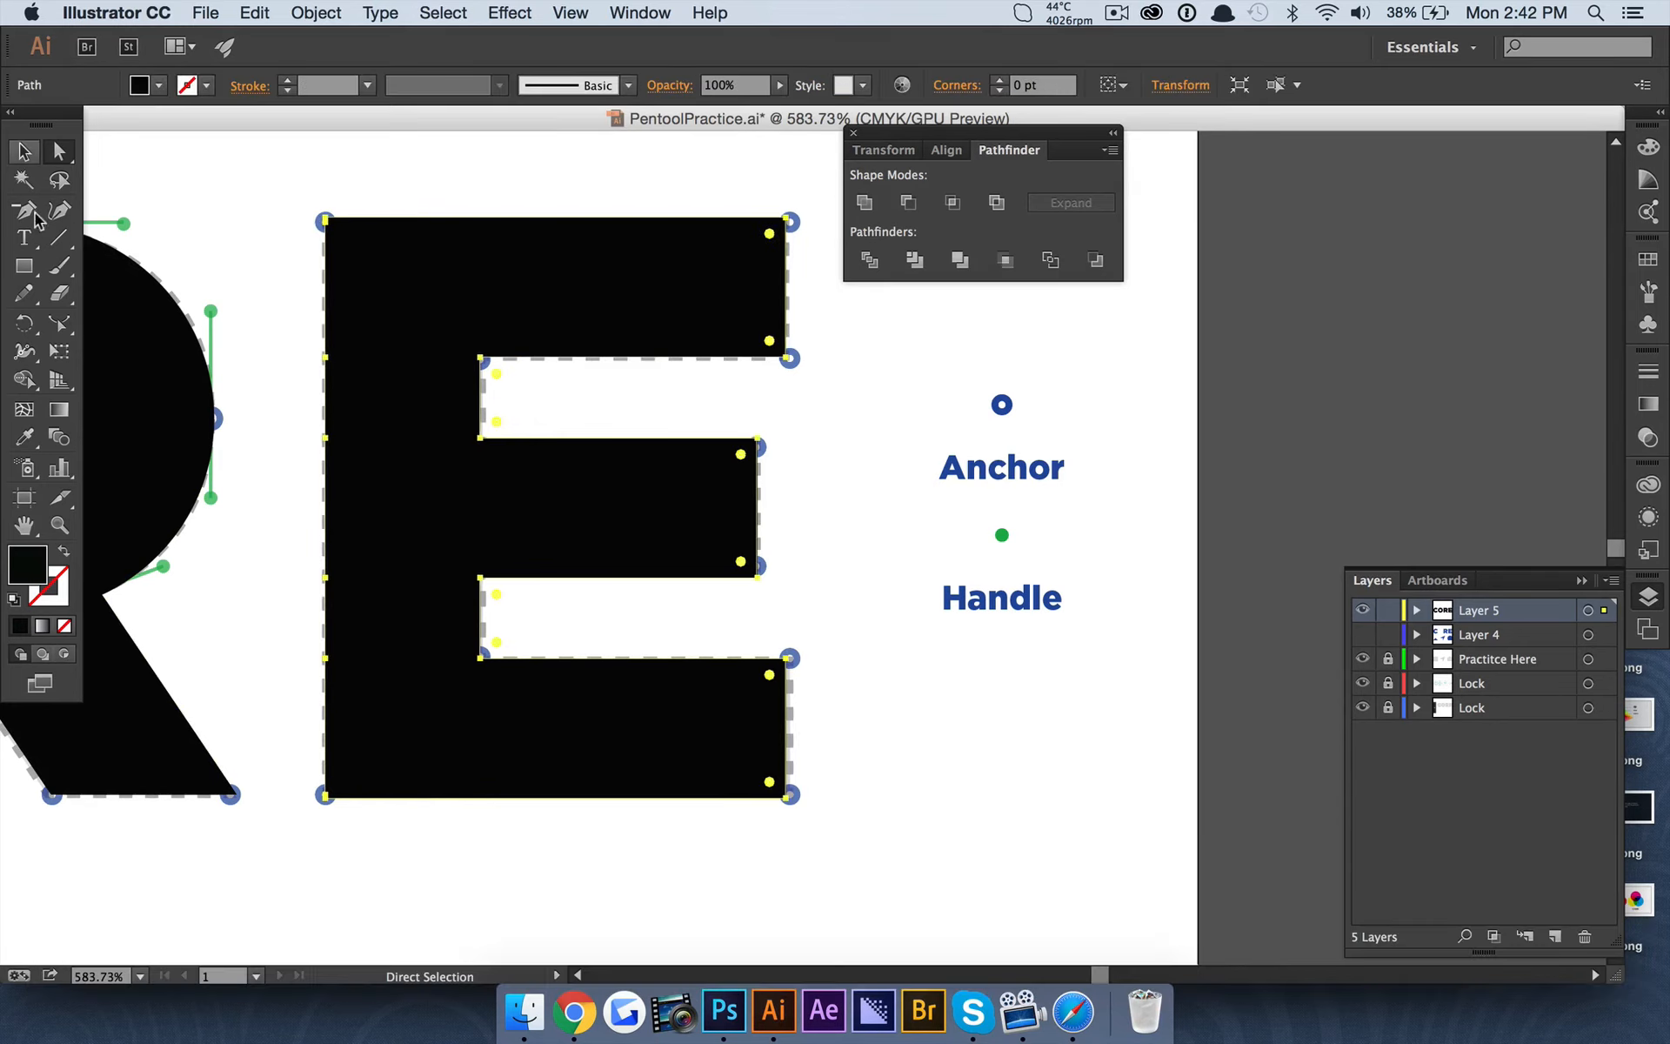
# Remove the redundant anchor points along the E's left edge with the Delete Anchor Point tool.
pyautogui.click(24, 210)
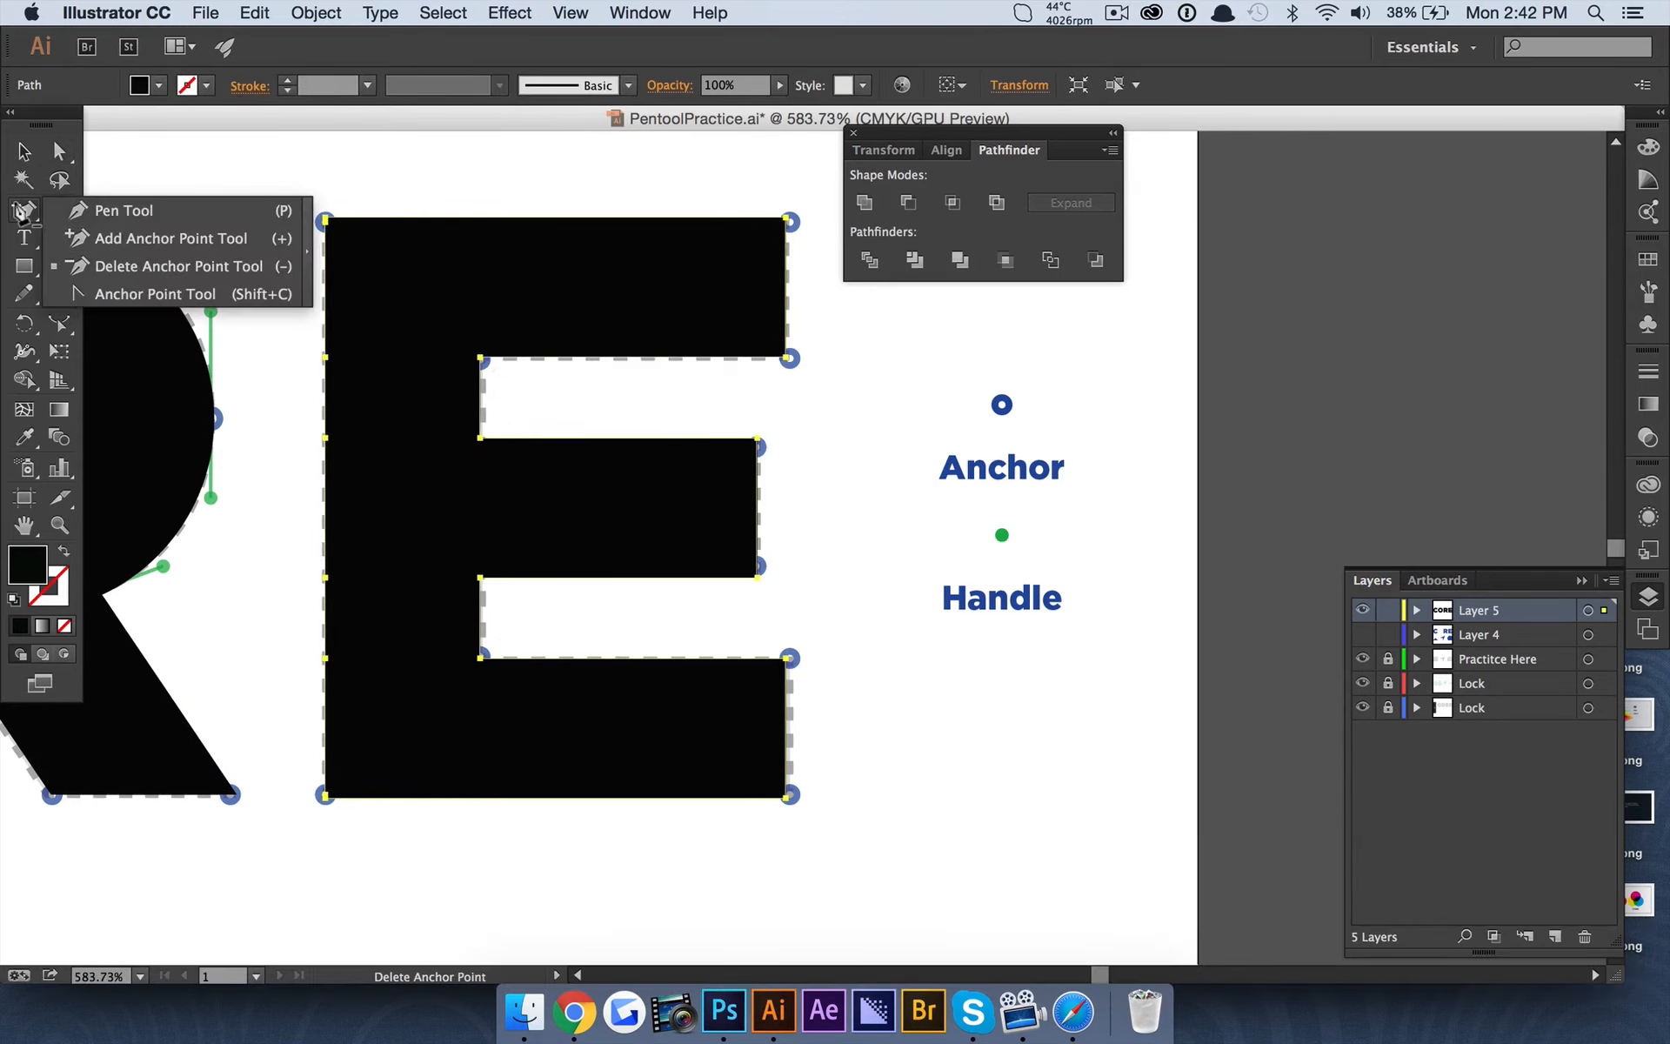
pyautogui.click(171, 263)
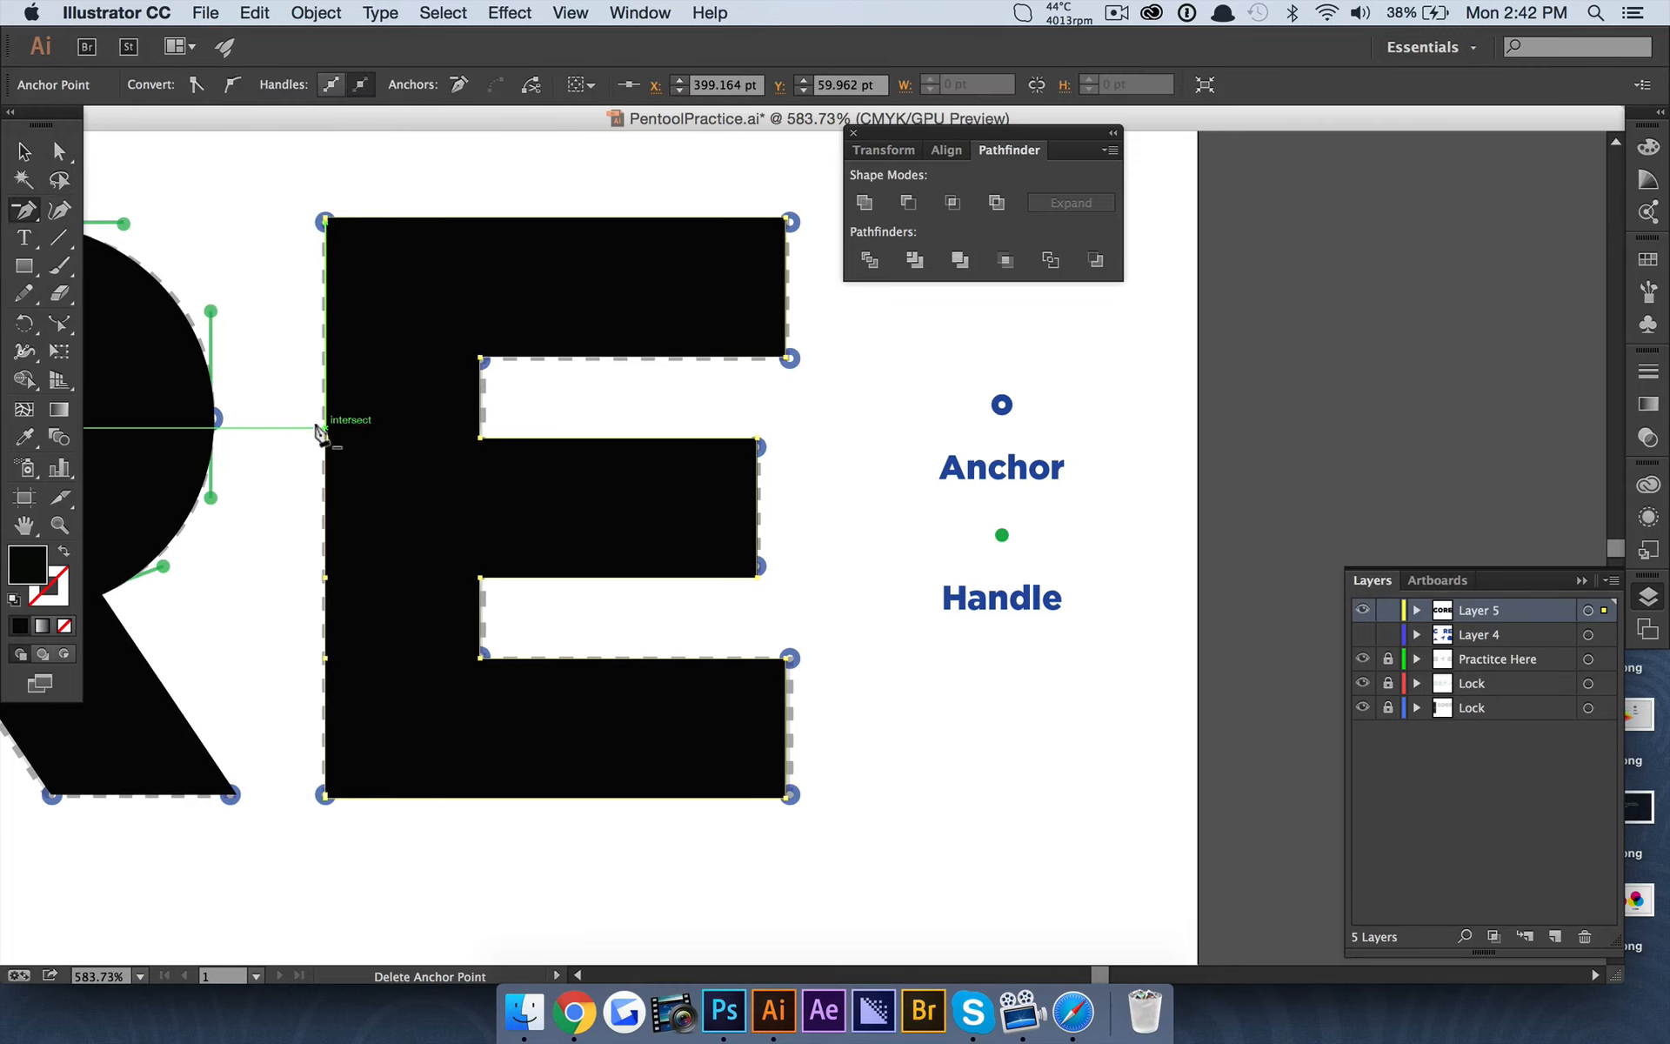
pyautogui.click(325, 439)
pyautogui.click(325, 578)
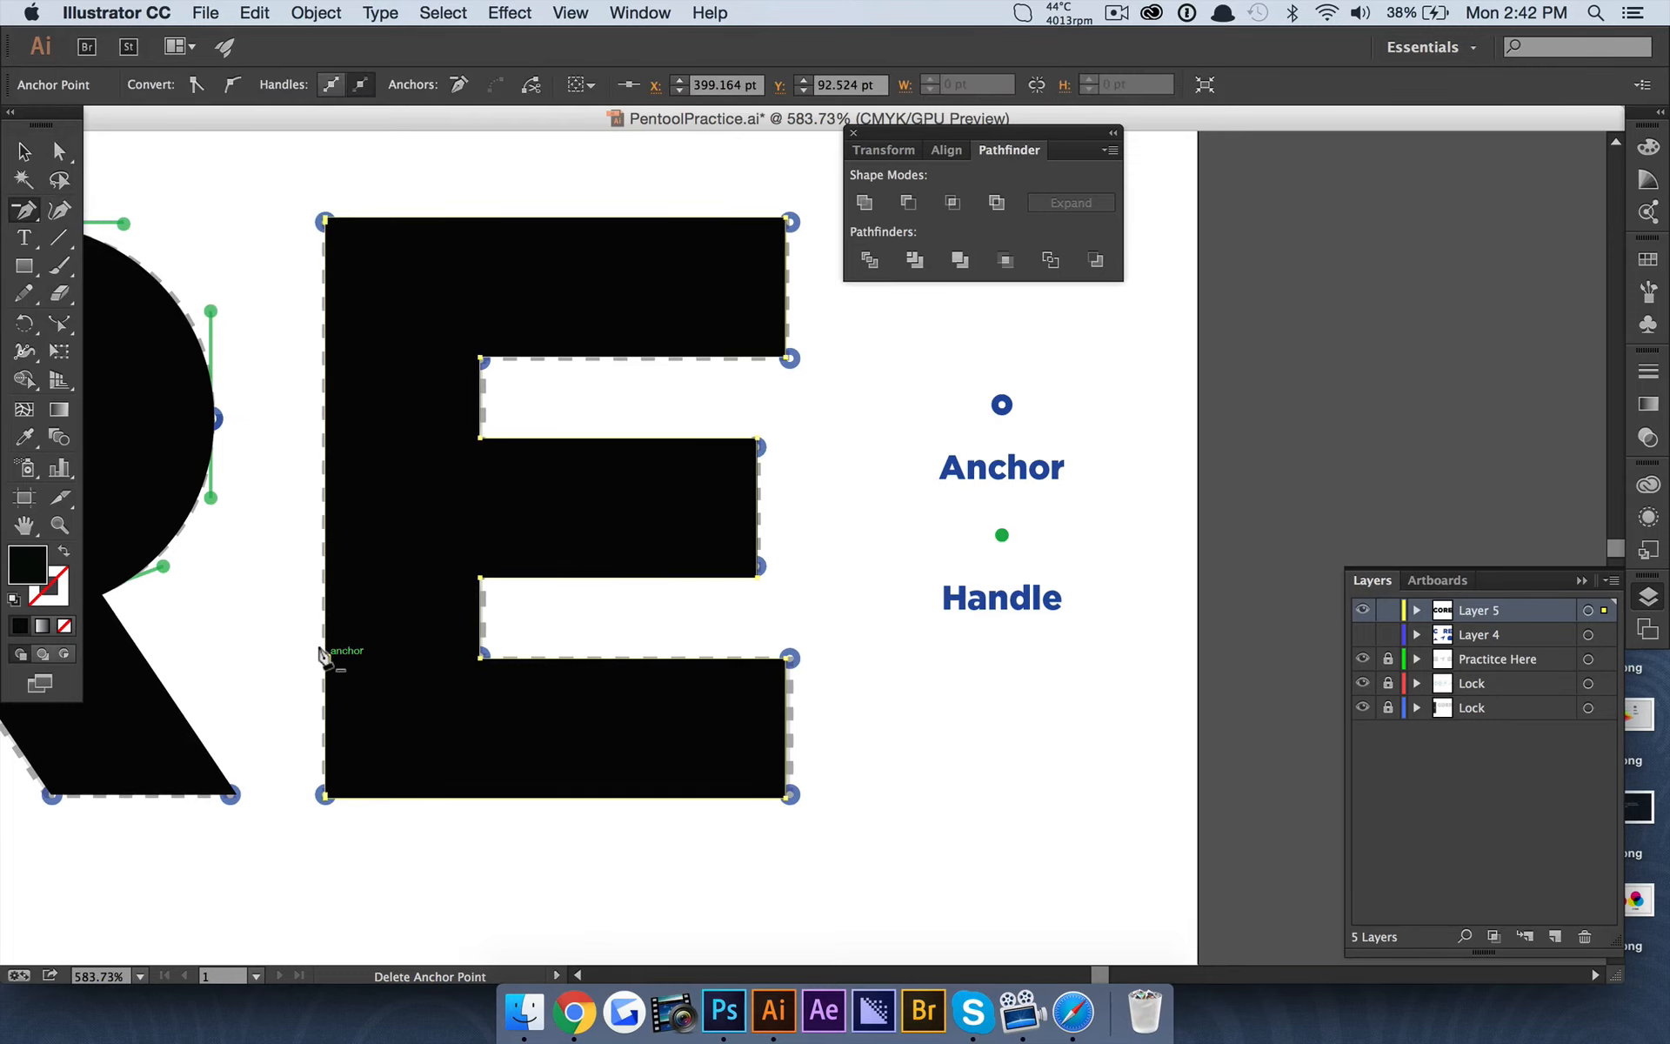
pyautogui.scroll(3, 309, 822)
pyautogui.scroll(3, 296, 757)
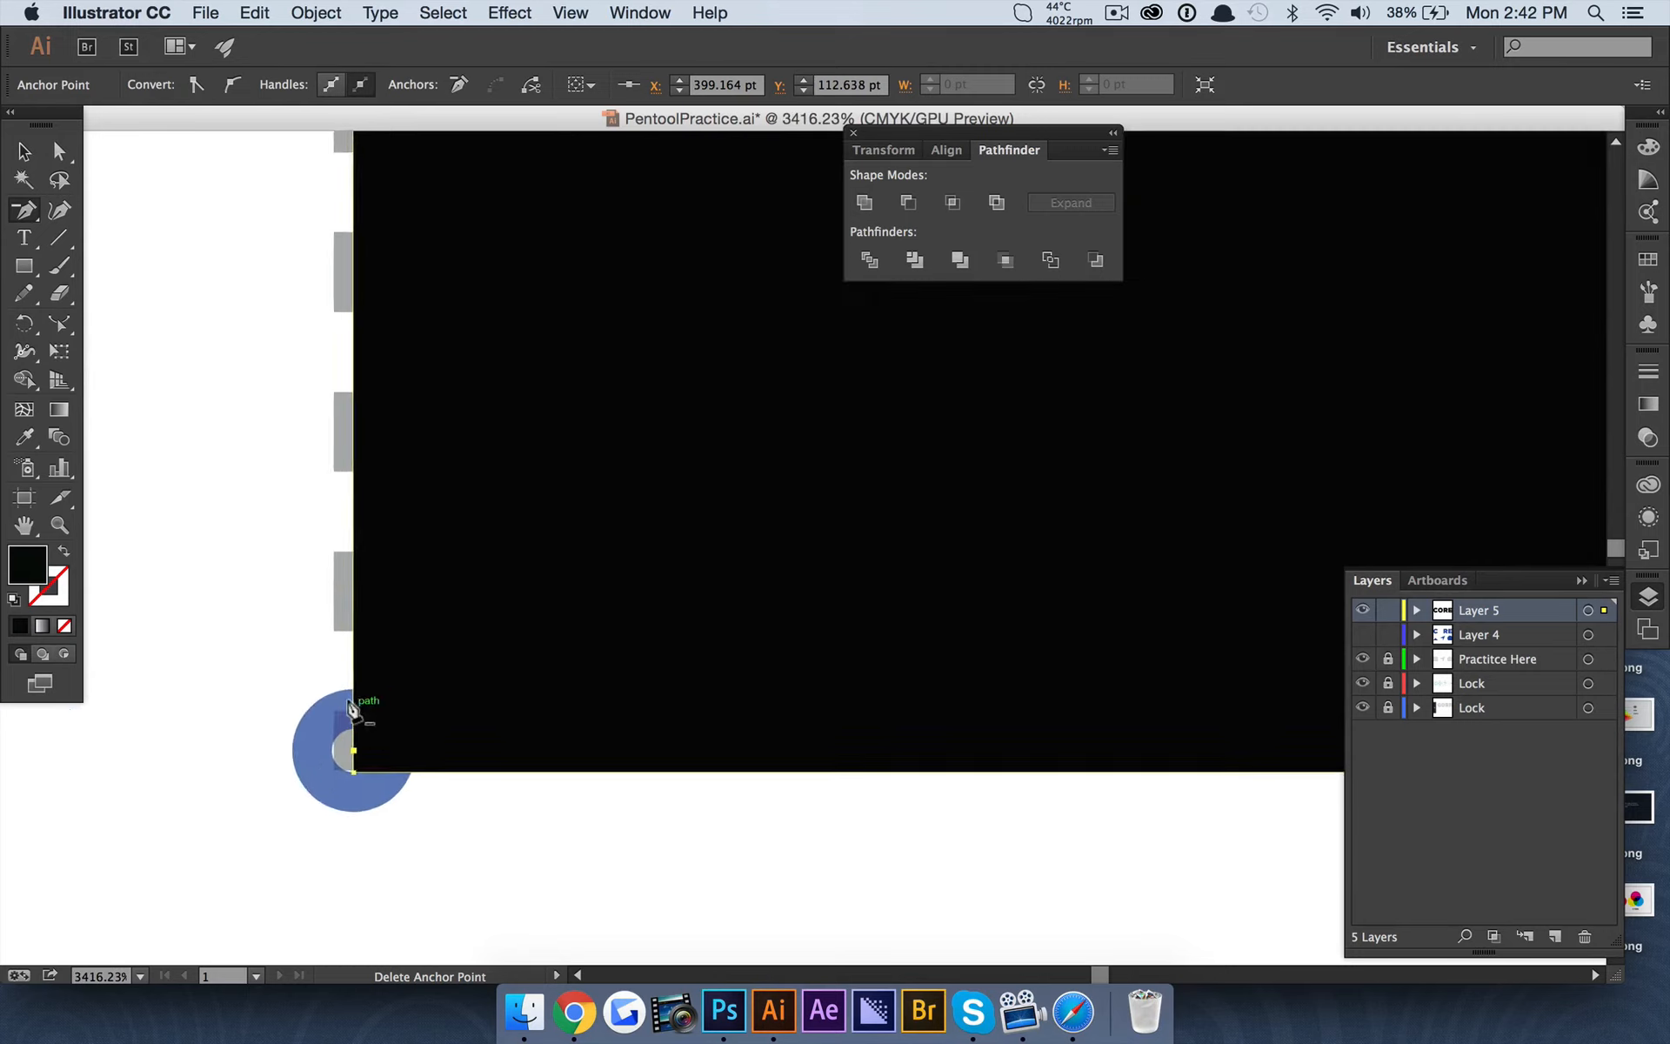
pyautogui.scroll(-5, 415, 701)
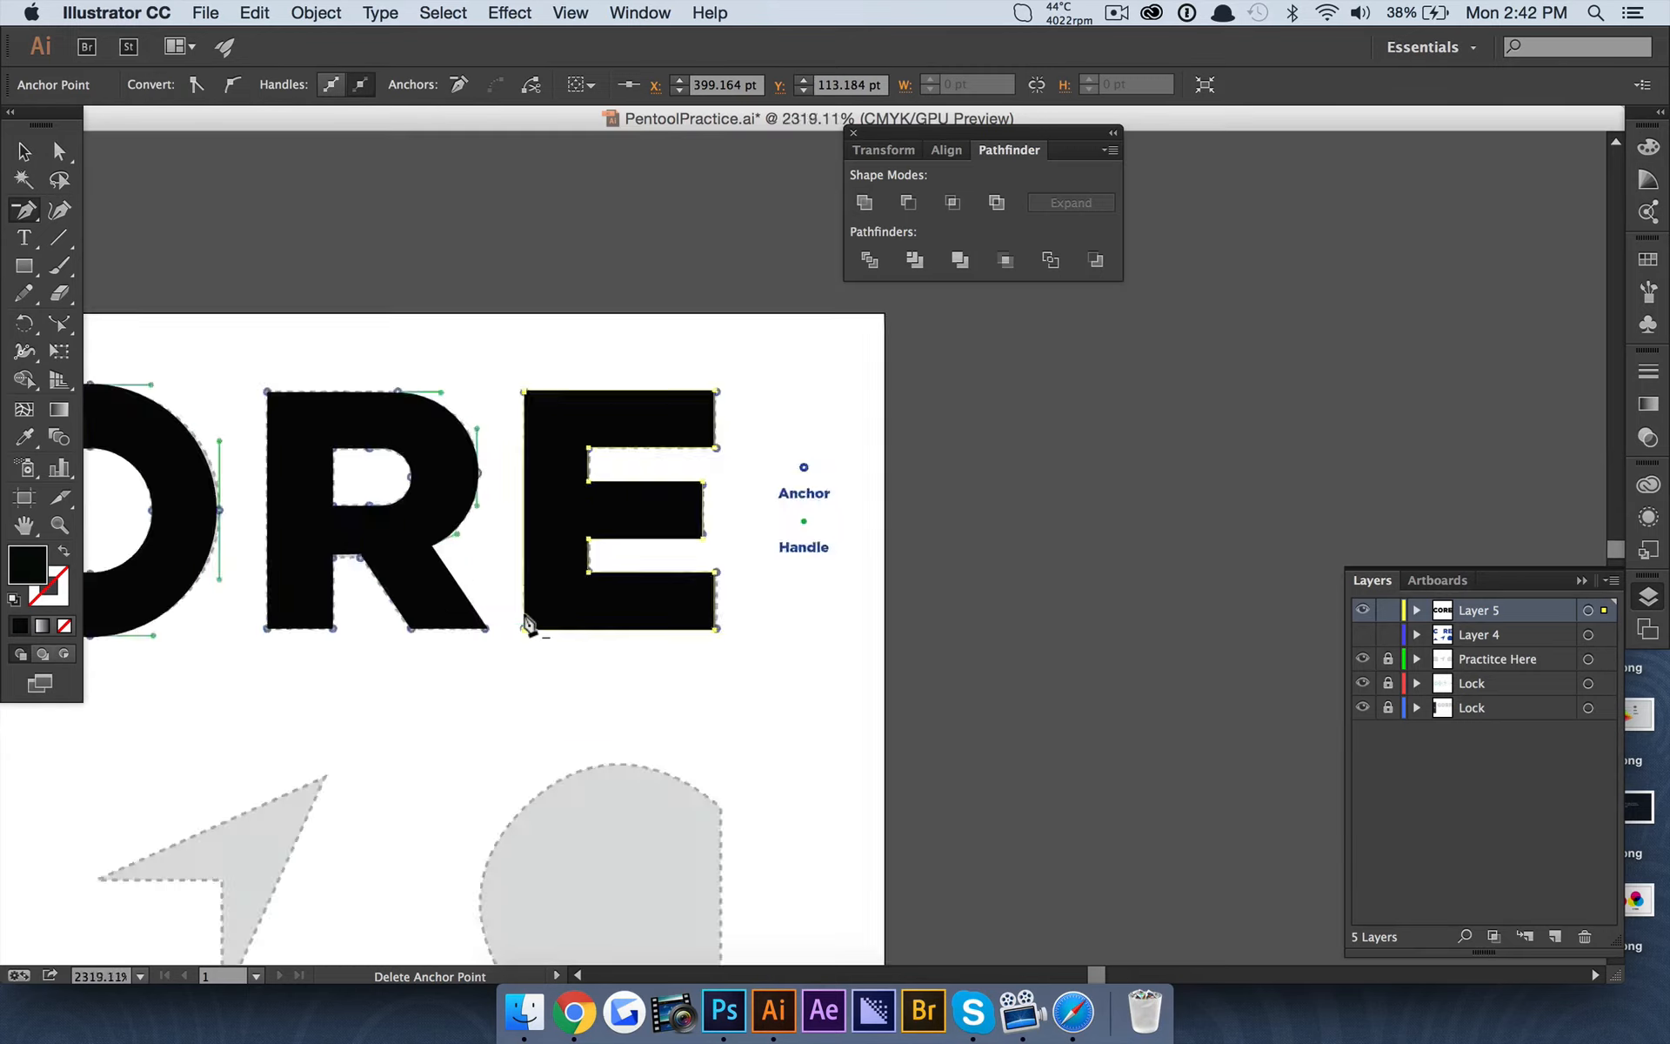
# Inspect the E's upper-left corner and right-hand ends for stray anchor points.
pyautogui.scroll(3, 529, 609)
pyautogui.scroll(4, 440, 514)
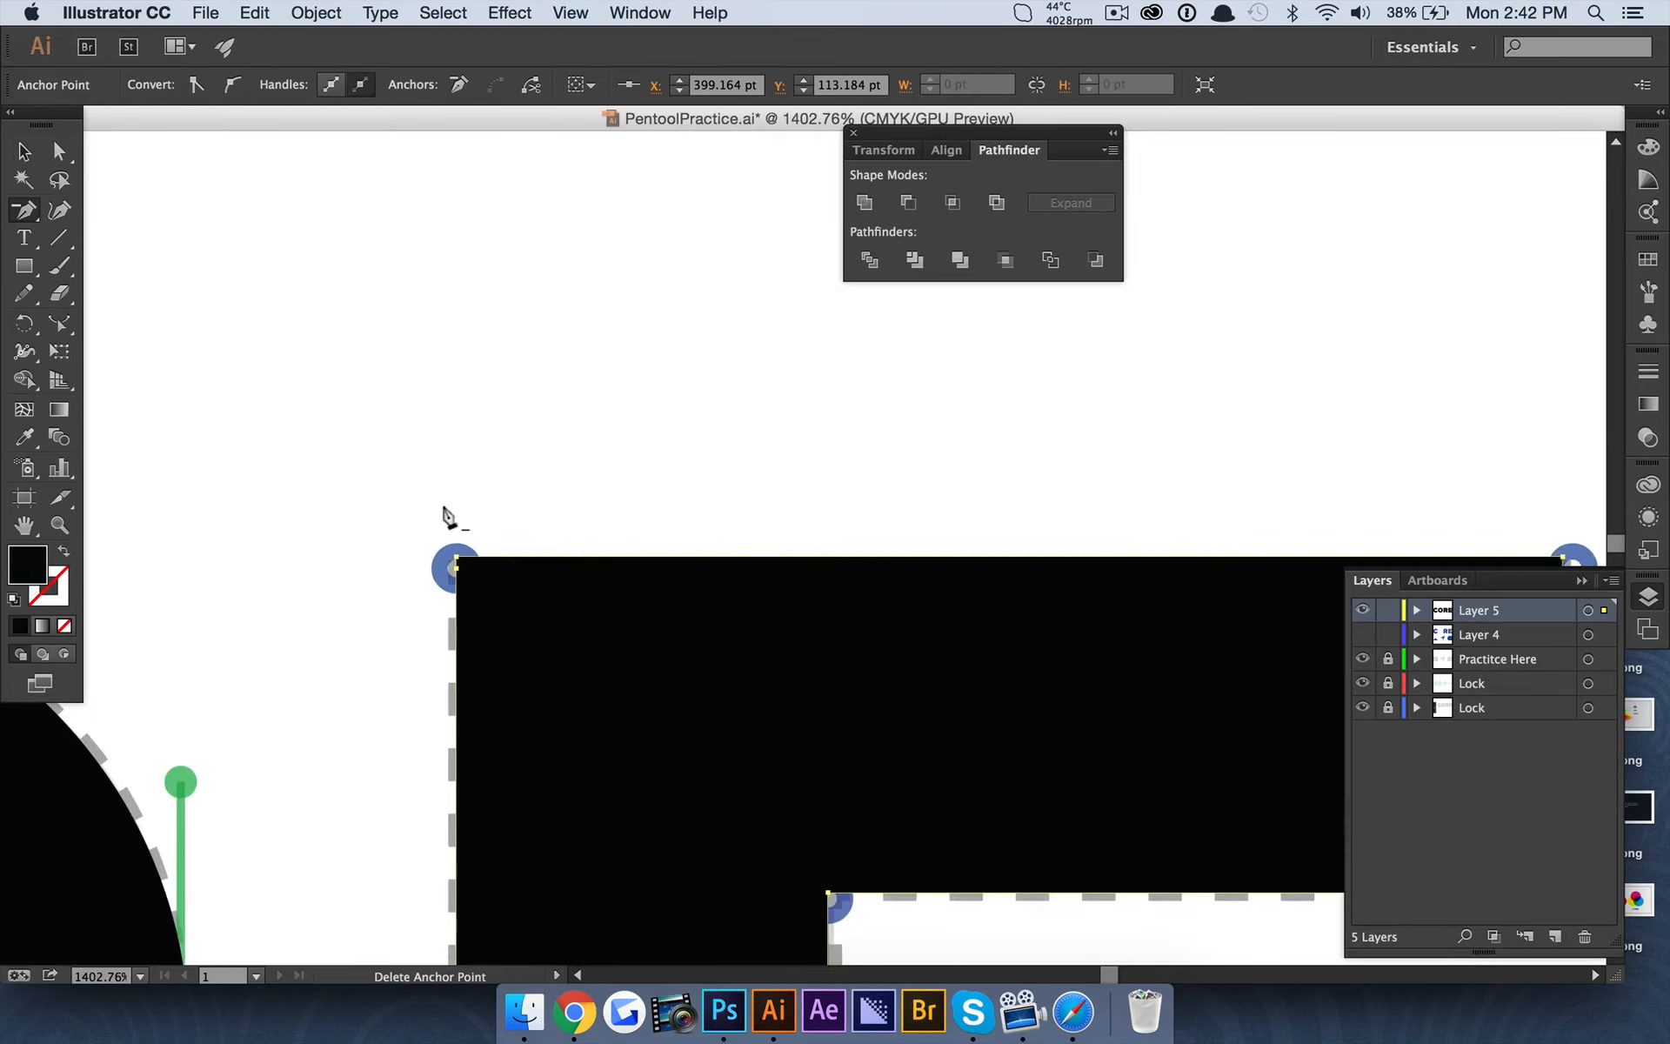
pyautogui.scroll(-3, 470, 668)
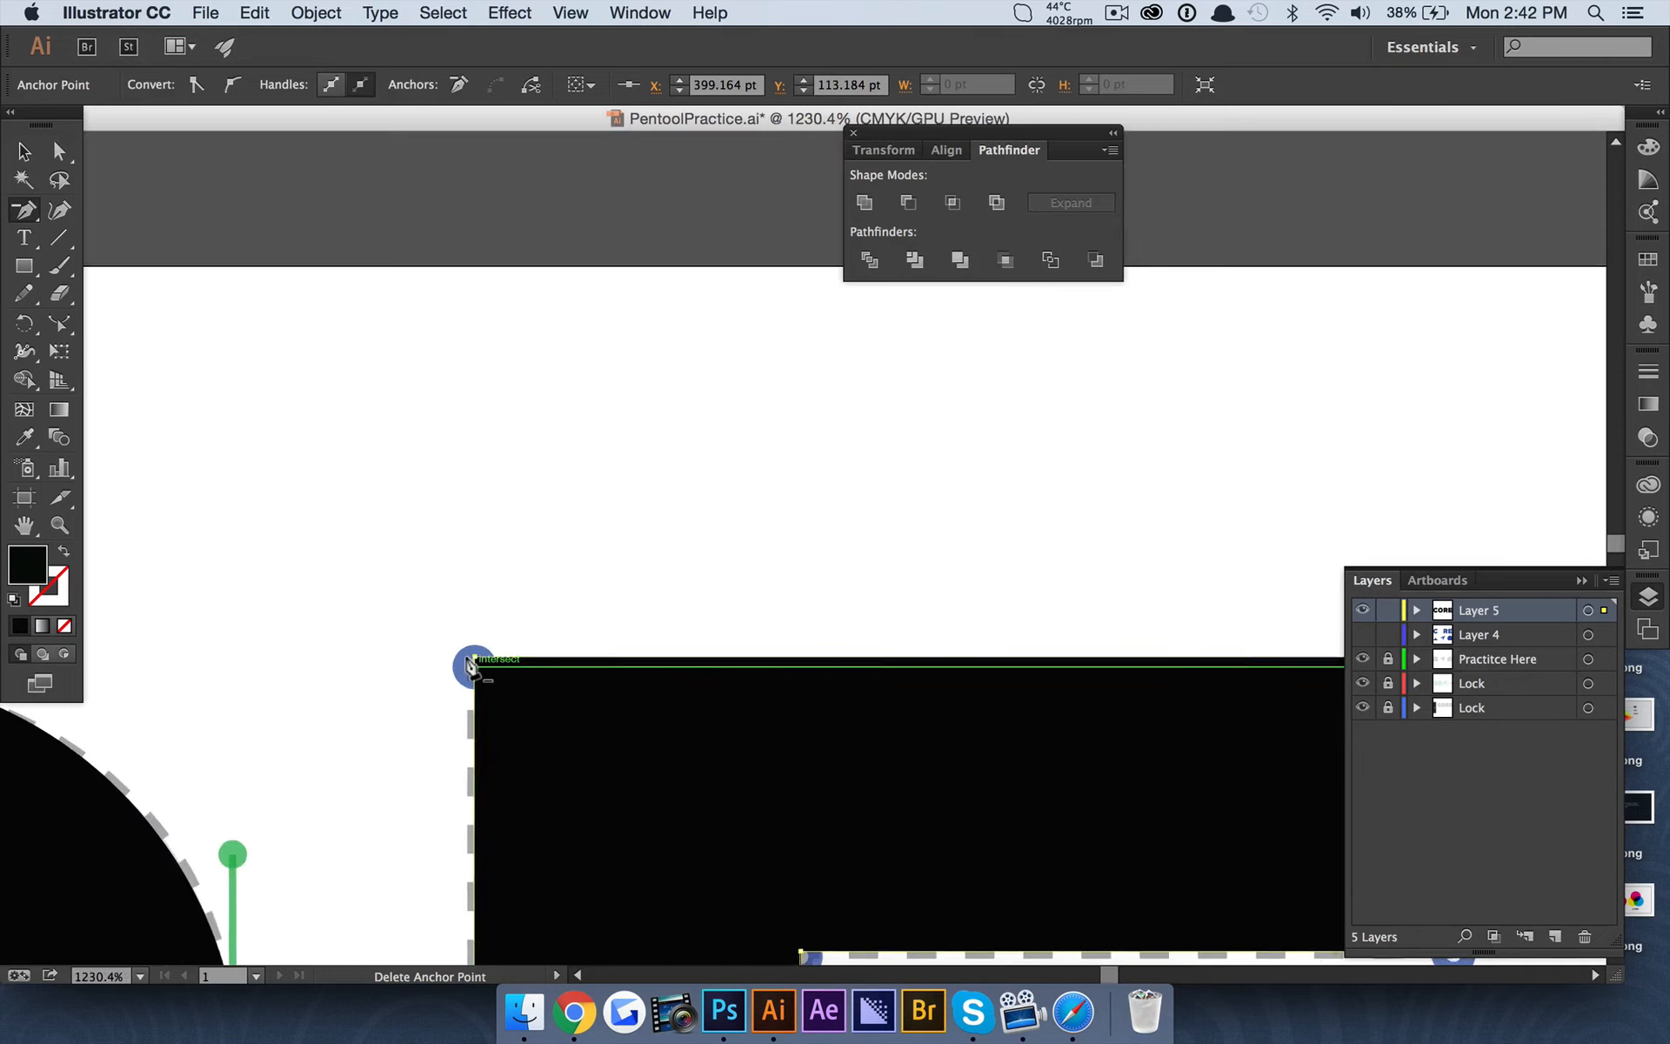
pyautogui.hscroll(5, 469, 664)
pyautogui.scroll(-3, 497, 625)
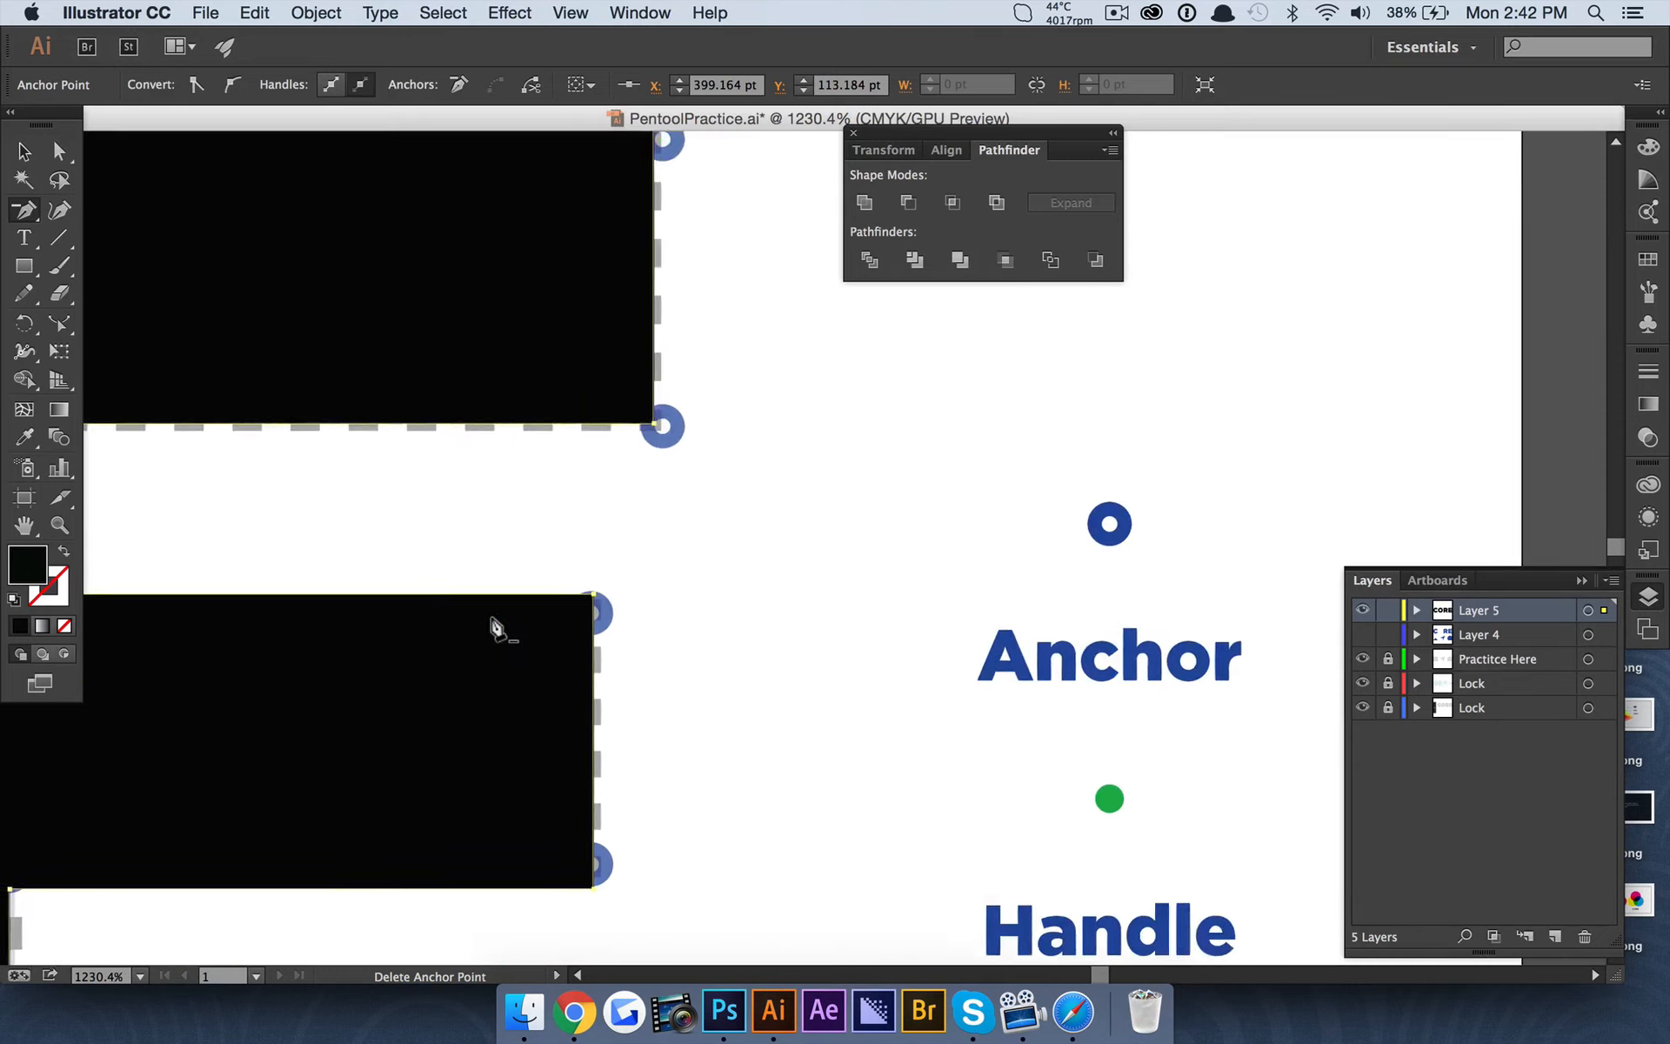
pyautogui.scroll(-3, 496, 626)
pyautogui.hscroll(-3, 496, 627)
pyautogui.hscroll(-10, 494, 596)
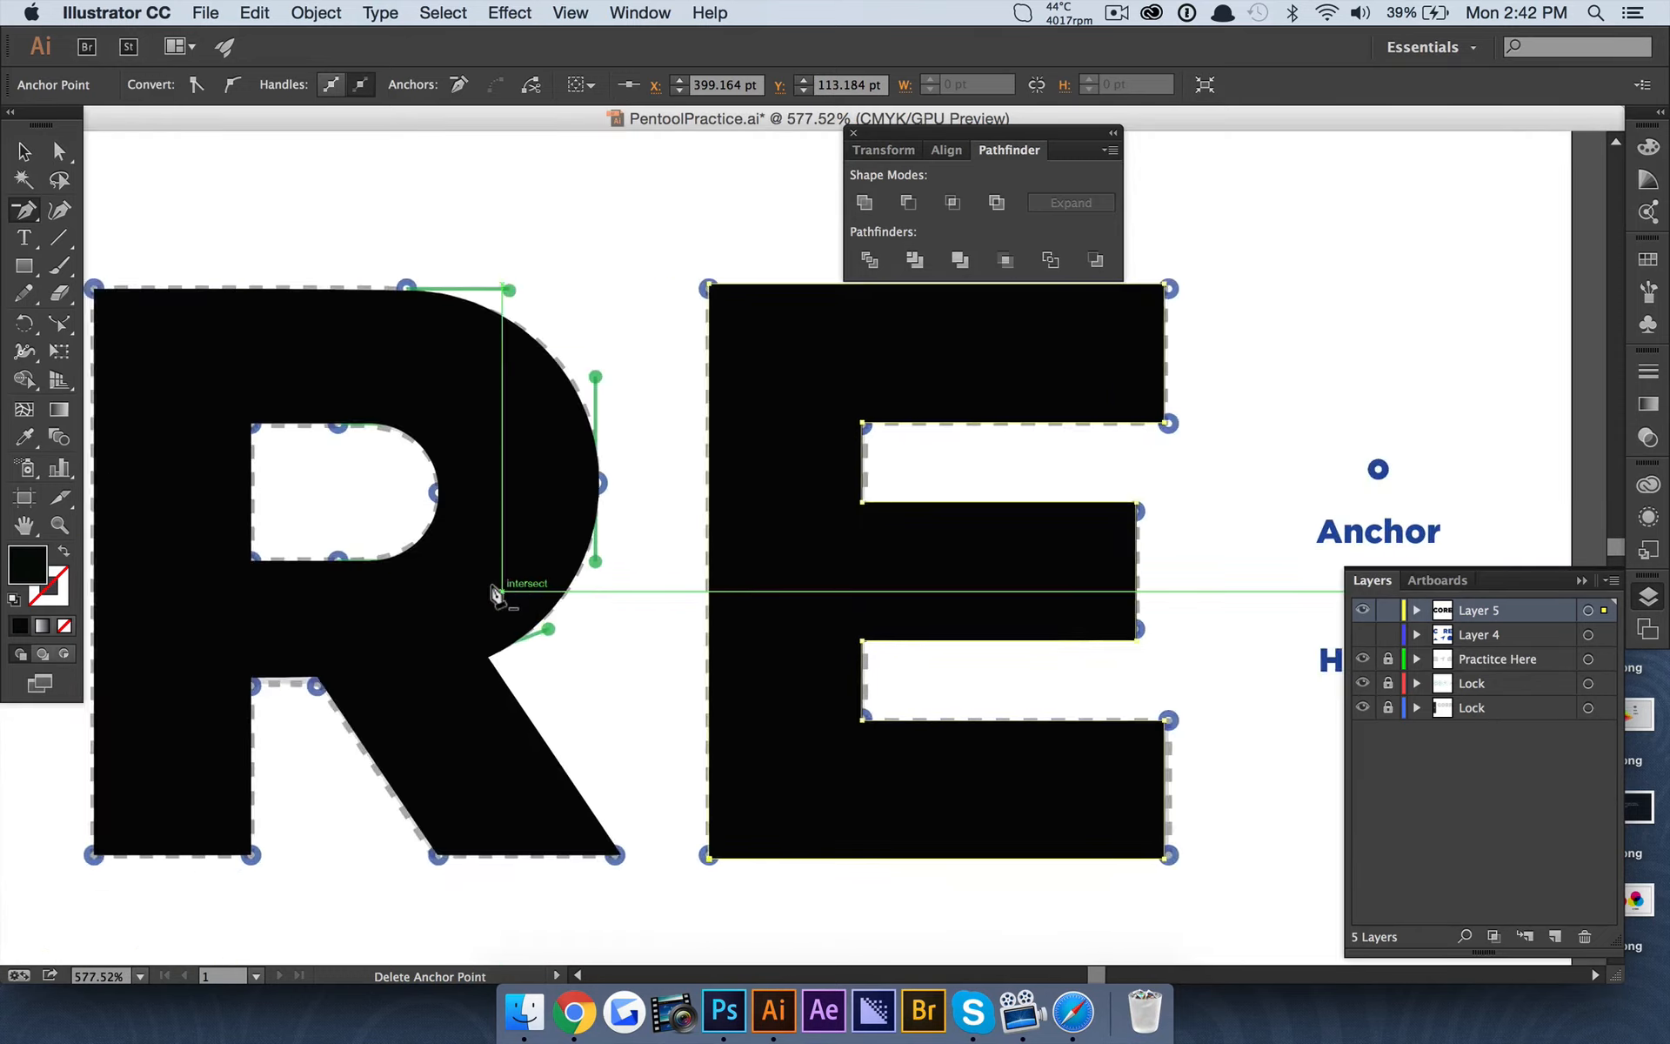
# Delete the redundant anchor point in the middle of the R's top edge.
pyautogui.press('a')
pyautogui.click(511, 380)
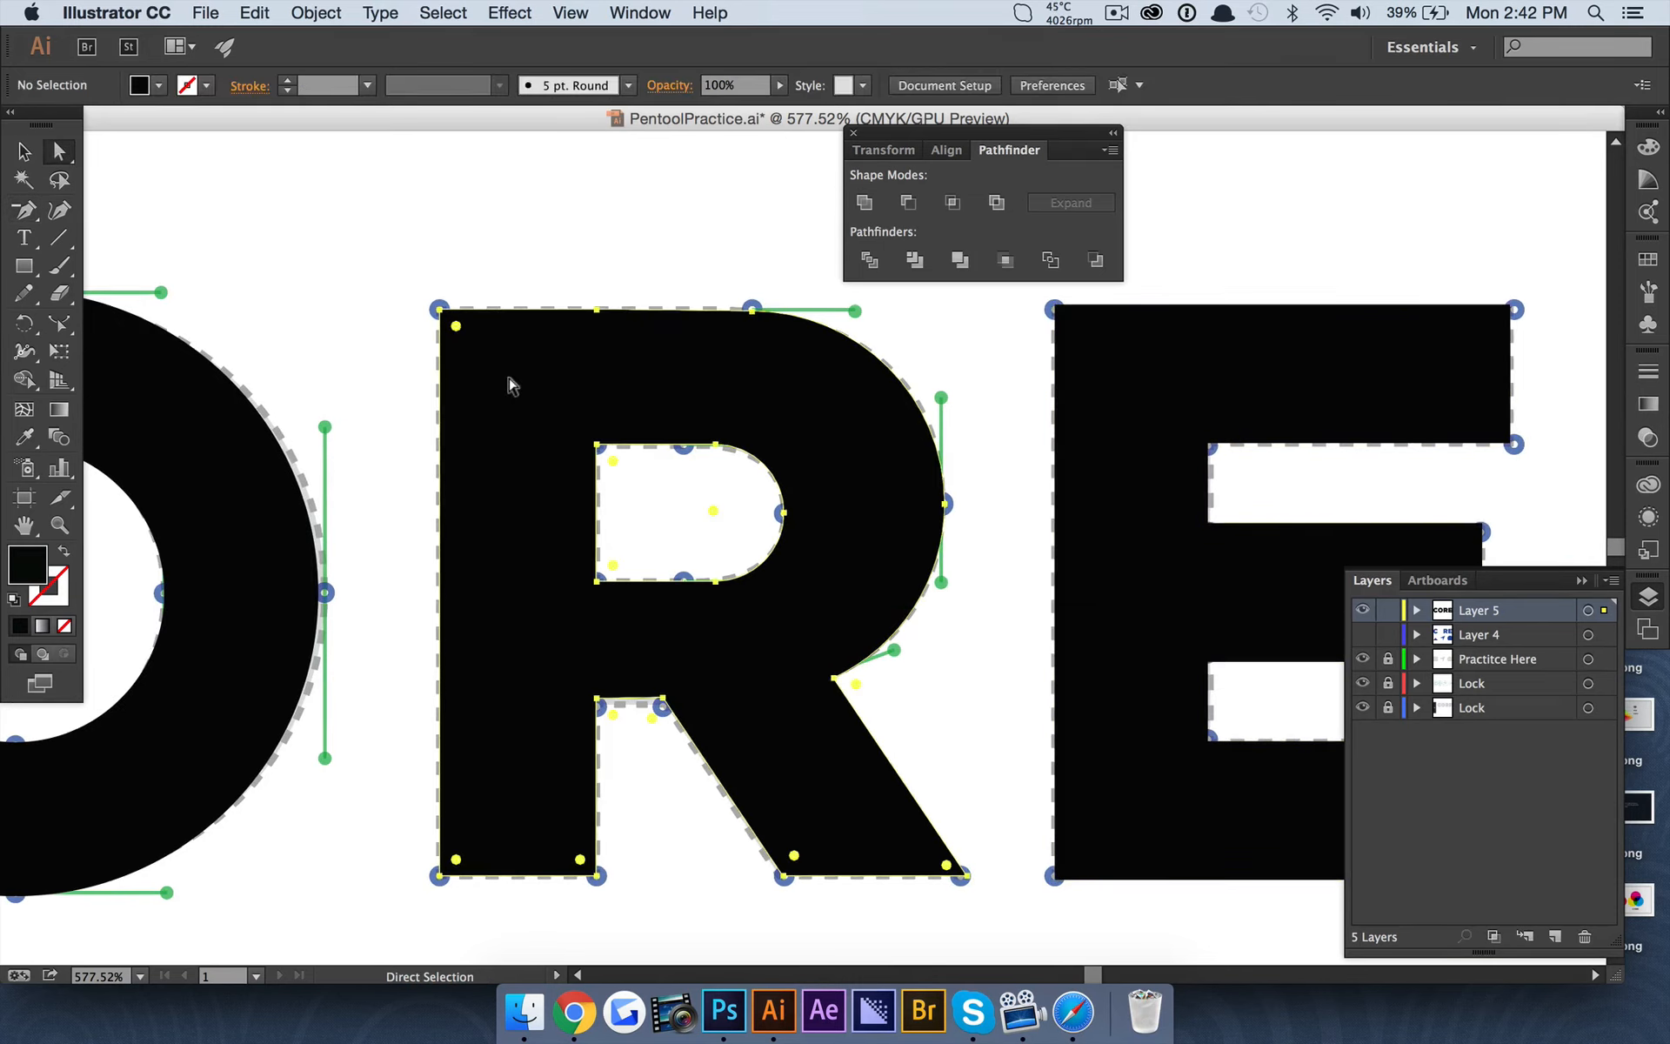
pyautogui.hscroll(-10, 833, 450)
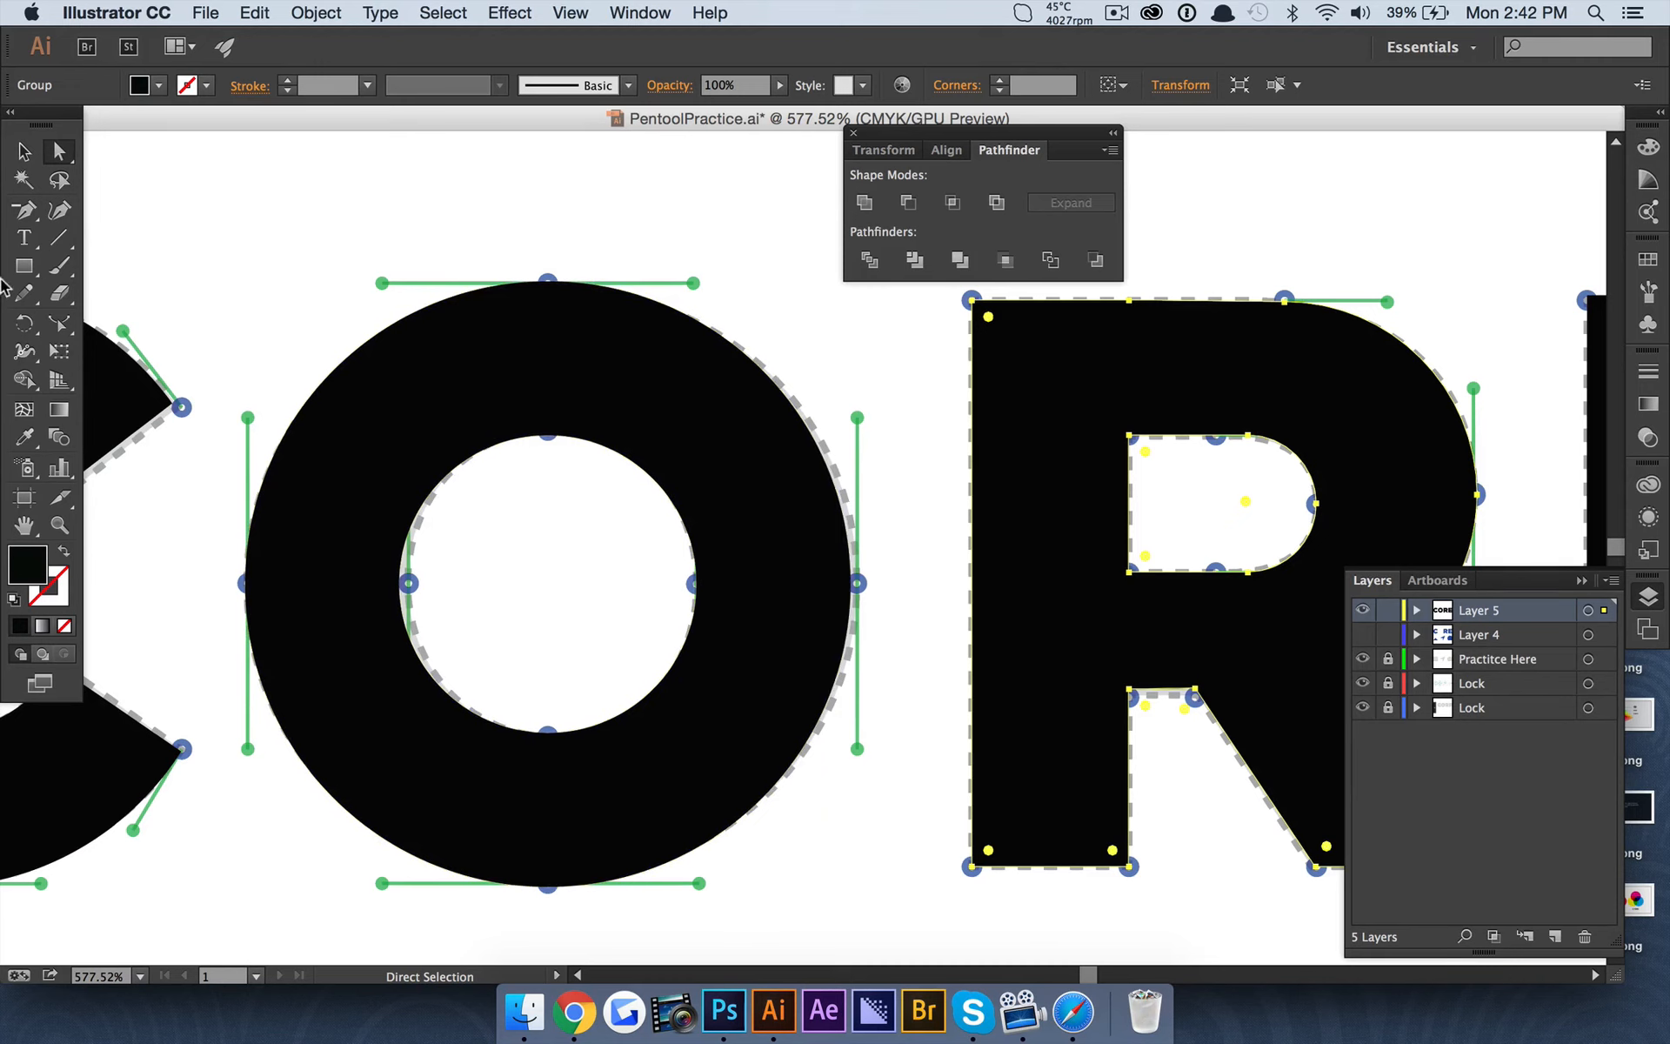
pyautogui.press('p')
pyautogui.click(1124, 300)
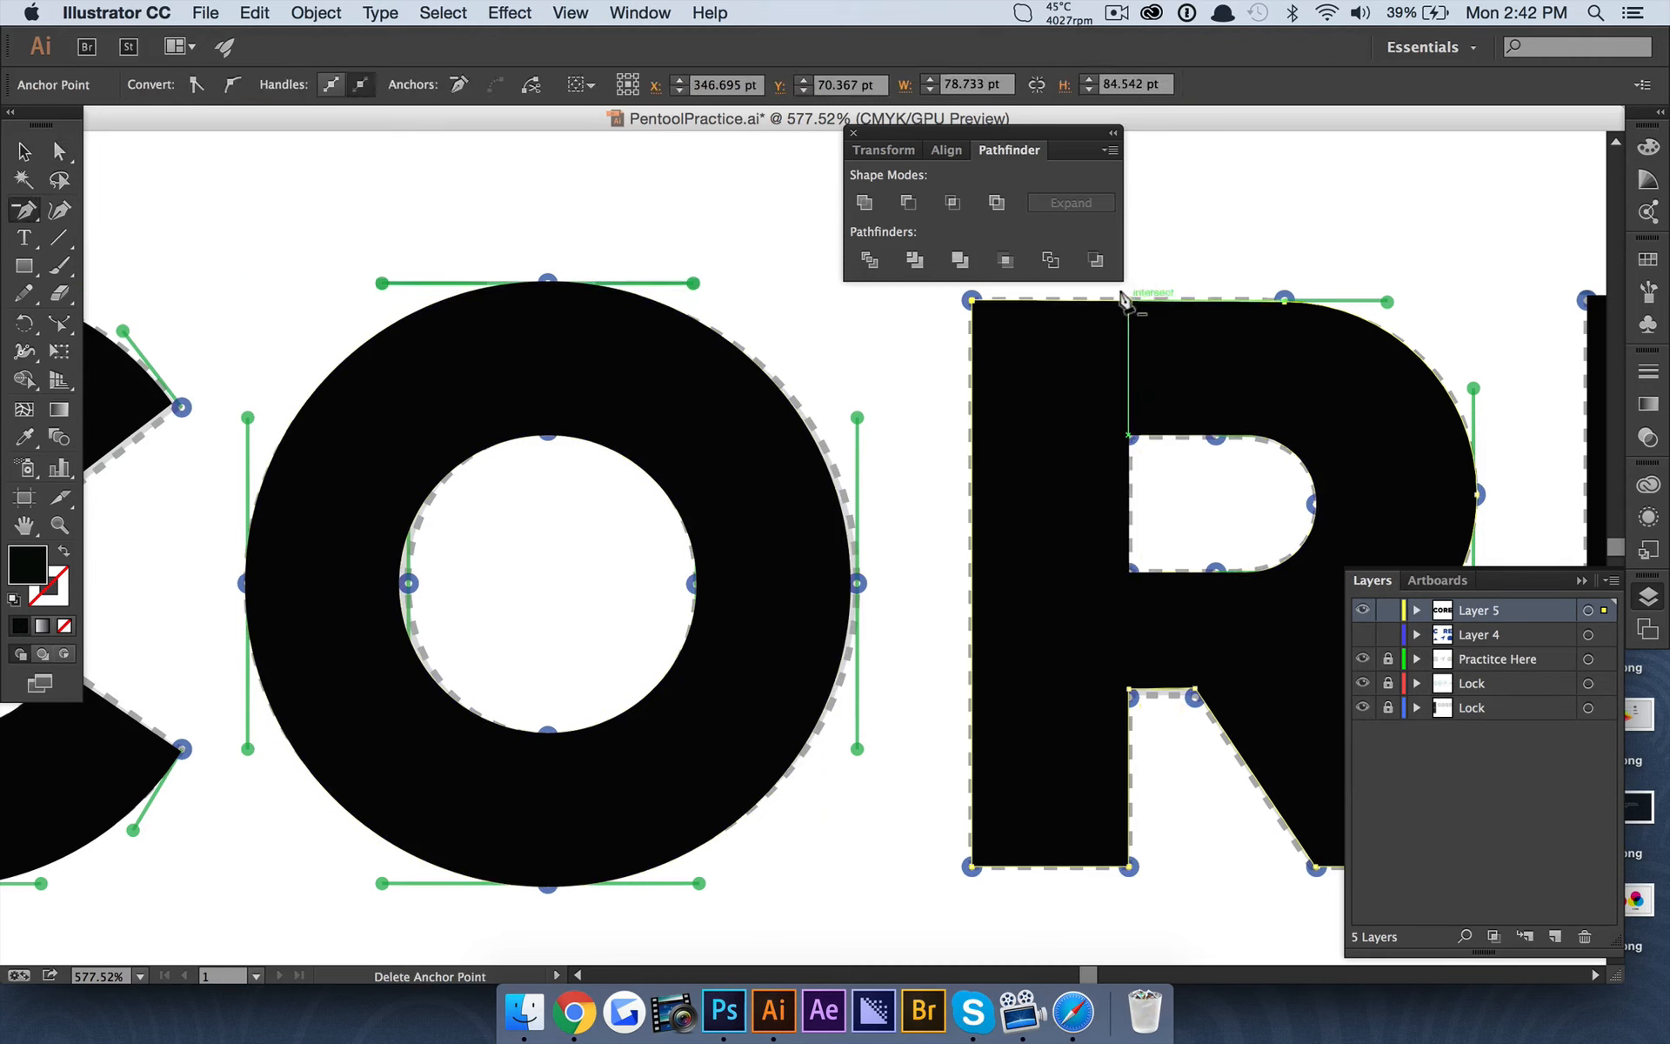
# Examine the anchor points of the O and the C, and view the whole artboard.
pyautogui.press('a')
pyautogui.click(542, 403)
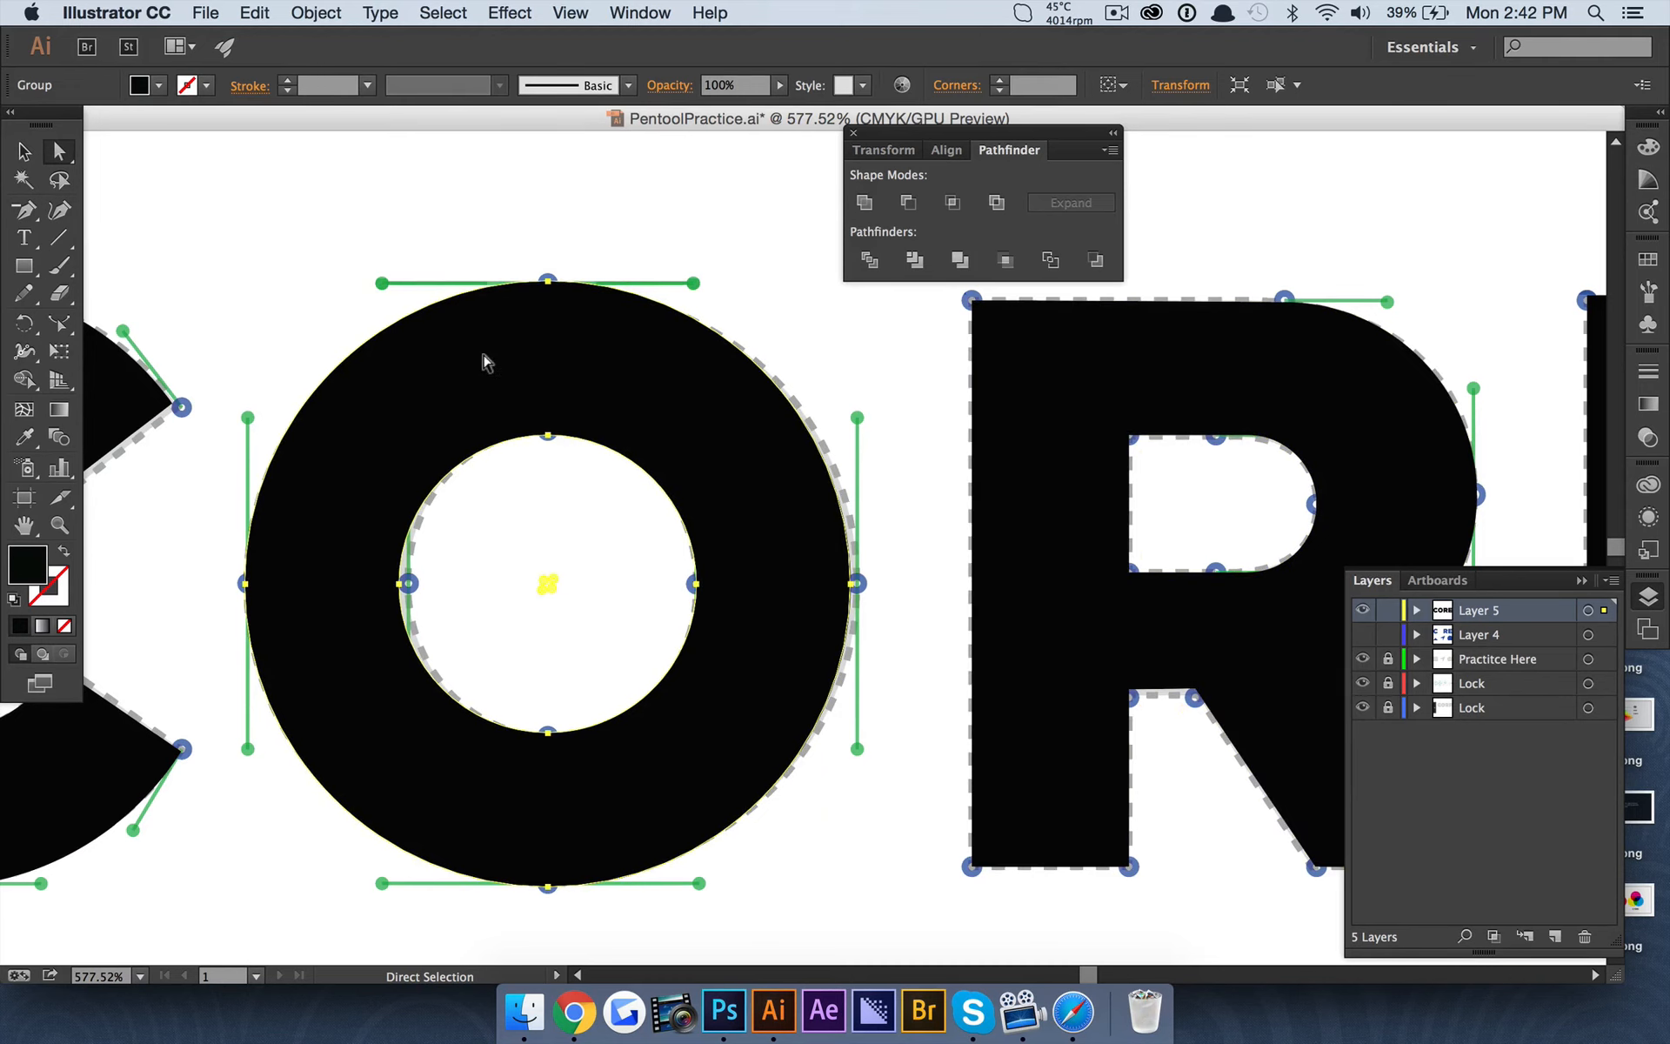
pyautogui.hscroll(-12, 811, 594)
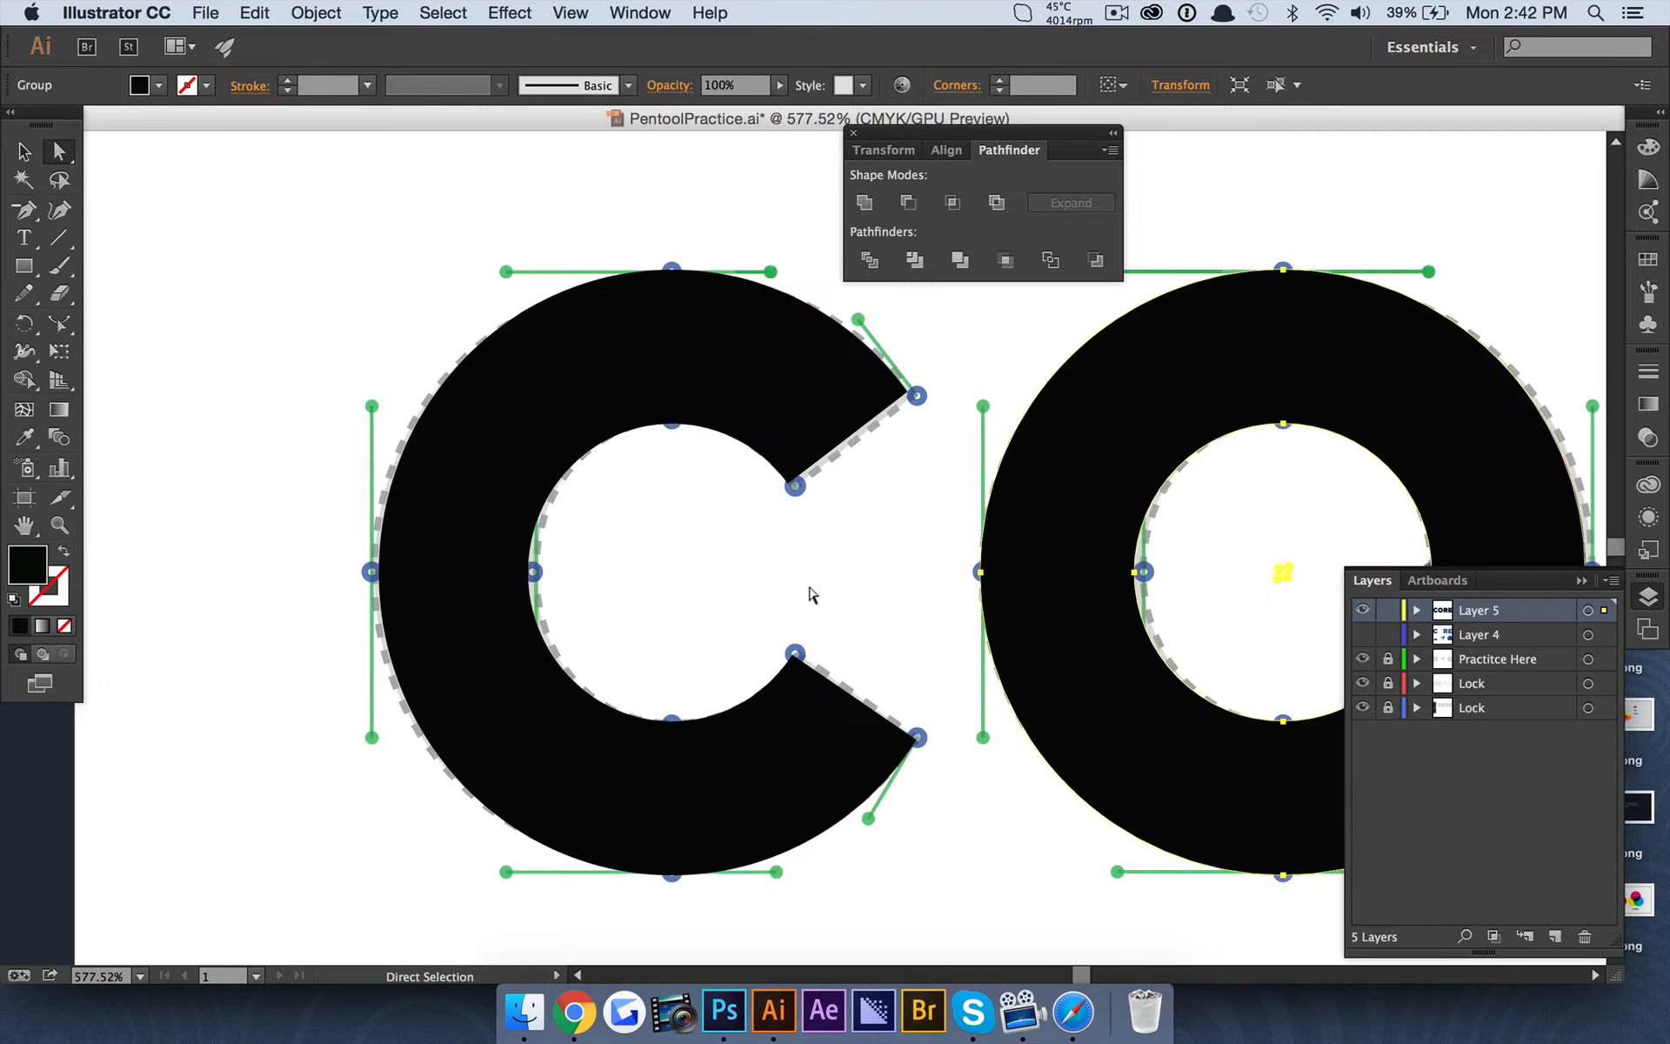
pyautogui.click(733, 335)
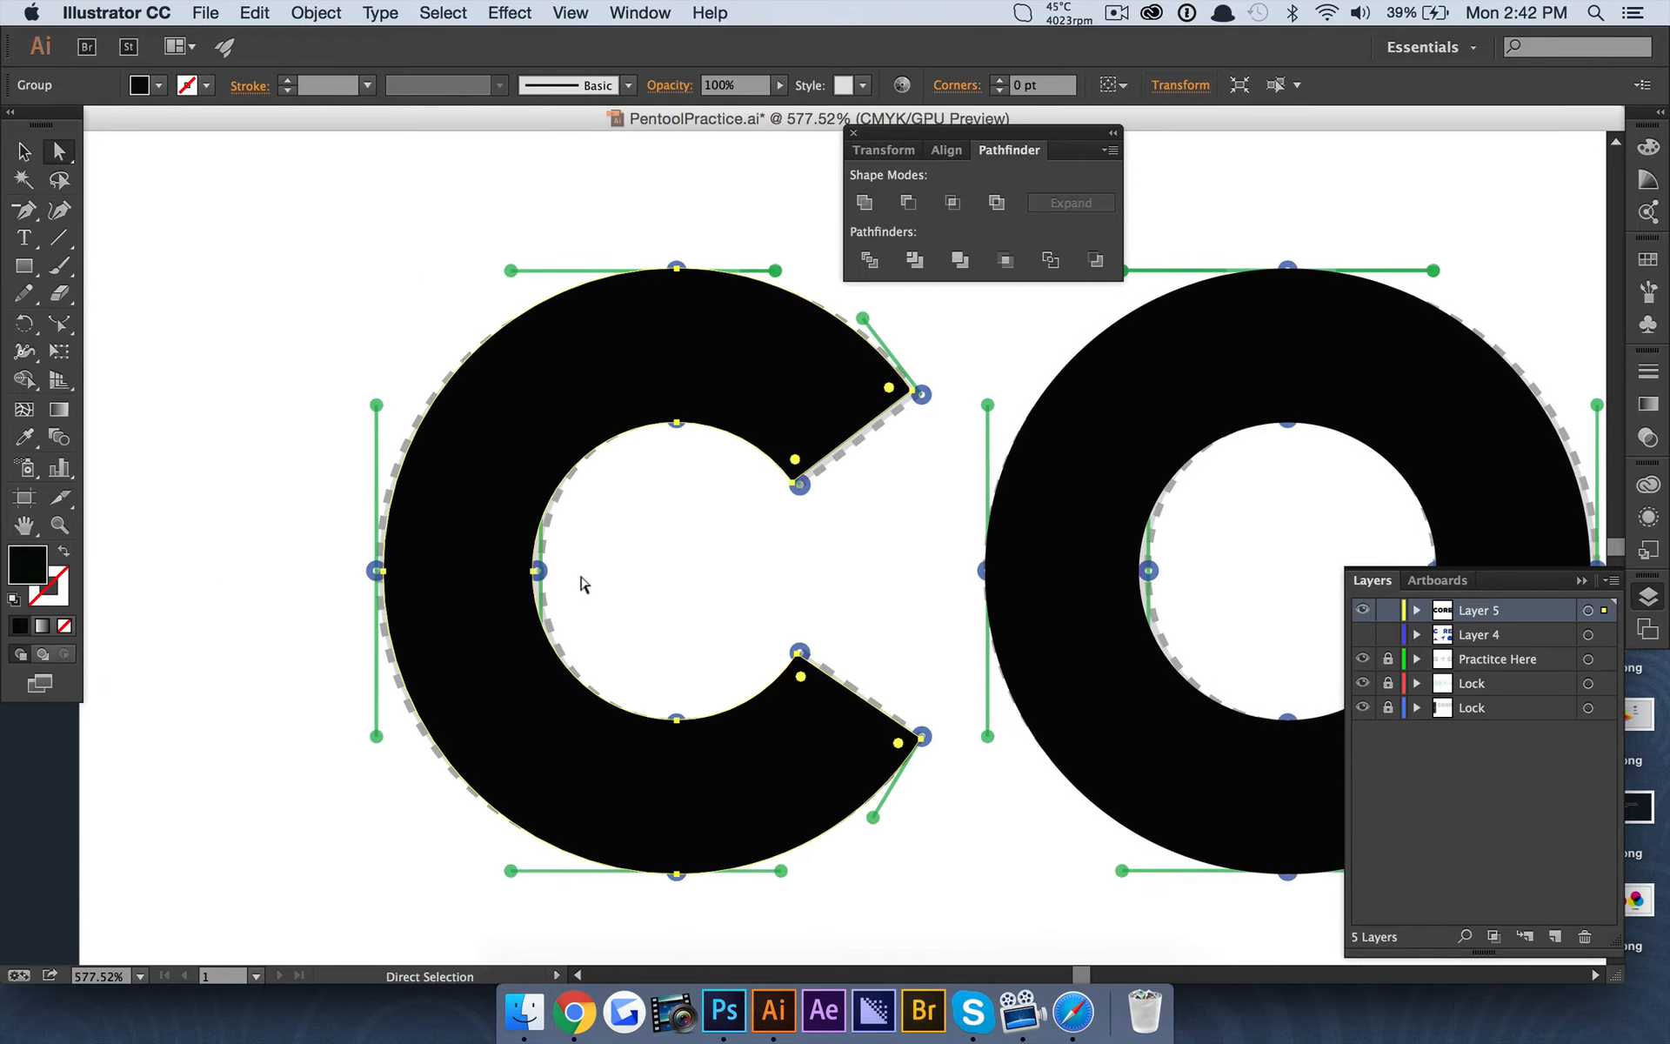
pyautogui.click(306, 336)
pyautogui.press('super+0')
pyautogui.hscroll(4, 305, 336)
pyautogui.scroll(1, 305, 336)
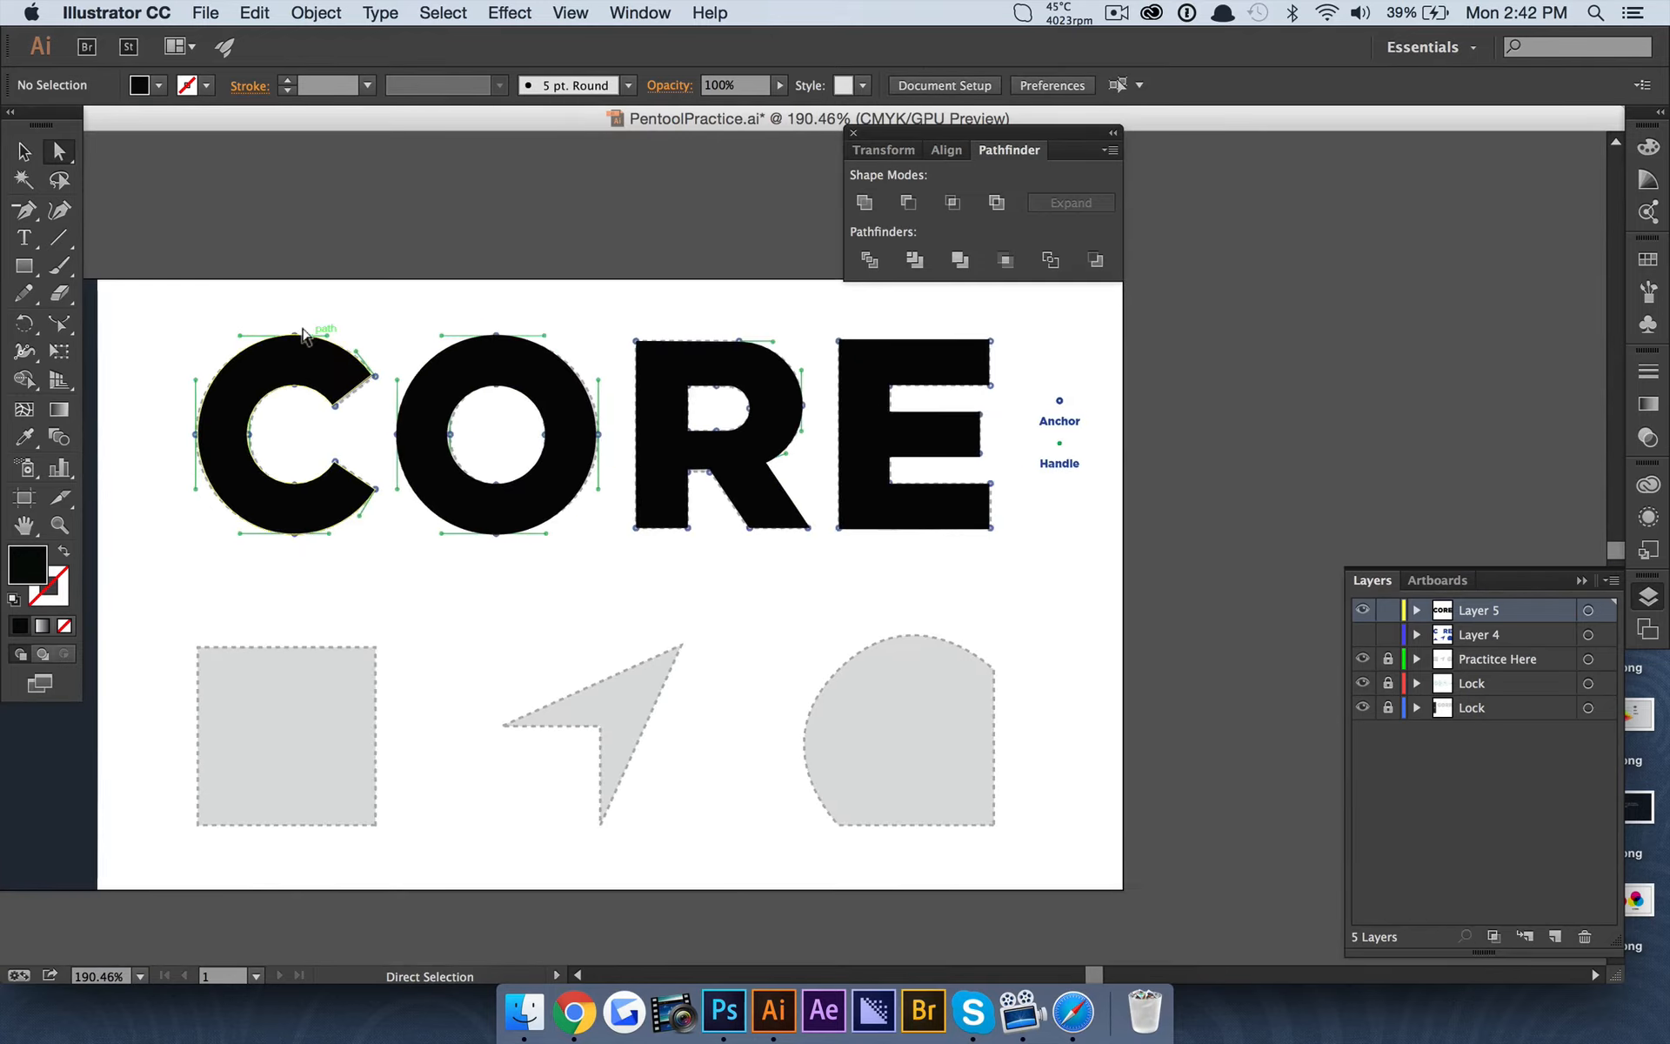